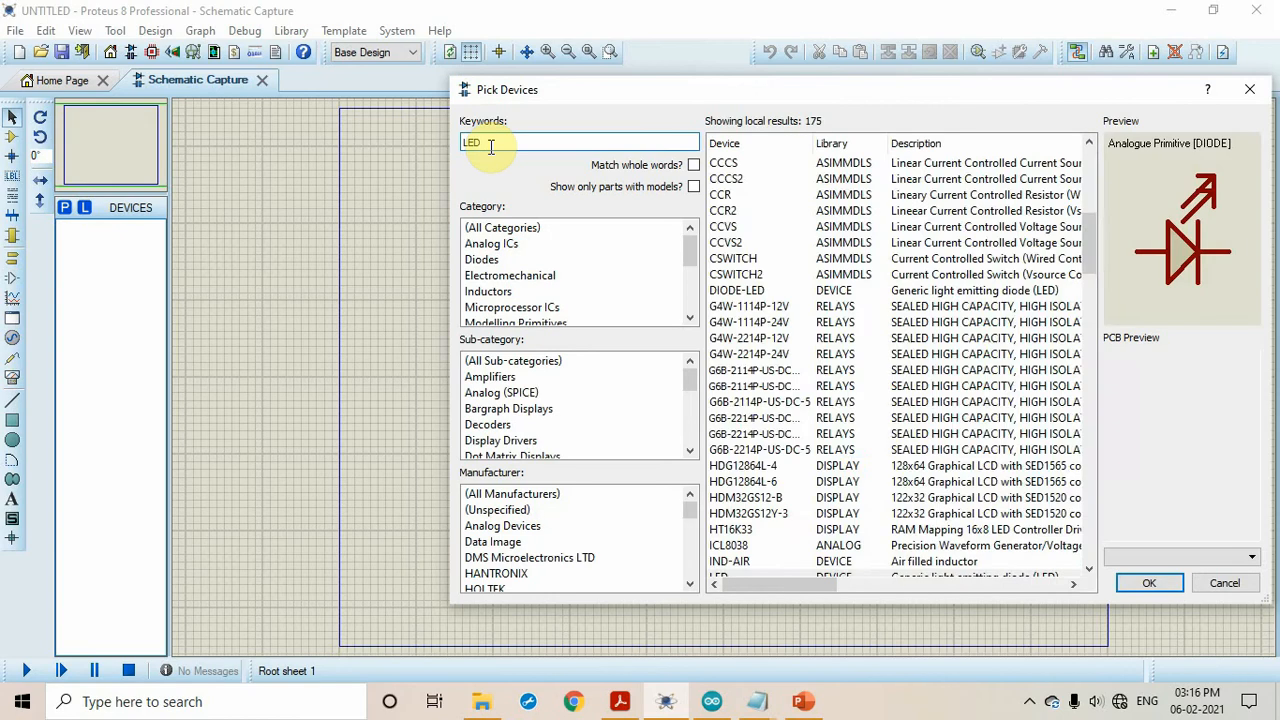
Step: Add the generic LED from the DEVICE library to the project's device list
scroll(812, 409, "down", 7)
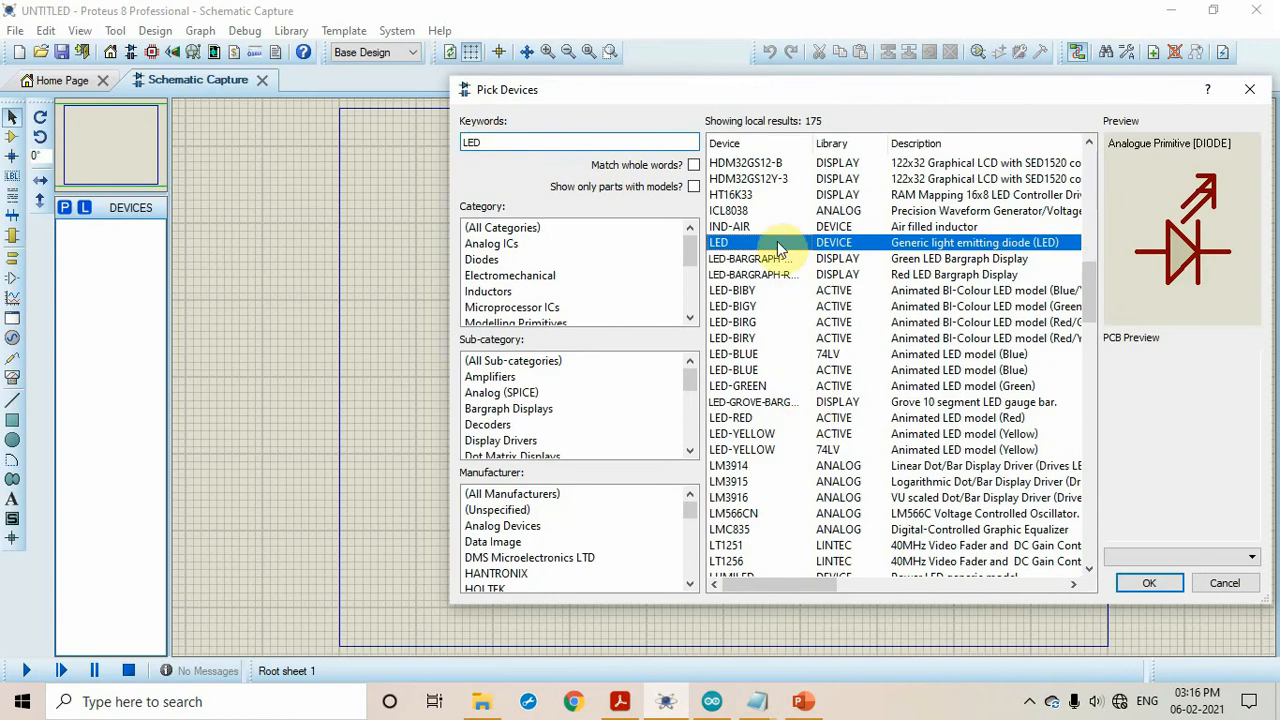
double_click(774, 242)
Step: Search the device library for ARDUINO, preview the matching parts from ARDUINO-DIL36 to GROVE-UART, and close the device picker
left_click(480, 141)
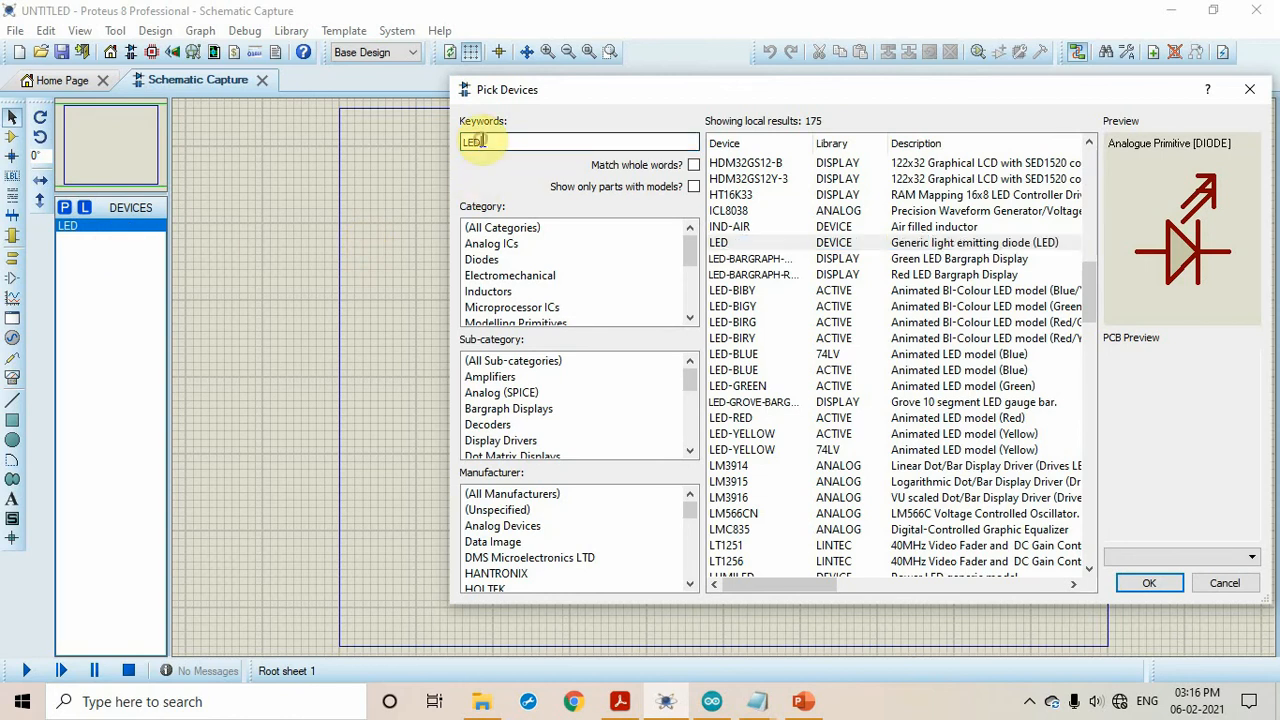
type("ARDUINO")
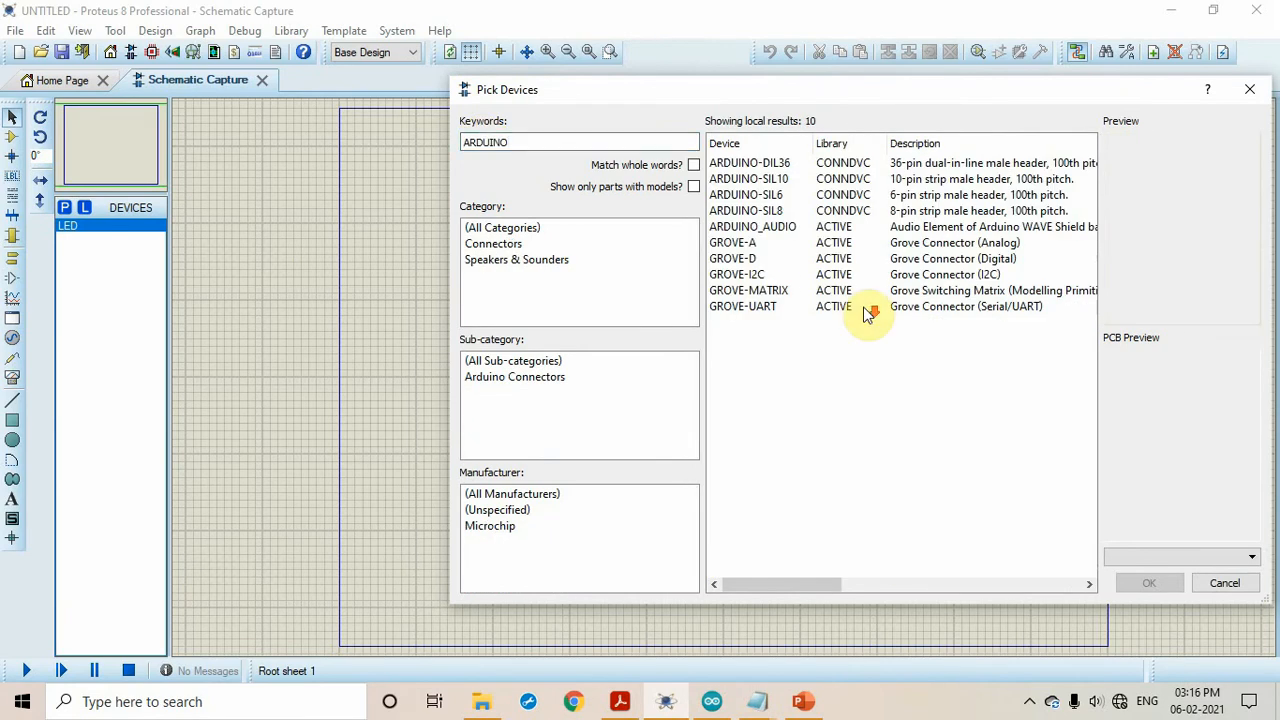
left_click(766, 164)
left_click(766, 180)
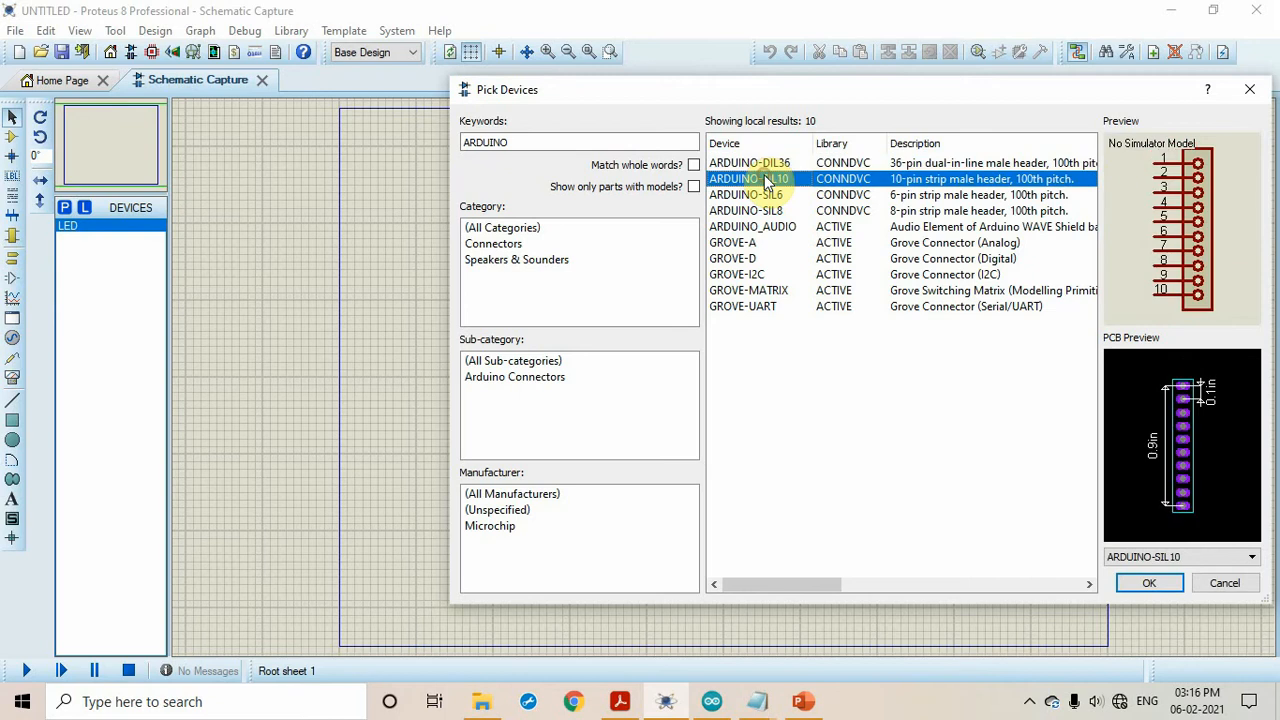
left_click(768, 196)
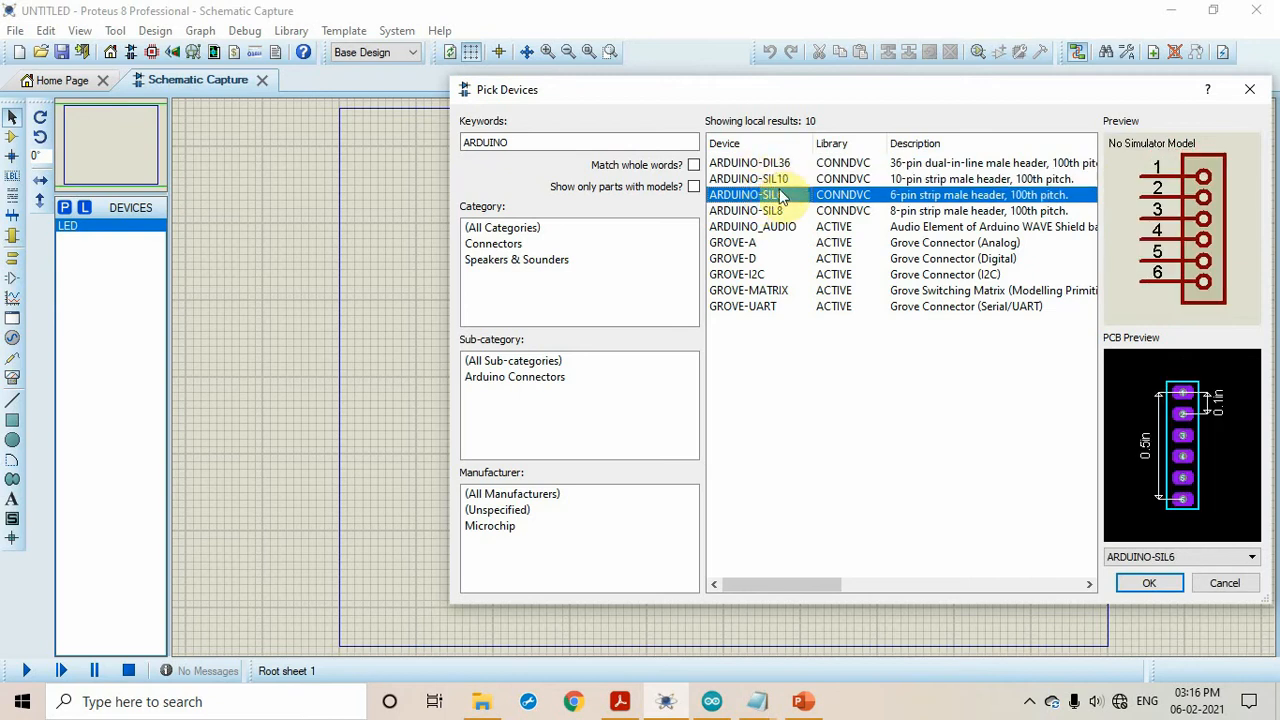
left_click(777, 211)
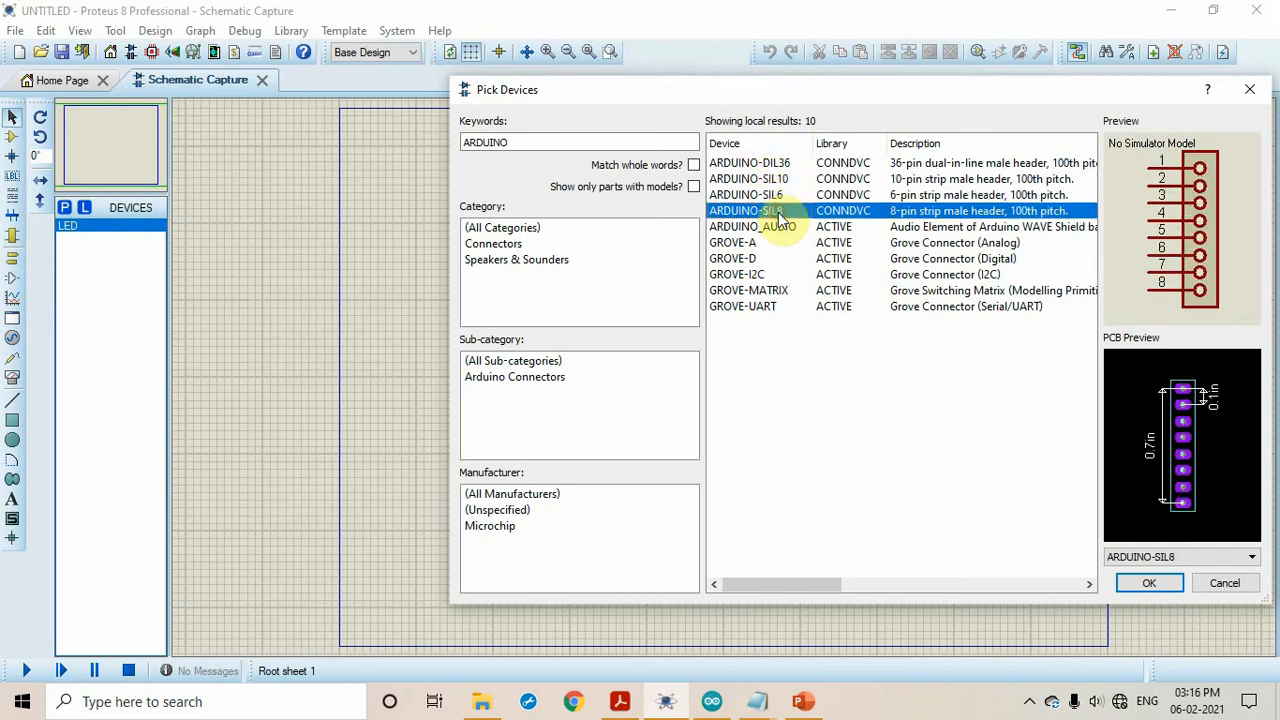
left_click(782, 230)
left_click(762, 245)
left_click(763, 261)
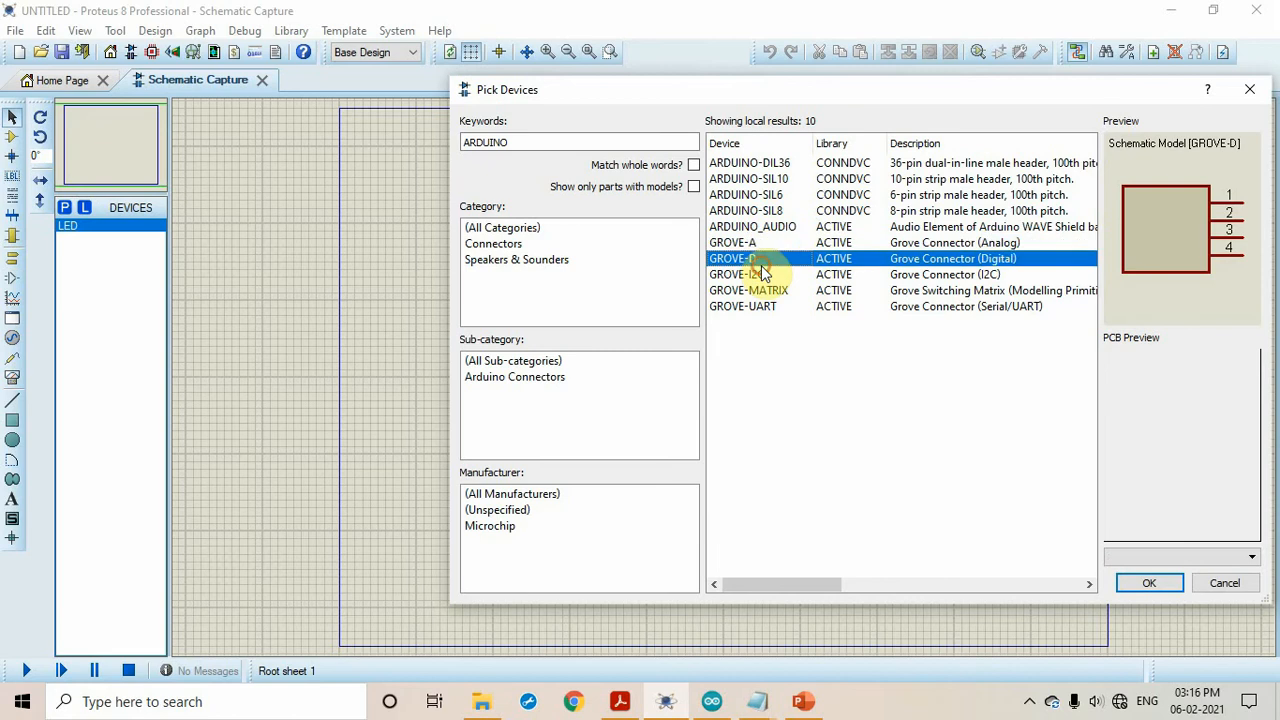
left_click(762, 276)
left_click(766, 290)
left_click(765, 307)
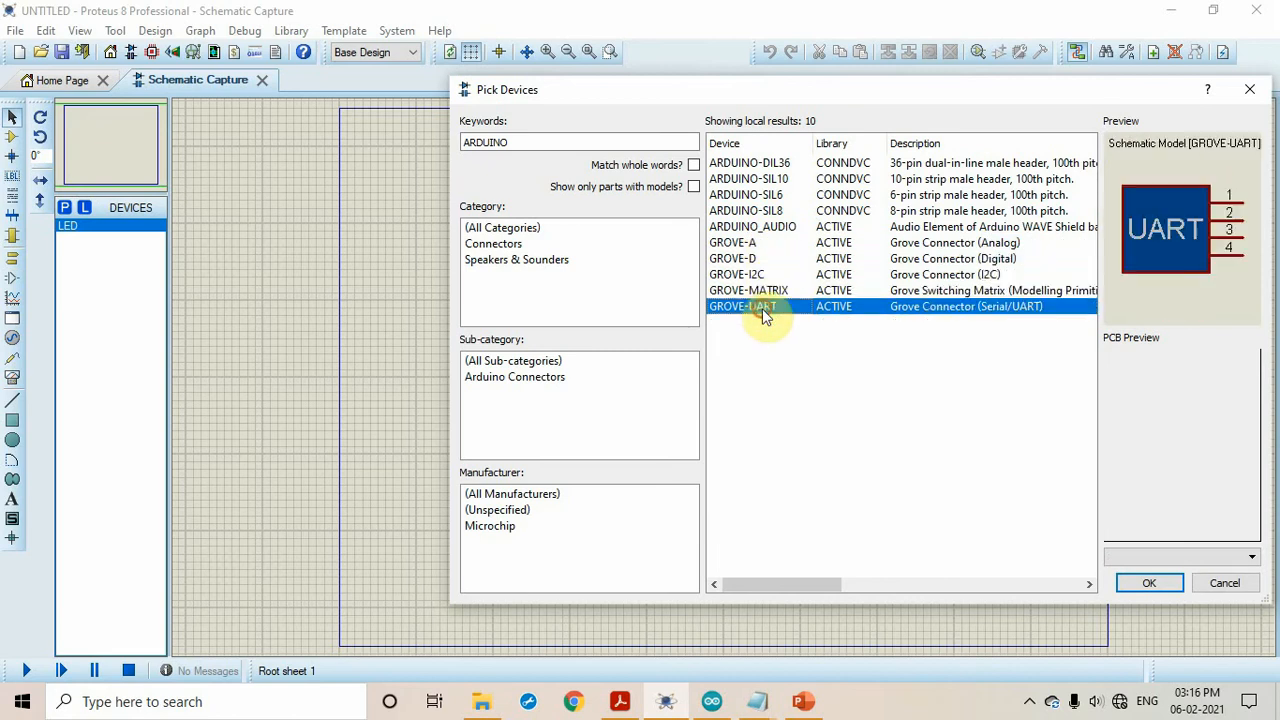
left_click(750, 163)
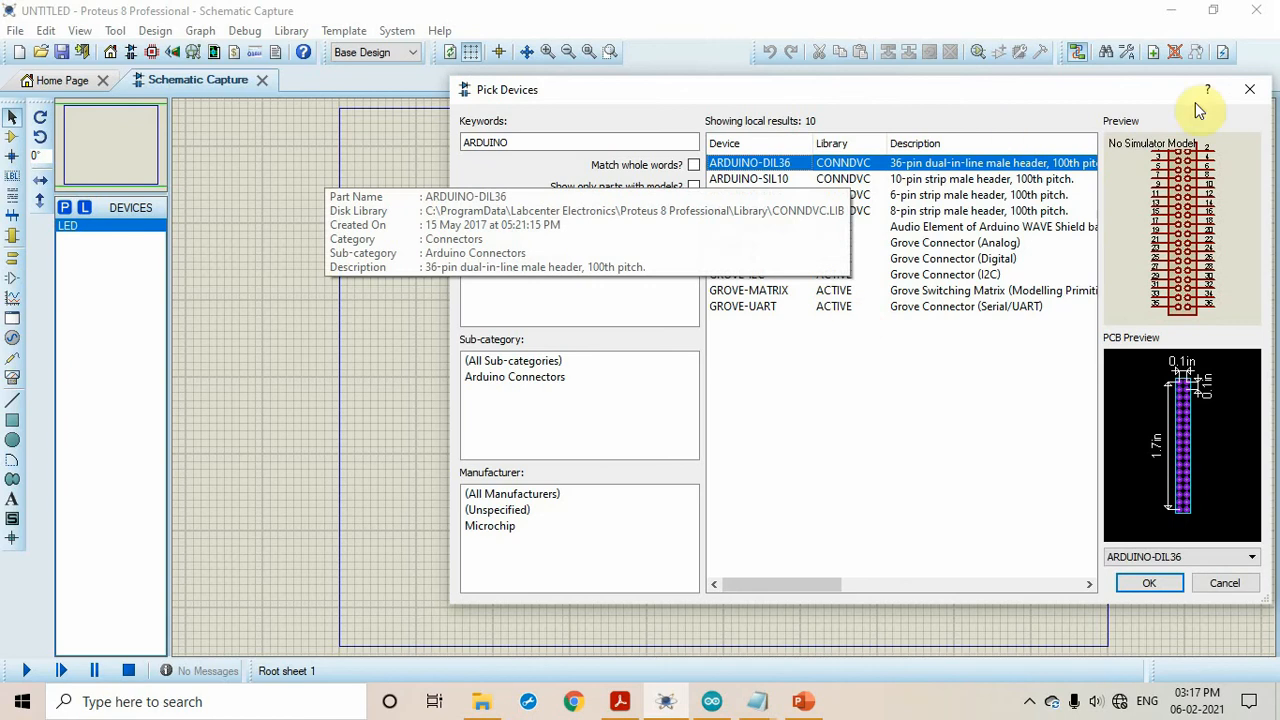
left_click(1262, 94)
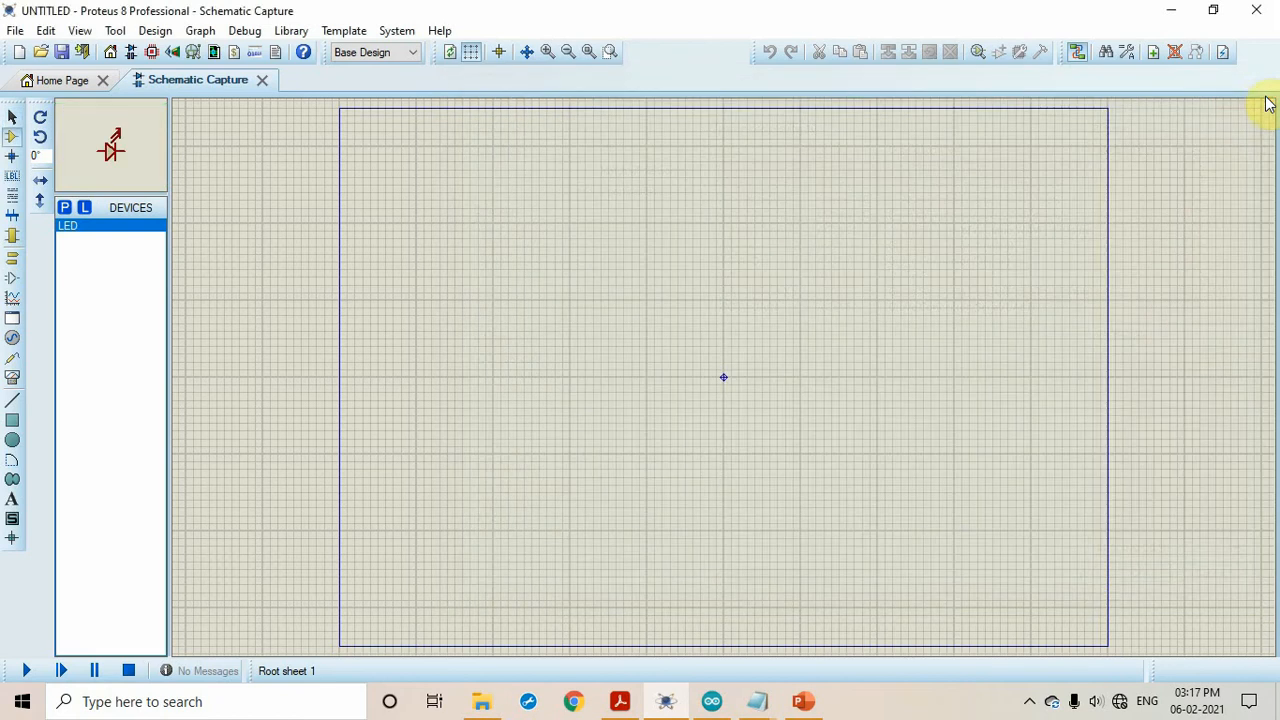
Step: Minimize the schematic window and open New folder on the desktop to find the Arduino library archive
left_click(1165, 12)
left_click(1163, 12)
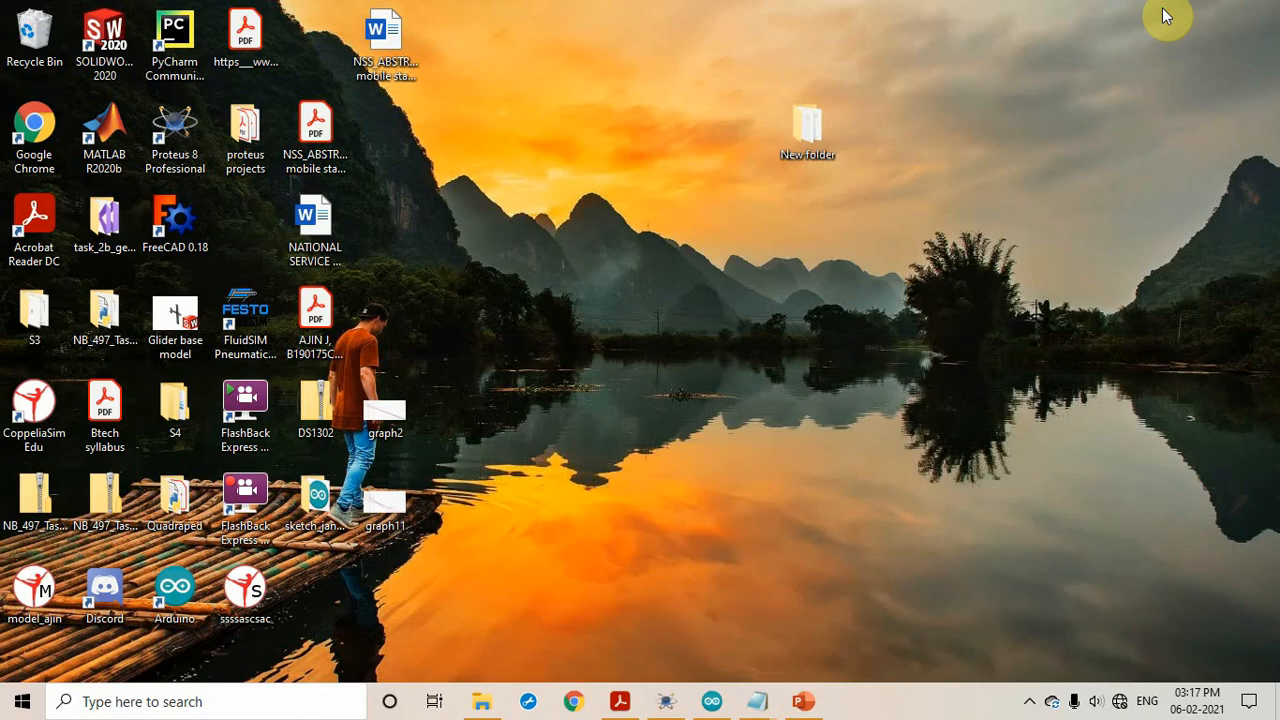
double_click(807, 127)
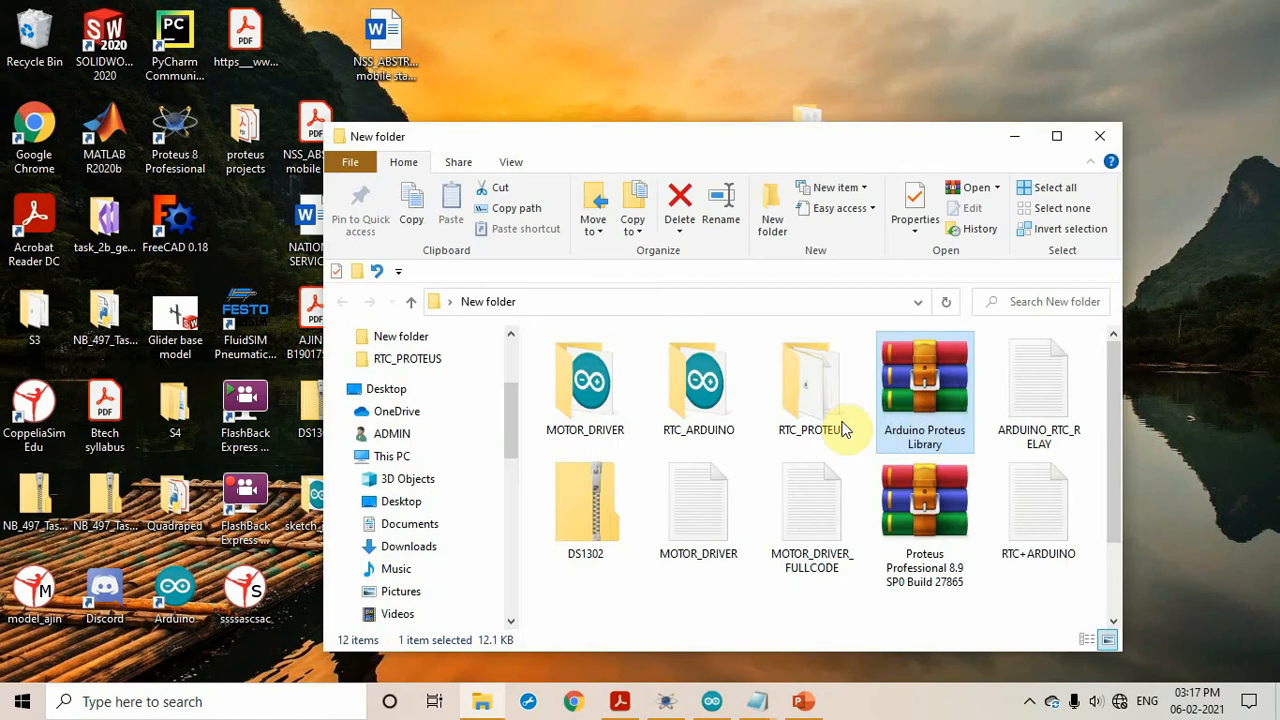
scroll(920, 440, "down", 2)
scroll(925, 430, "up", 2)
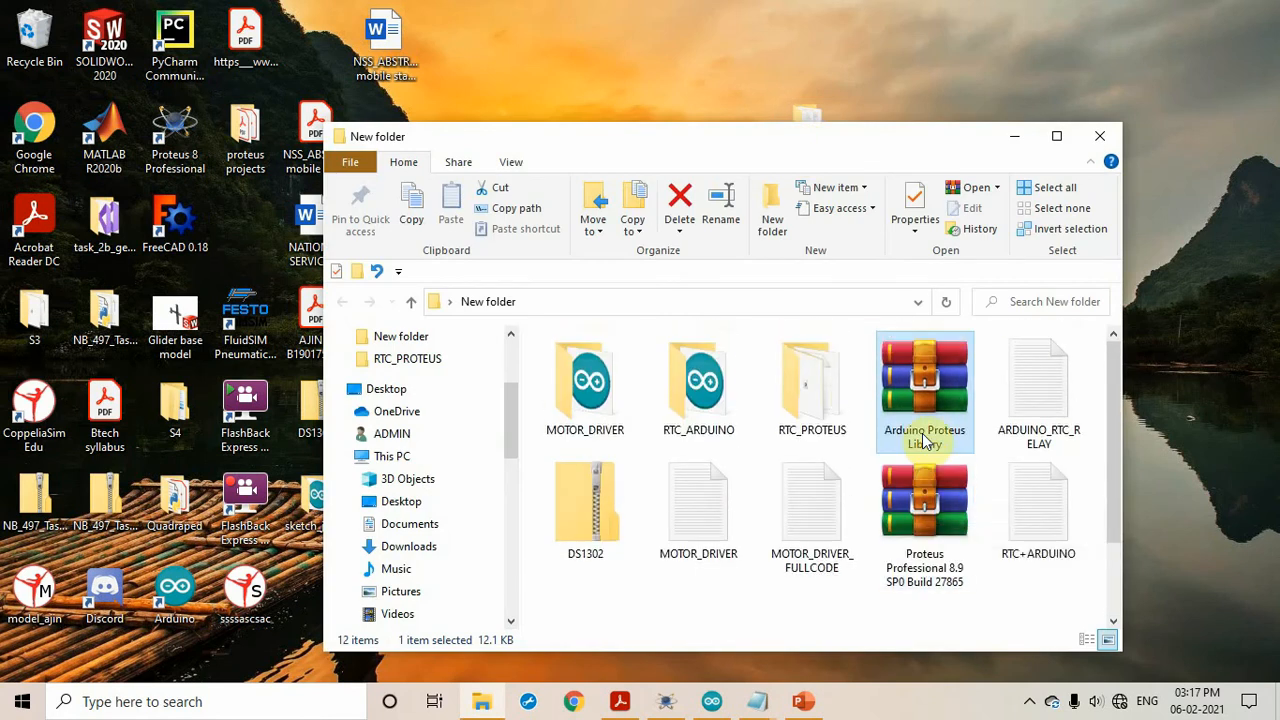
Step: Open the Arduino Proteus Library archive in WinRAR, dismiss the licence reminder, and enter the Arduino Proteus Library folder inside it
double_click(929, 405)
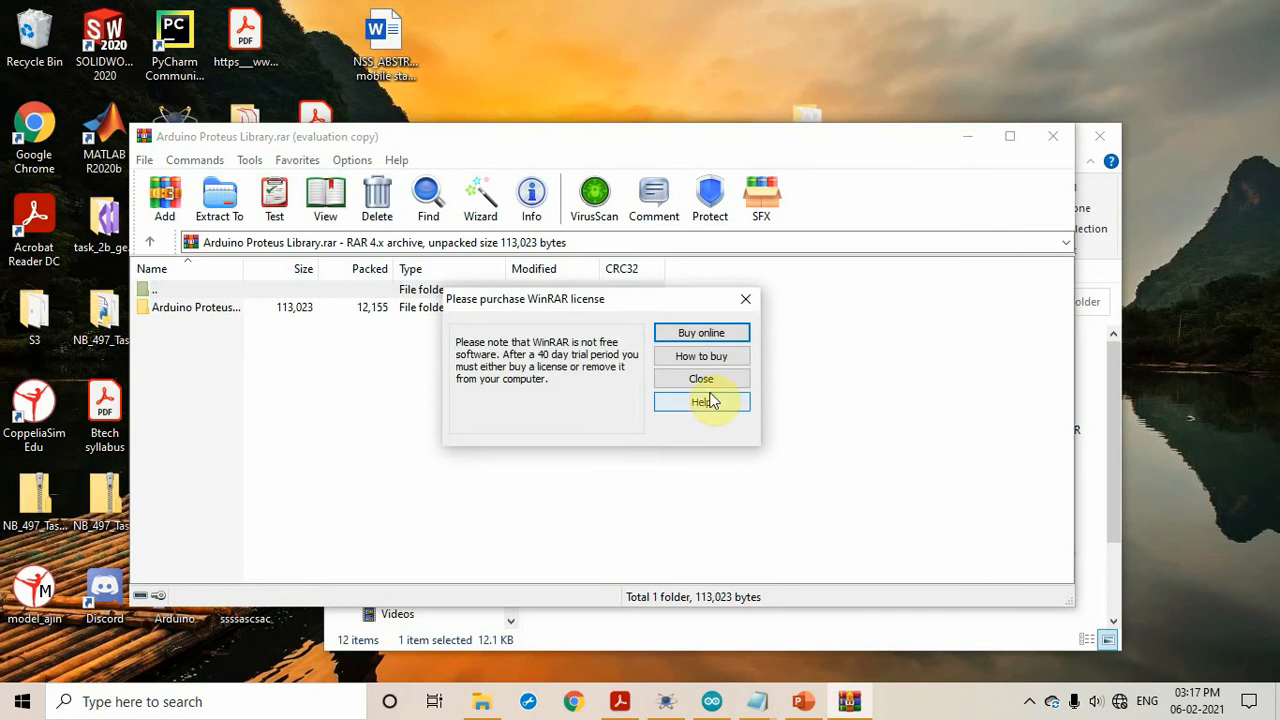
left_click(720, 388)
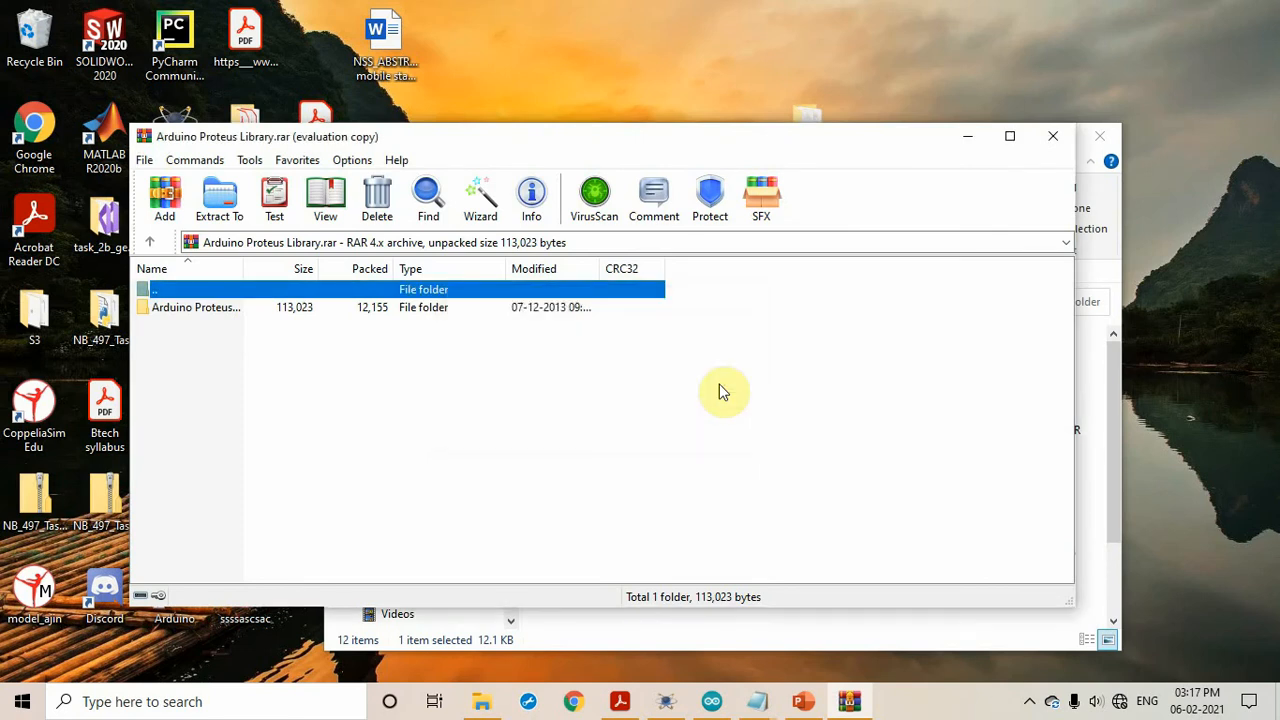
left_click(228, 311)
double_click(228, 311)
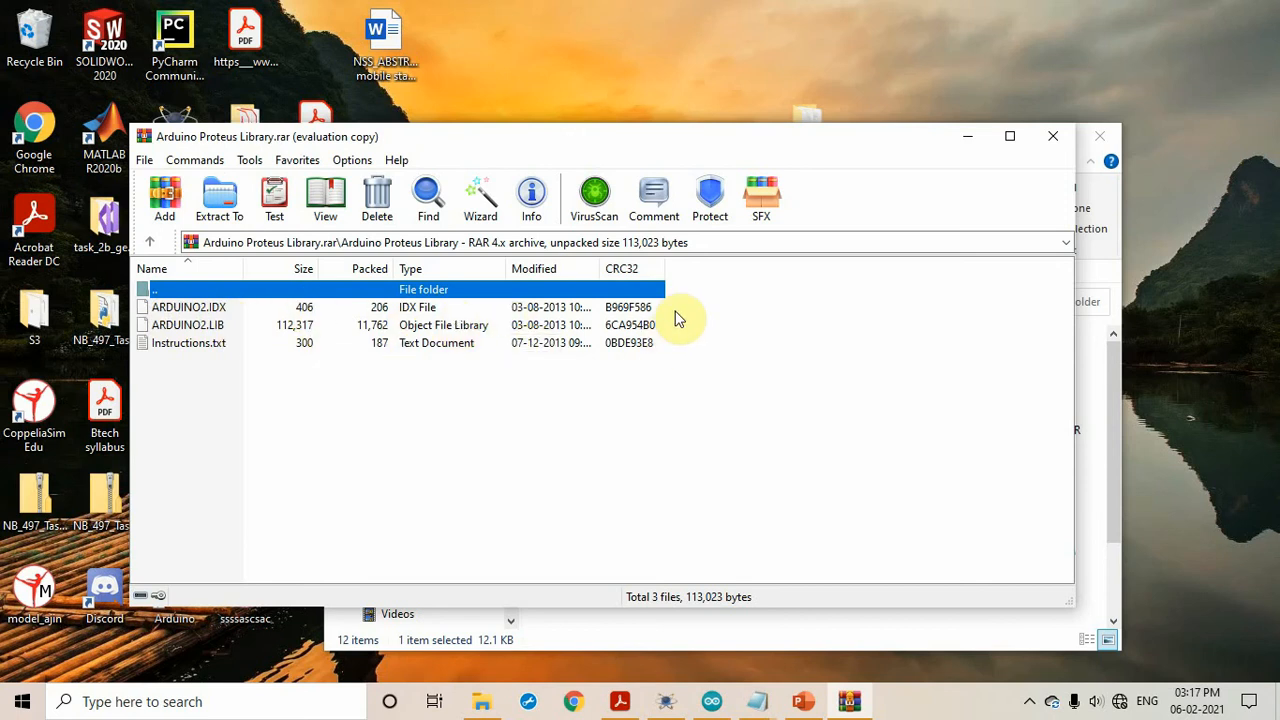
Step: Read Instructions.txt in the archive to check where the ARDUINO2 library files belong, and minimize it
left_click_drag(685, 307, 623, 328)
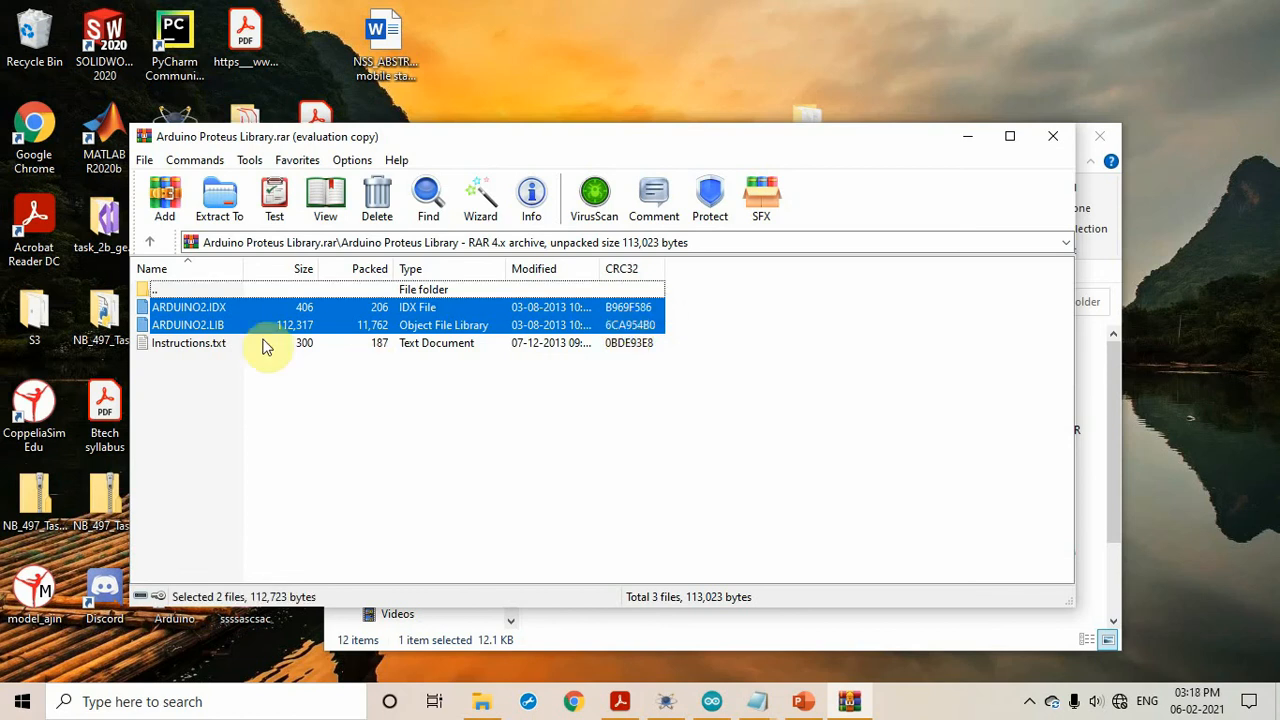
left_click(381, 424)
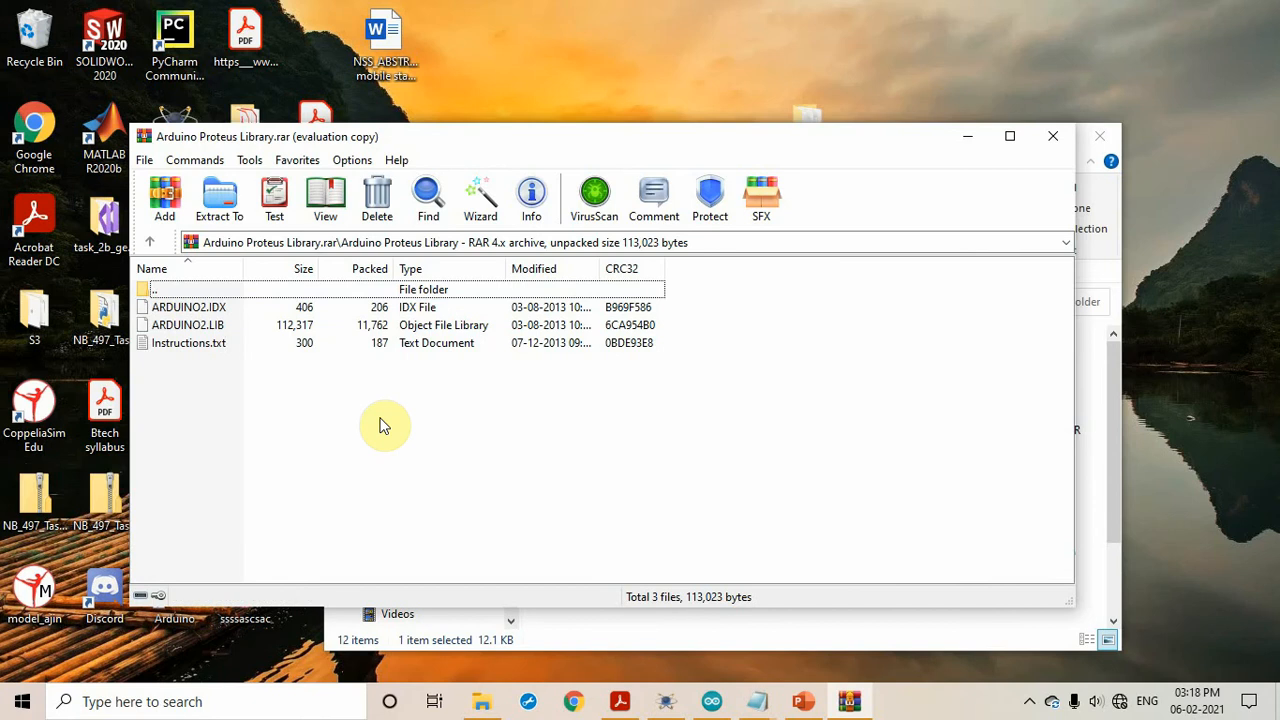
double_click(418, 350)
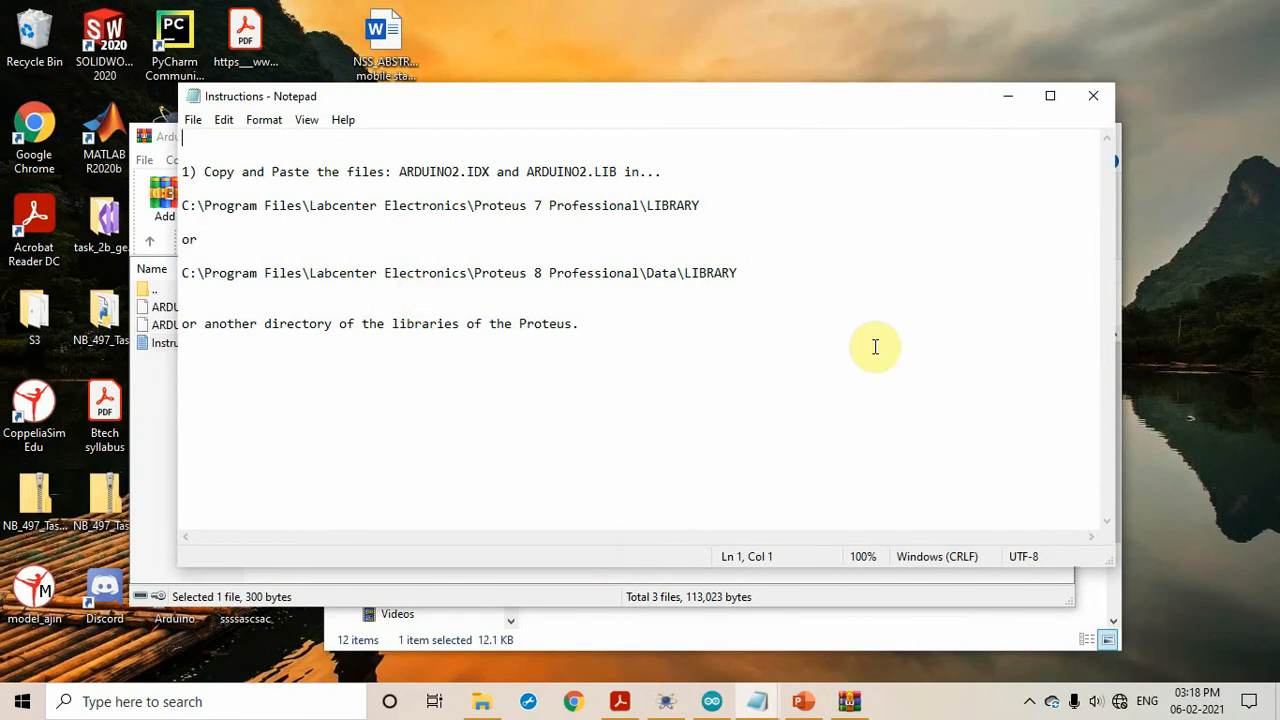
left_click(1011, 96)
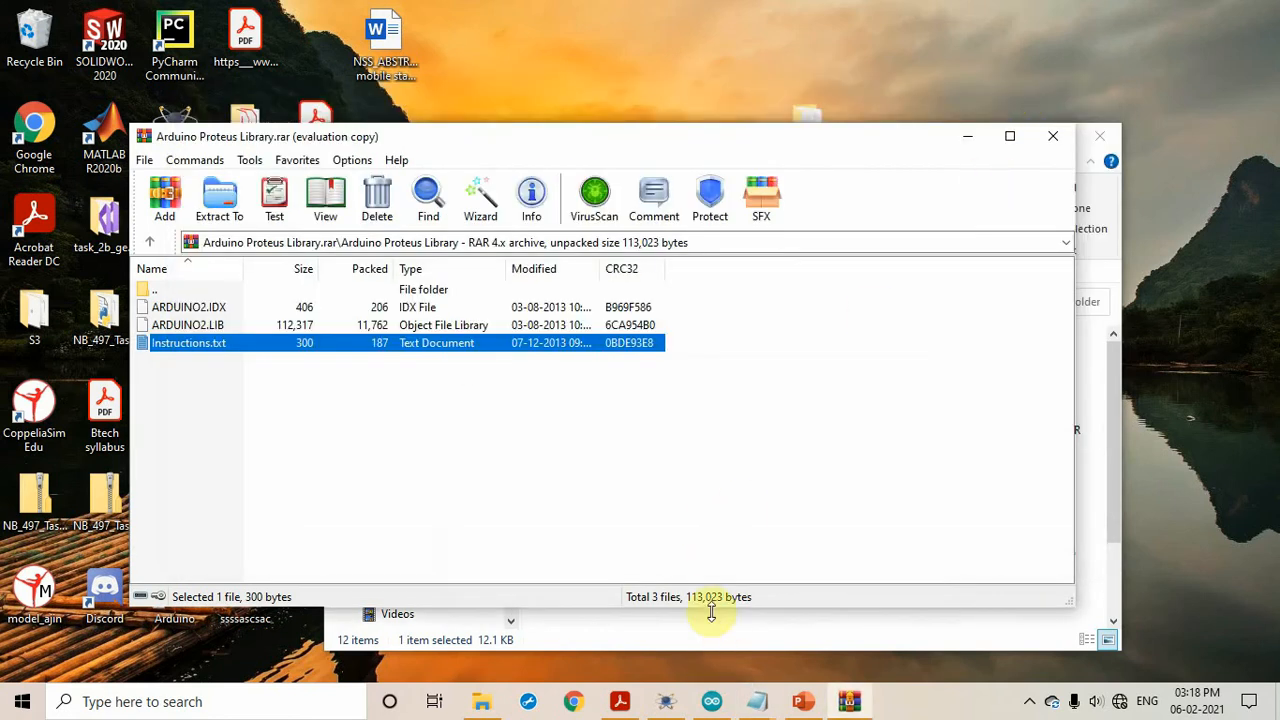
Step: Copy ARDUINO2.IDX and ARDUINO2.LIB from the archive and show the OS (C:) drive in a maximized File Explorer window
left_click(688, 312)
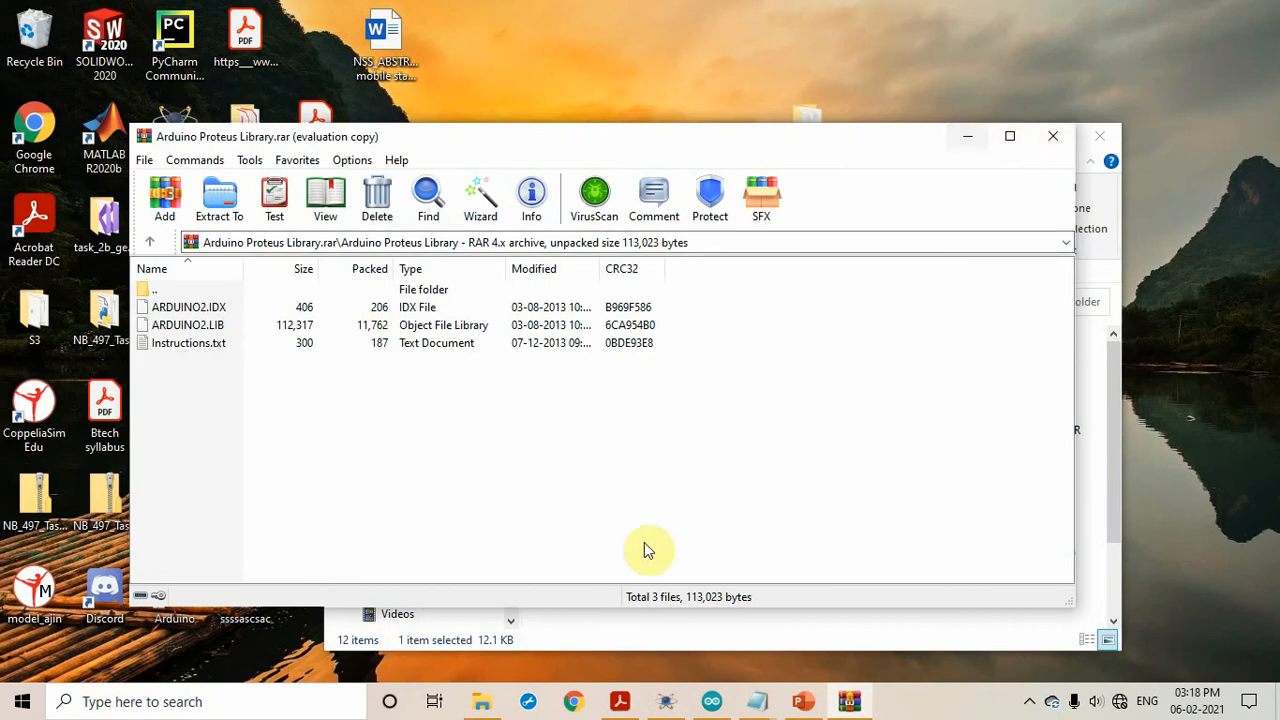
left_click(481, 701)
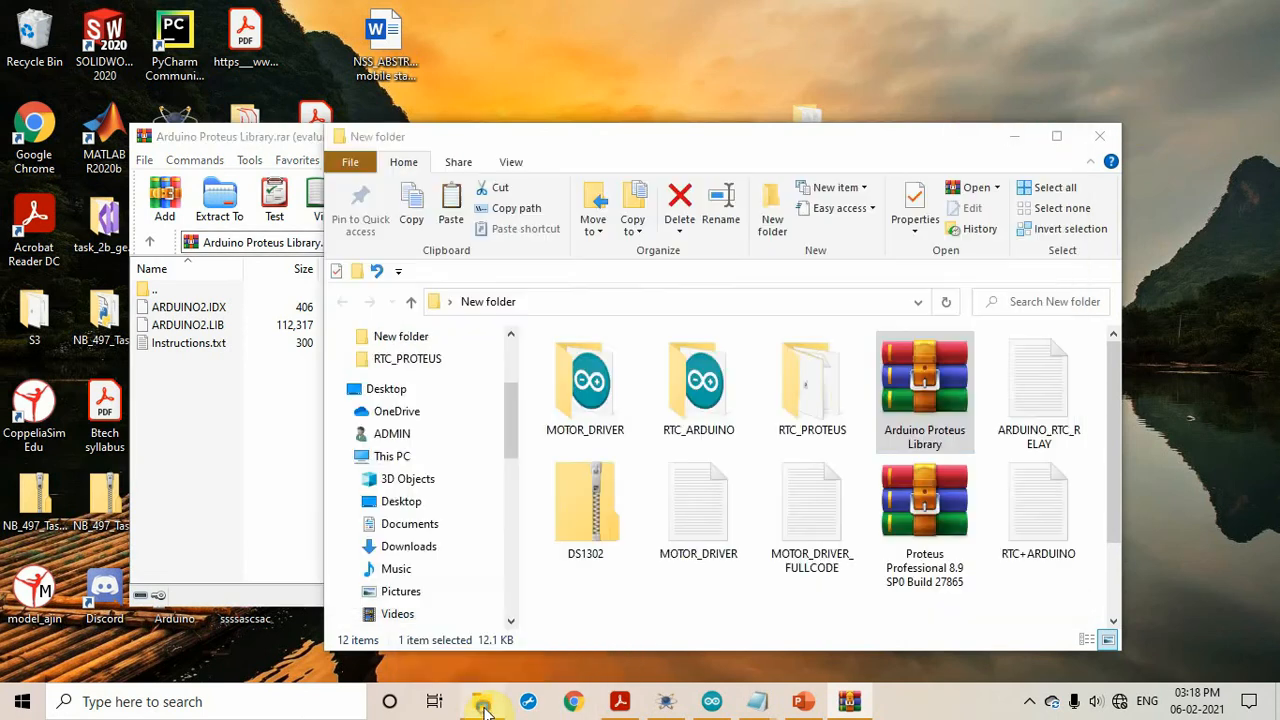
left_click(1057, 137)
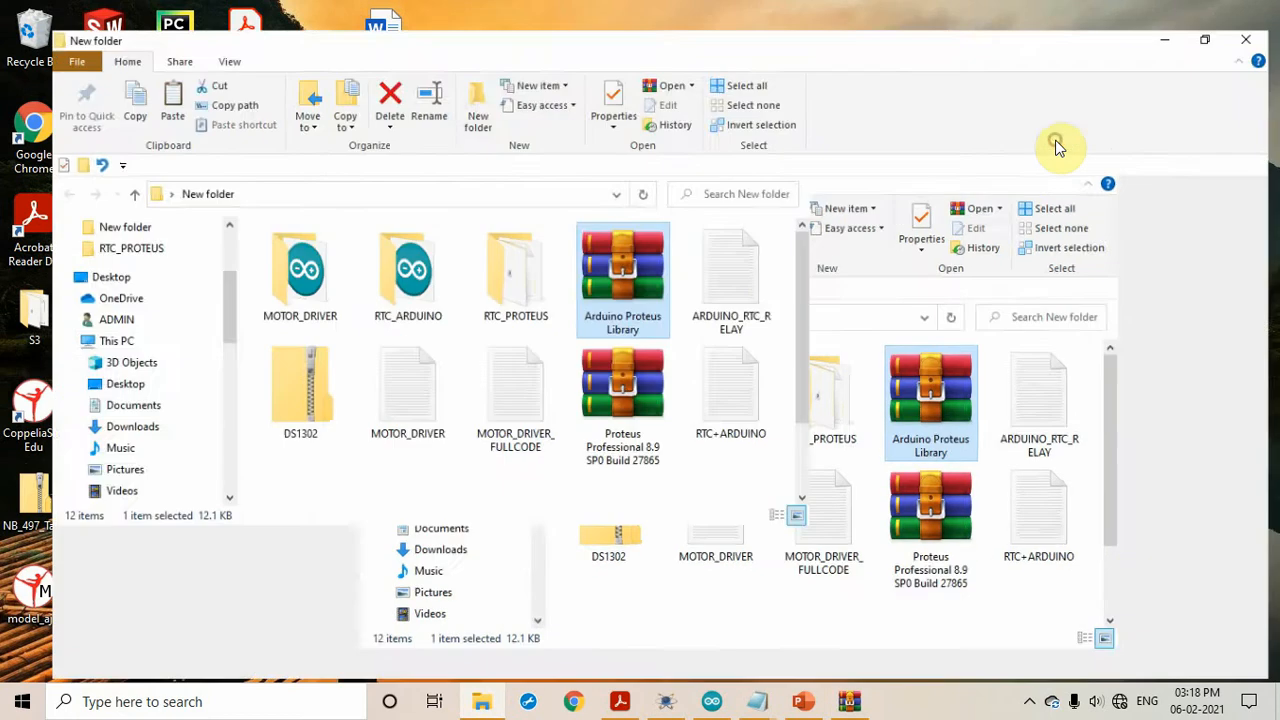
left_click(78, 510)
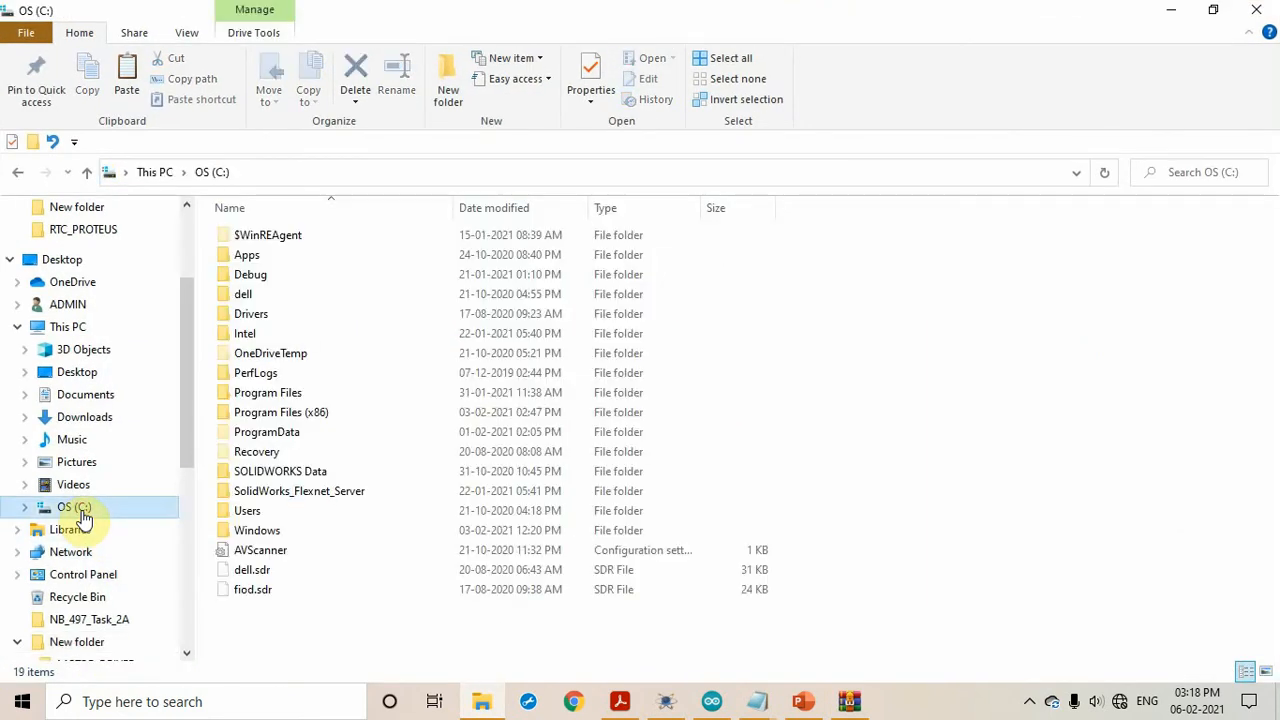
left_click(230, 270)
Step: Turn the display of hidden items off and on again for the OS (C:) drive
left_click(198, 36)
left_click(688, 100)
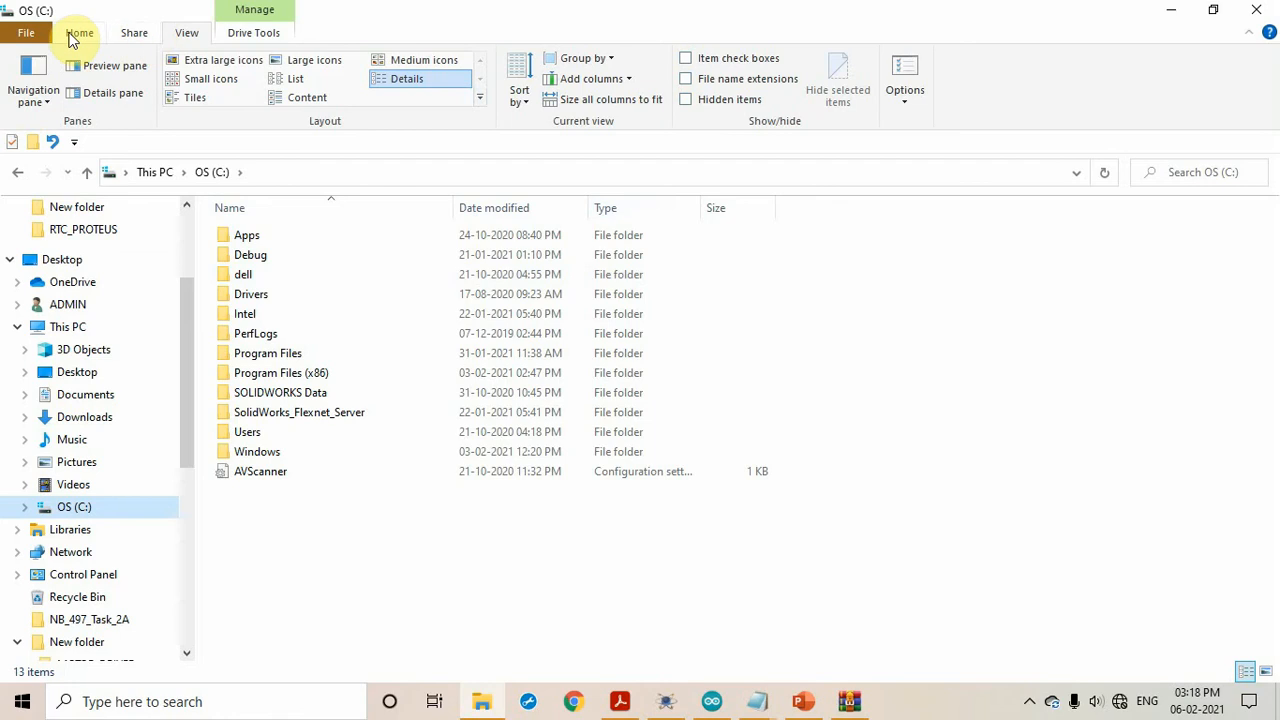
left_click(686, 100)
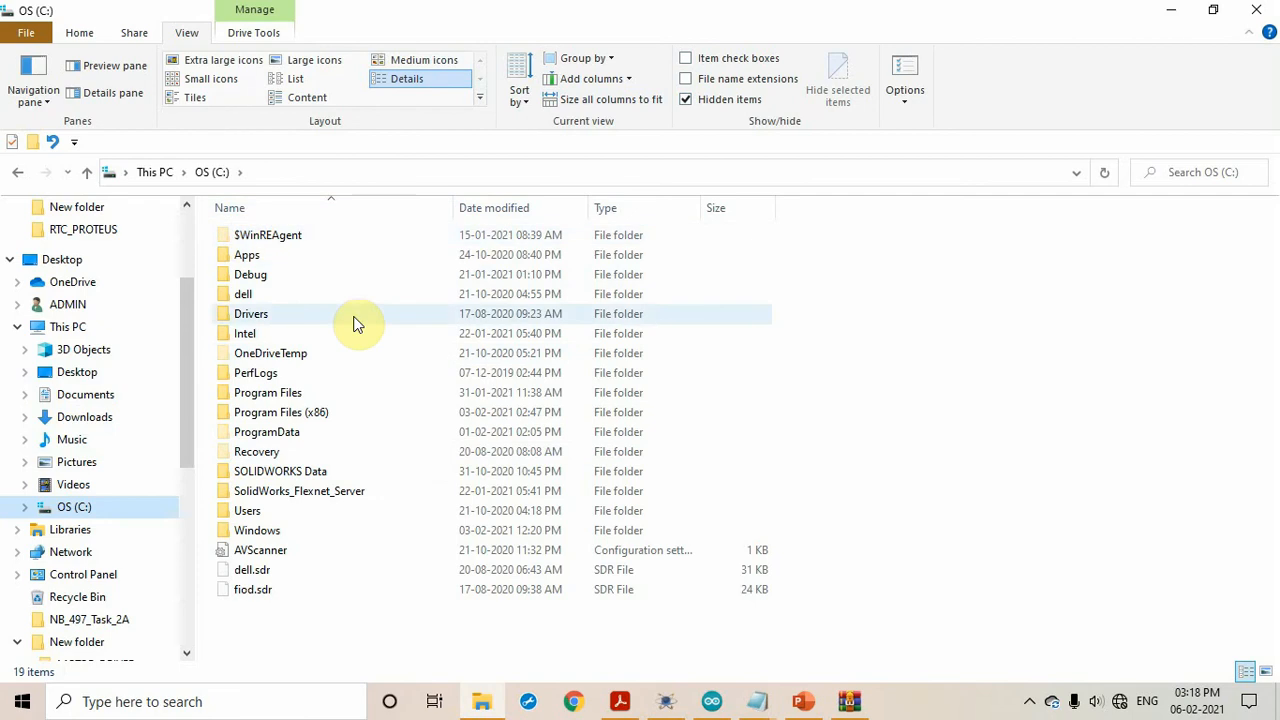
Step: Open the Proteus library folder at ProgramData\Labcenter Electronics\Proteus 8 Professional\LIBRARY on drive C:
double_click(336, 436)
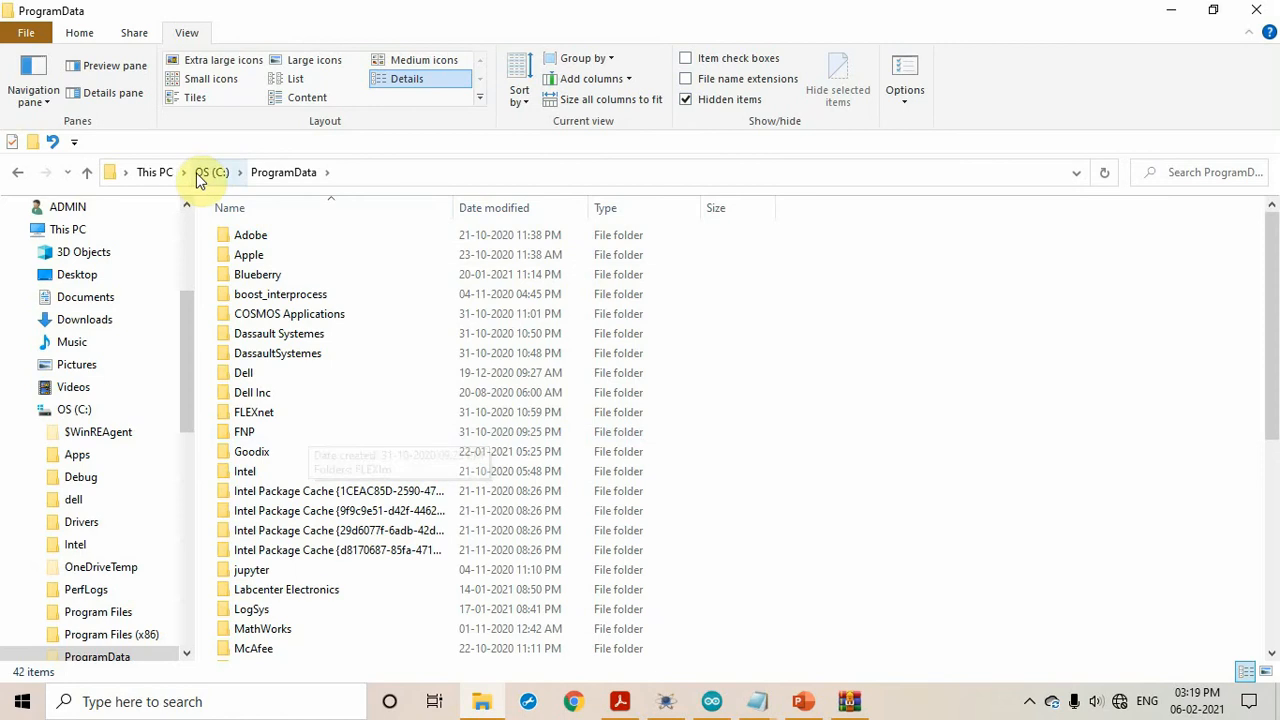
scroll(322, 437, "down", 2)
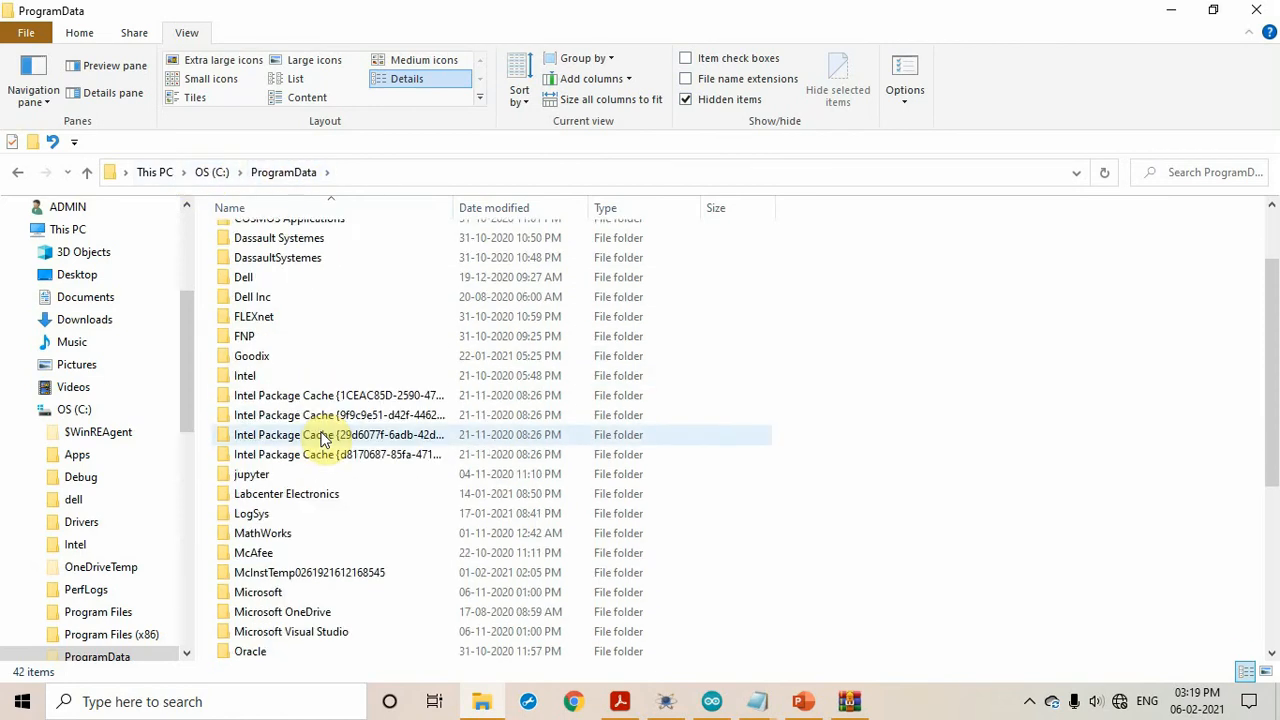
scroll(322, 437, "up", 2)
scroll(322, 437, "down", 2)
scroll(322, 437, "down", 1)
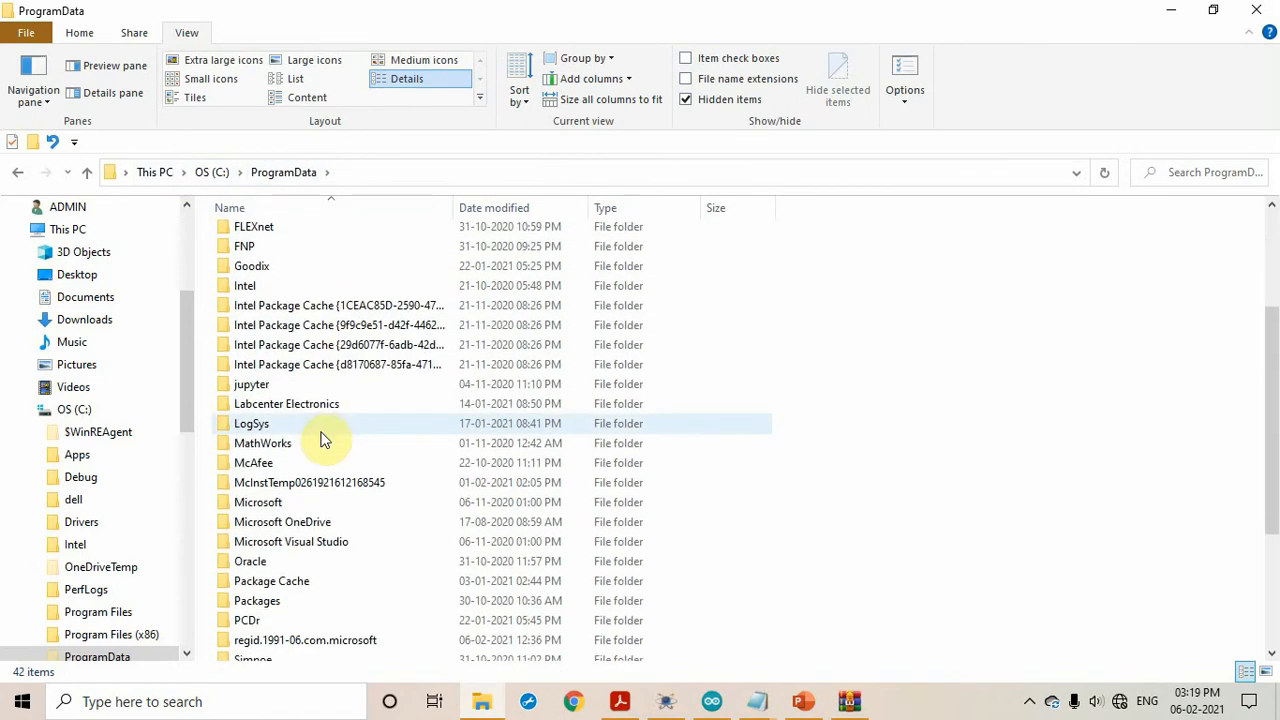
double_click(297, 410)
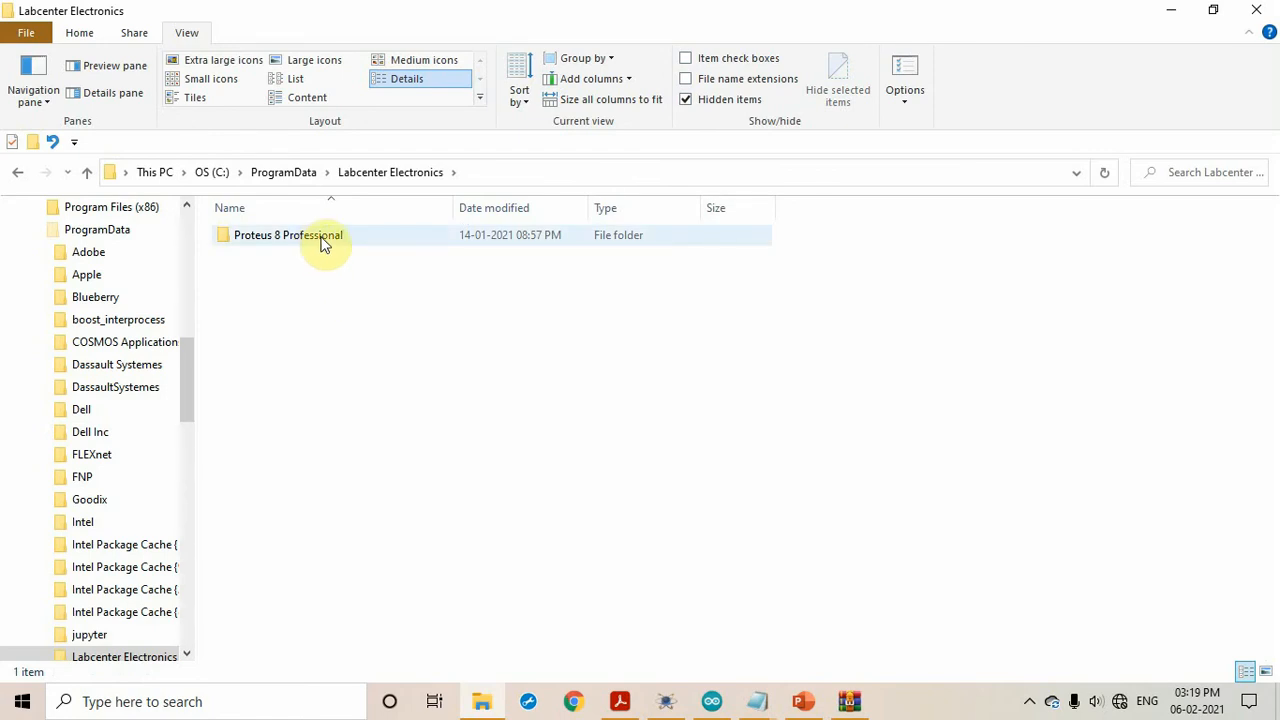
double_click(320, 240)
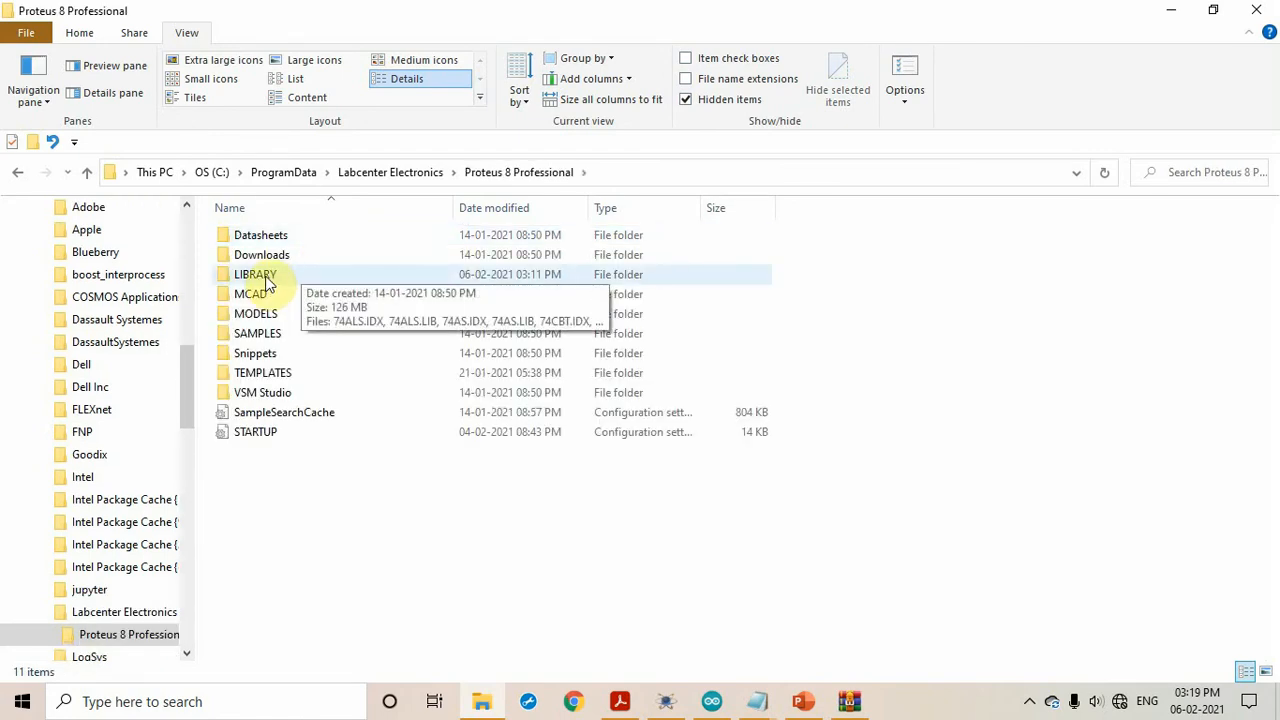
double_click(266, 280)
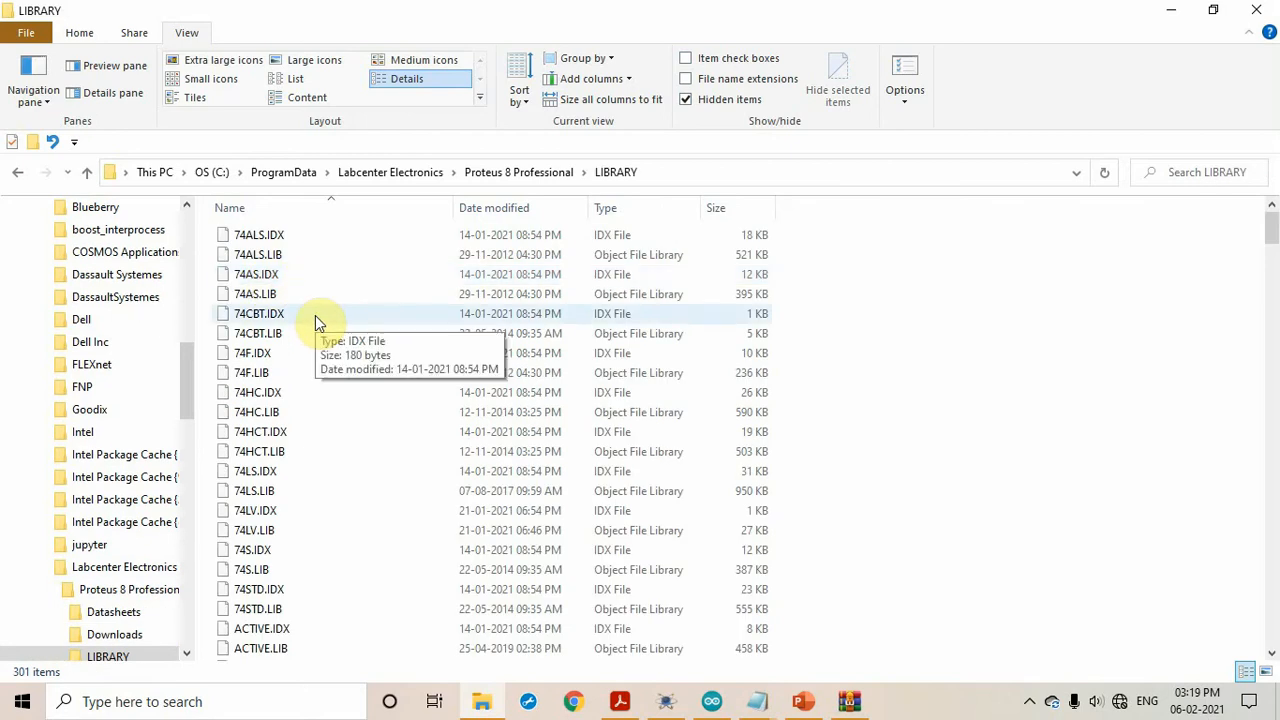
Step: Paste ARDUINO2.IDX and ARDUINO2.LIB into the LIBRARY folder, check them in the file list, and clear the selection
key("ctrl+v")
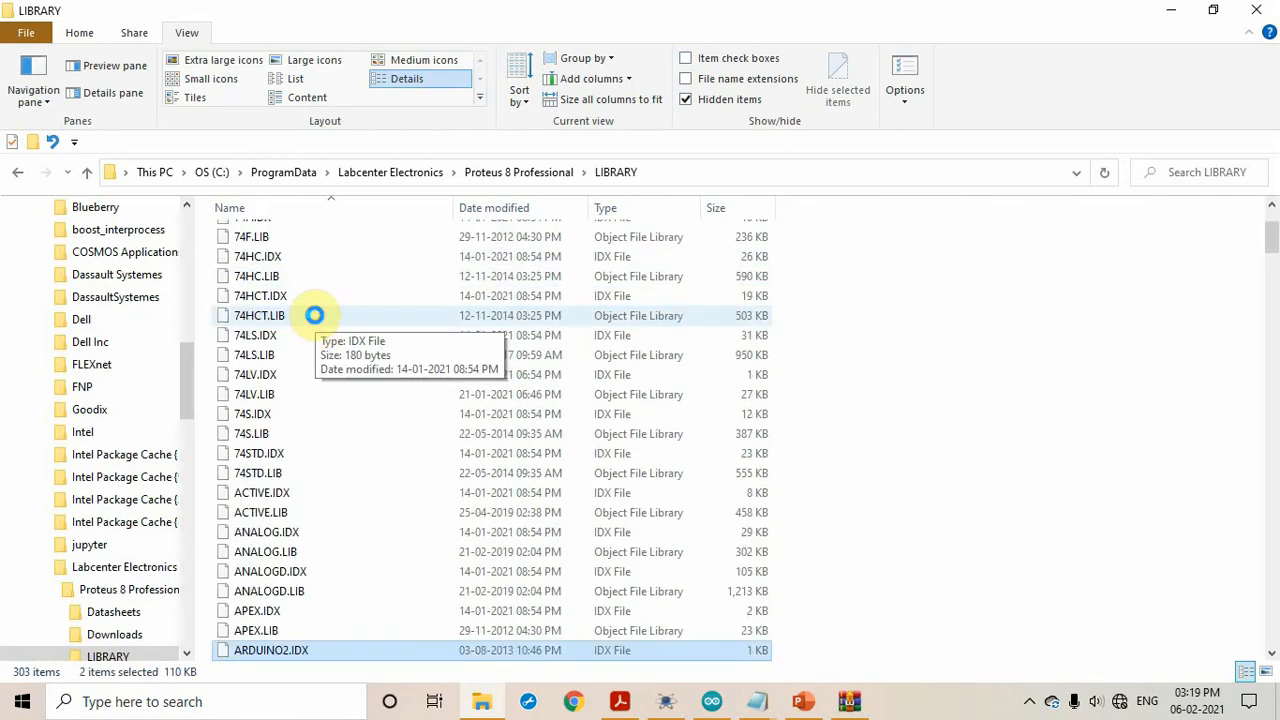
scroll(386, 526, "down", 3)
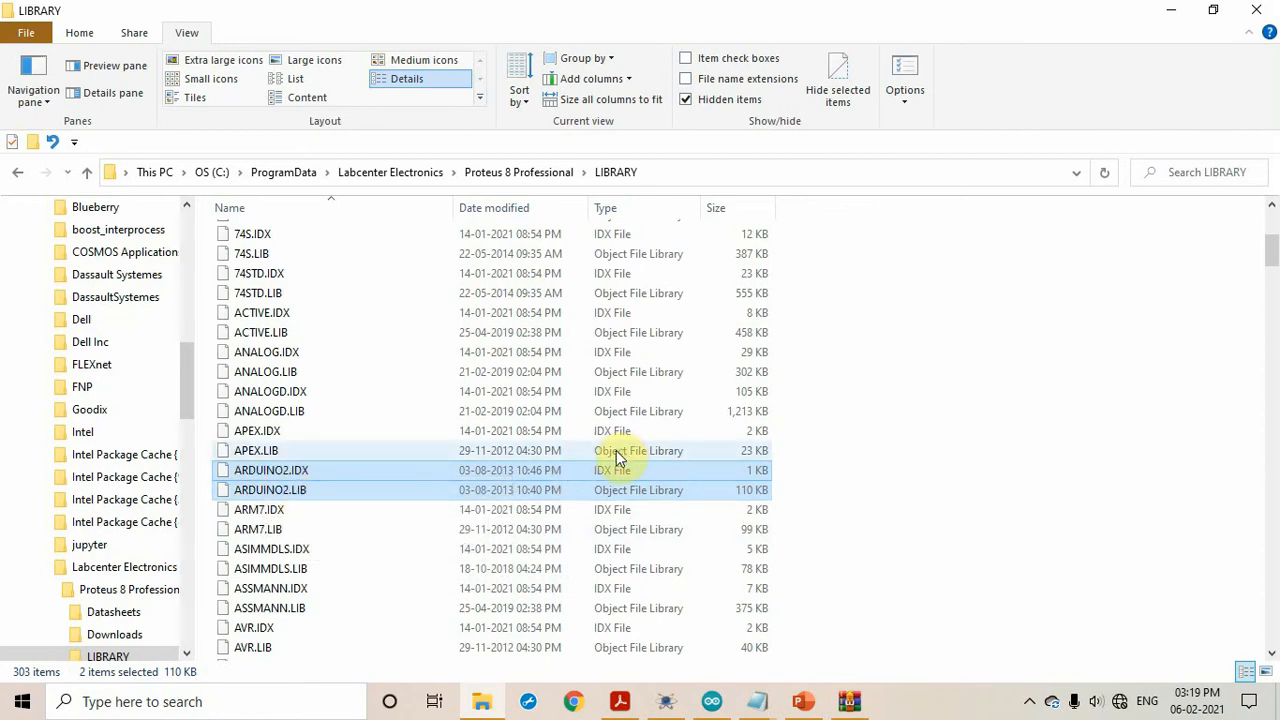
left_click(1007, 359)
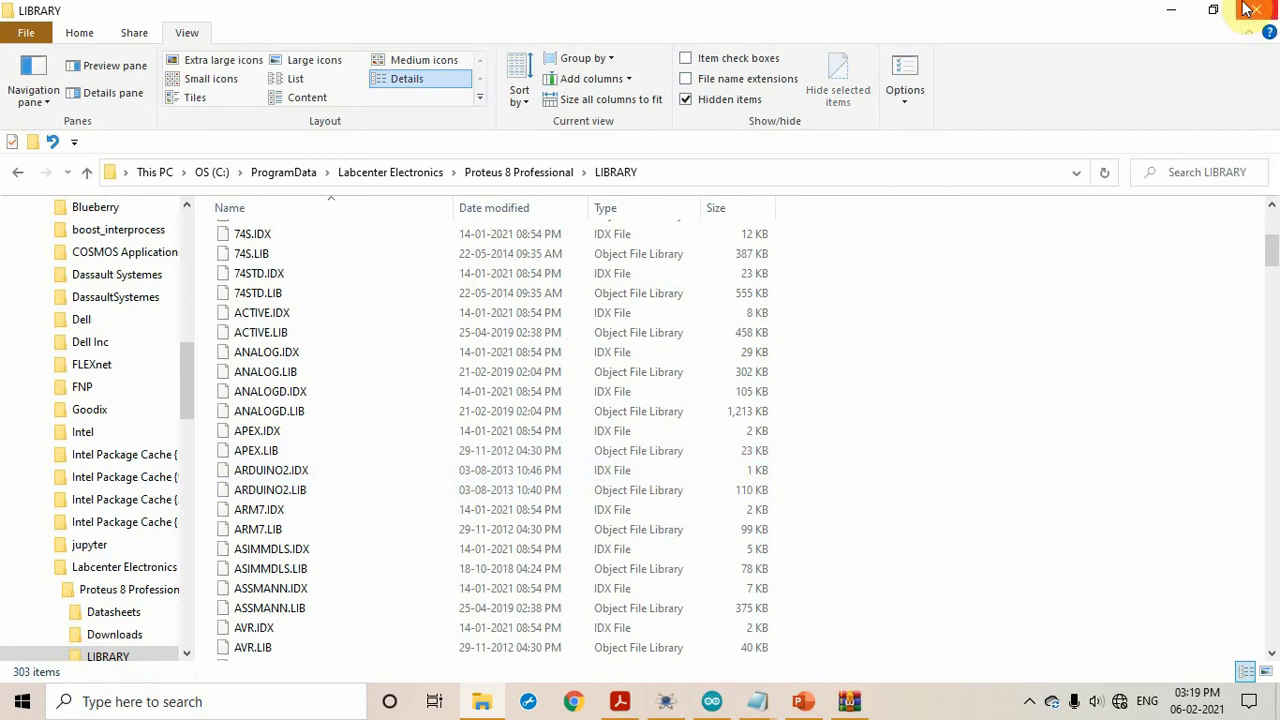
Step: Close Proteus, the LIBRARY folder window and the Arduino Proteus Library archive
left_click(668, 702)
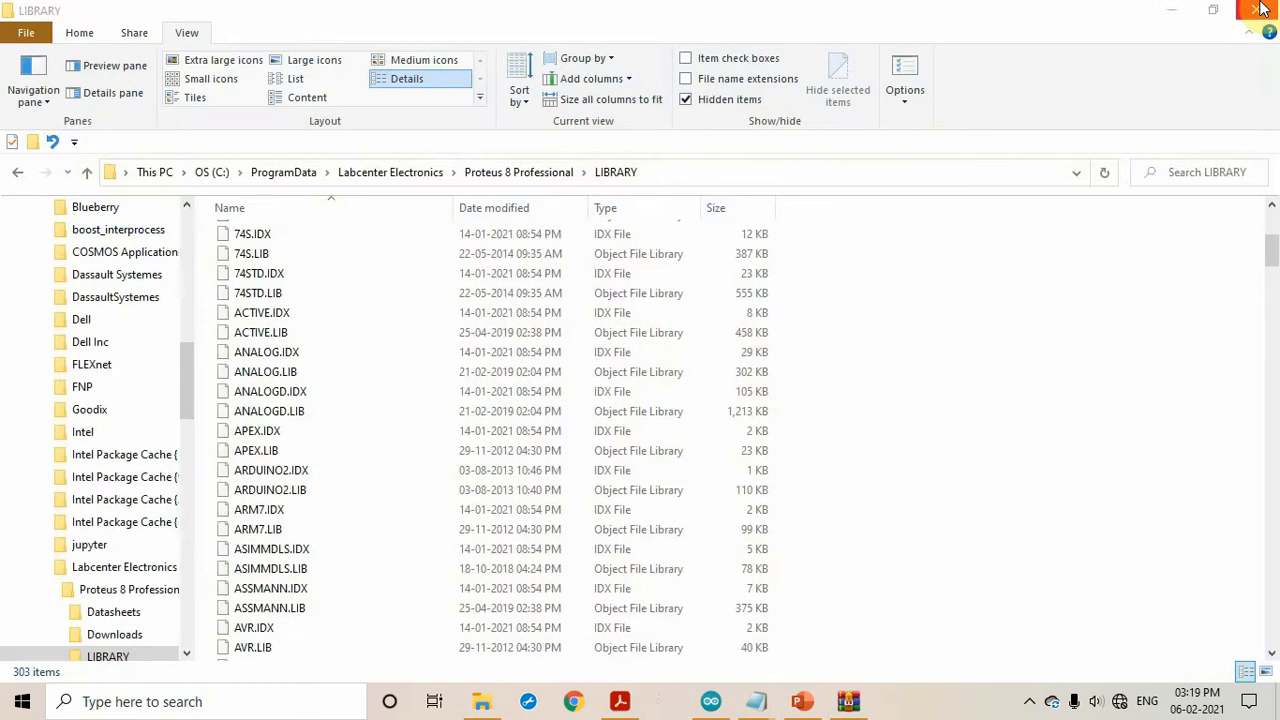
left_click(1256, 10)
left_click(1168, 12)
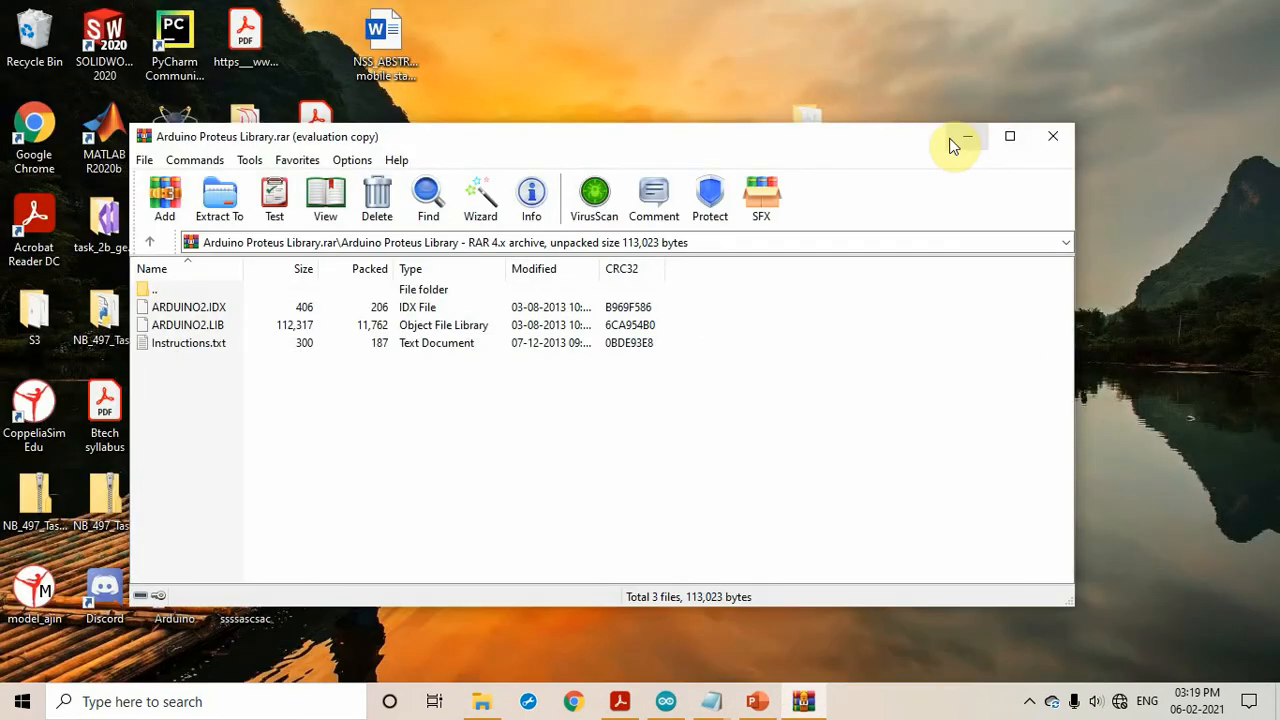
left_click(1063, 140)
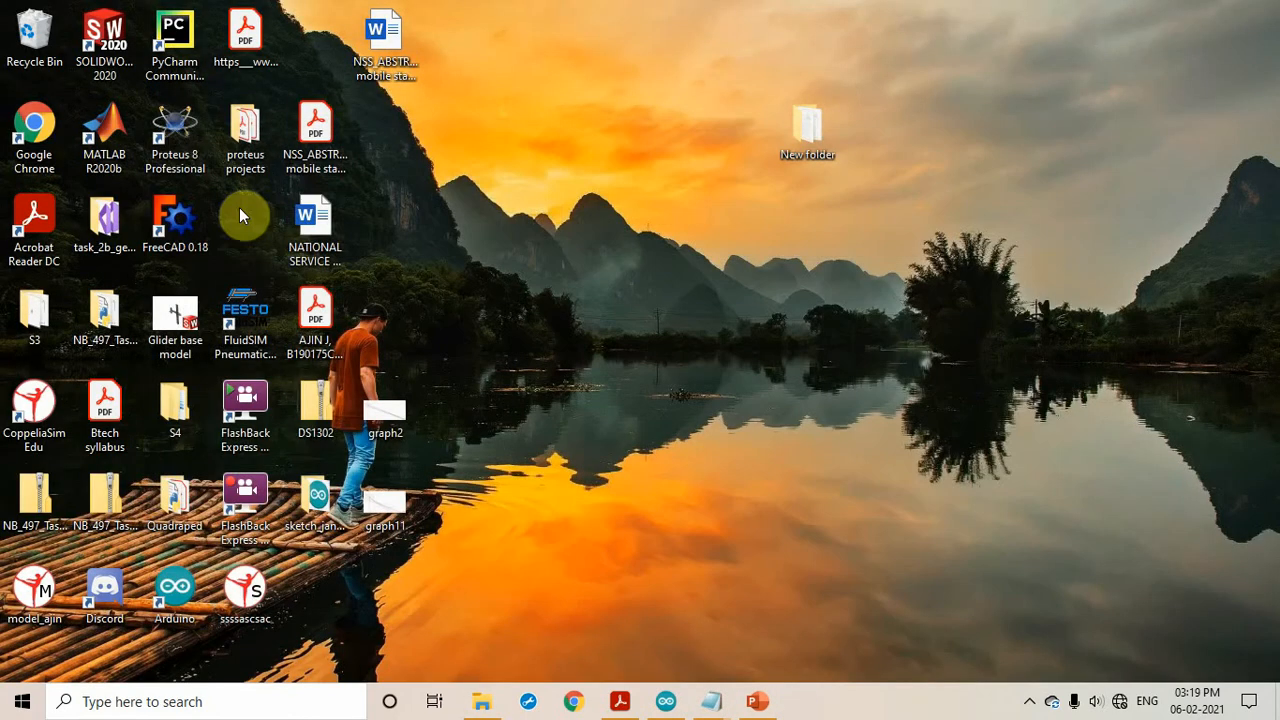
Step: Start Proteus 8 Professional and open the Pick Devices dialog for an empty Schematic Capture sheet
double_click(172, 140)
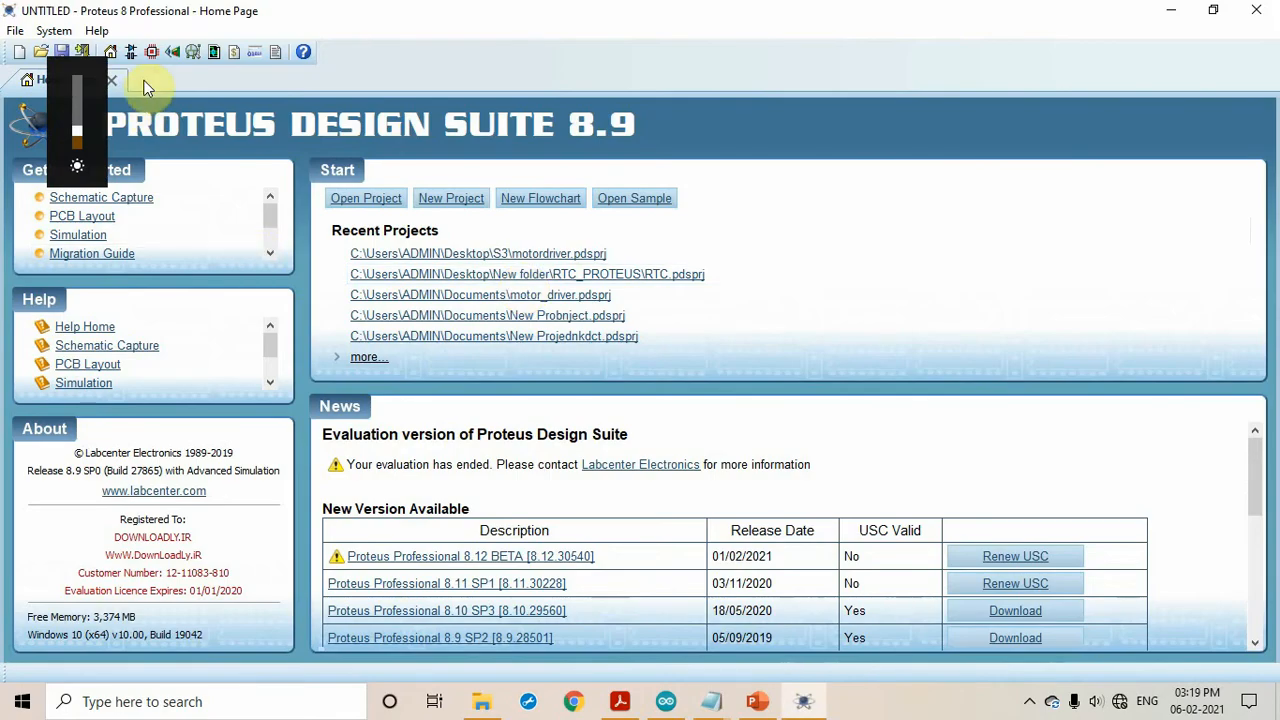
left_click(131, 52)
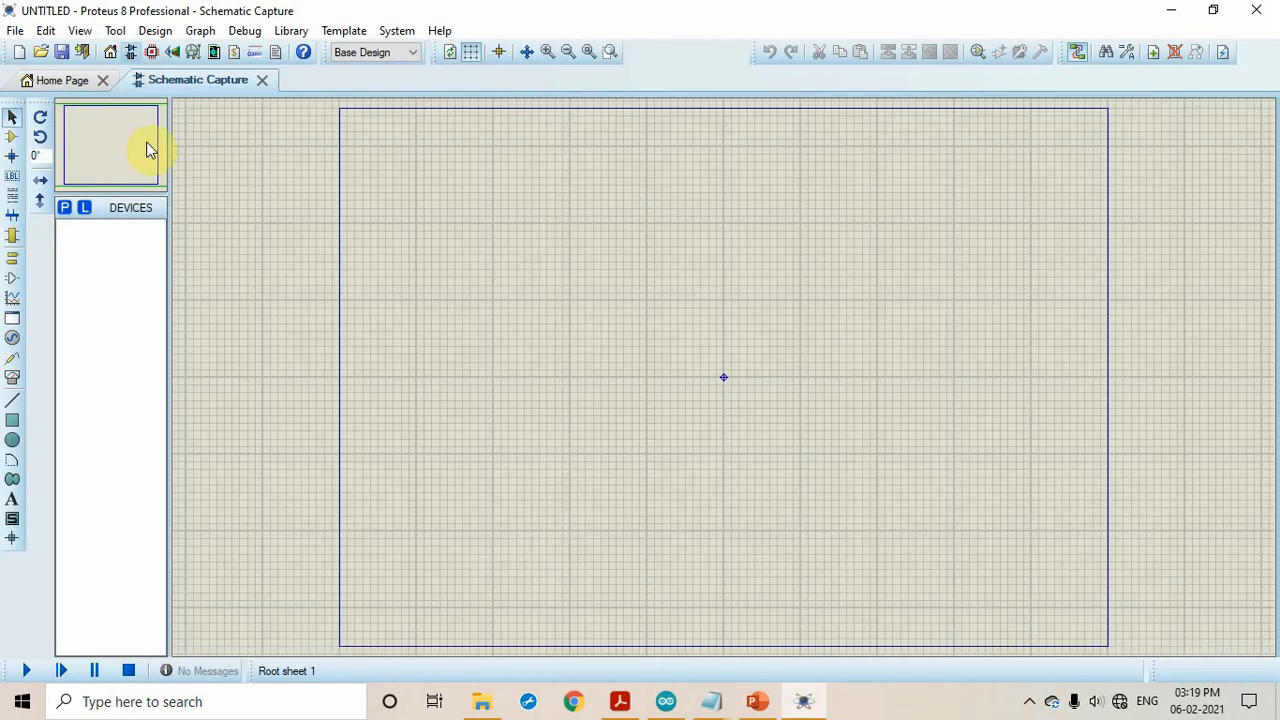
left_click(67, 210)
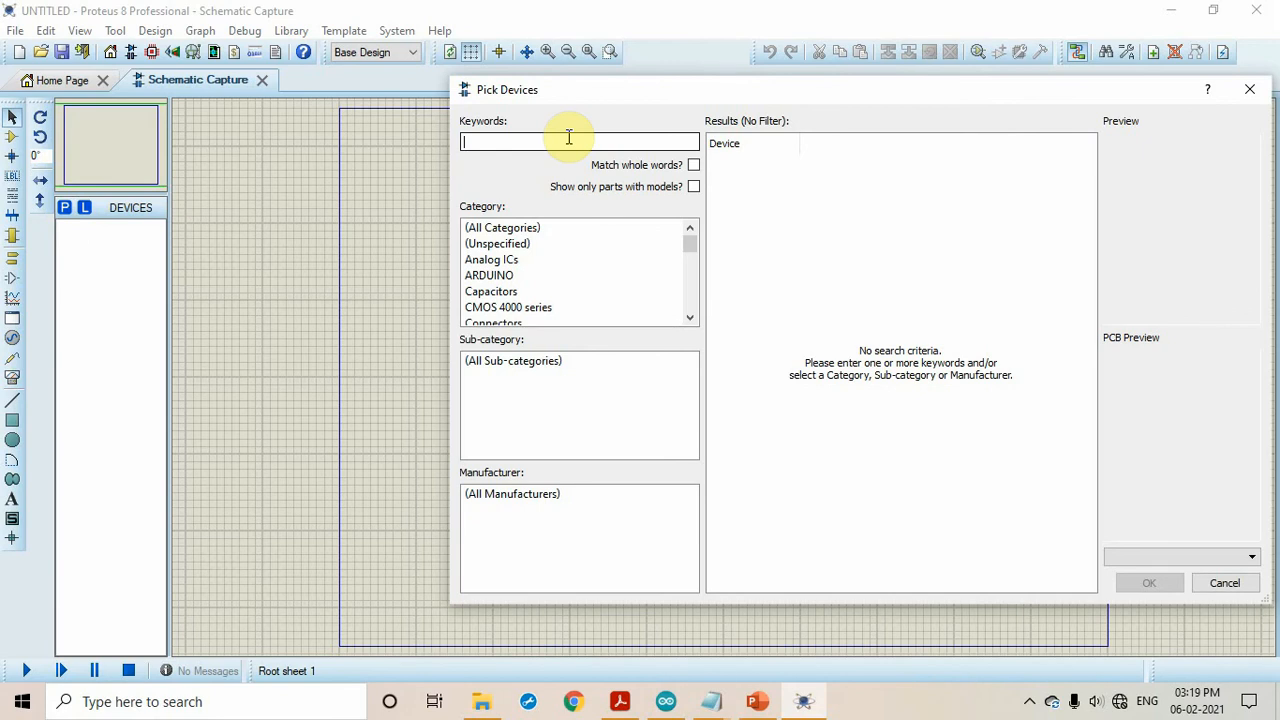
Step: Search the device library for ARDUINO and preview the SIMULINO MEGA, LILYPAD and NANO boards
type("ARDUINO")
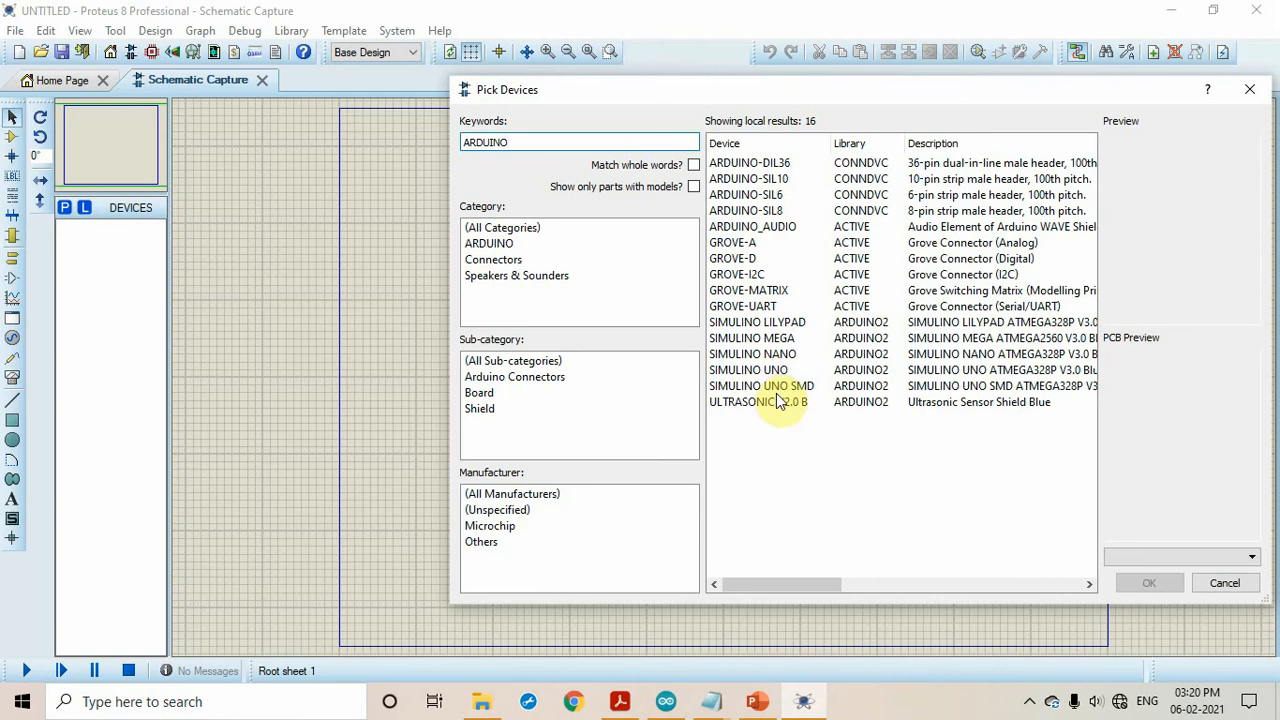
left_click(772, 342)
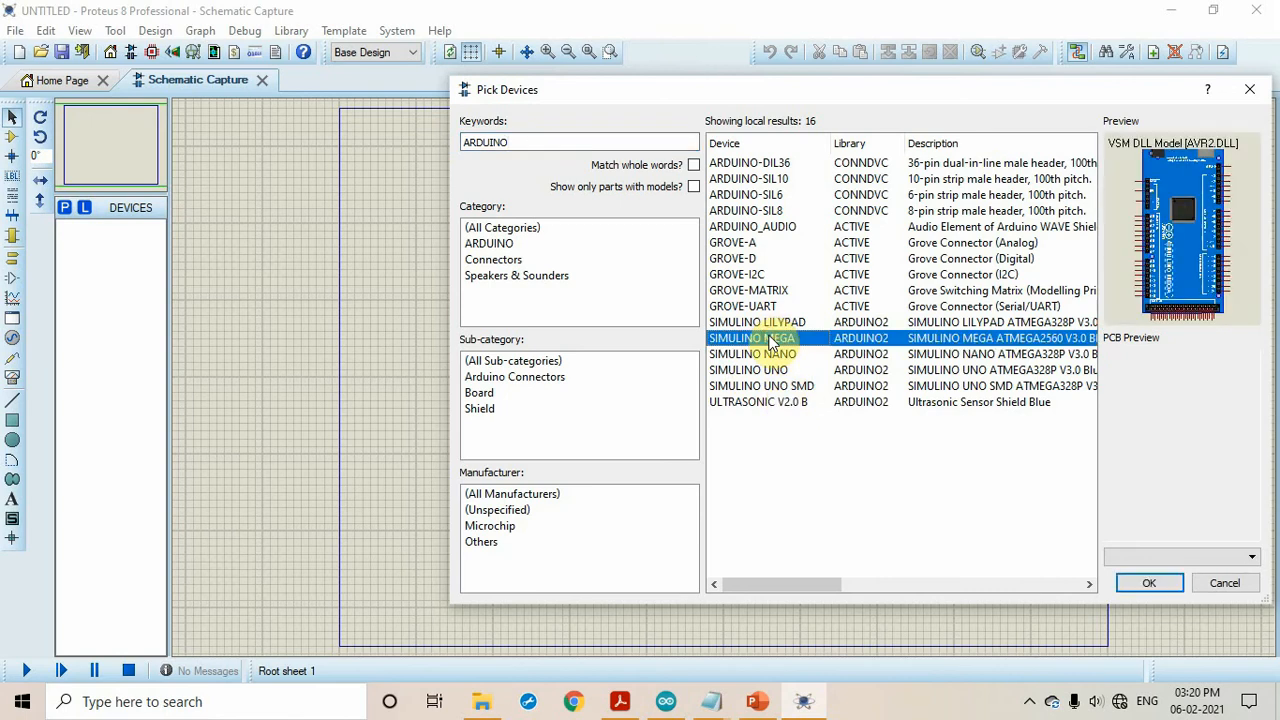
left_click(777, 323)
left_click(780, 356)
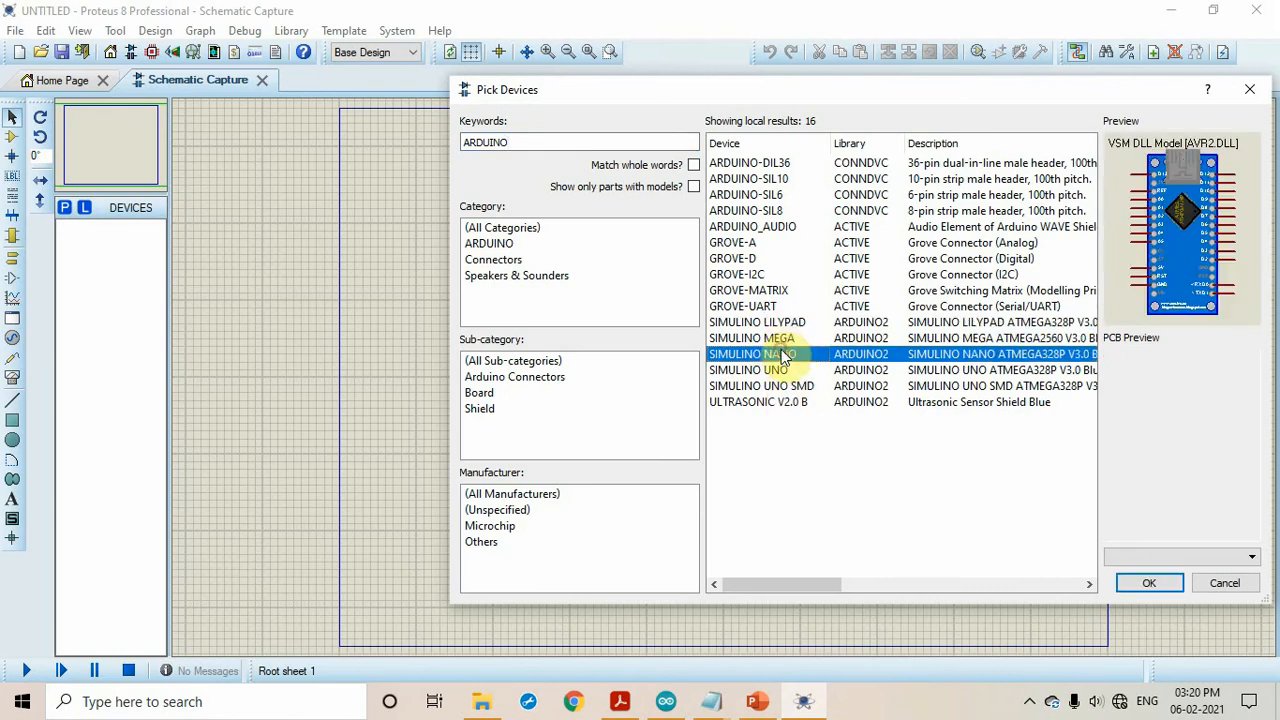
left_click(788, 340)
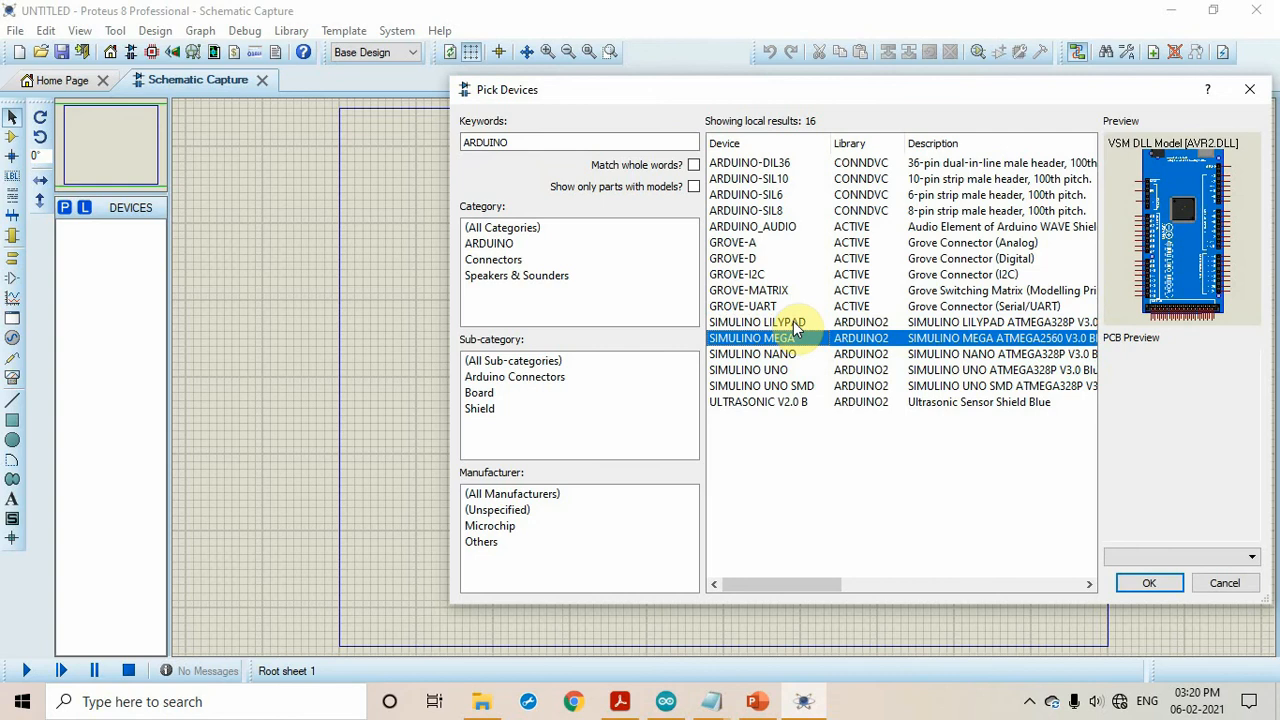
left_click(794, 323)
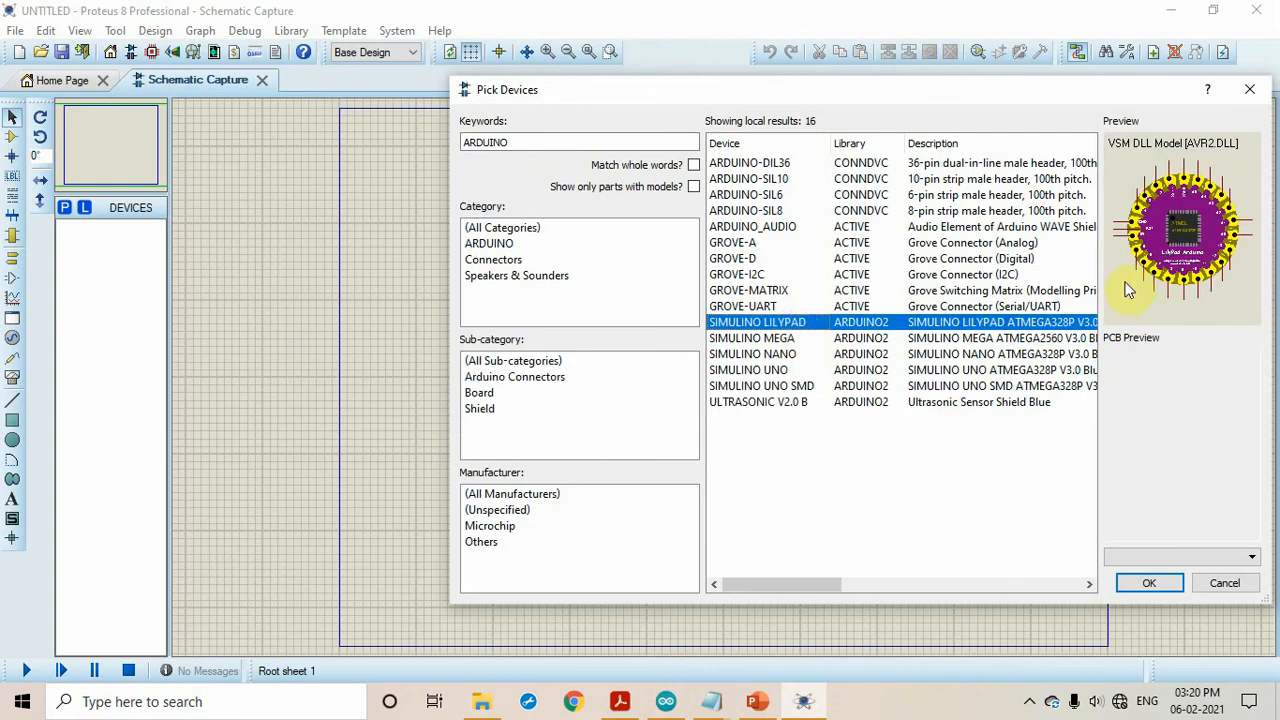
left_click(770, 356)
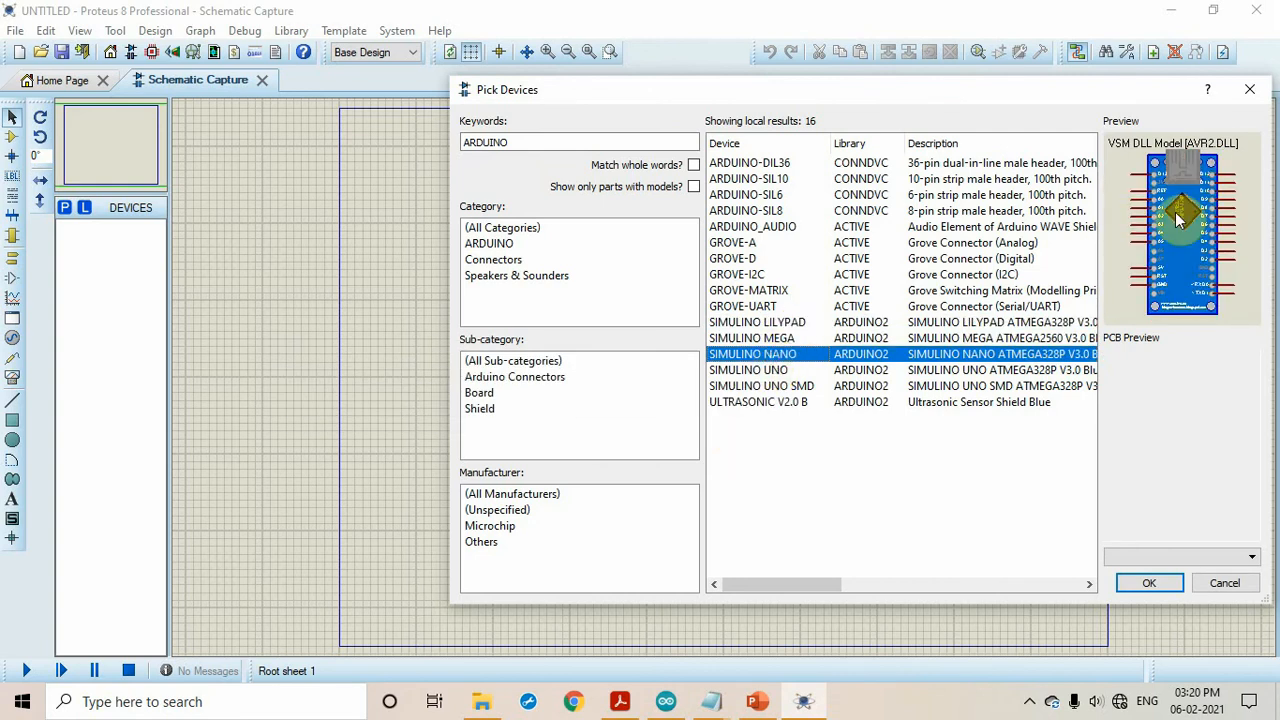
Step: Add the SIMULINO UNO board from the ARDUINO2 library to the schematic's device list
left_click(766, 371)
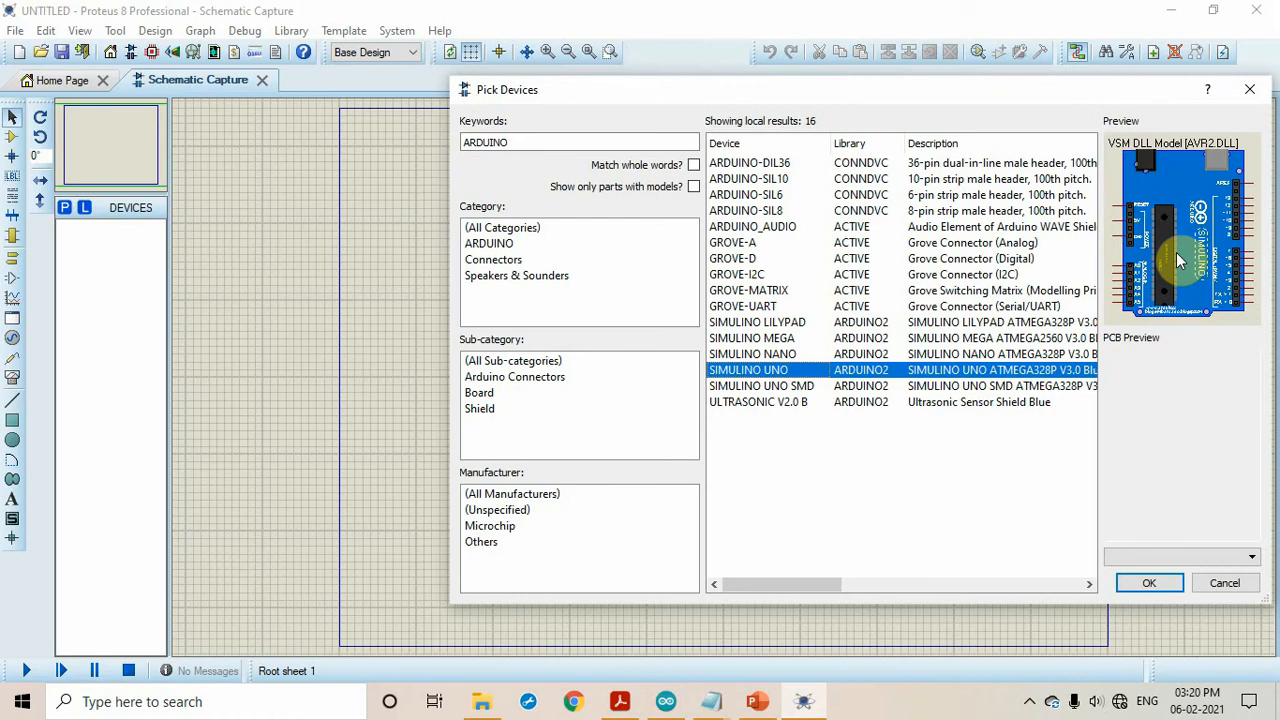
left_click(1145, 576)
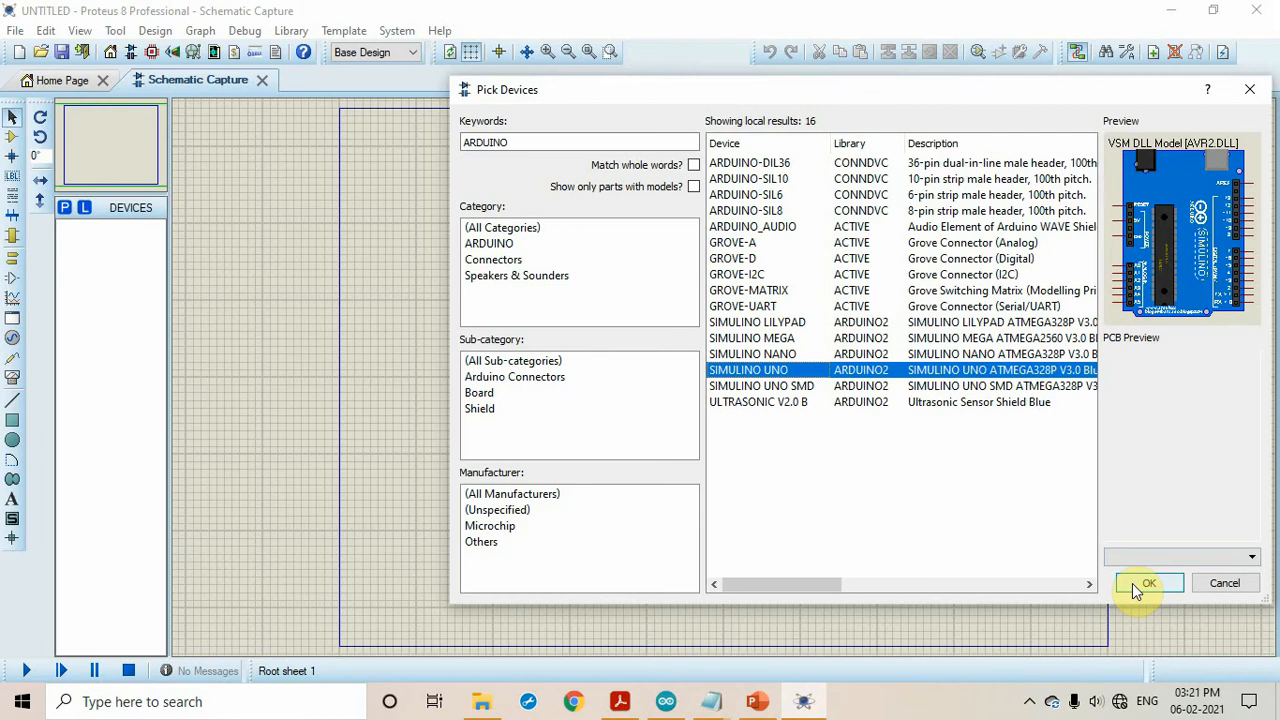
double_click(1000, 370)
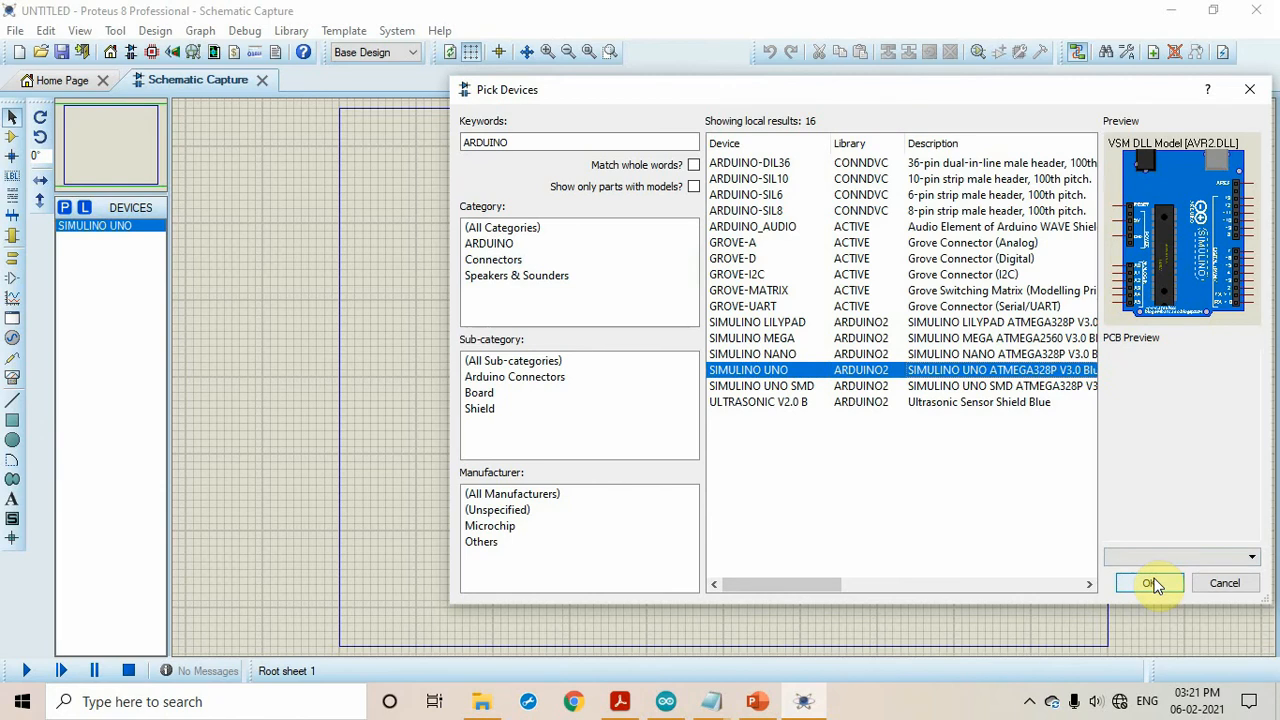
Step: Search the device library for LED, add the 74LV library's LED-BLUE to the device list, and leave the device picker
left_click(528, 141)
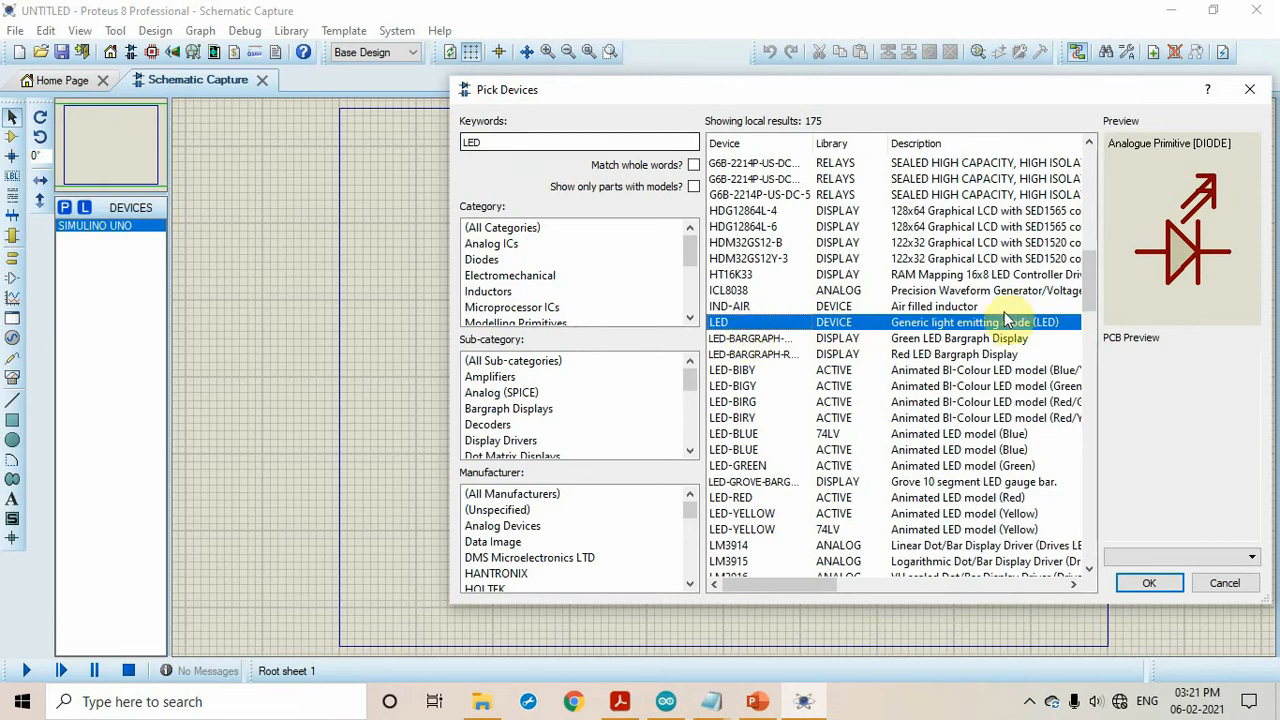
left_click(738, 419)
left_click(740, 434)
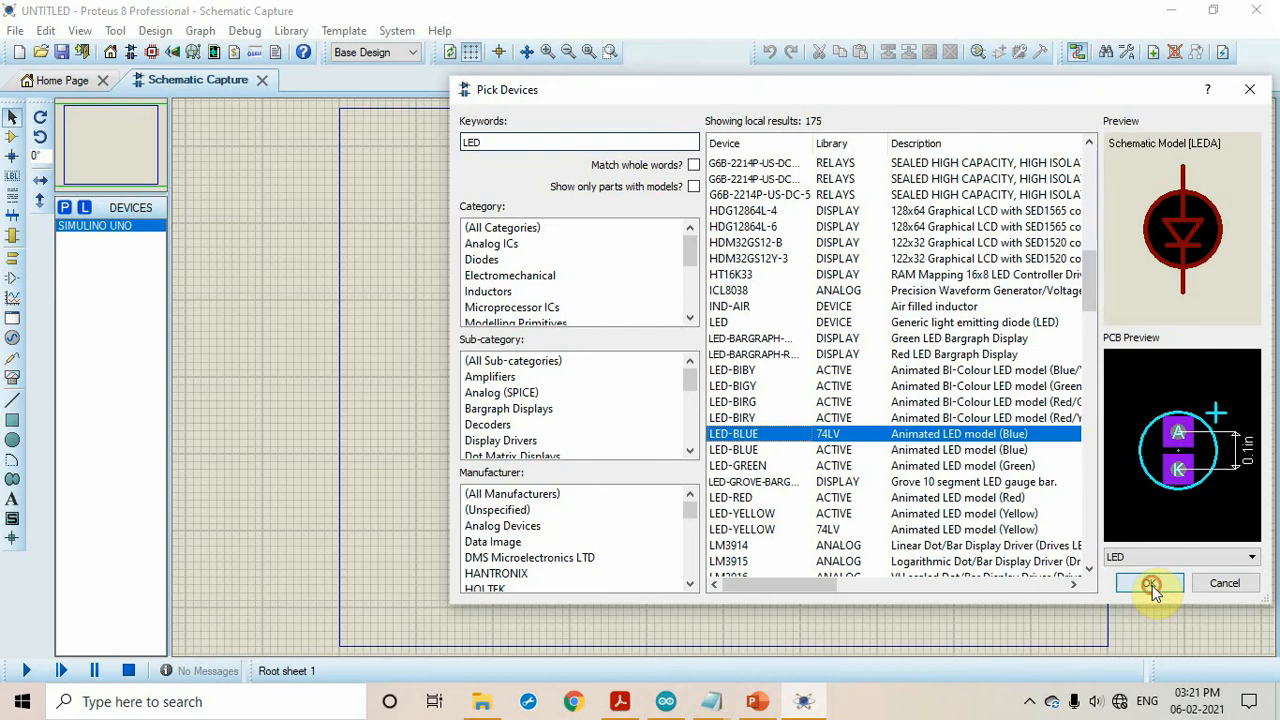
left_click(1150, 585)
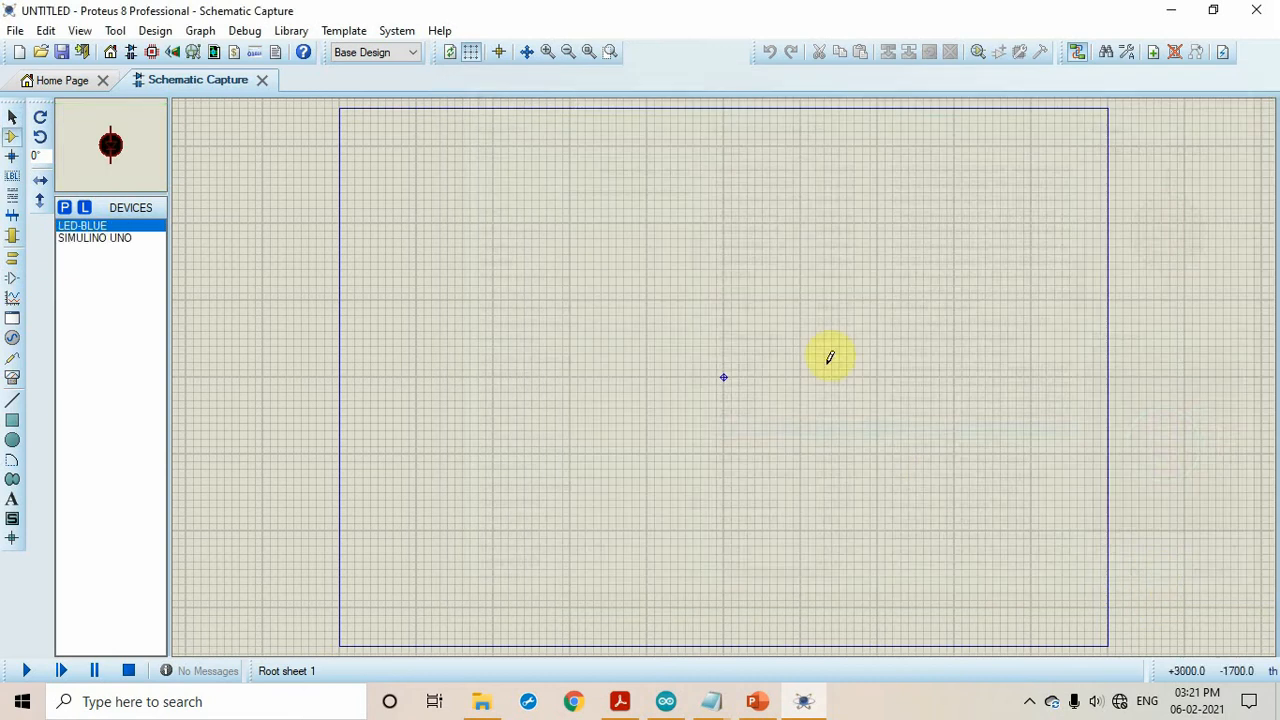
left_click(64, 207)
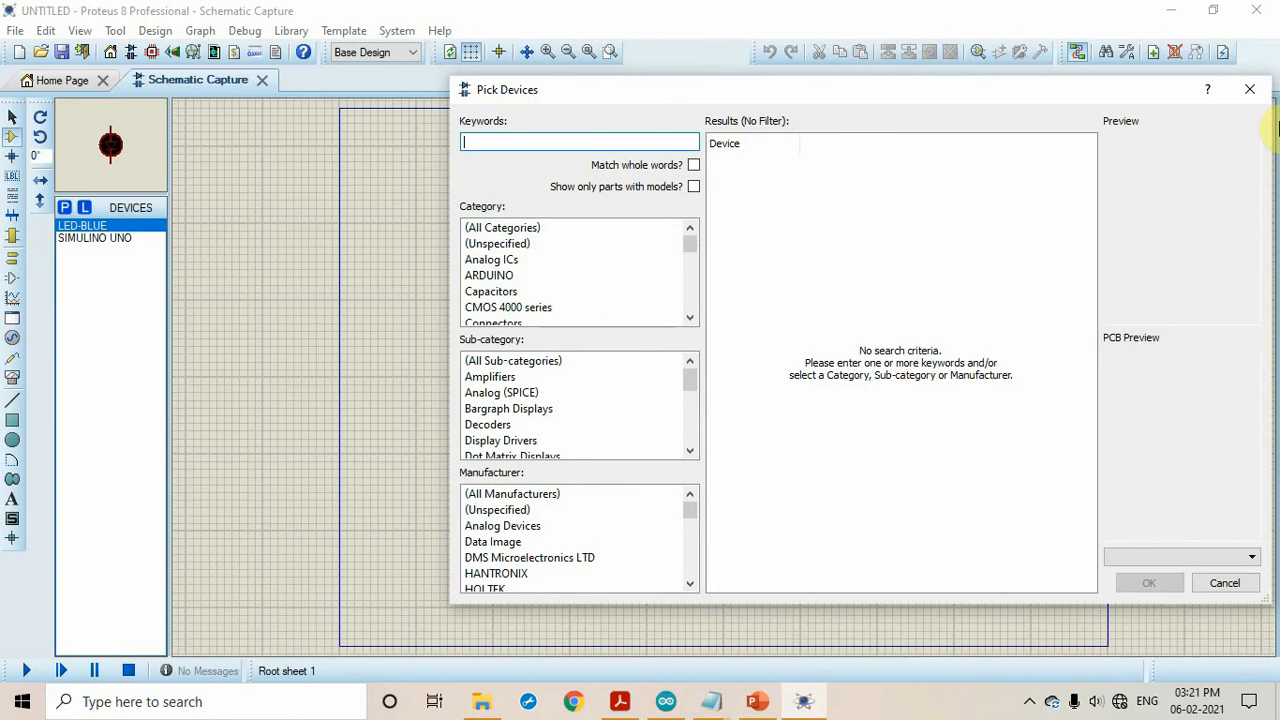
left_click(1249, 90)
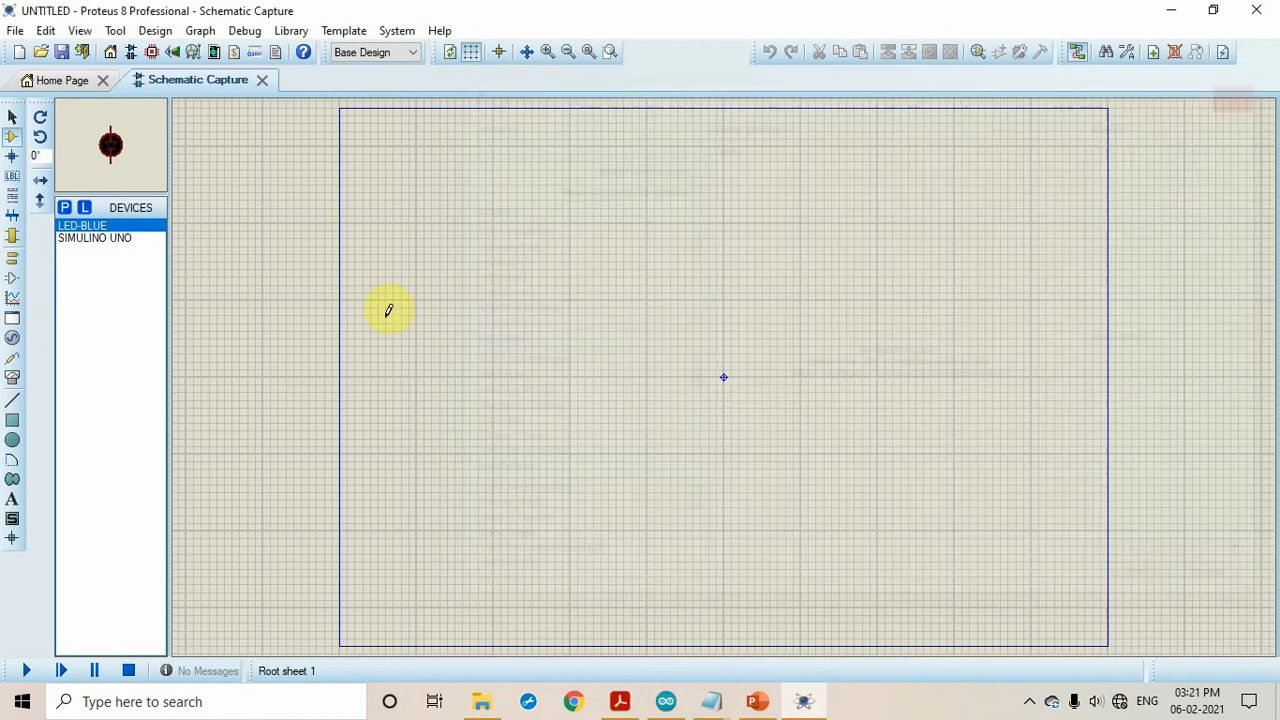
Step: Place the SIMULINO UNO board unrotated in the left half of the schematic sheet, below mid-height
left_click(105, 239)
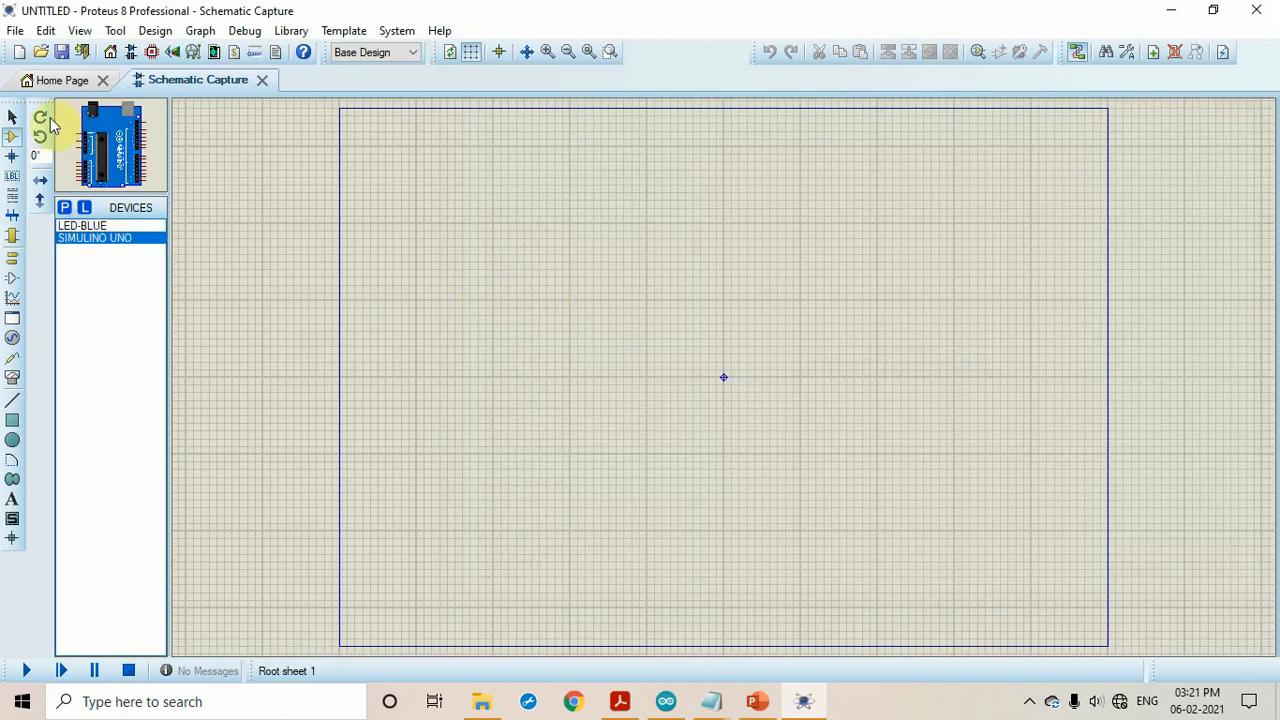
left_click(40, 118)
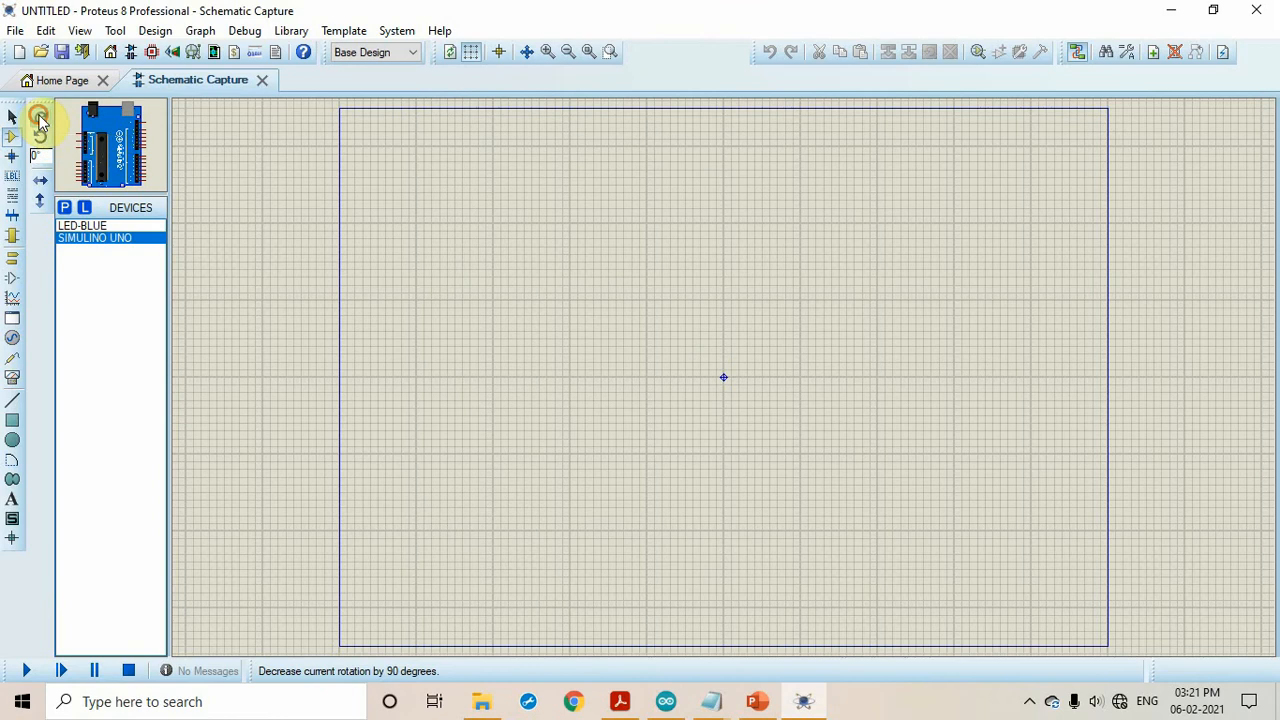
left_click(40, 136)
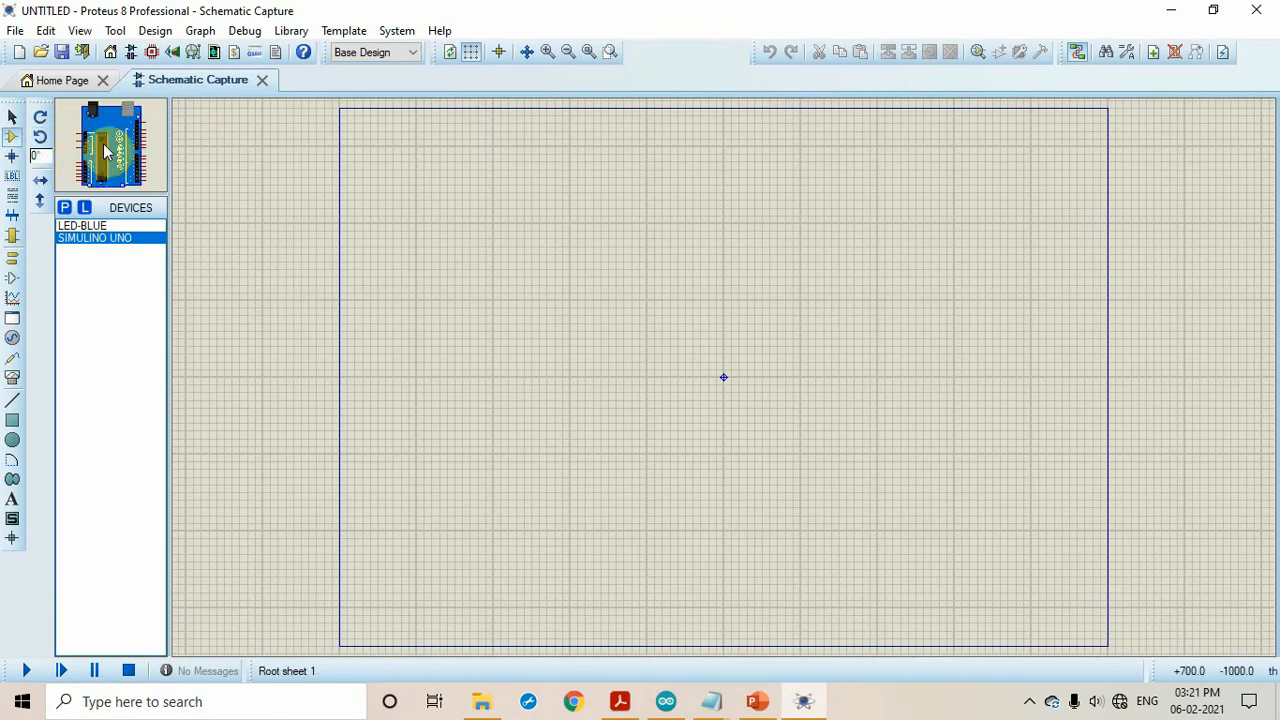
left_click(693, 369)
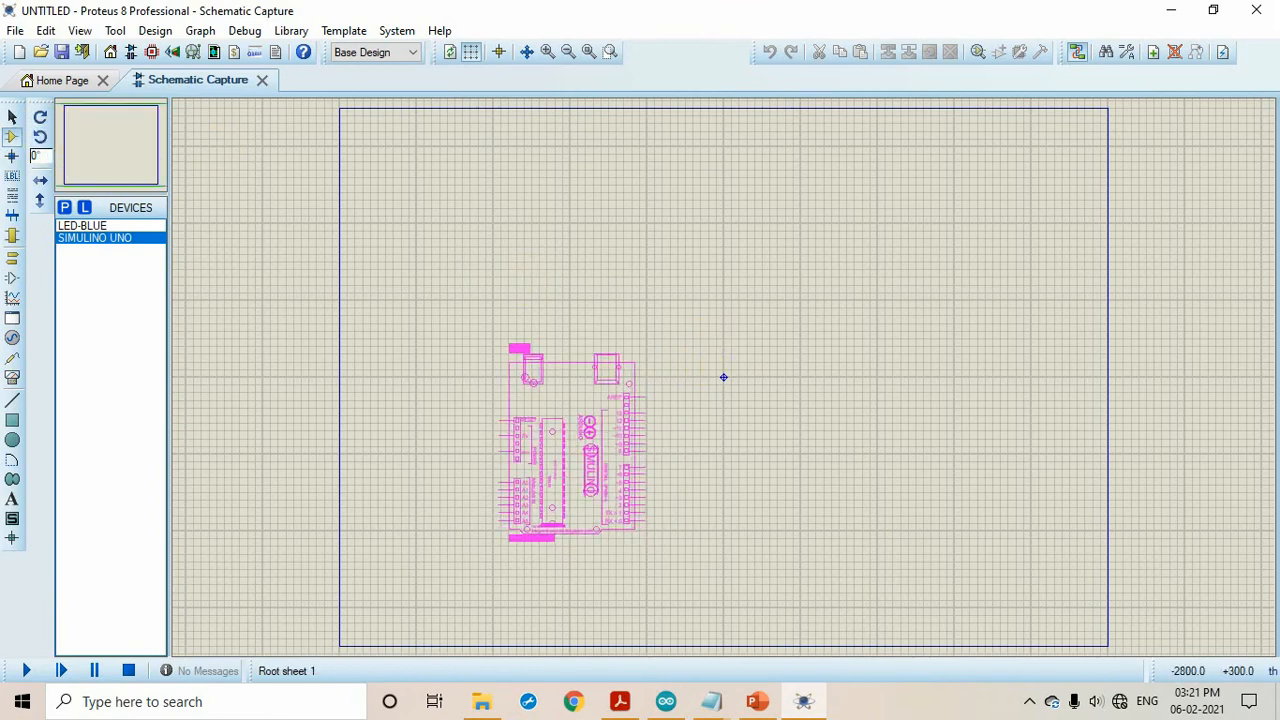
left_click(565, 421)
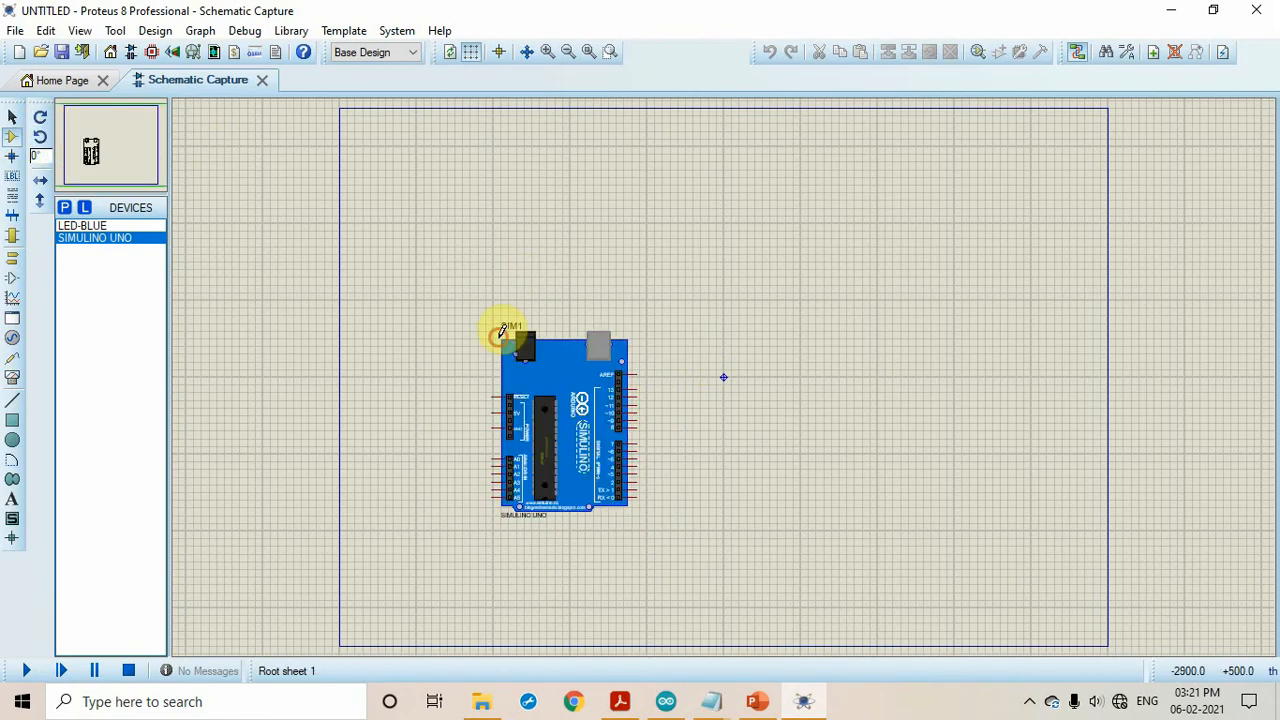
left_click(548, 53)
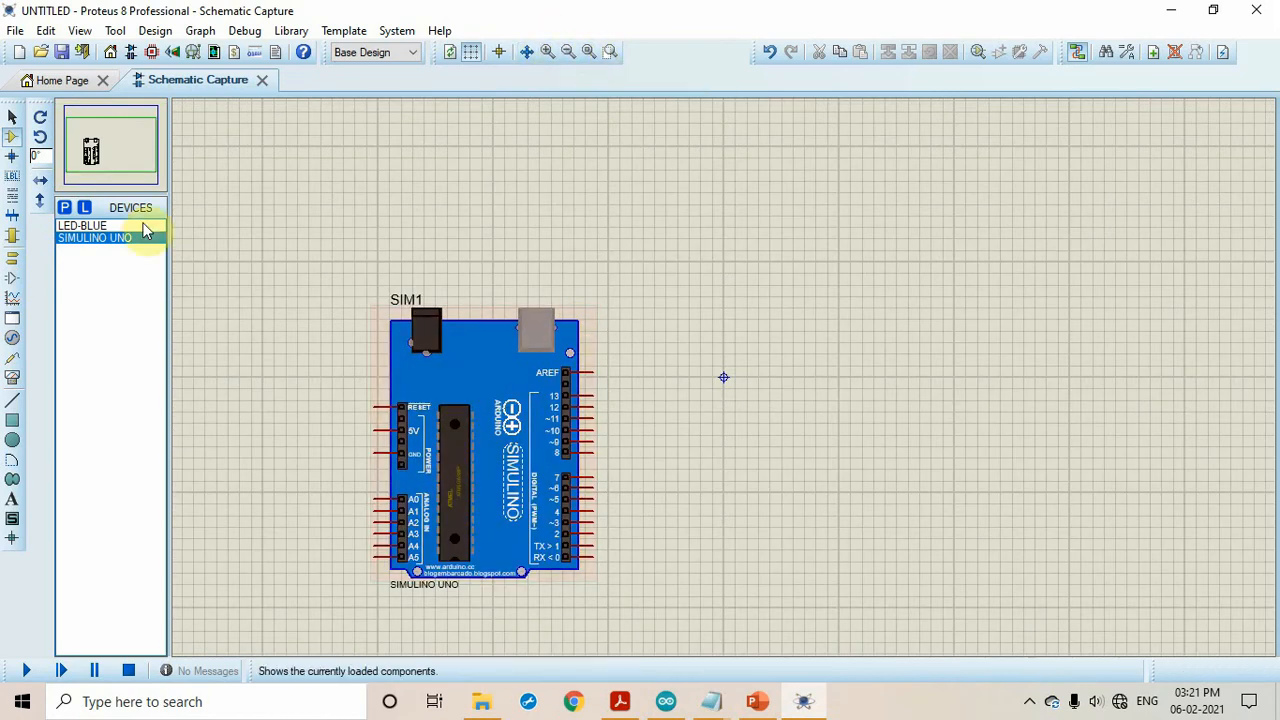
Step: Place an LED-BLUE on the schematic to the right of the Arduino board, near the height of its digital pins
left_click(89, 227)
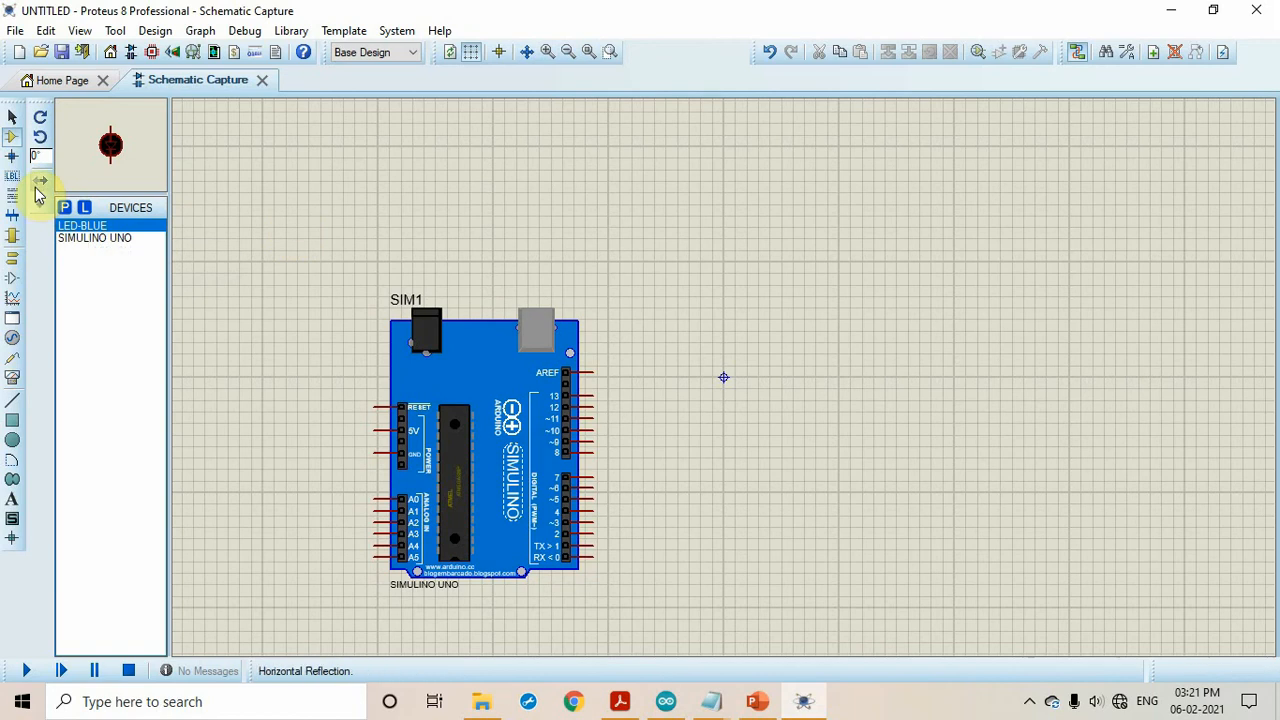
left_click(723, 470)
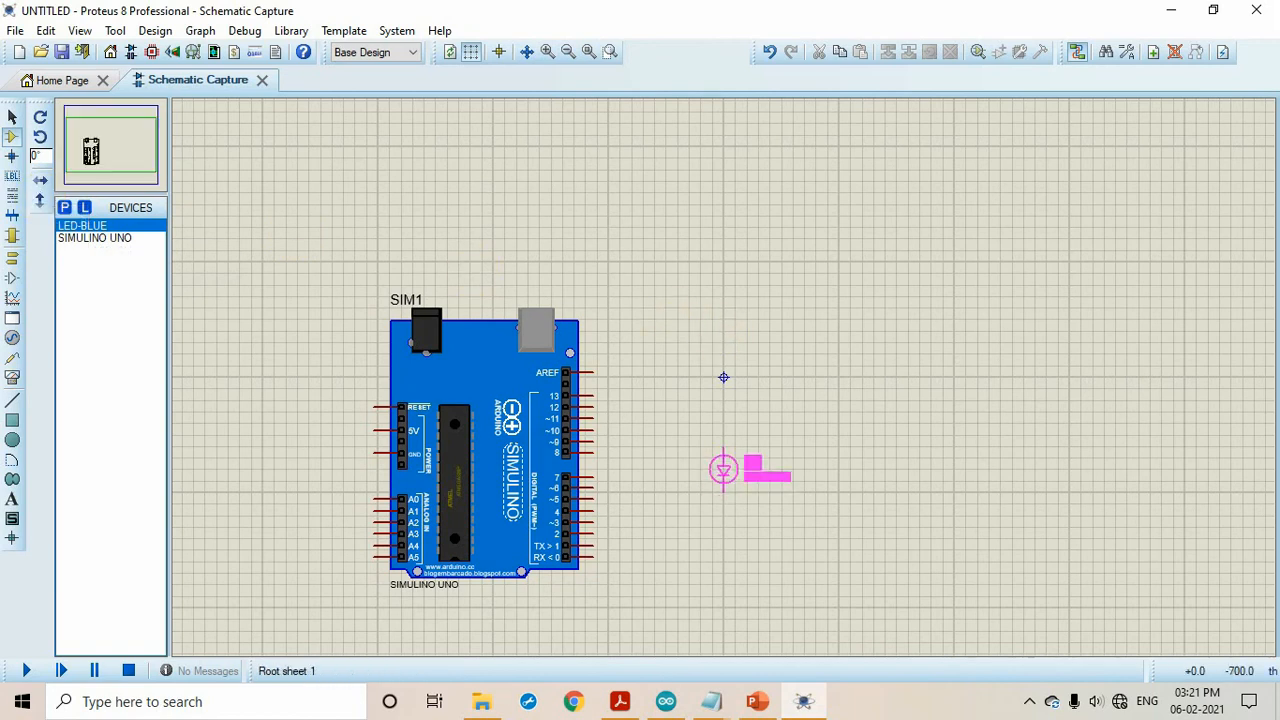
left_click(734, 438)
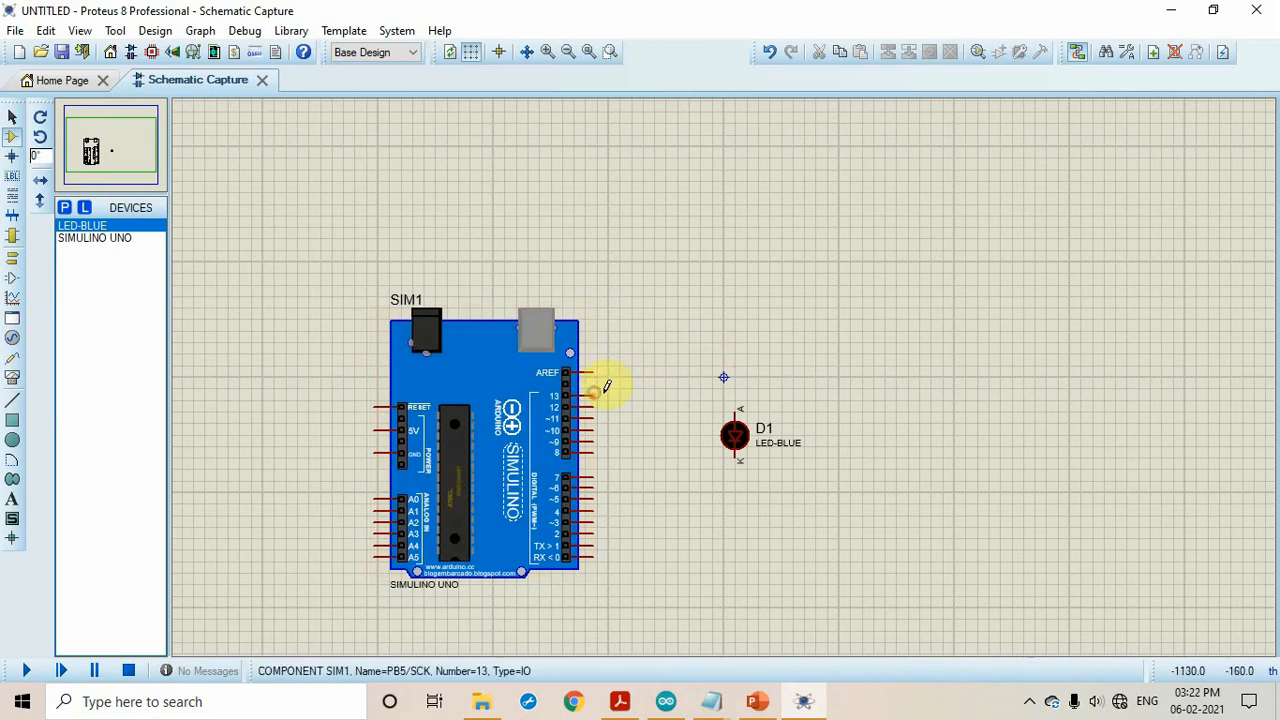
Step: Wire pin 13 of the Arduino board to the blue LED's anode, leaving no other wire in progress
left_click(592, 396)
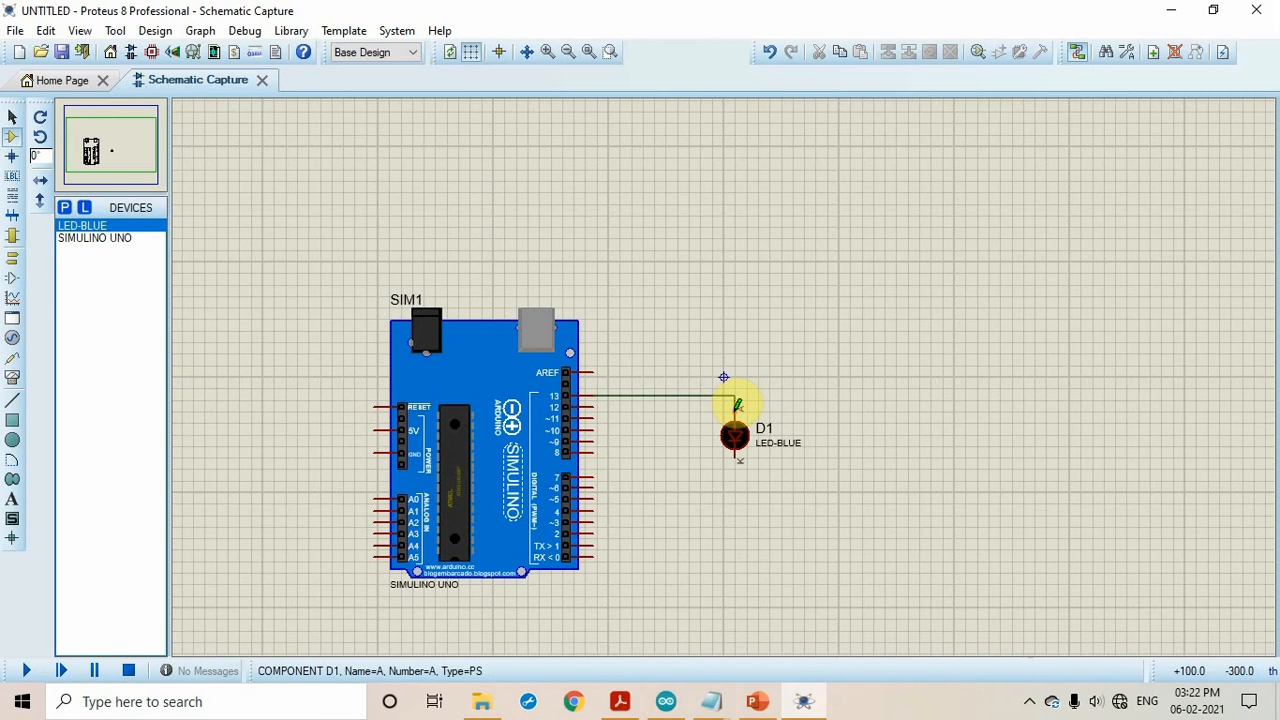
left_click(736, 405)
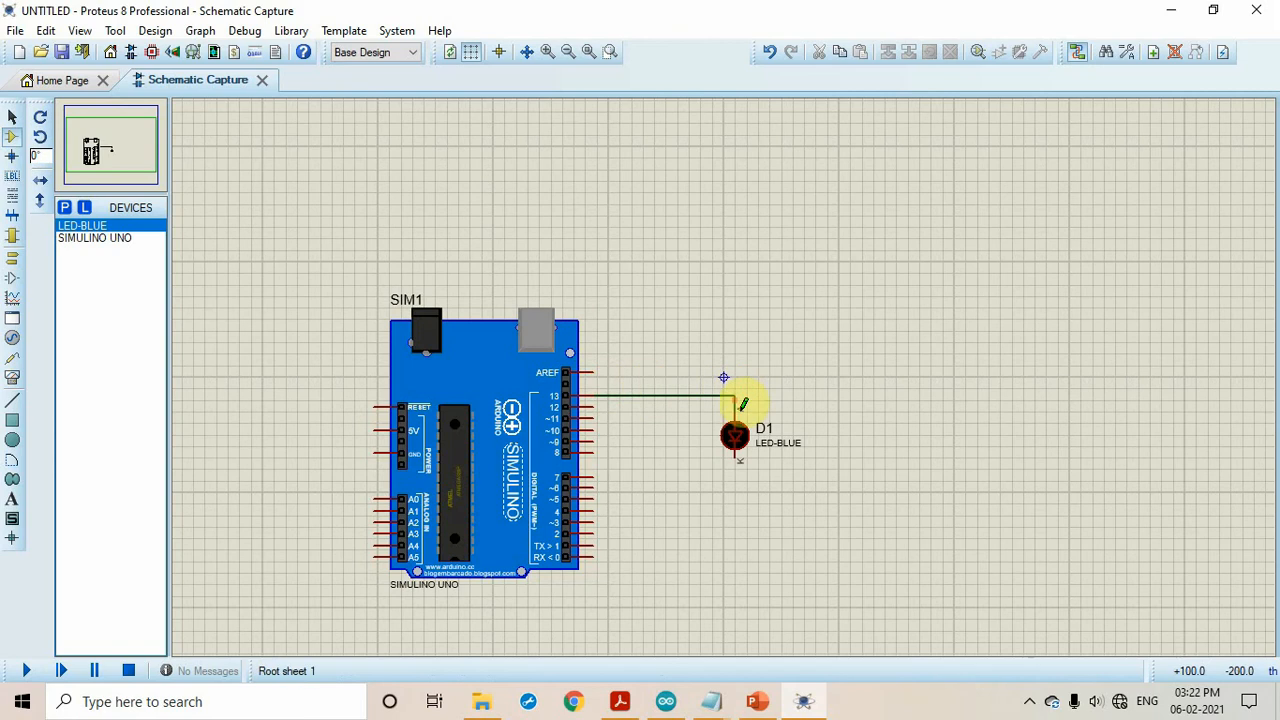
left_click(591, 373)
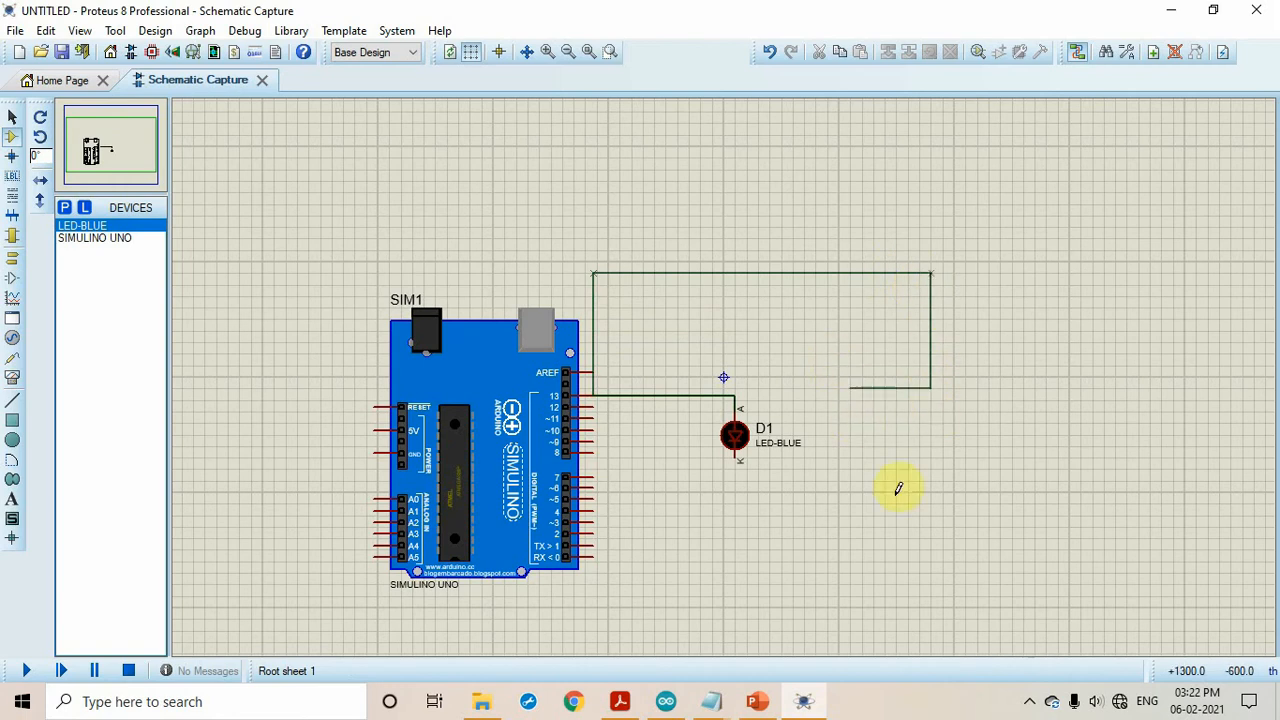
key("Escape")
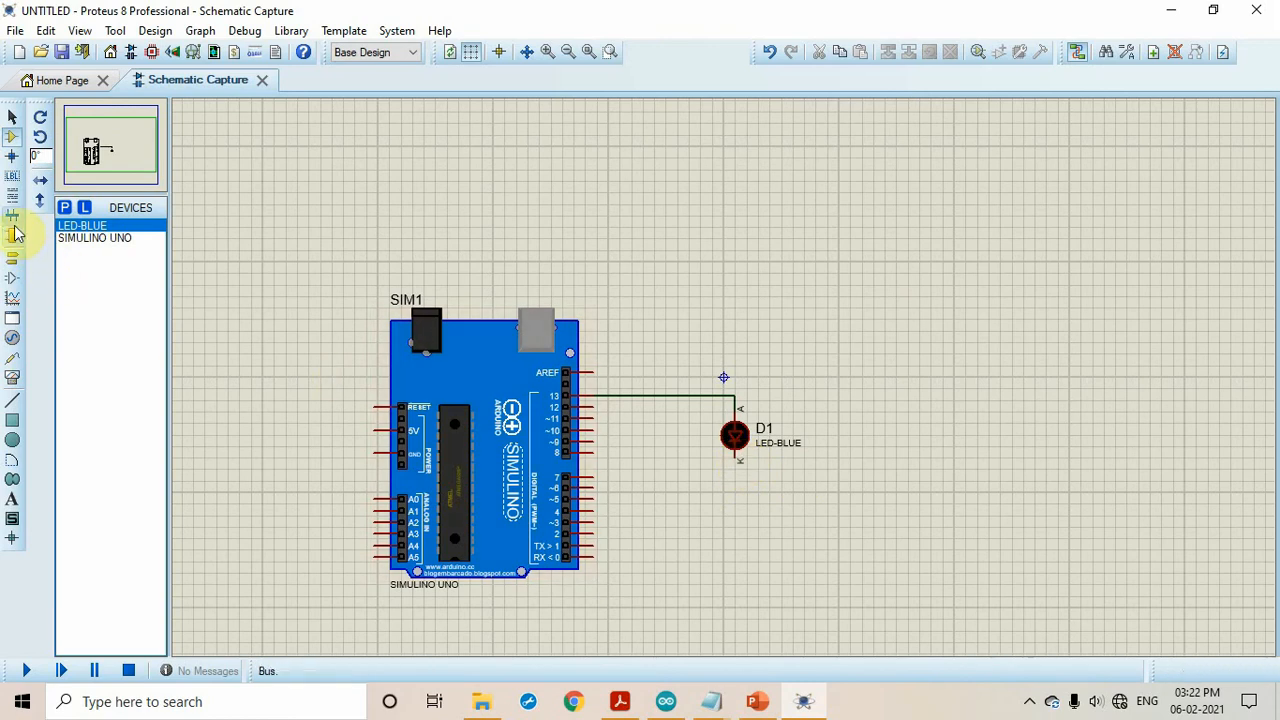
Step: Place a GROUND terminal directly on the blue LED's cathode so the two are connected
left_click(16, 258)
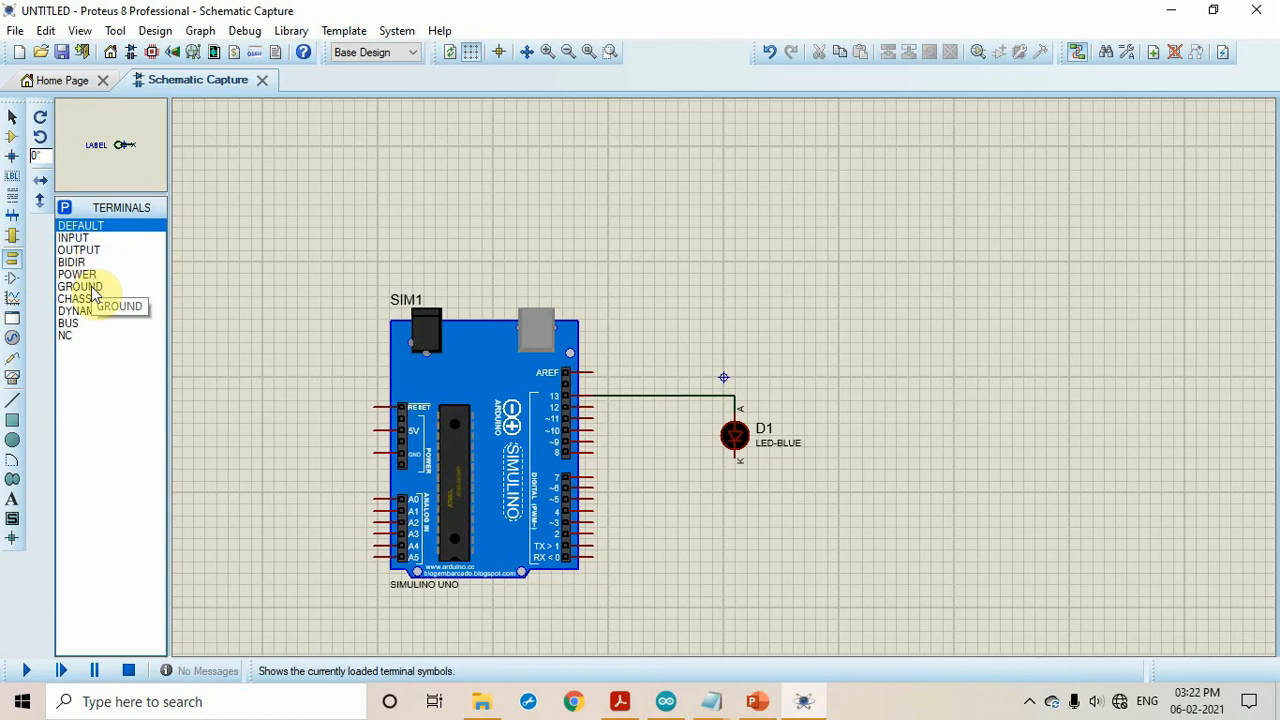
left_click(93, 287)
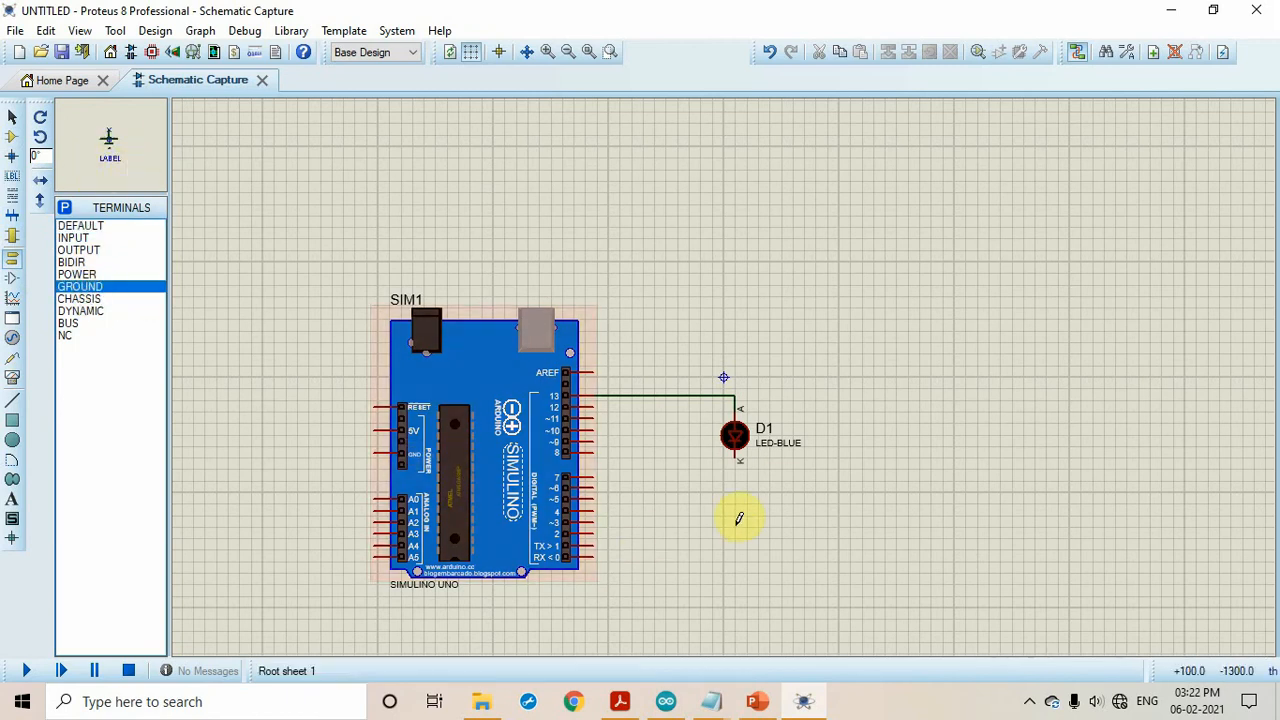
left_click(744, 513)
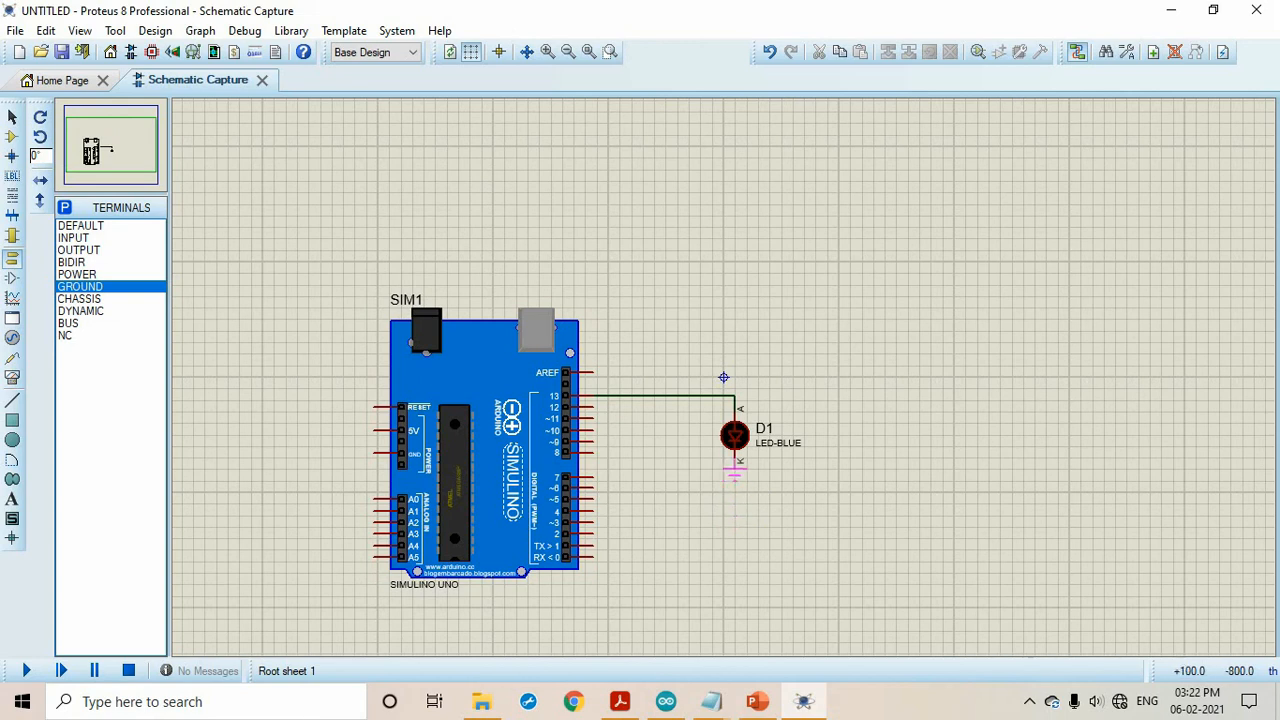
left_click(736, 474)
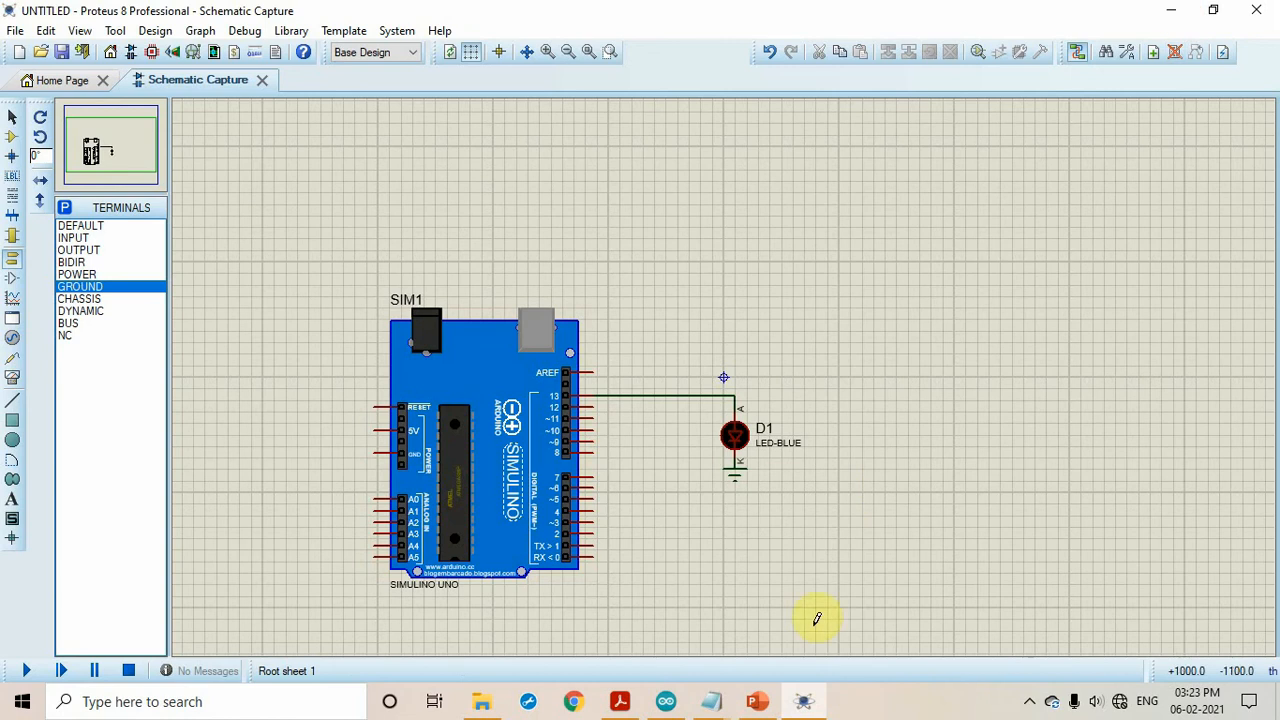
Step: Switch to the Arduino IDE and create a new sketch in a maximized window
mouse_move(676, 703)
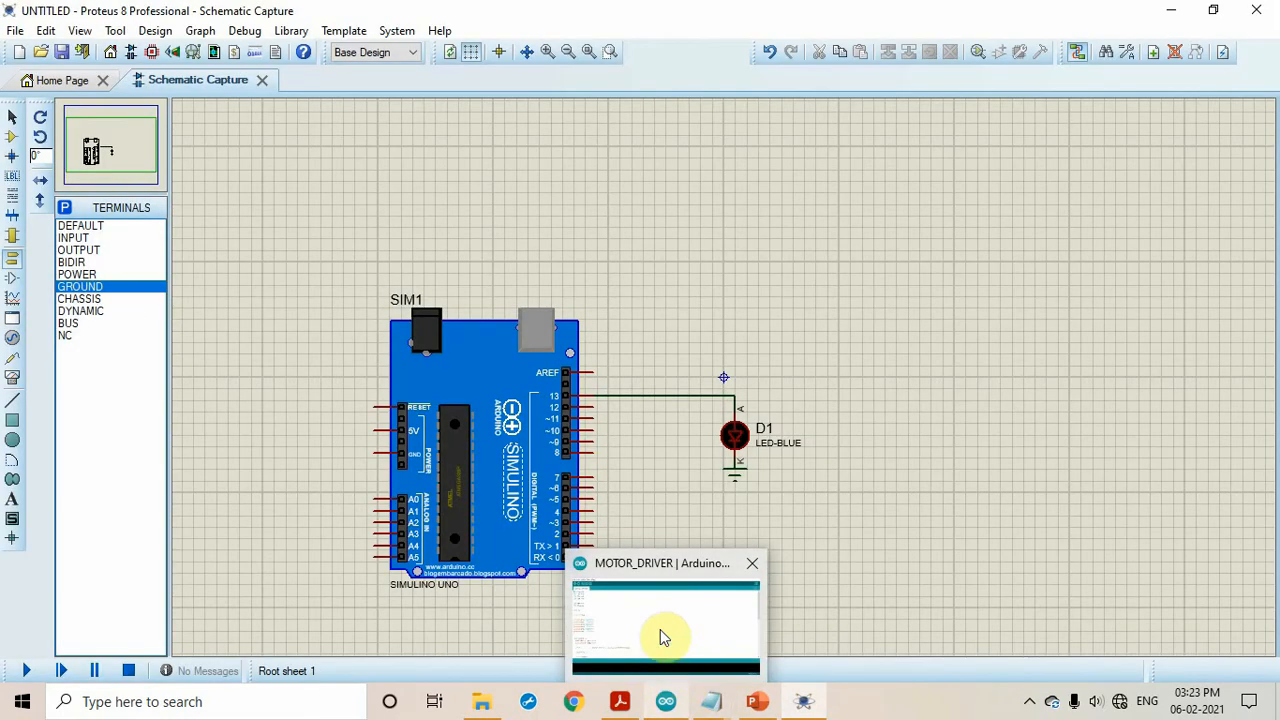
mouse_move(663, 630)
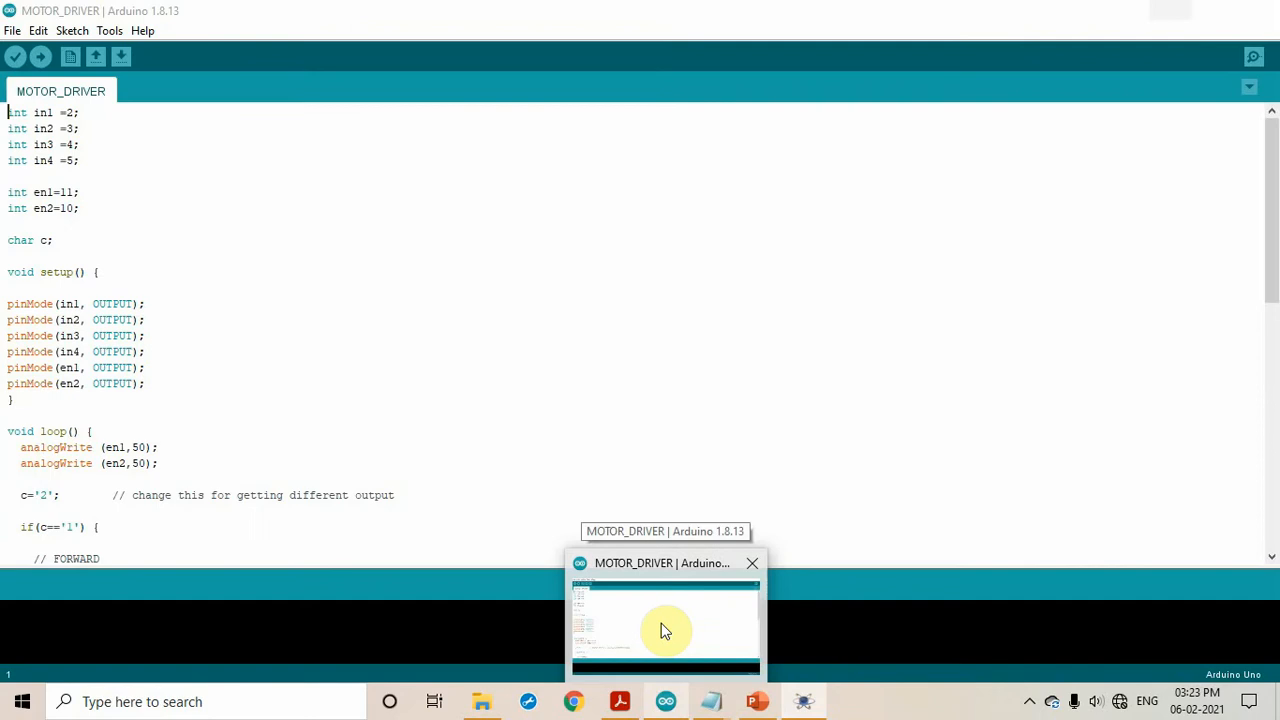
left_click(663, 630)
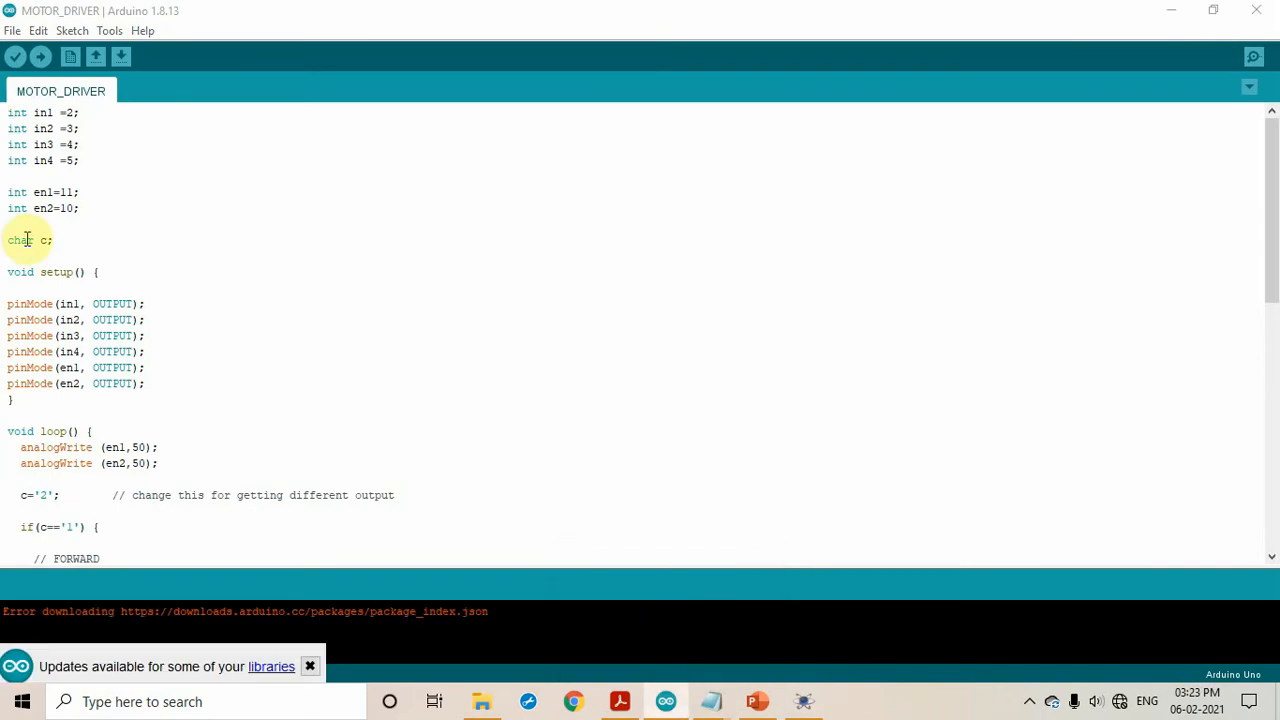
left_click(12, 31)
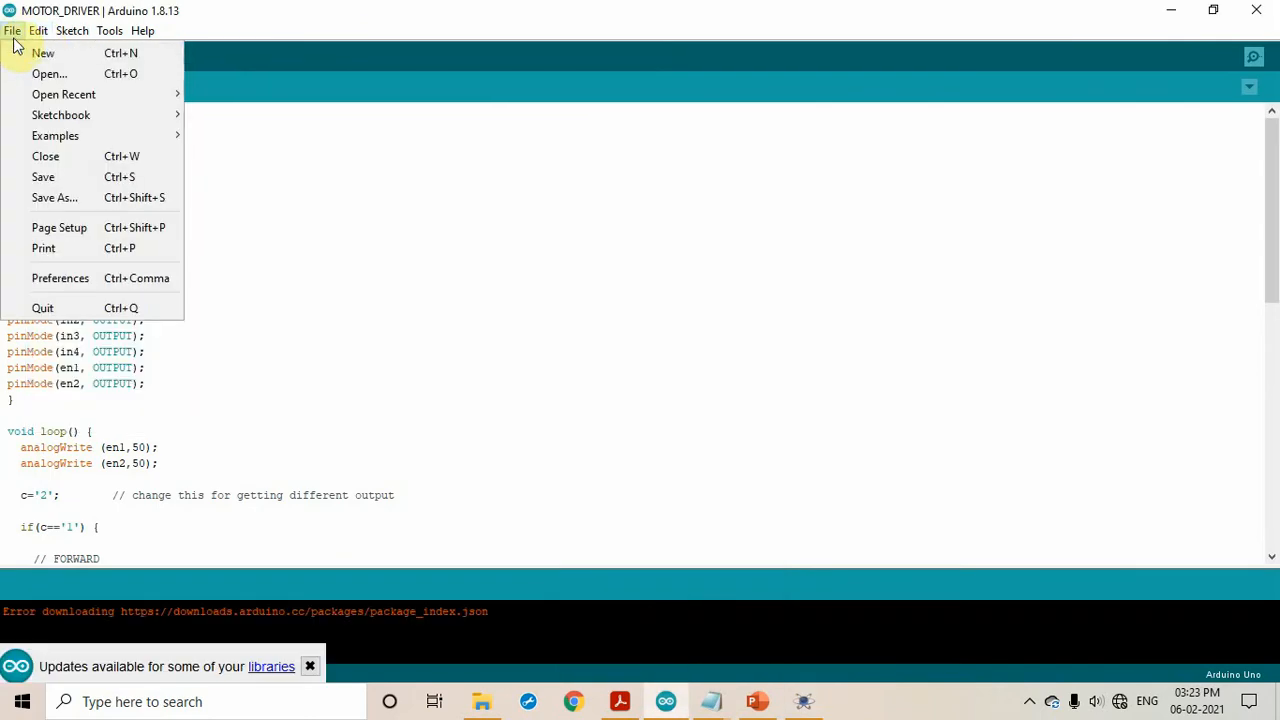
left_click(42, 53)
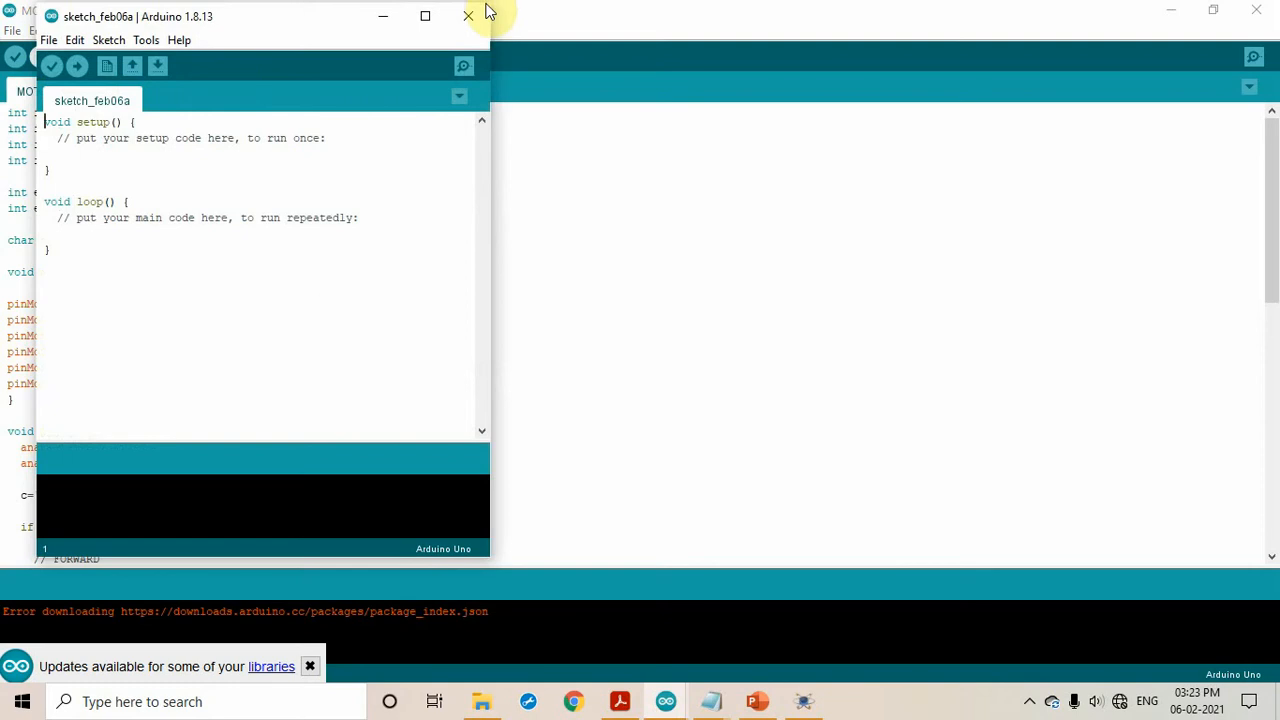
left_click(428, 20)
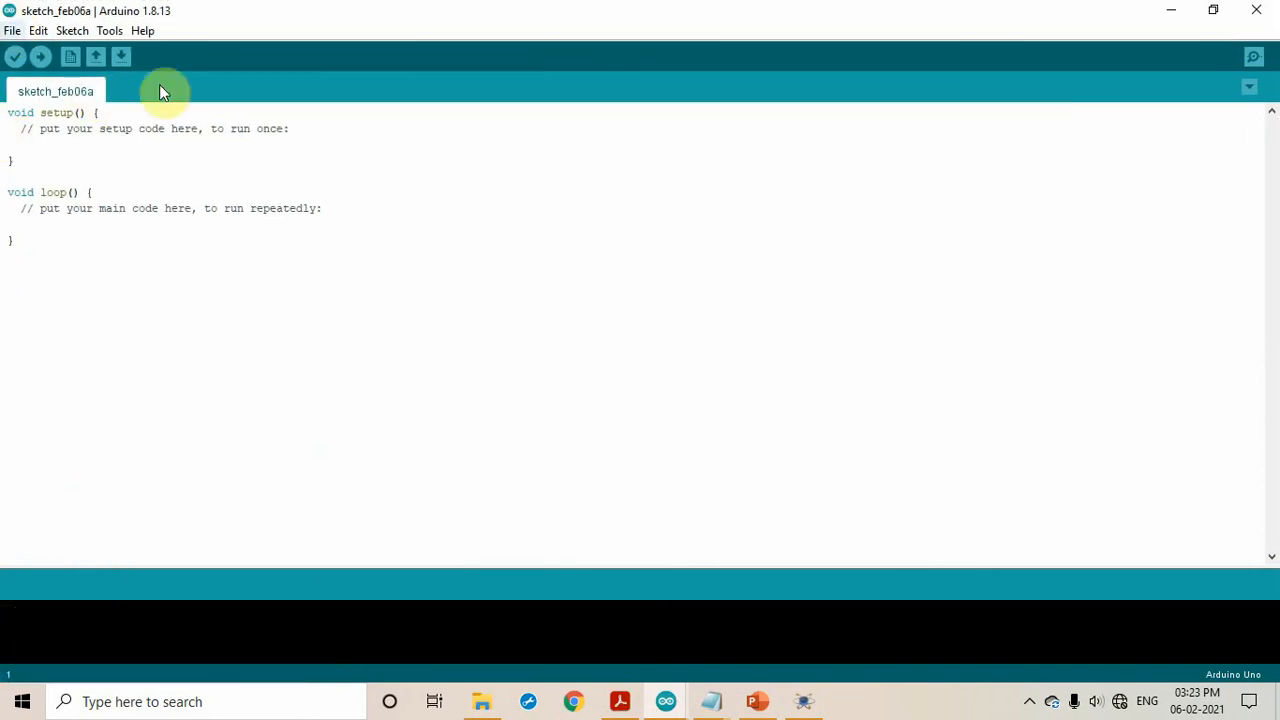
Step: Open the built-in Blink example from 01.Basics and maximize its window
left_click(16, 34)
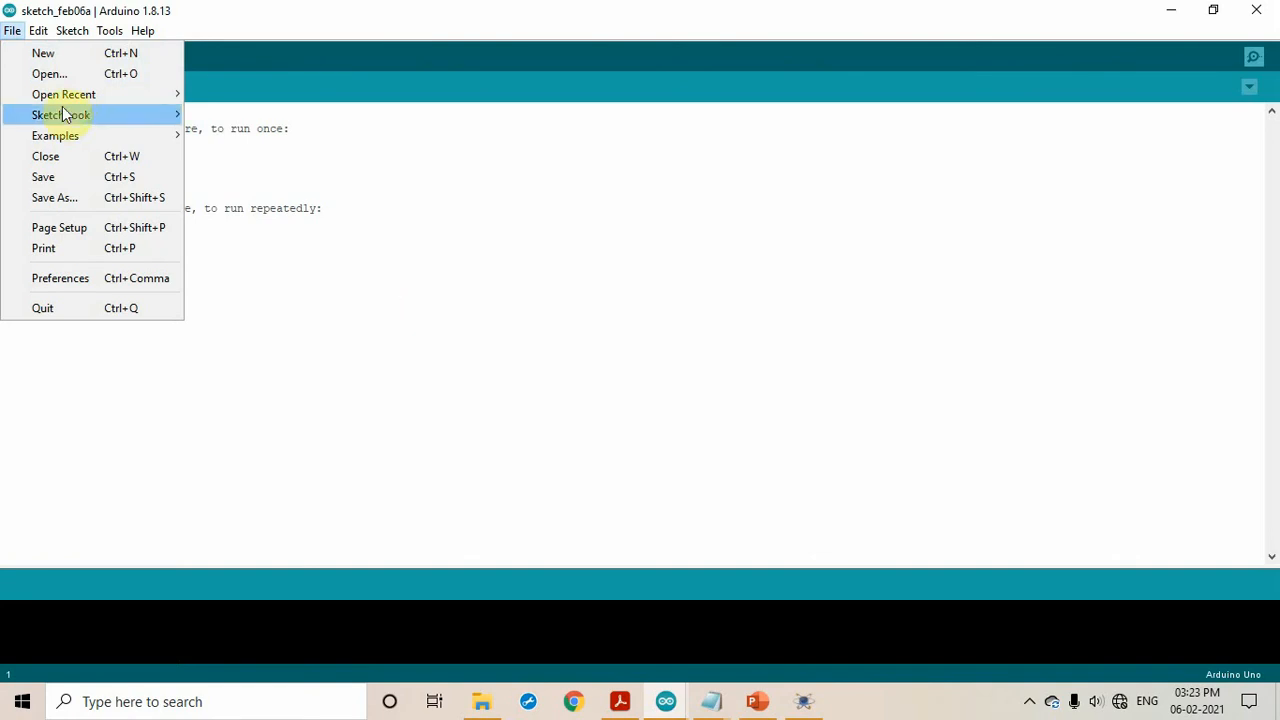
left_click(13, 31)
left_click(14, 31)
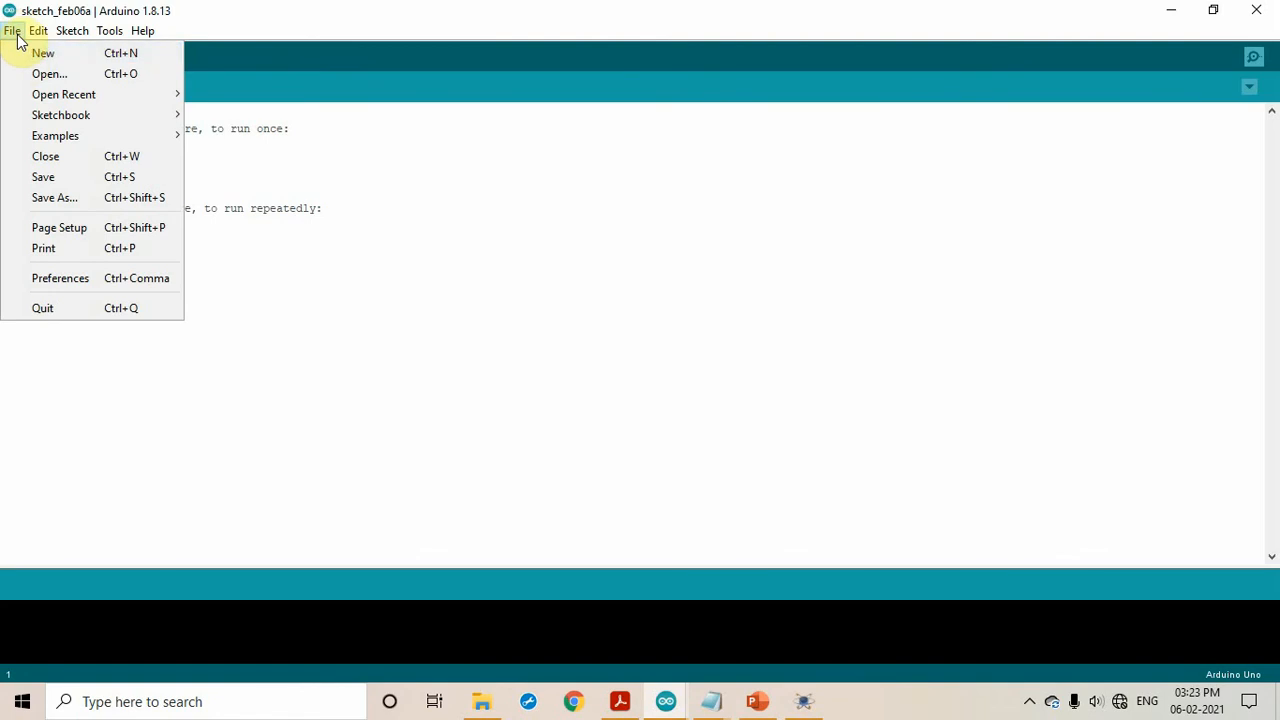
mouse_move(48, 134)
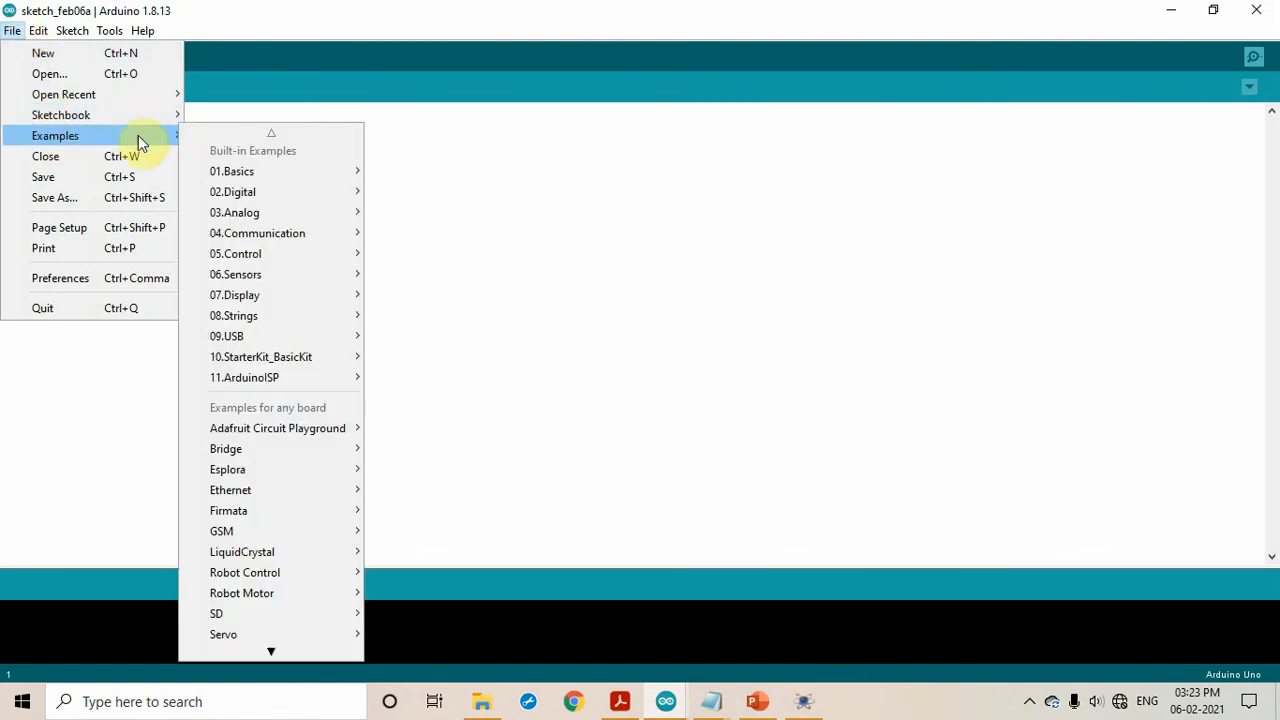
mouse_move(245, 172)
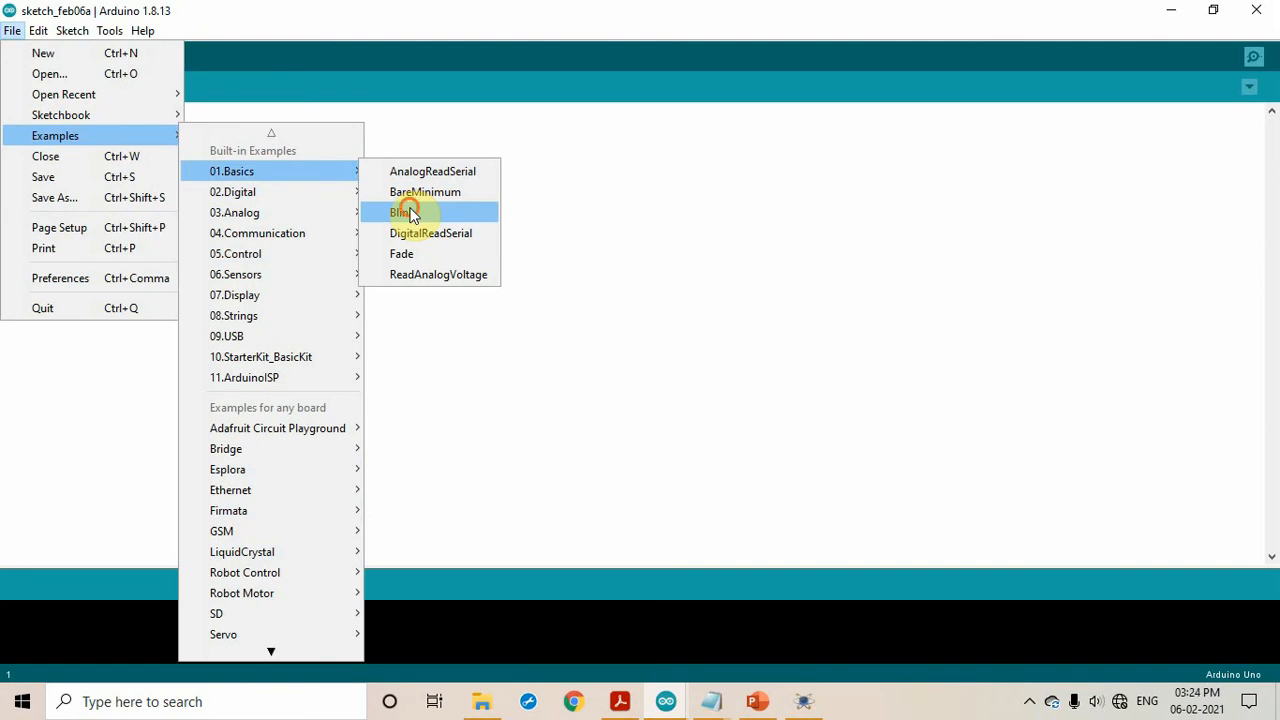
left_click(404, 213)
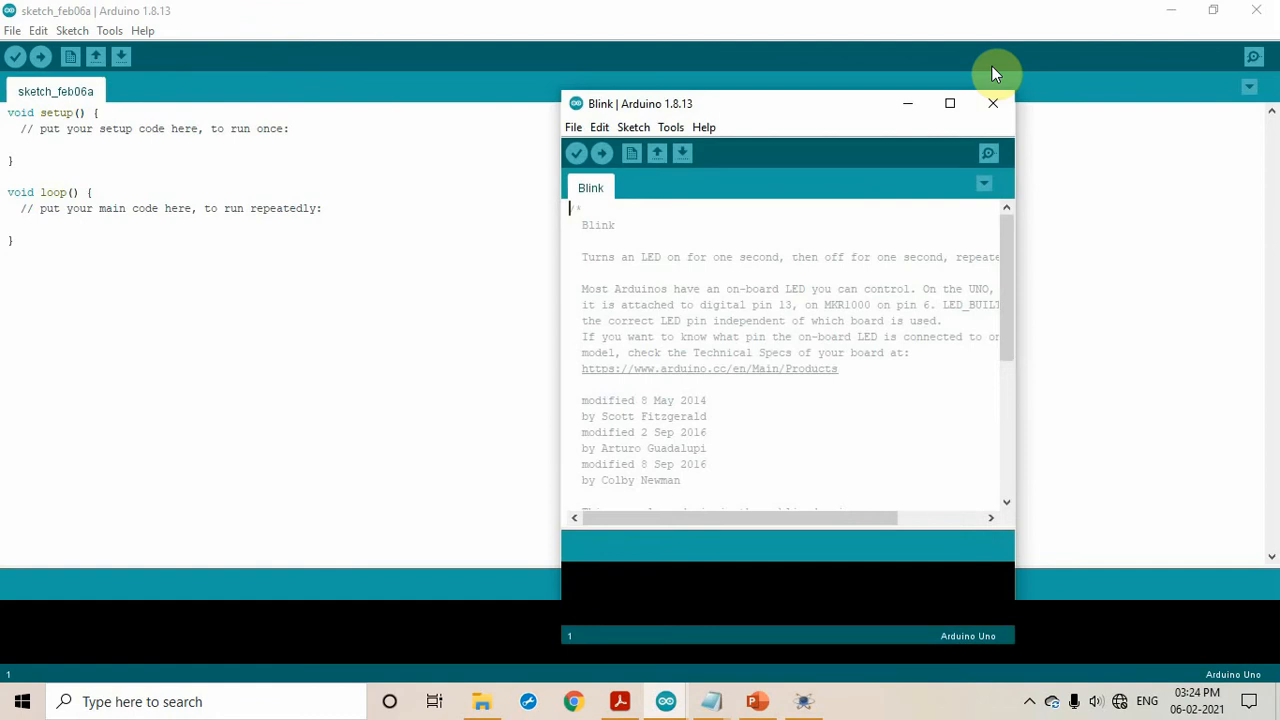
left_click(950, 103)
Step: Replace LED_BUILTIN with 13 in the pinMode call of the setup function, making it pinMode(13,OUTPUT)
scroll(205, 183, "down", 3)
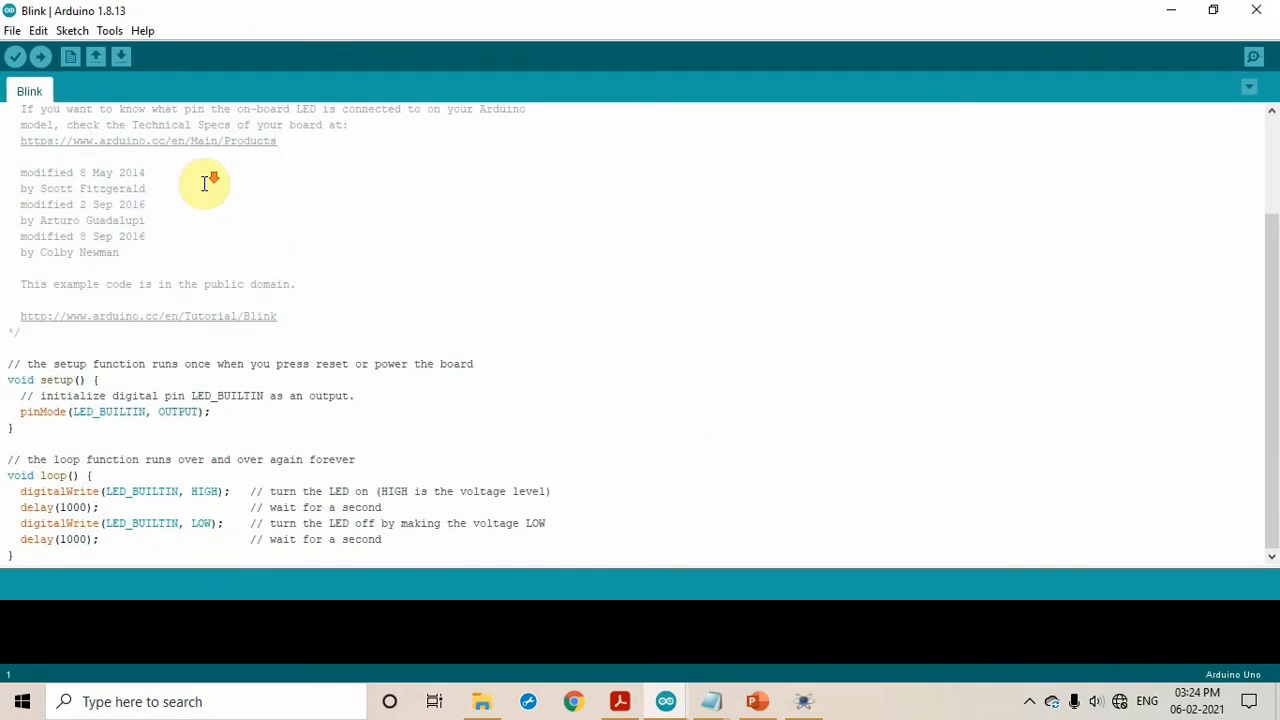
scroll(380, 414, "up", 3)
scroll(386, 416, "down", 3)
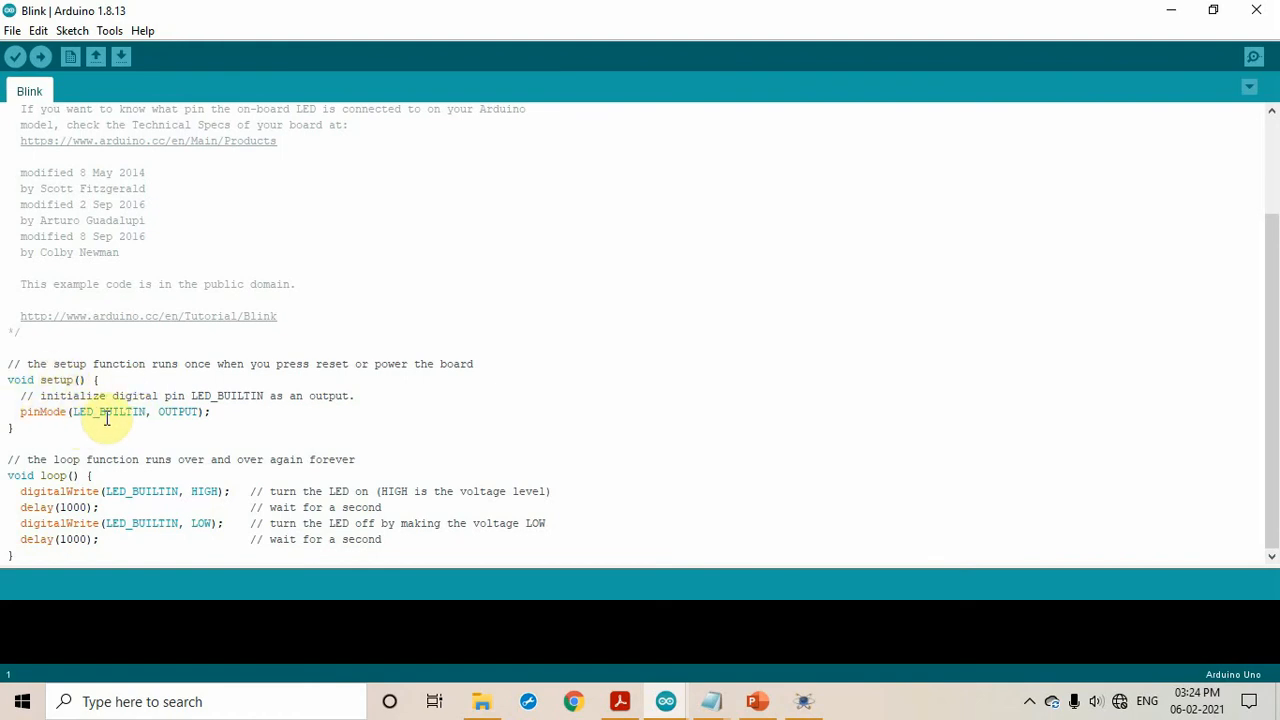
left_click(147, 412)
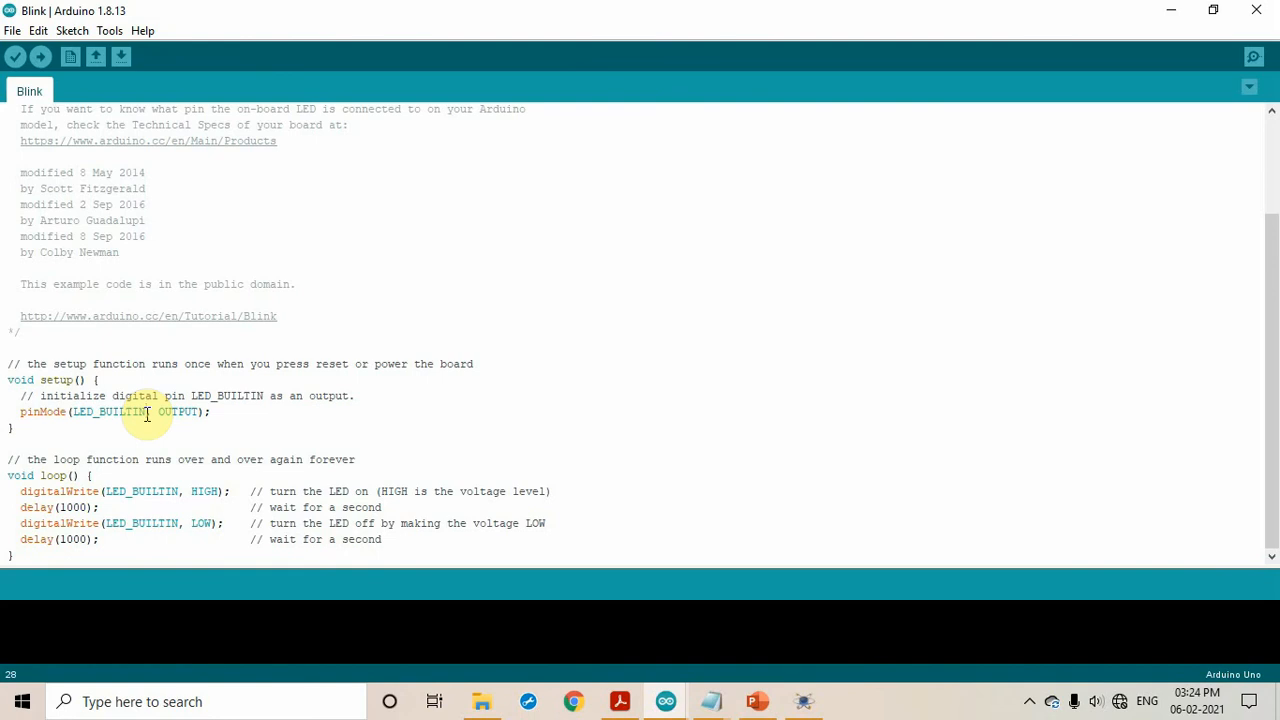
key("BackSpace")
key("BackSpace")
key("BackSpace")
key("BackSpace")
key("BackSpace")
key("BackSpace")
key("BackSpace")
key("BackSpace")
key("BackSpace")
key("BackSpace")
key("BackSpace")
key("BackSpace")
key("BackSpace")
type("13,")
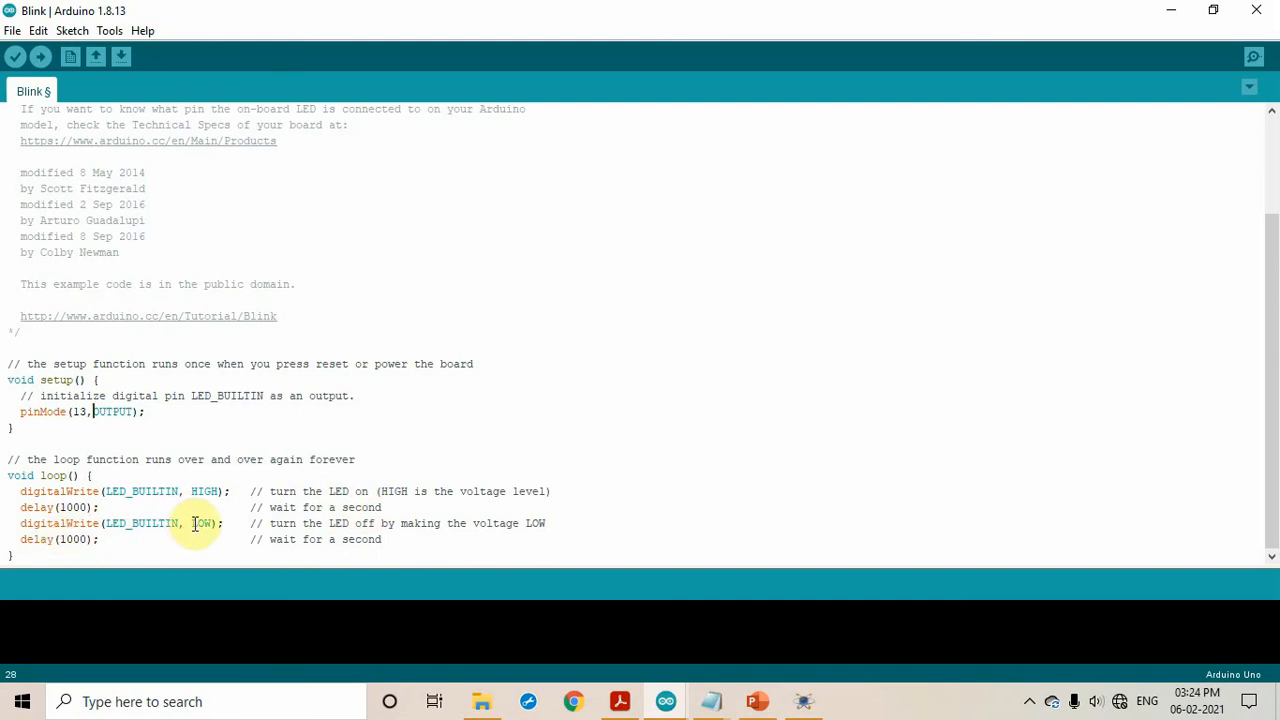
Step: Replace LED_BUILTIN with 13 in the digitalWrite call that turns the LED HIGH
left_click(174, 491)
key("BackSpace")
key("BackSpace")
key("BackSpace")
key("BackSpace")
key("BackSpace")
key("BackSpace")
key("BackSpace")
key("BackSpace")
key("BackSpace")
key("BackSpace")
key("BackSpace")
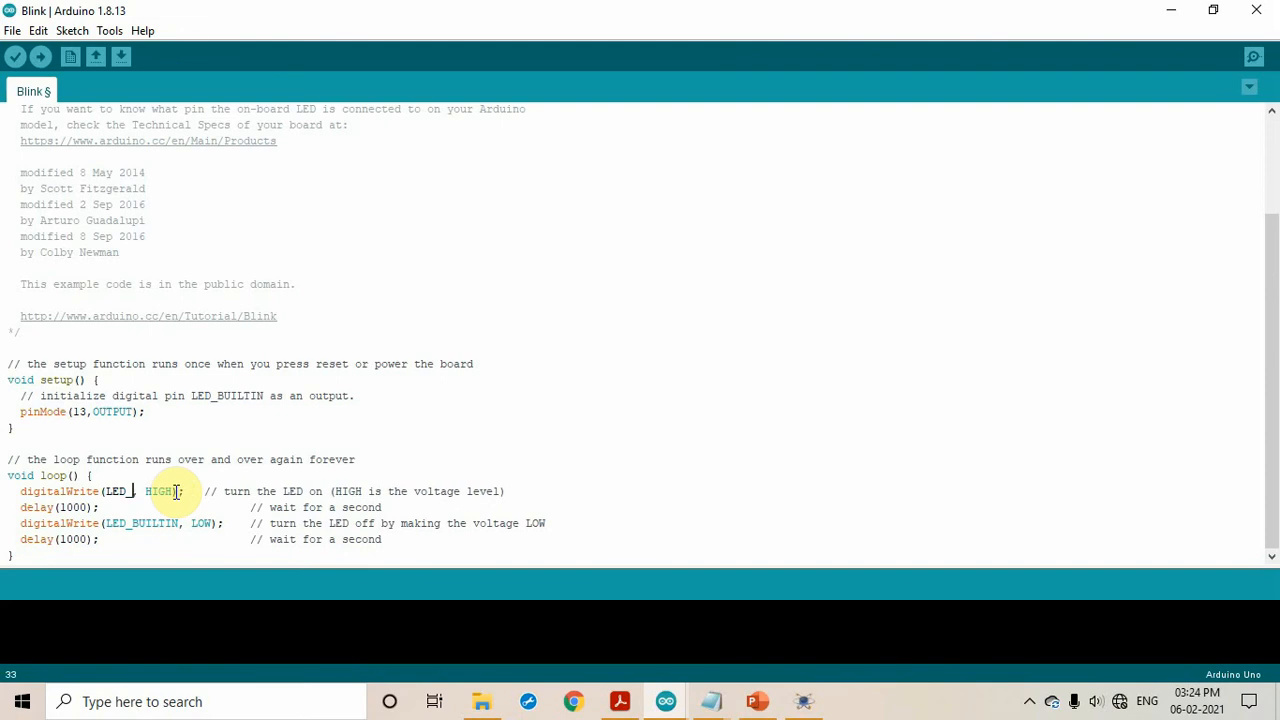
type("13")
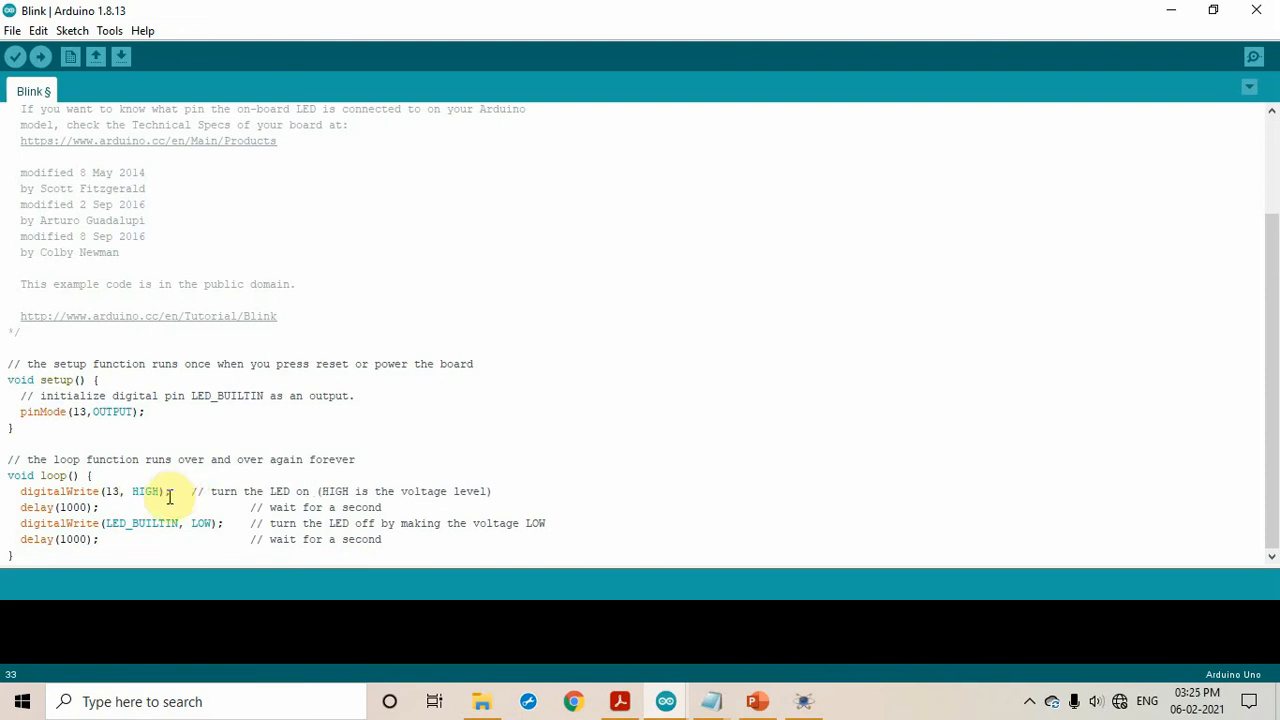
Step: Replace LED_BUILTIN with 13 in the digitalWrite call that turns the LED LOW
left_click(180, 523)
key("BackSpace")
key("BackSpace")
key("BackSpace")
key("BackSpace")
key("BackSpace")
key("BackSpace")
key("BackSpace")
key("BackSpace")
key("BackSpace")
key("BackSpace")
key("BackSpace")
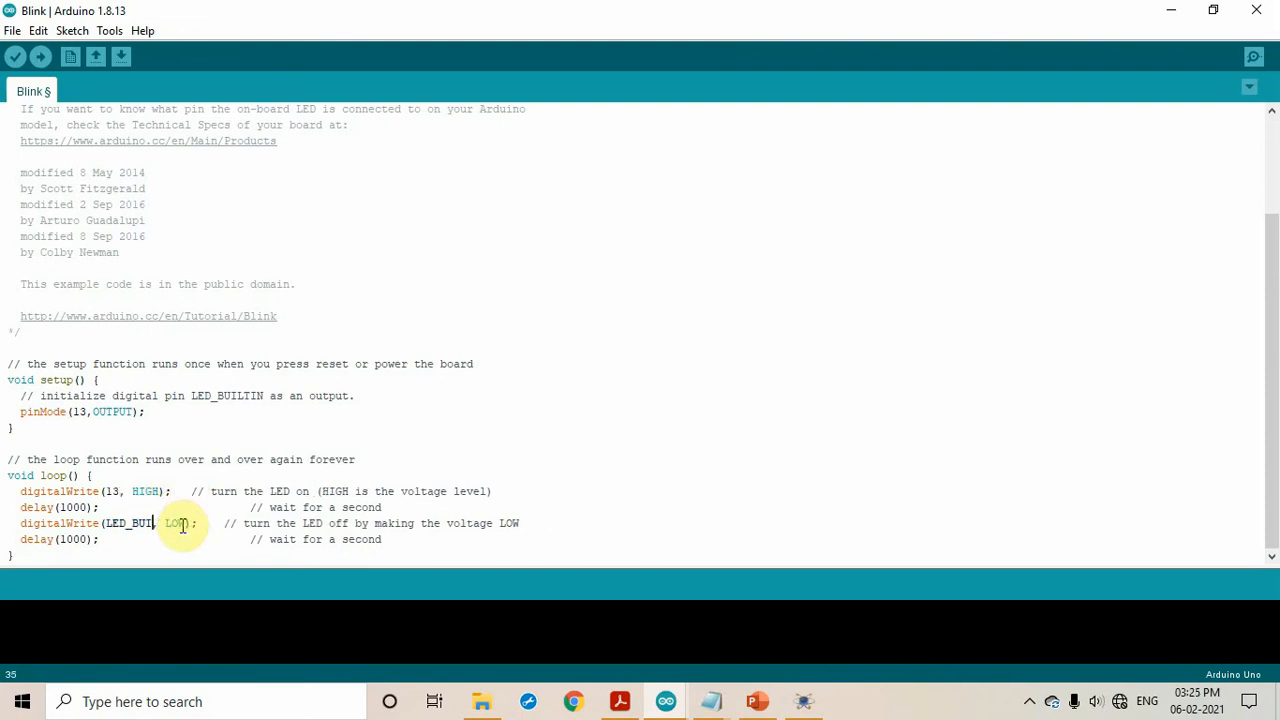
type("13")
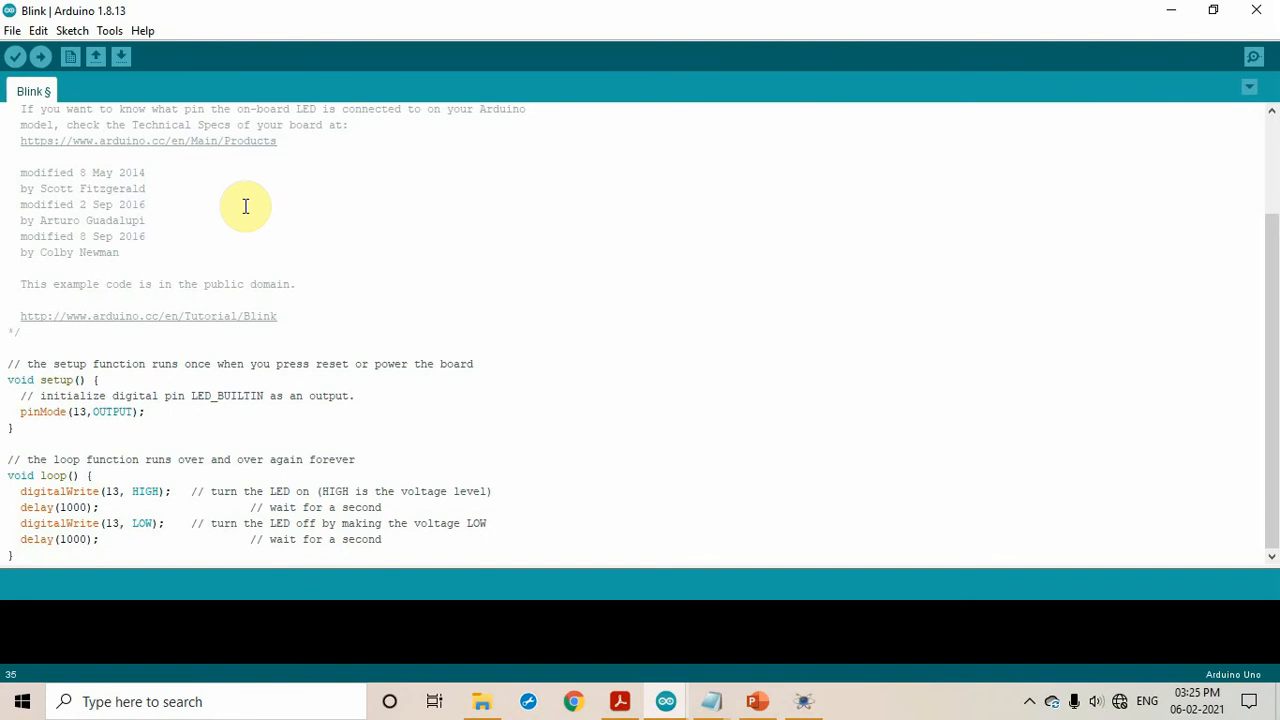
Step: Make sure verbose output during compilation is enabled in the preferences, and accept the settings
left_click(12, 30)
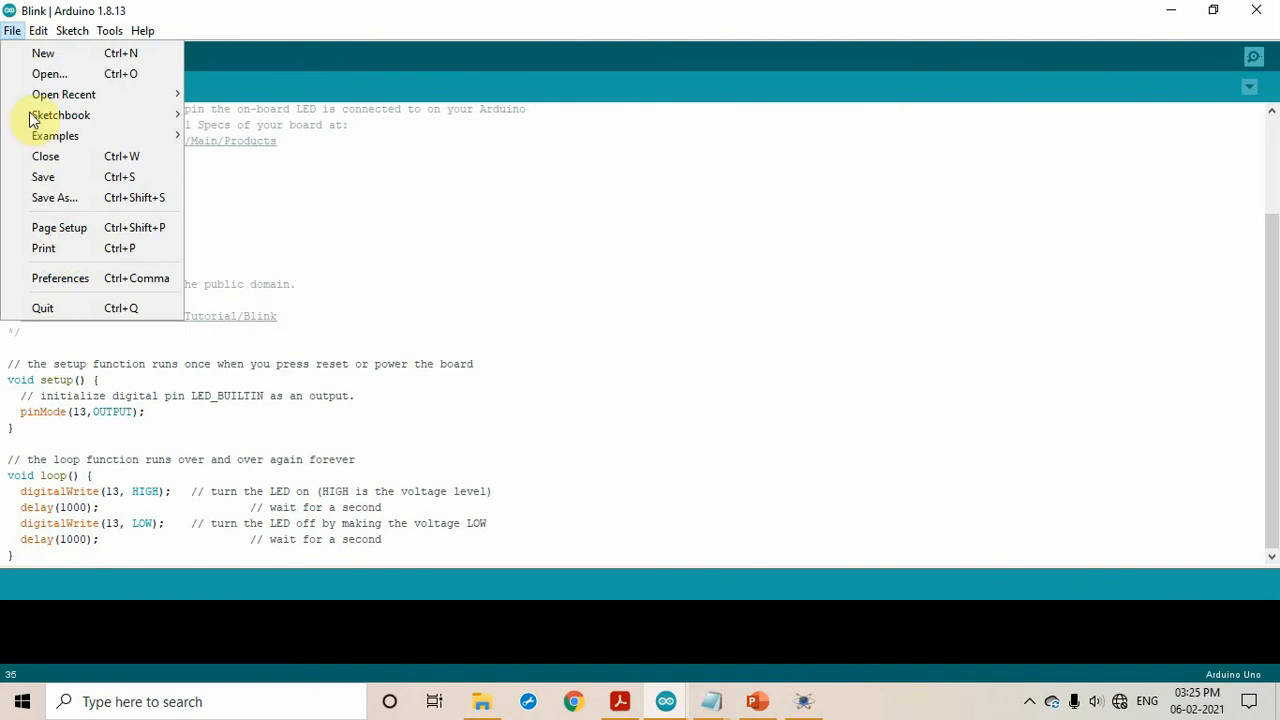
left_click(55, 278)
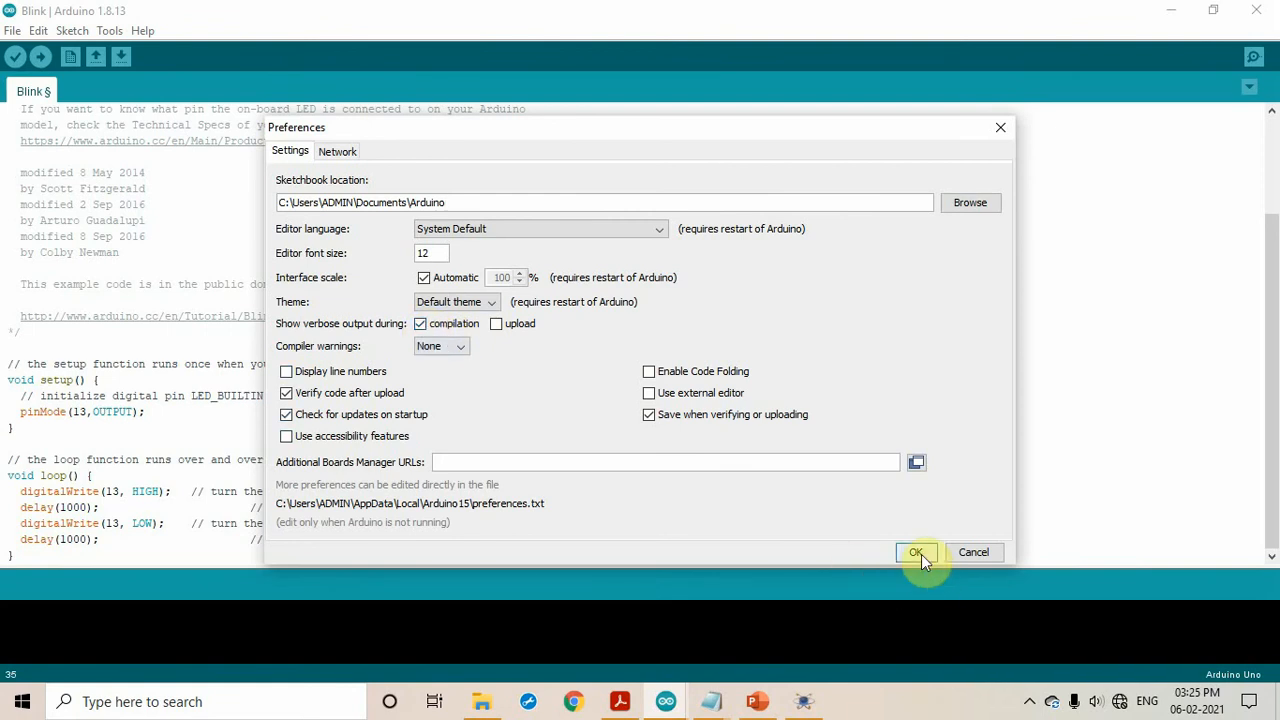
left_click(424, 331)
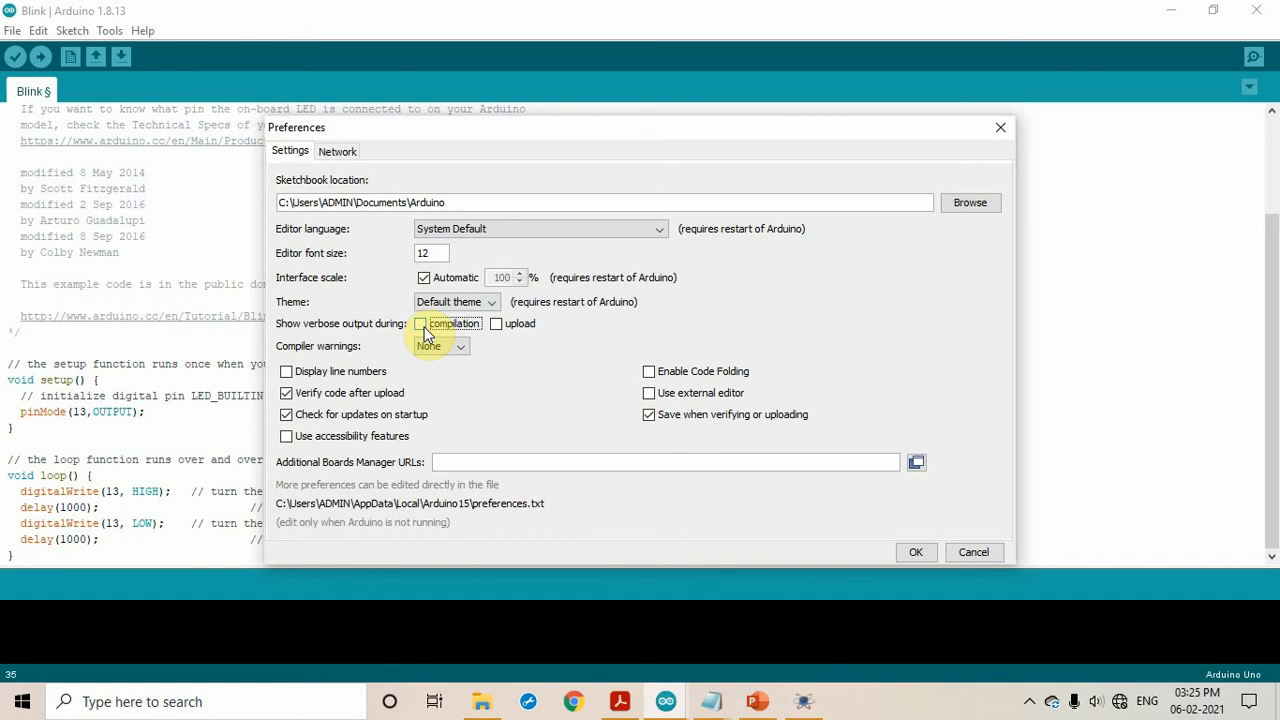
left_click(424, 328)
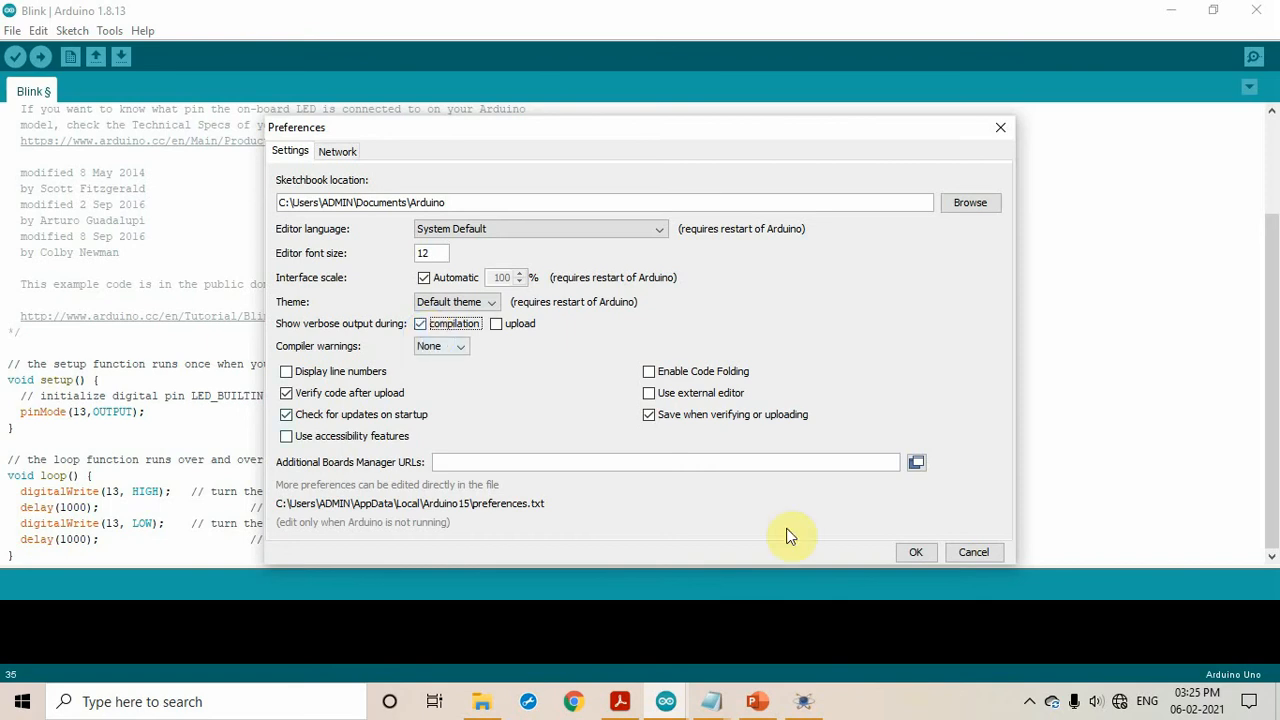
left_click(917, 552)
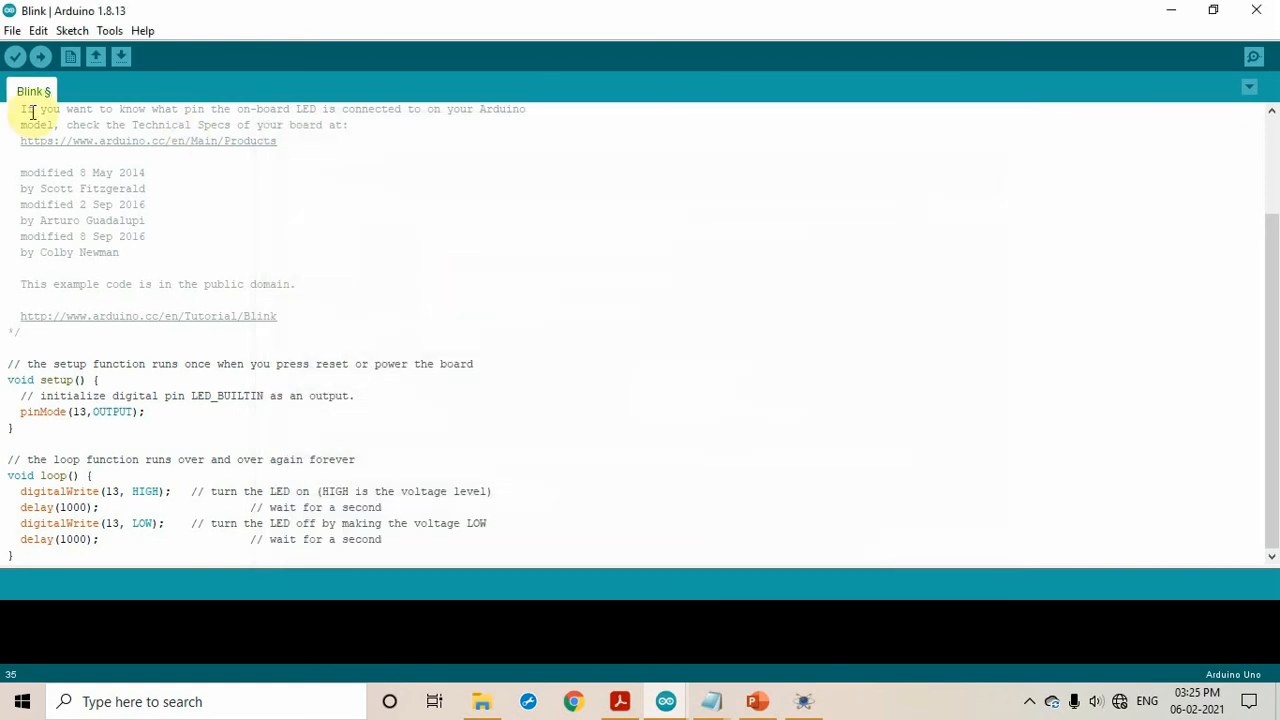
Step: Compile the Blink sketch, enlarge the output console, and select the full path of Blink.ino.hex in the build output
left_click(15, 59)
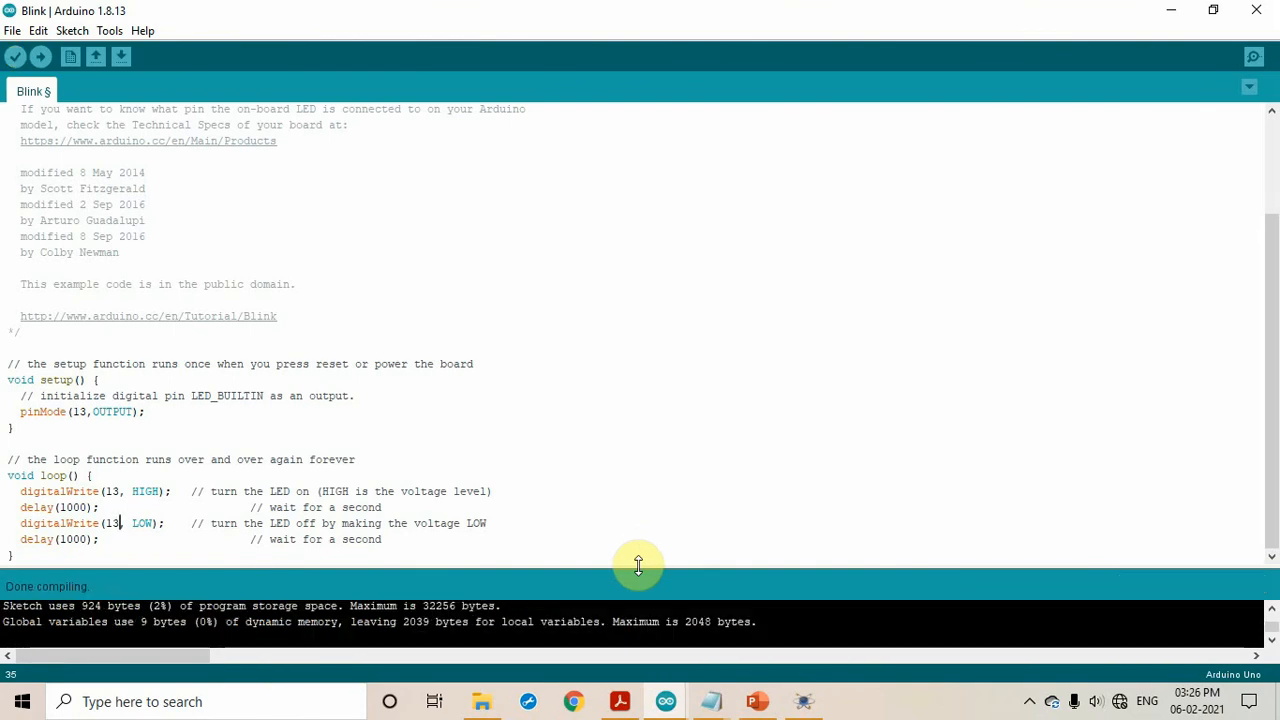
left_click_drag(638, 566, 645, 428)
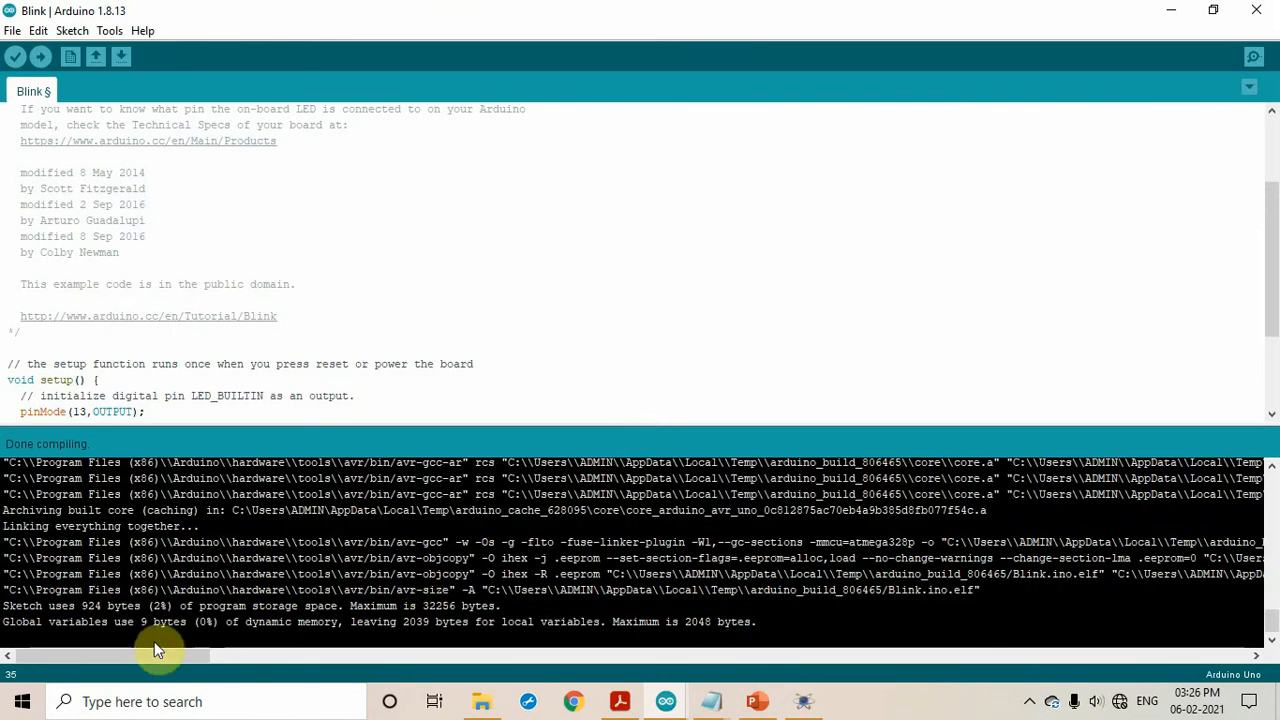
left_click_drag(140, 658, 229, 655)
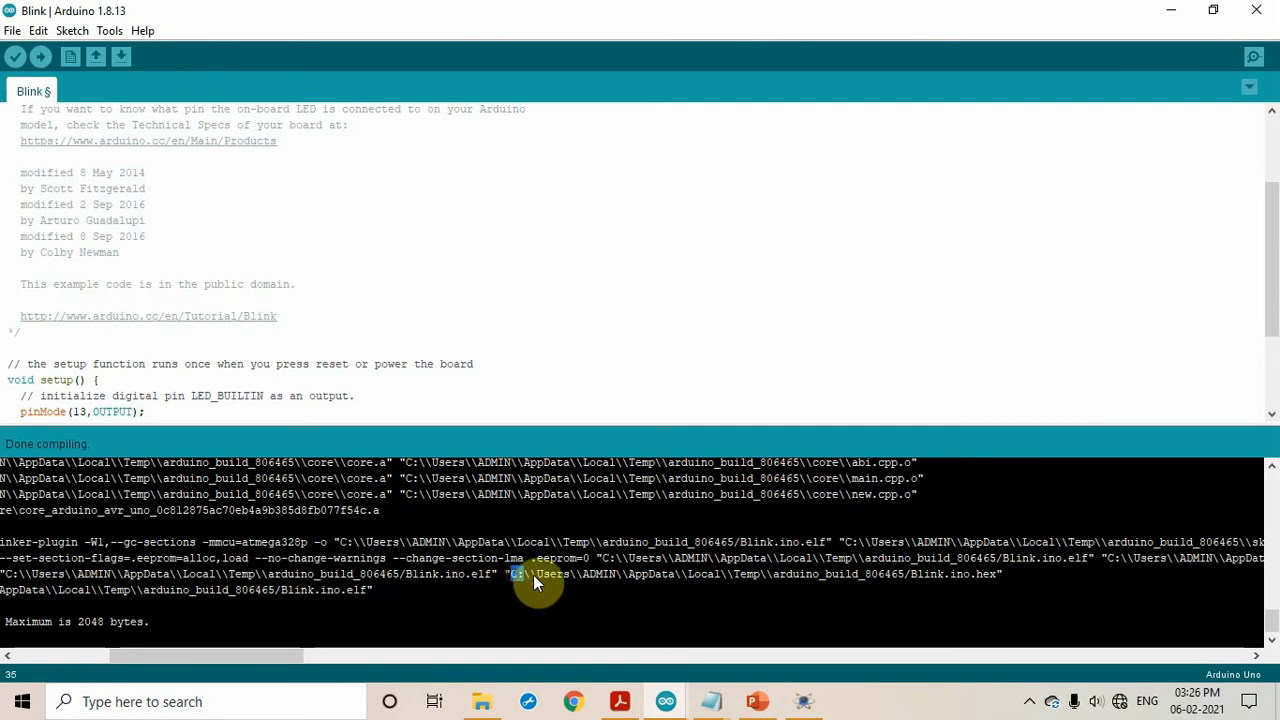
left_click_drag(619, 578, 999, 588)
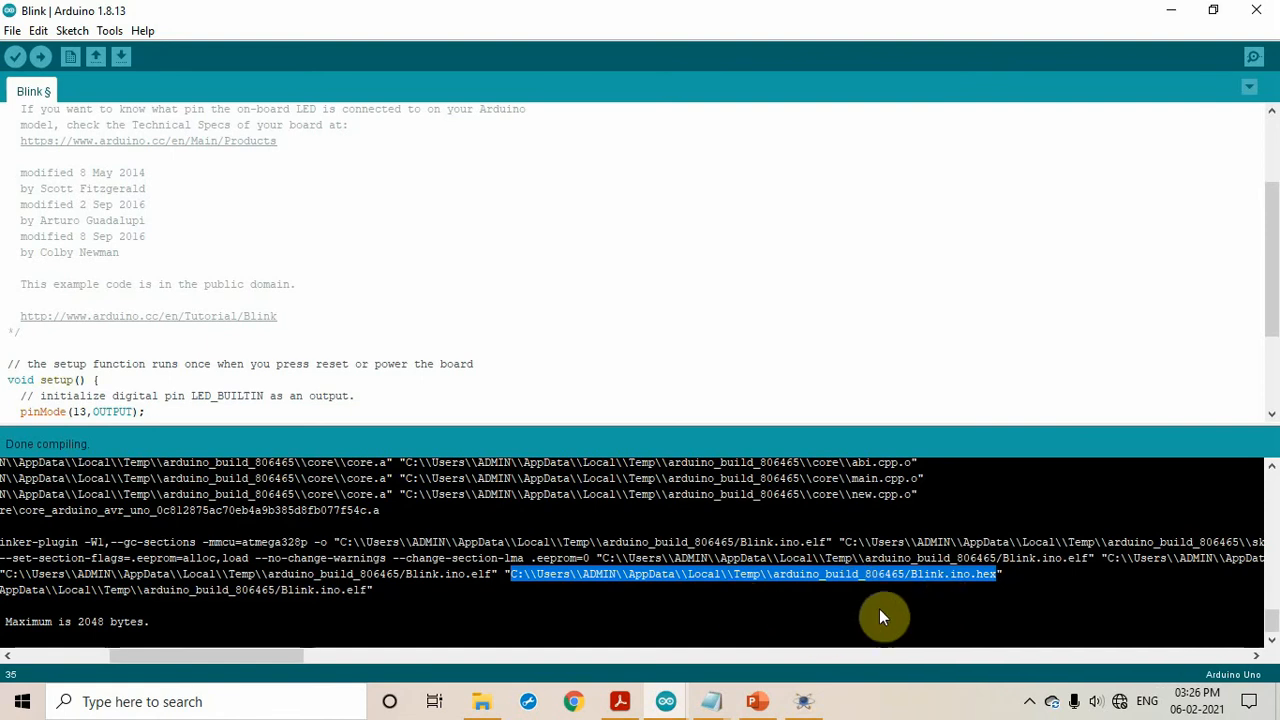
Step: Switch to Proteus and set the SIMULINO UNO's program file to the copied Blink.ino.hex path, accepting the component properties
left_click(803, 704)
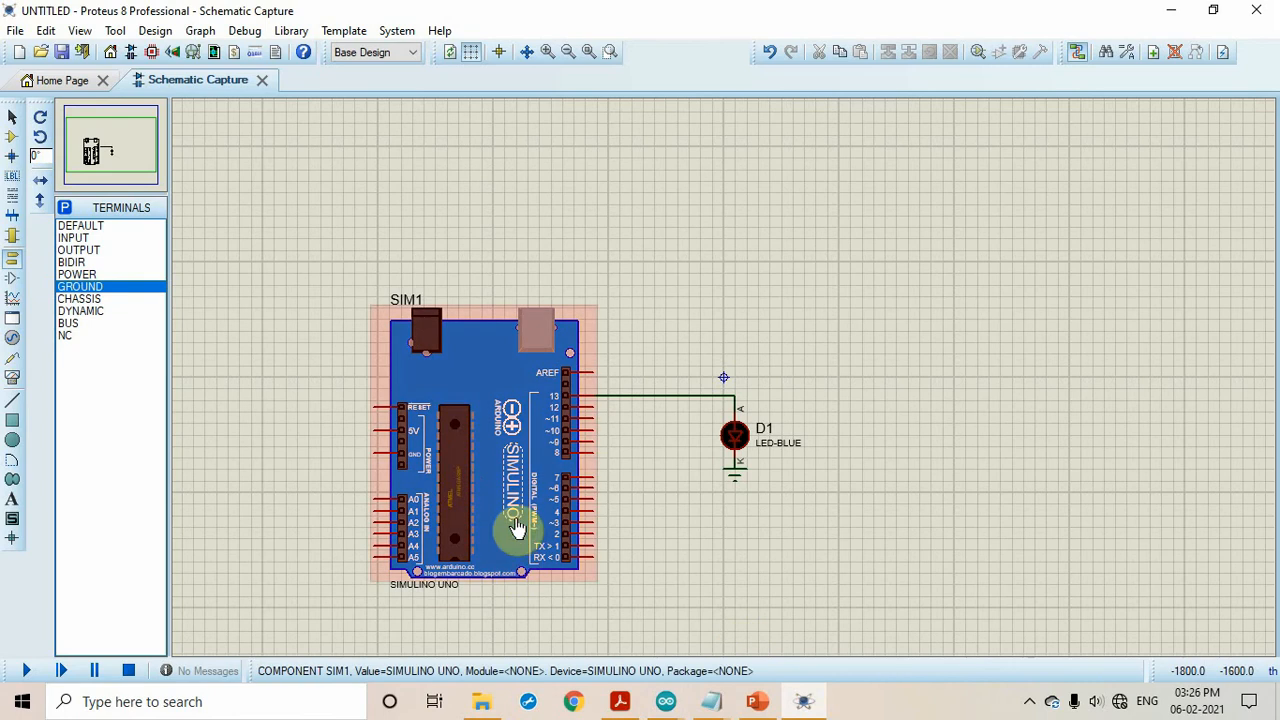
double_click(456, 492)
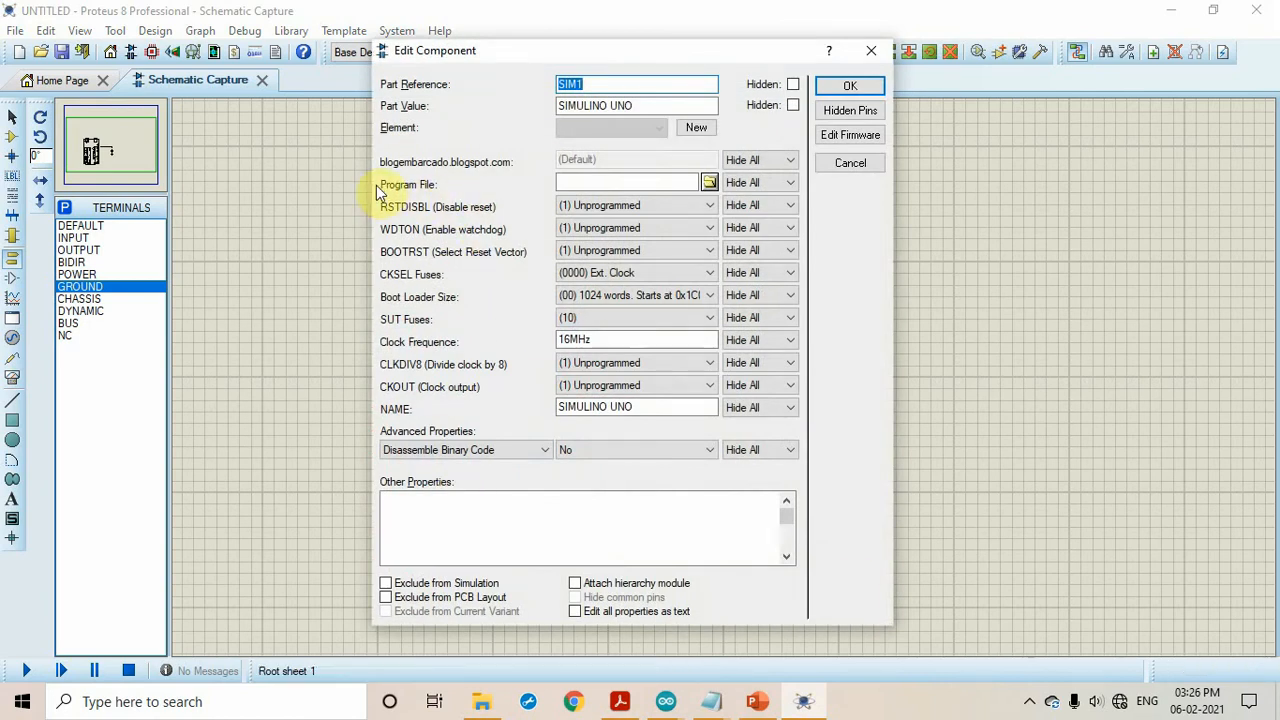
left_click(577, 179)
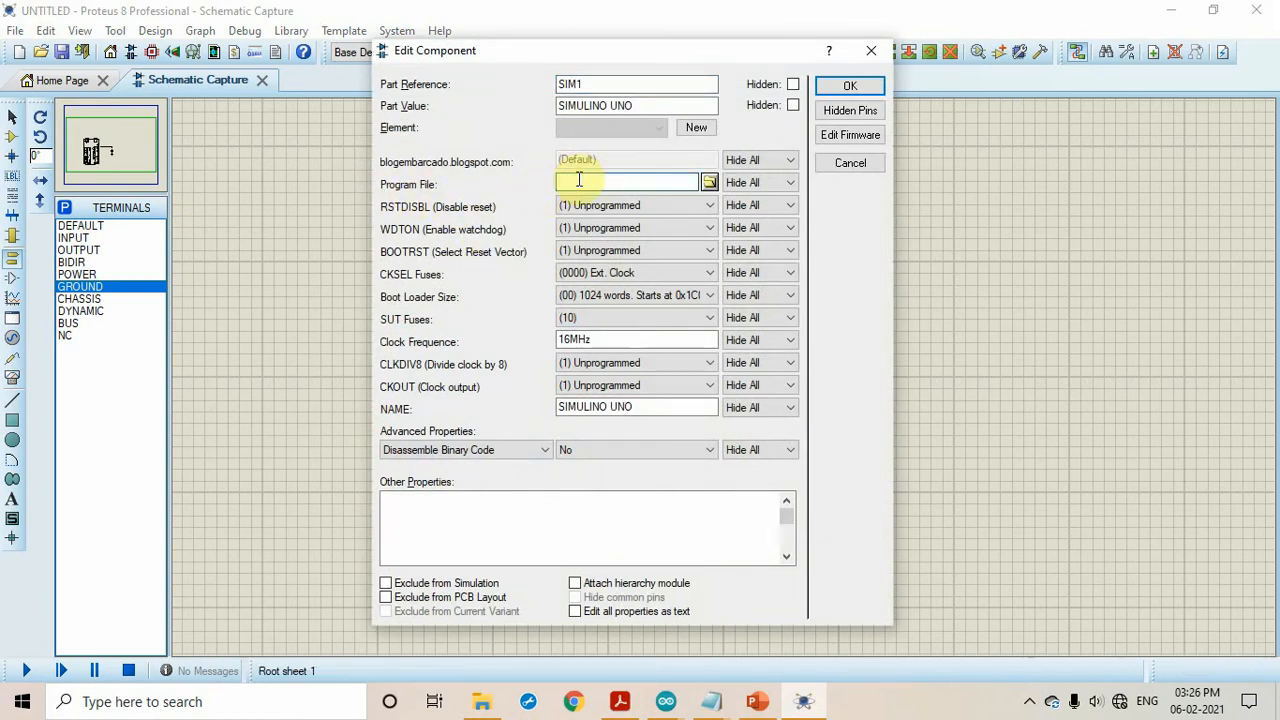
key("ctrl+v")
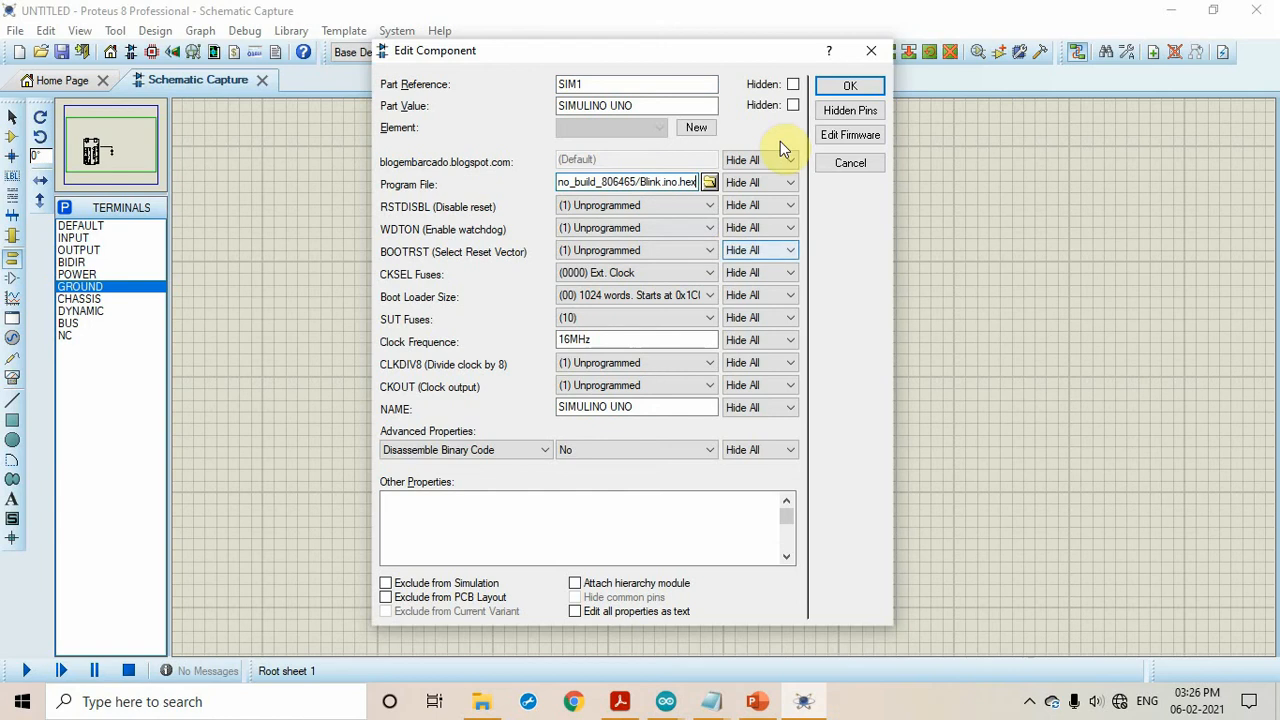
left_click(838, 88)
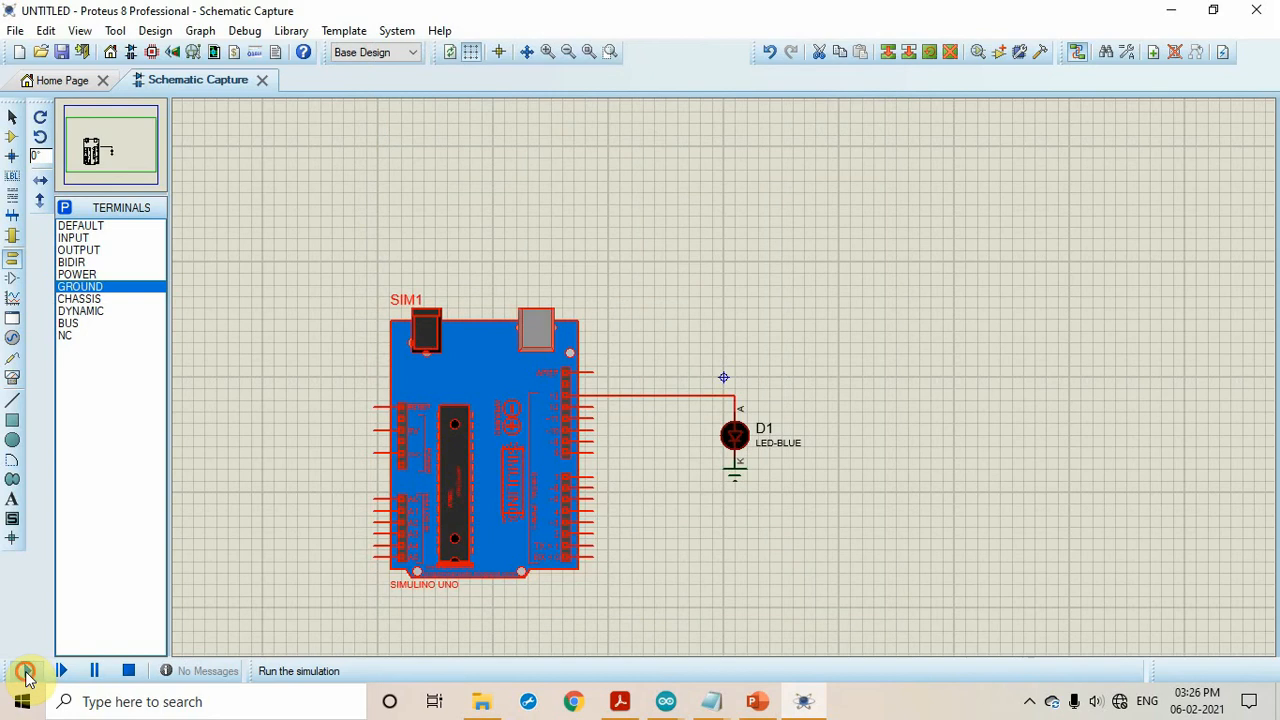
Step: Run the simulation to observe the blue LED on pin 13, and stop it after observing
left_click(26, 673)
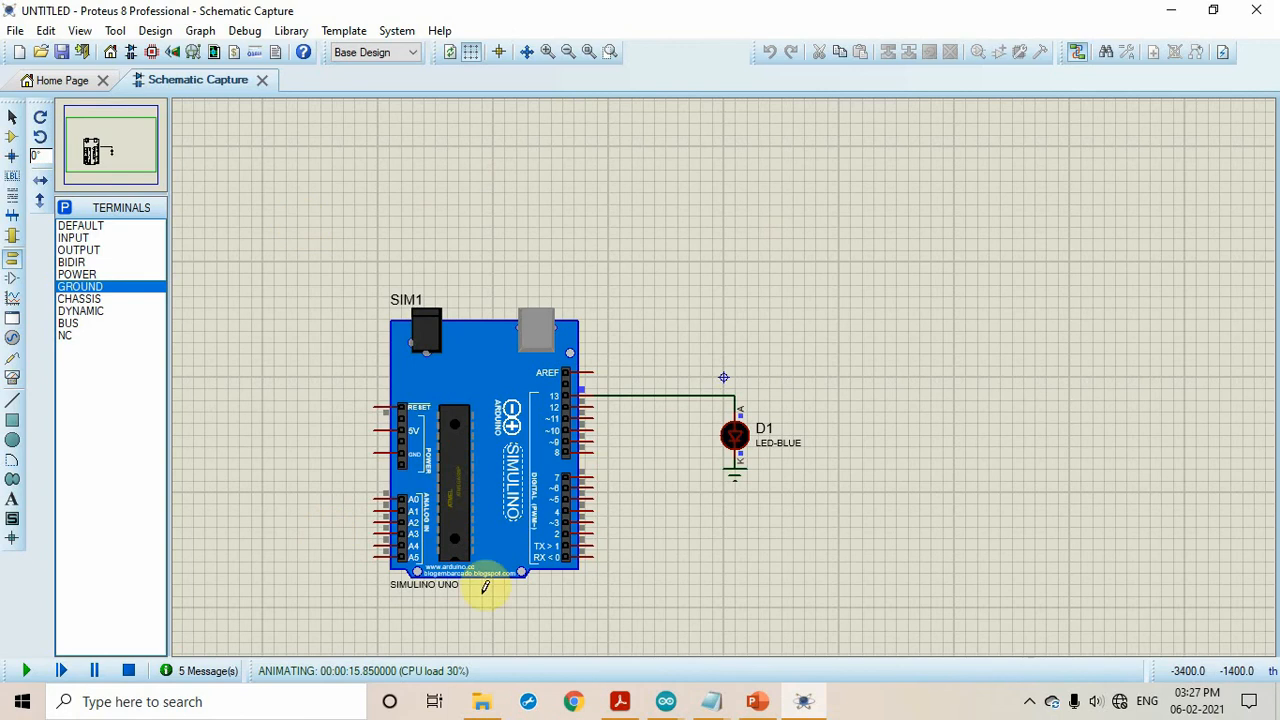
mouse_move(665, 701)
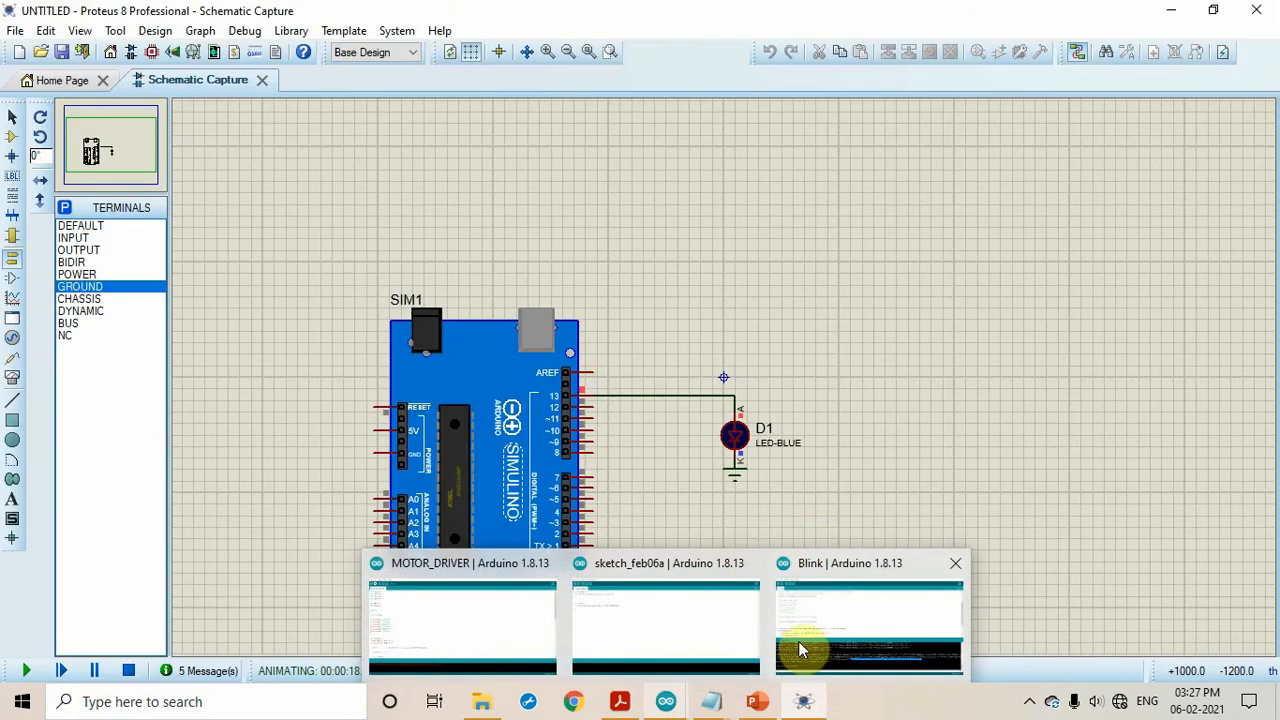
mouse_move(832, 643)
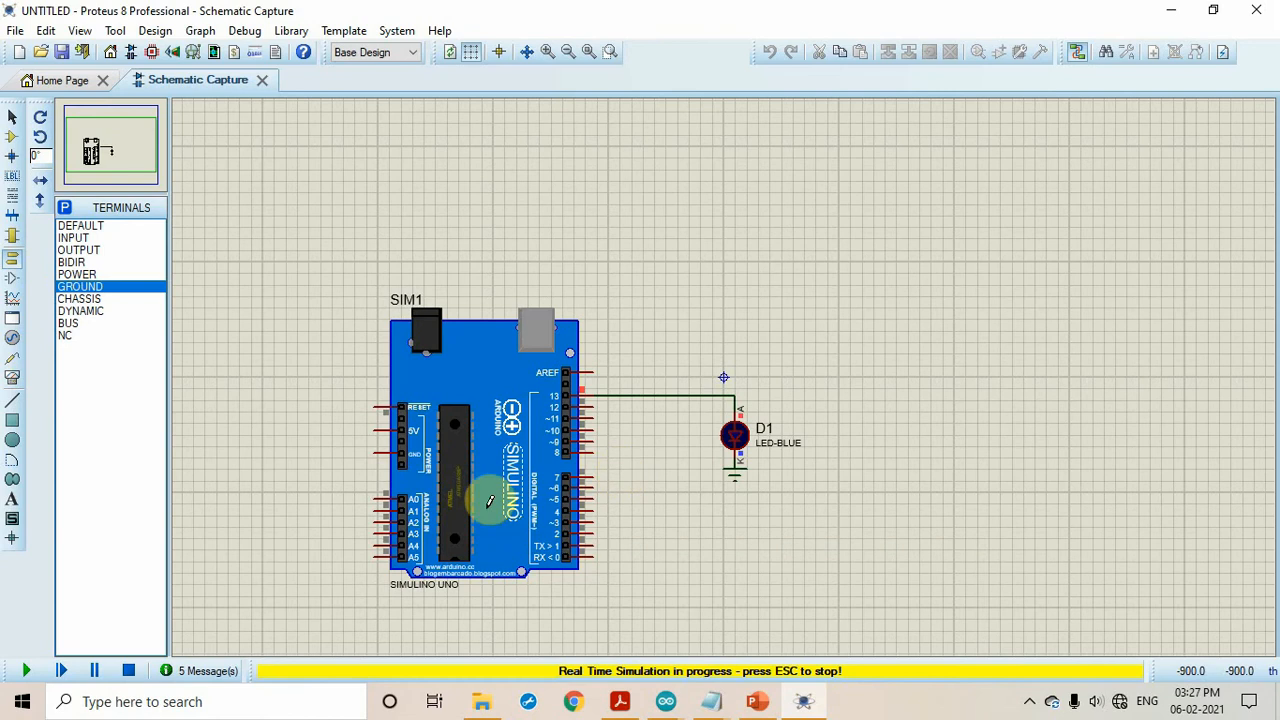
left_click(131, 672)
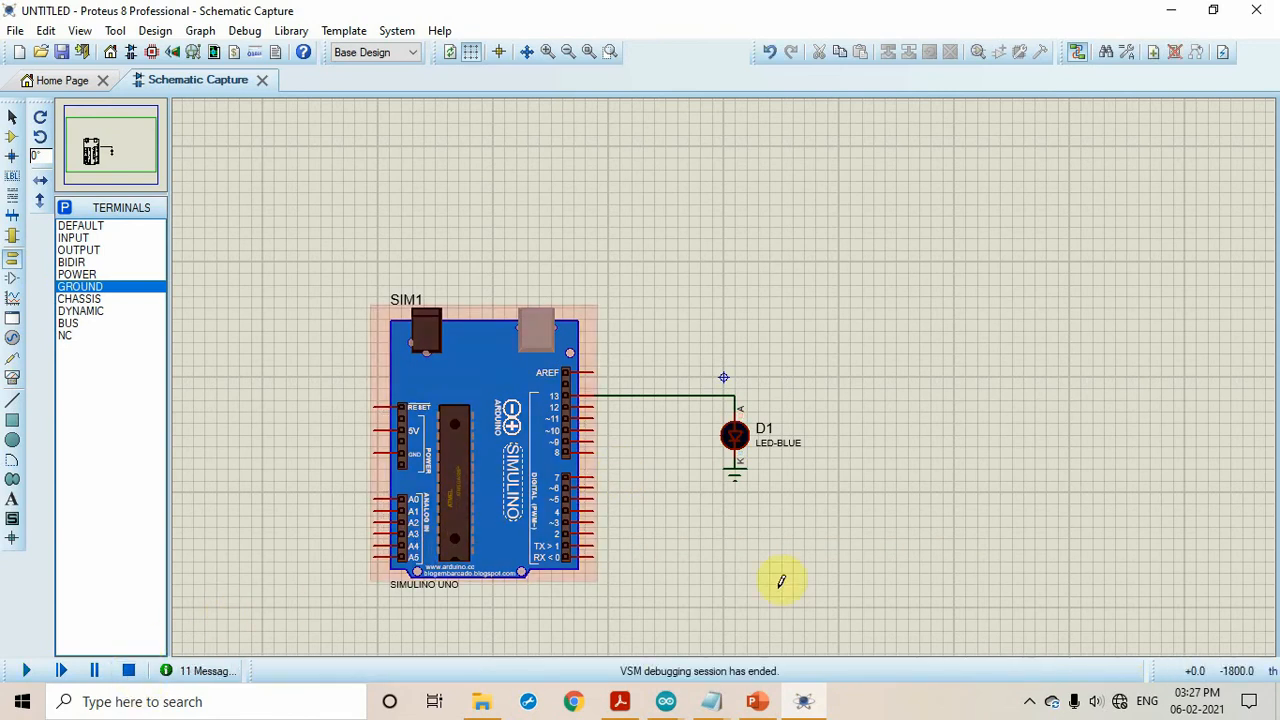
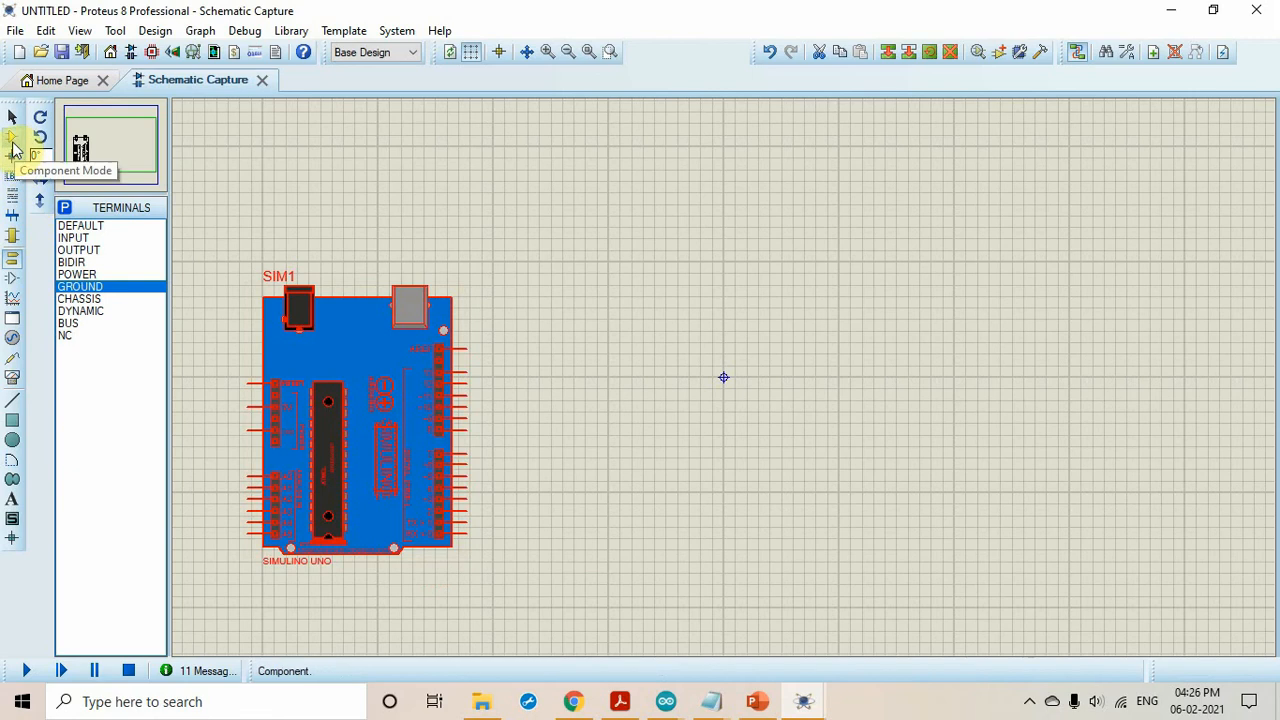
Step: Search the device library for L293d and add the L293D push-pull four channel driver to the device list
left_click(12, 143)
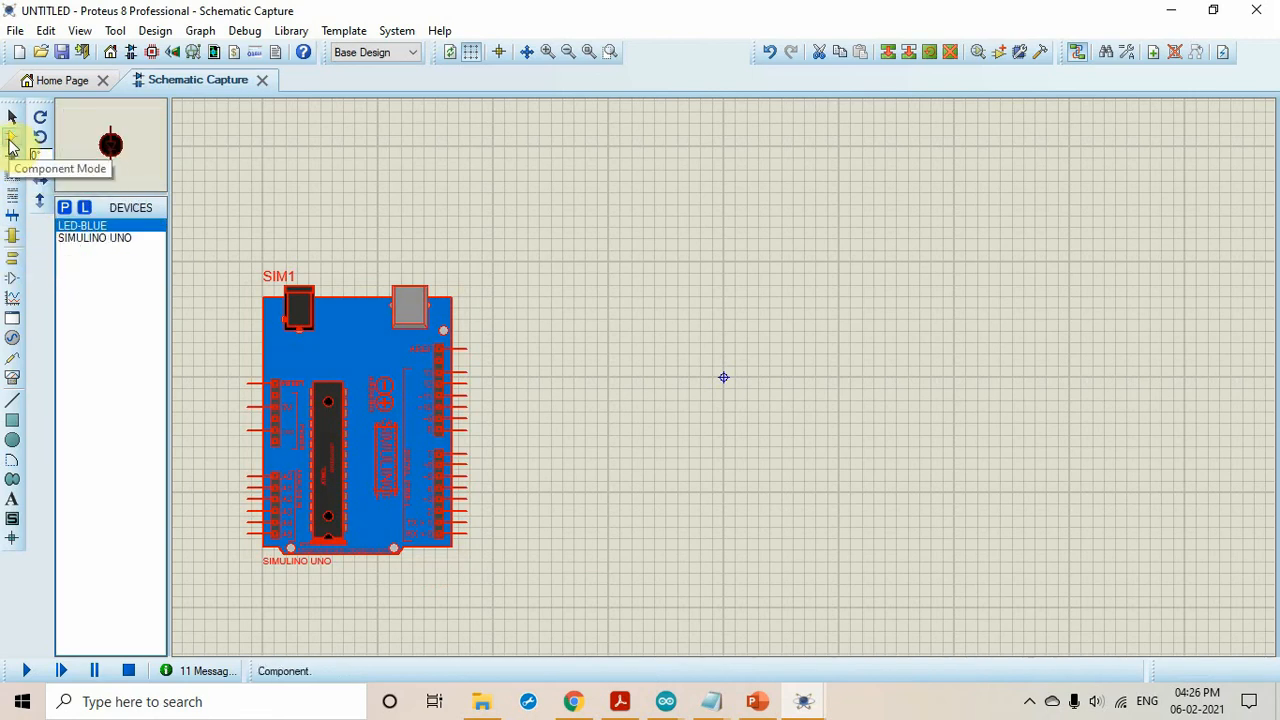
left_click(64, 207)
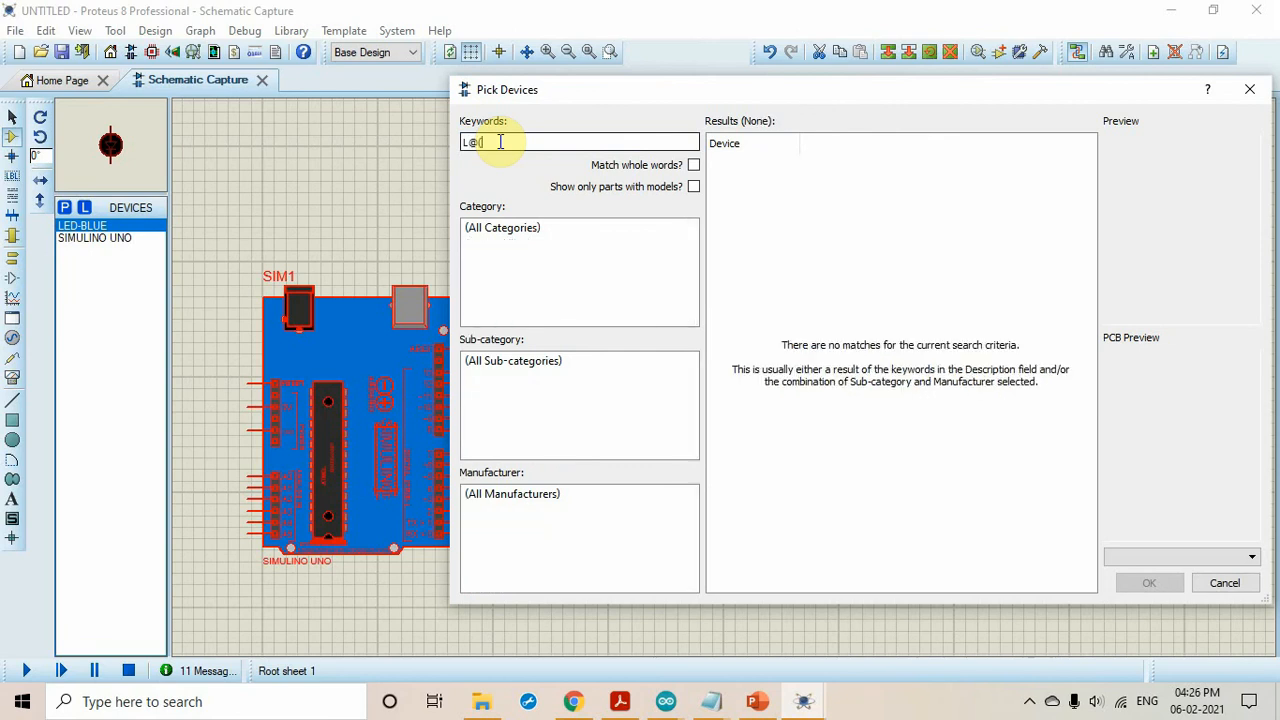
type("2")
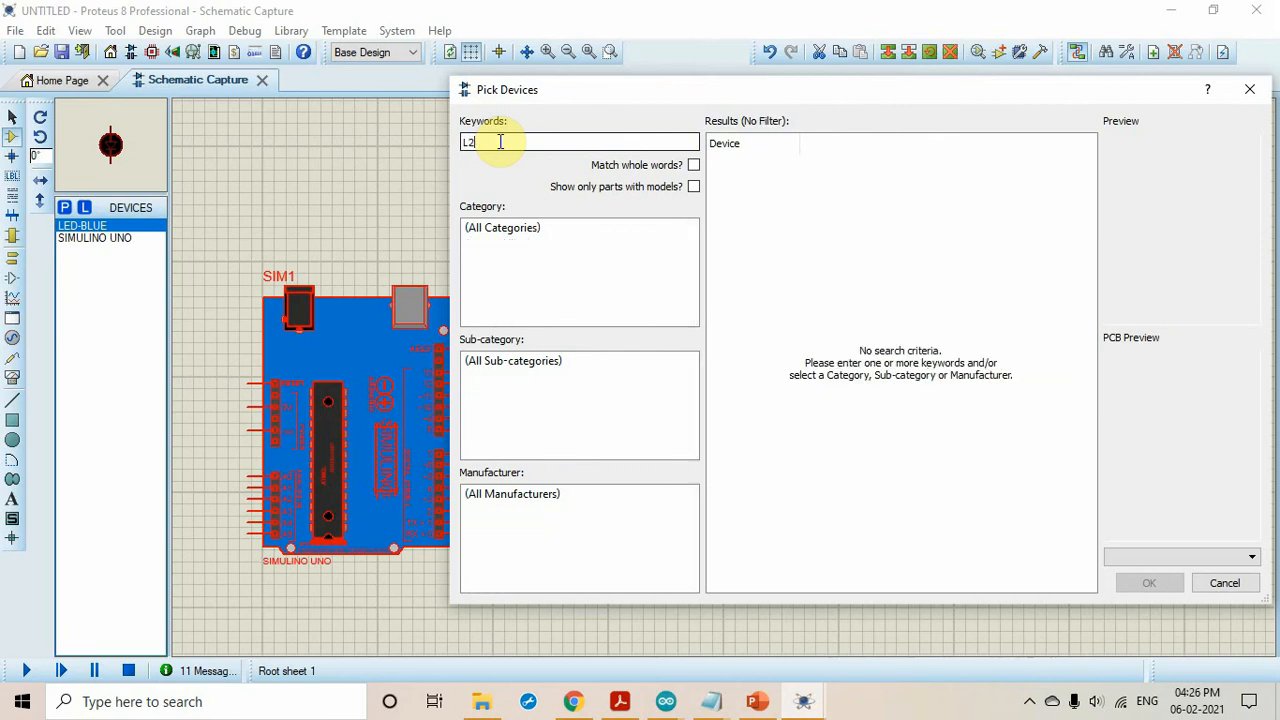
type("9")
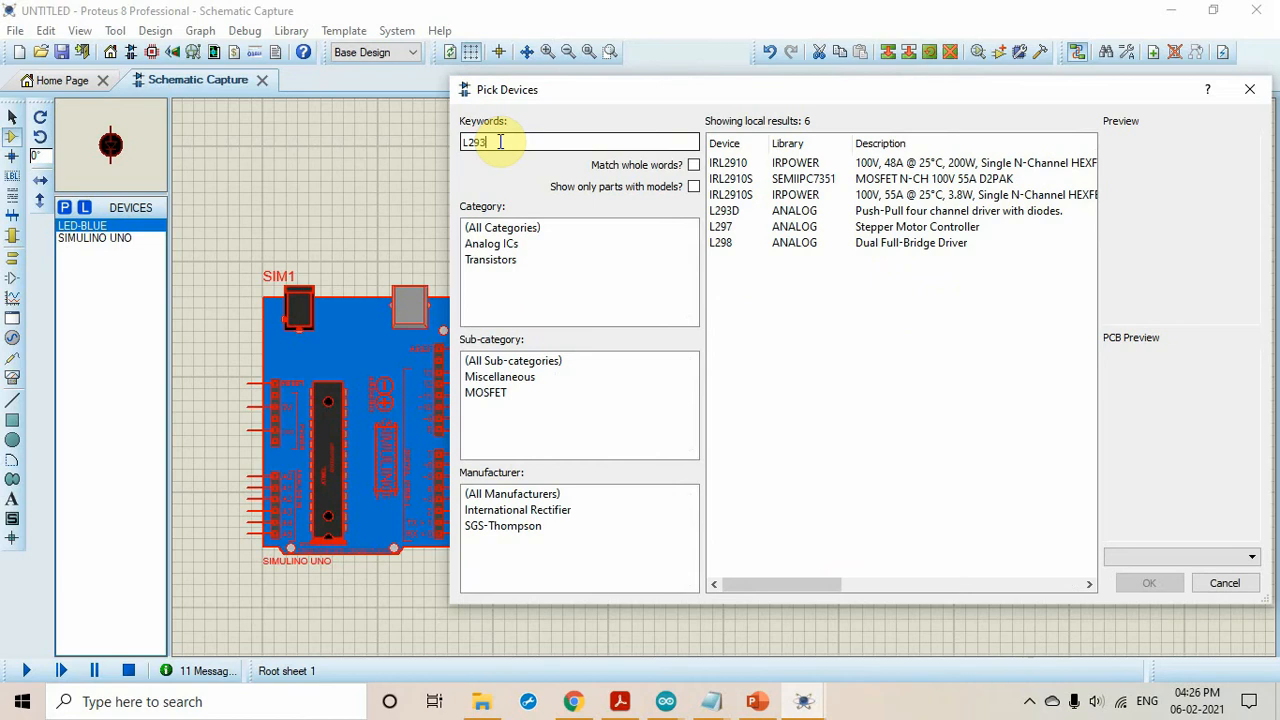
type("3d")
left_click(752, 162)
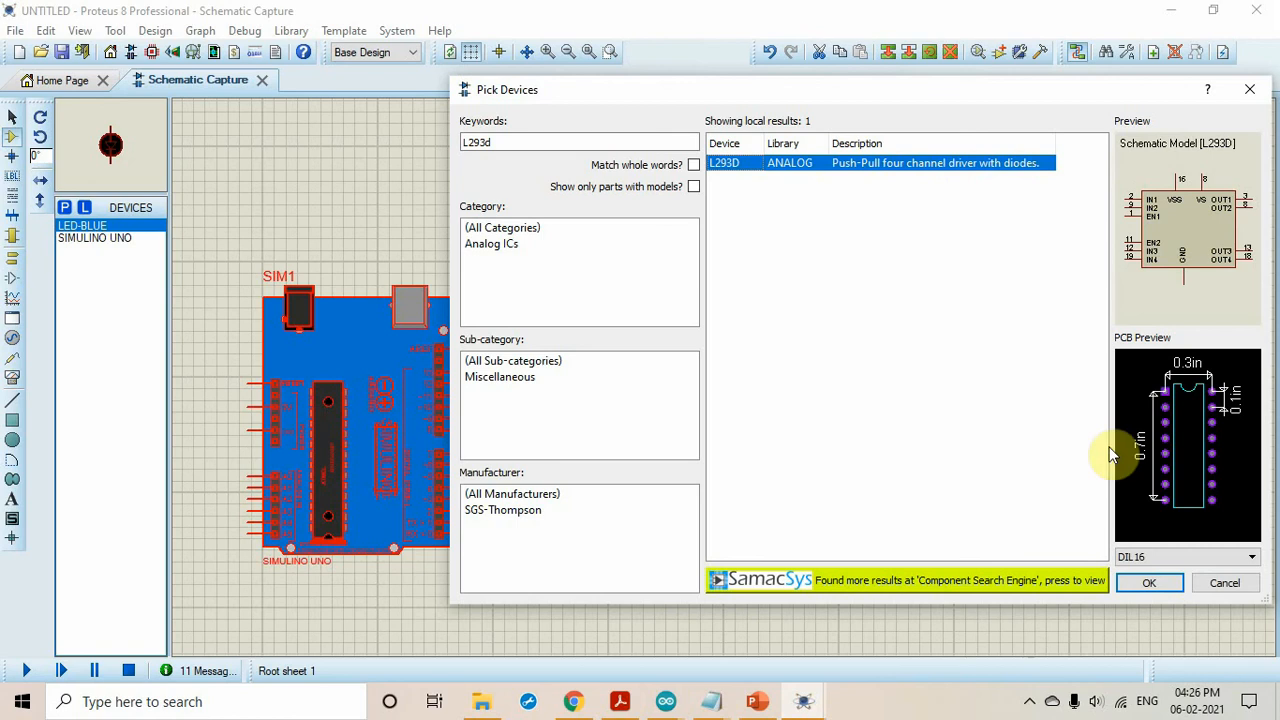
double_click(914, 164)
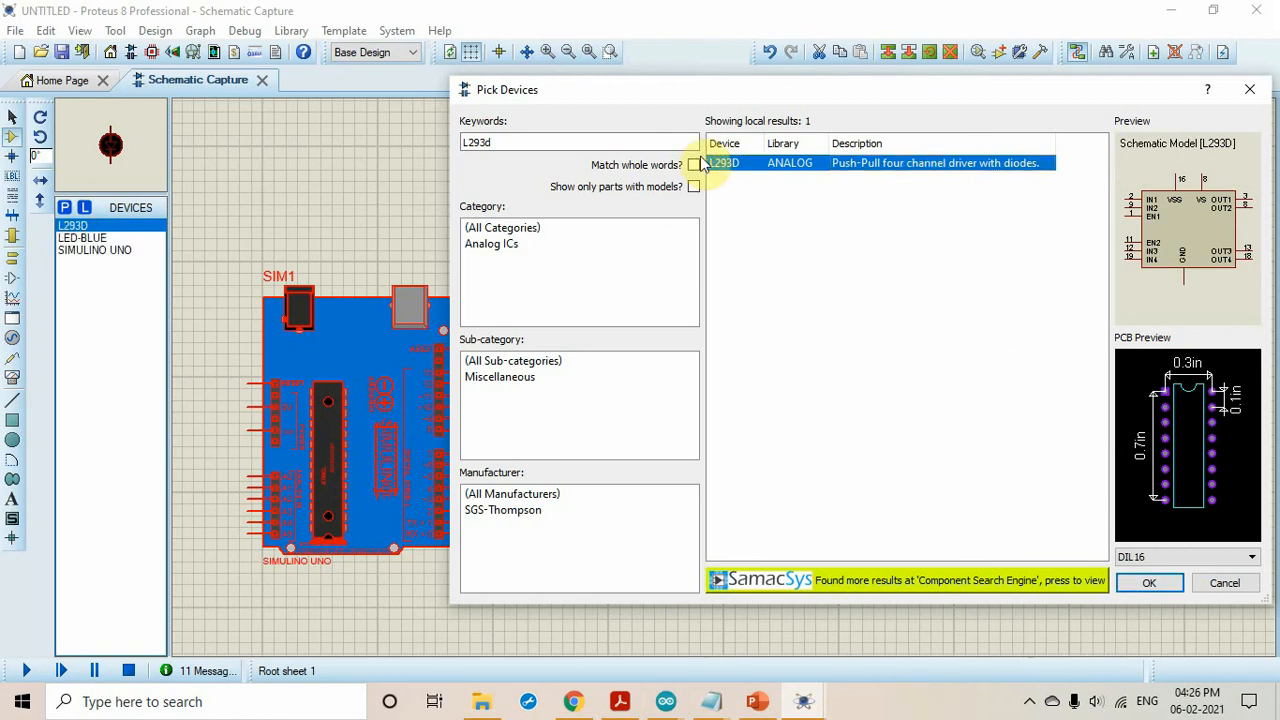
Step: Search the device library for MOTOR, add MOTOR-DC to the device list, and close the device picker
double_click(500, 142)
key("BackSpace")
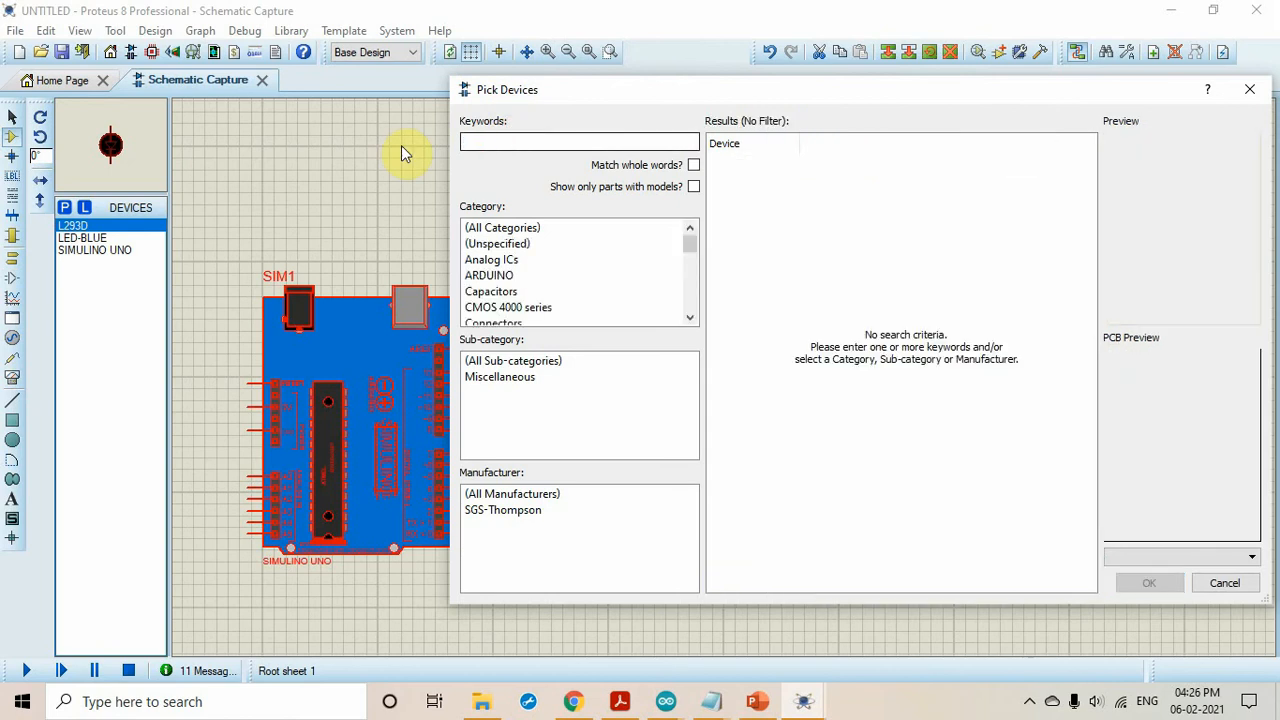
type("MOTOR")
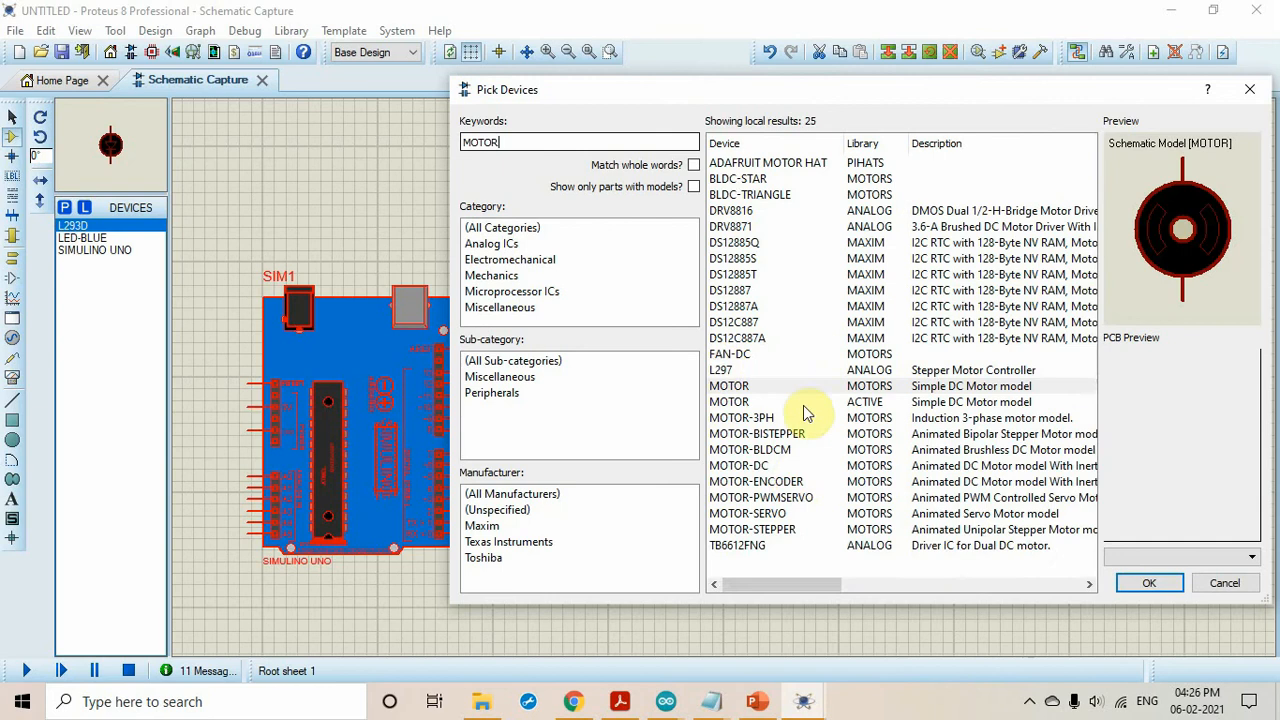
left_click(750, 457)
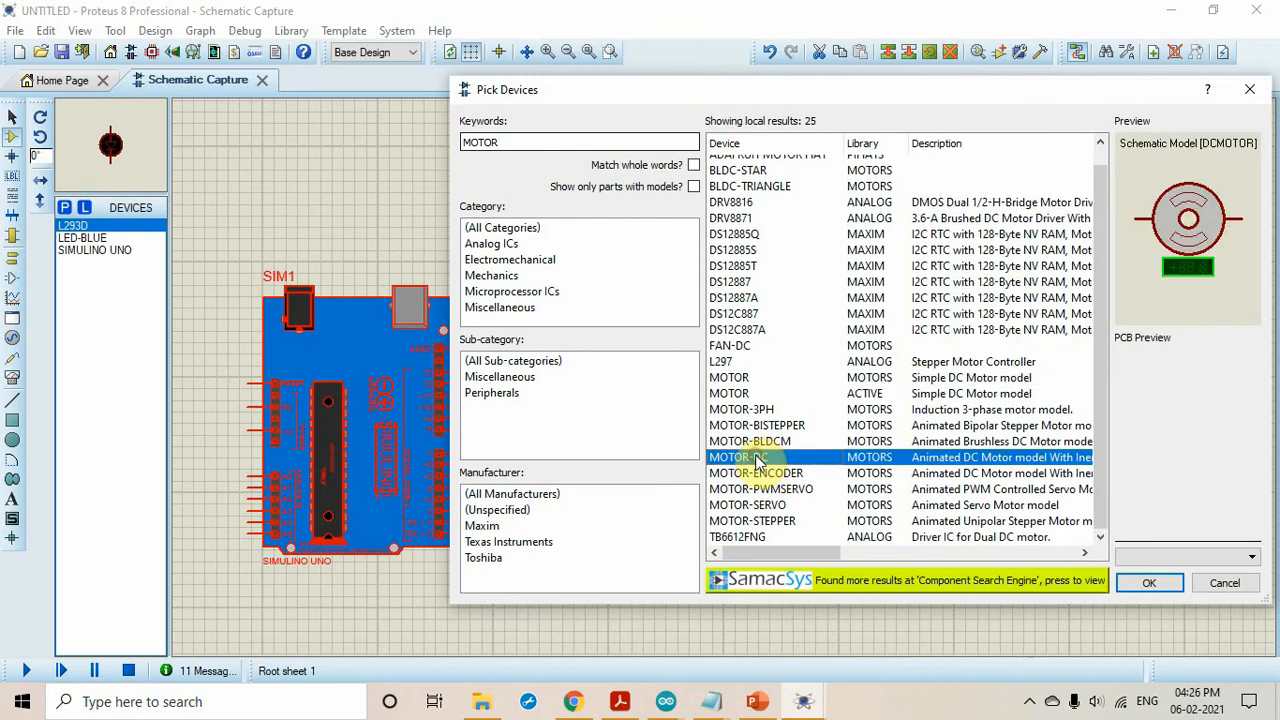
double_click(888, 457)
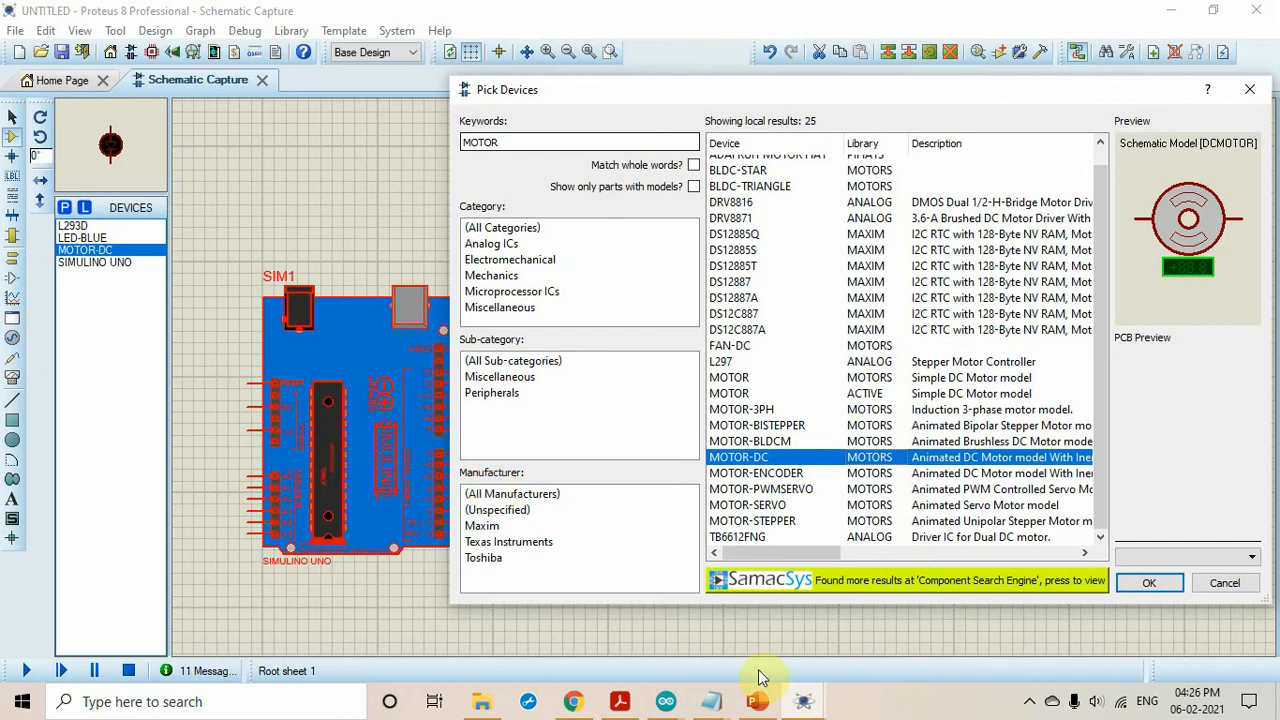
left_click(1155, 585)
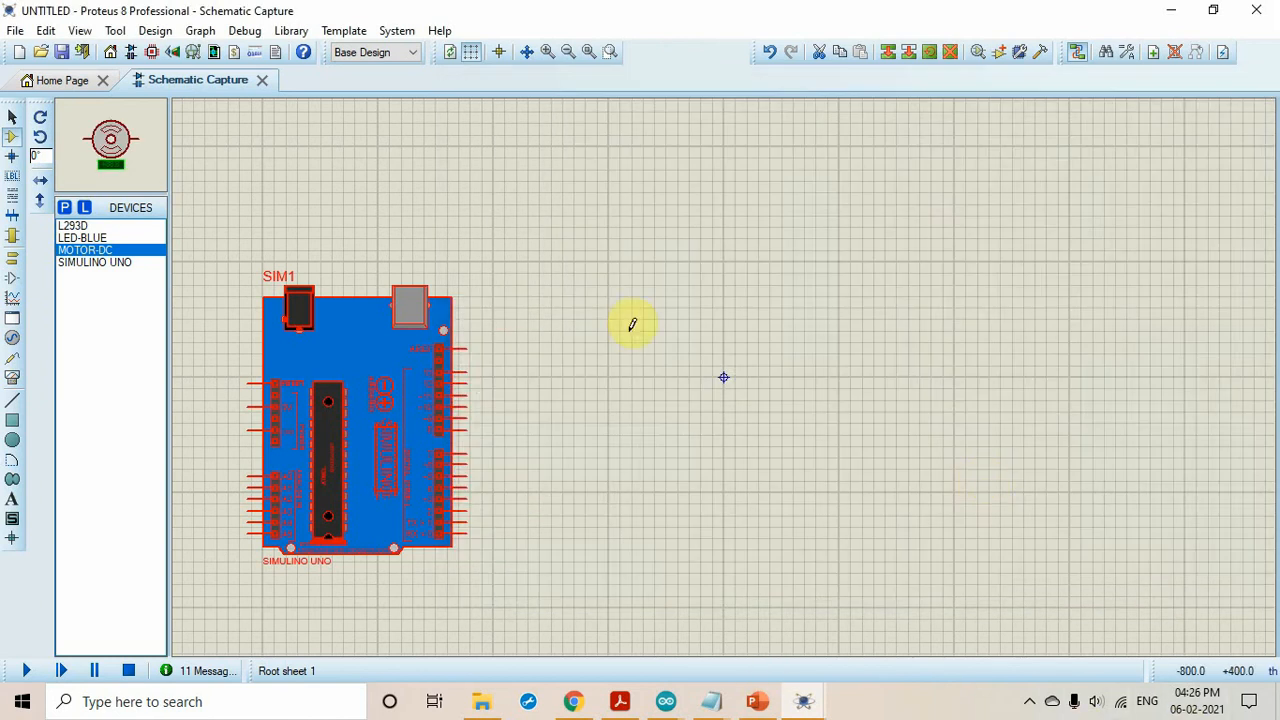
Step: Place the L293D driver to the right of the SIMULINO UNO and move it closer, level with the board's digital pins
left_click(86, 228)
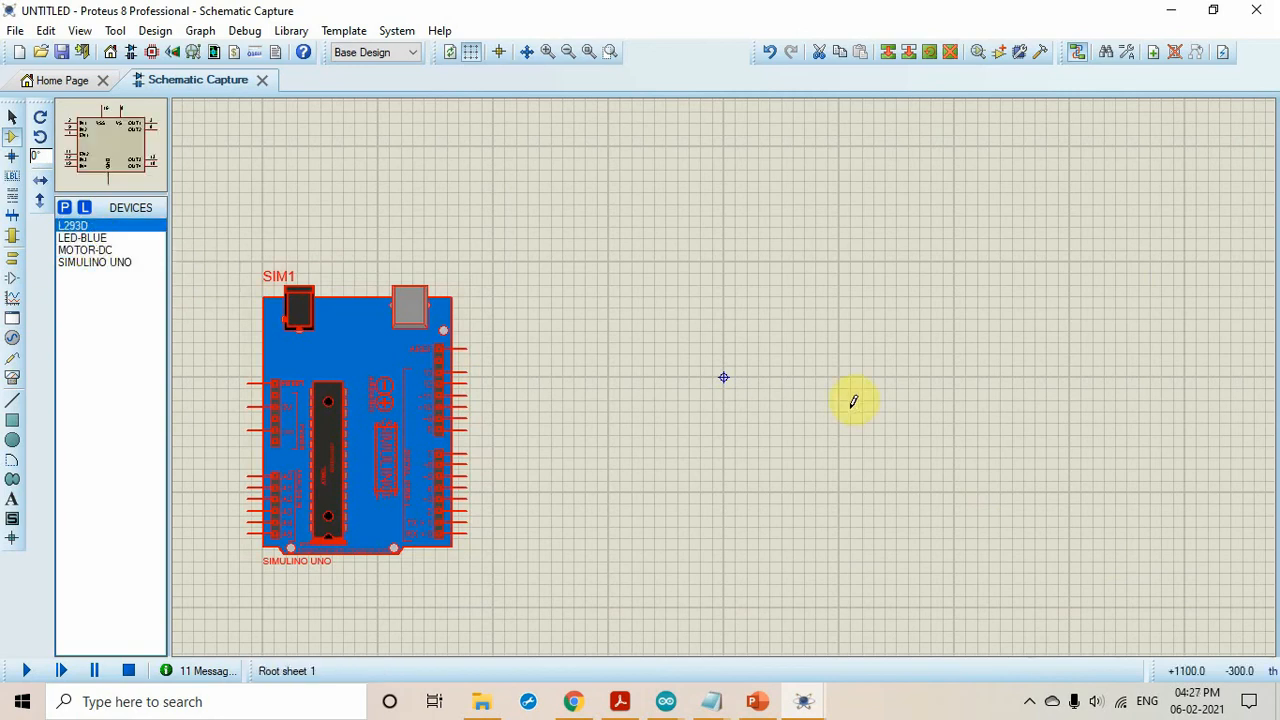
left_click(683, 363)
left_click(709, 377)
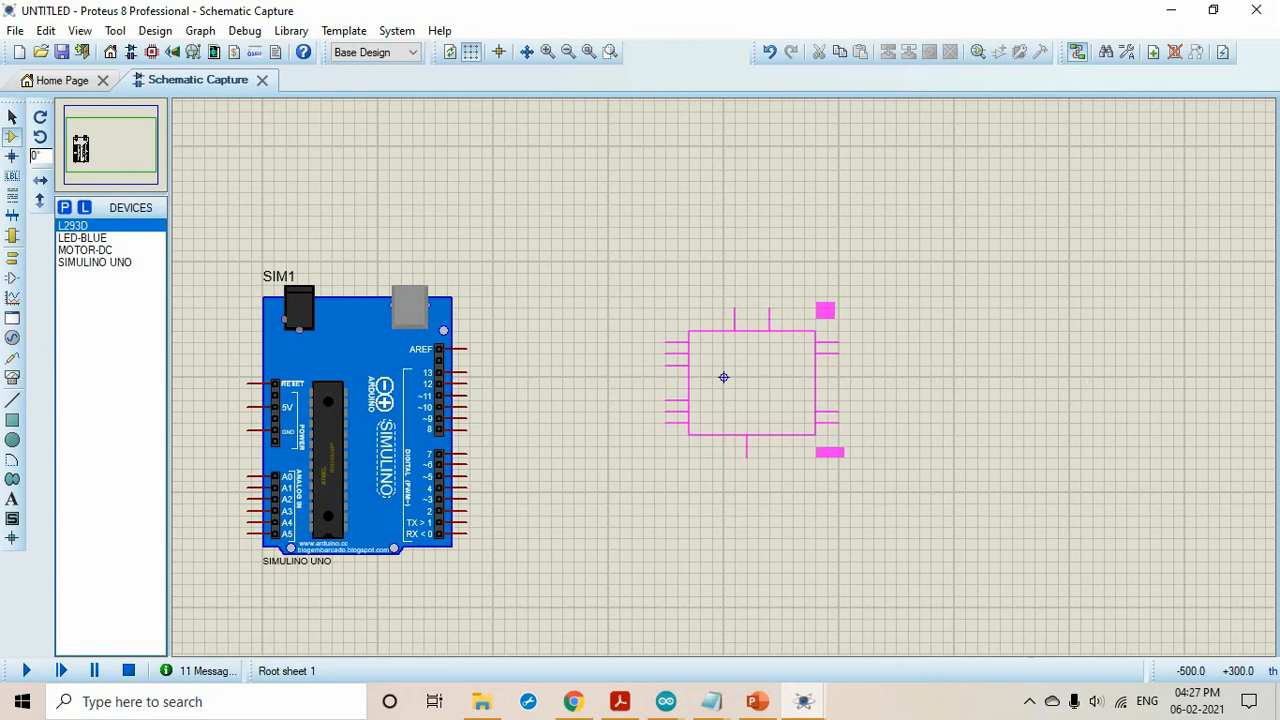
left_click(723, 377)
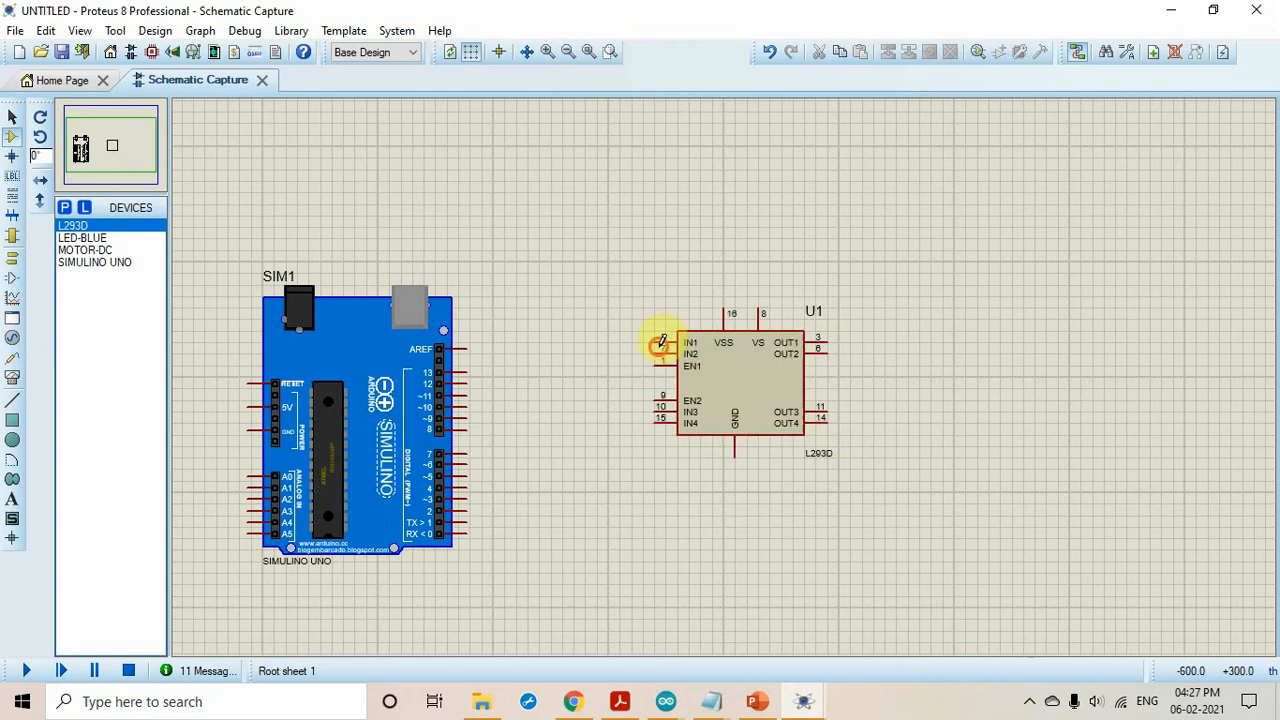
left_click(752, 437)
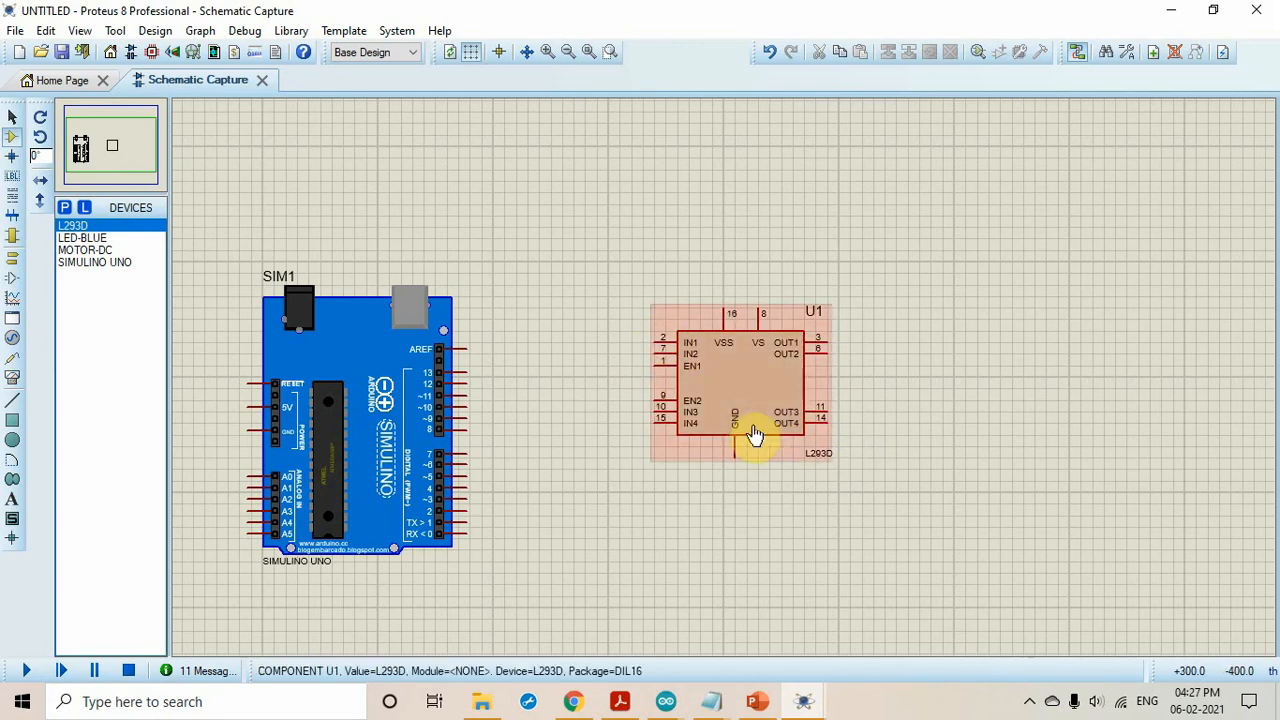
left_click_drag(736, 410, 645, 363)
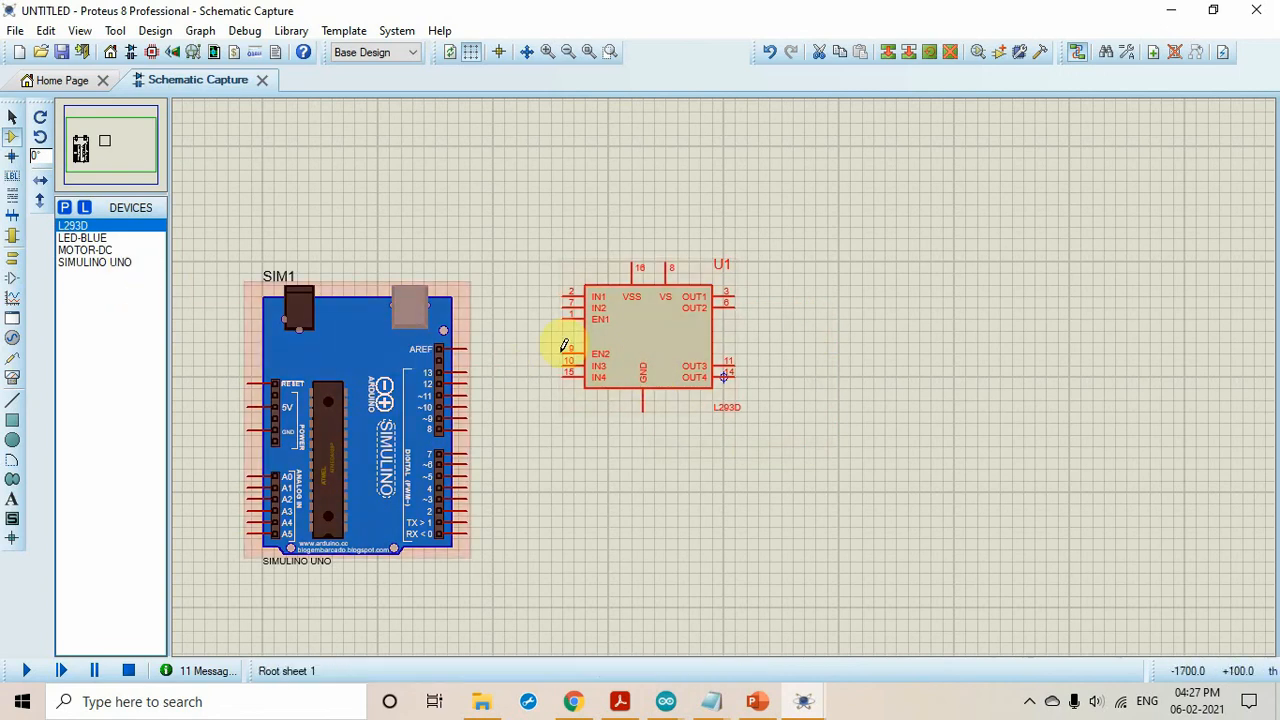
left_click_drag(666, 360, 666, 394)
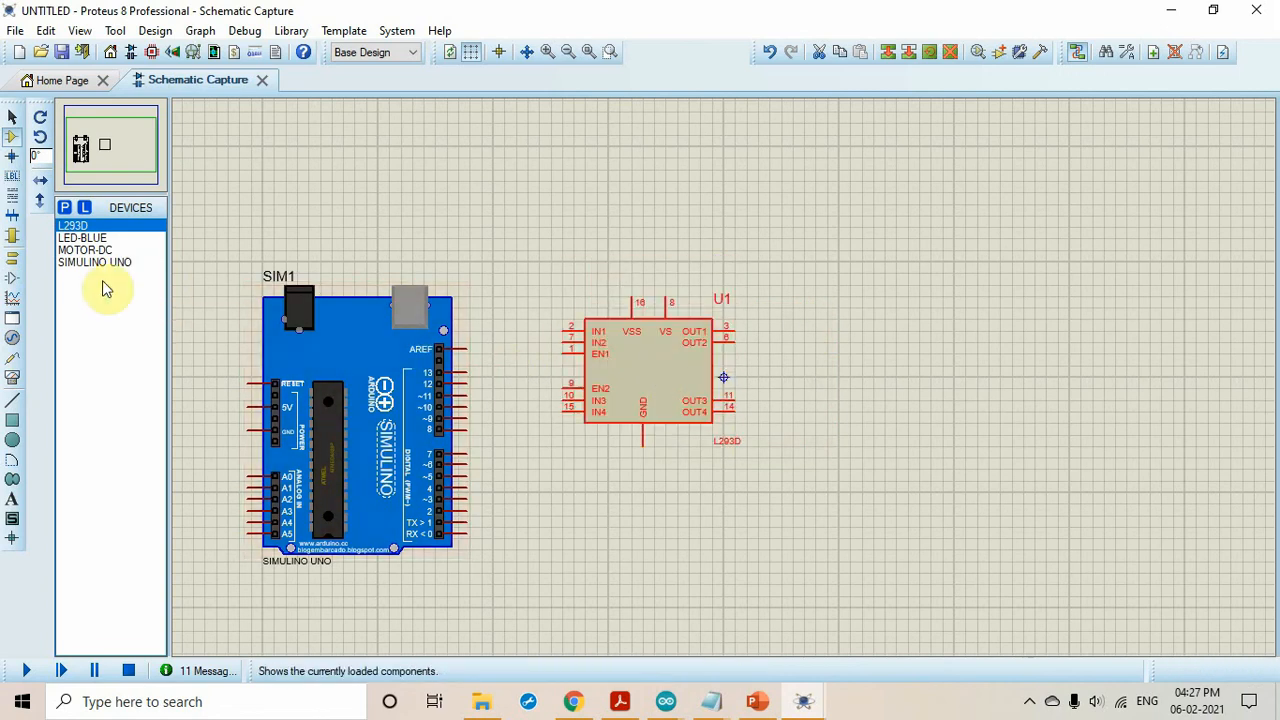
Step: Rotate the MOTOR-DC device 90 degrees clockwise and place one above and to the right of the L293D
left_click(85, 250)
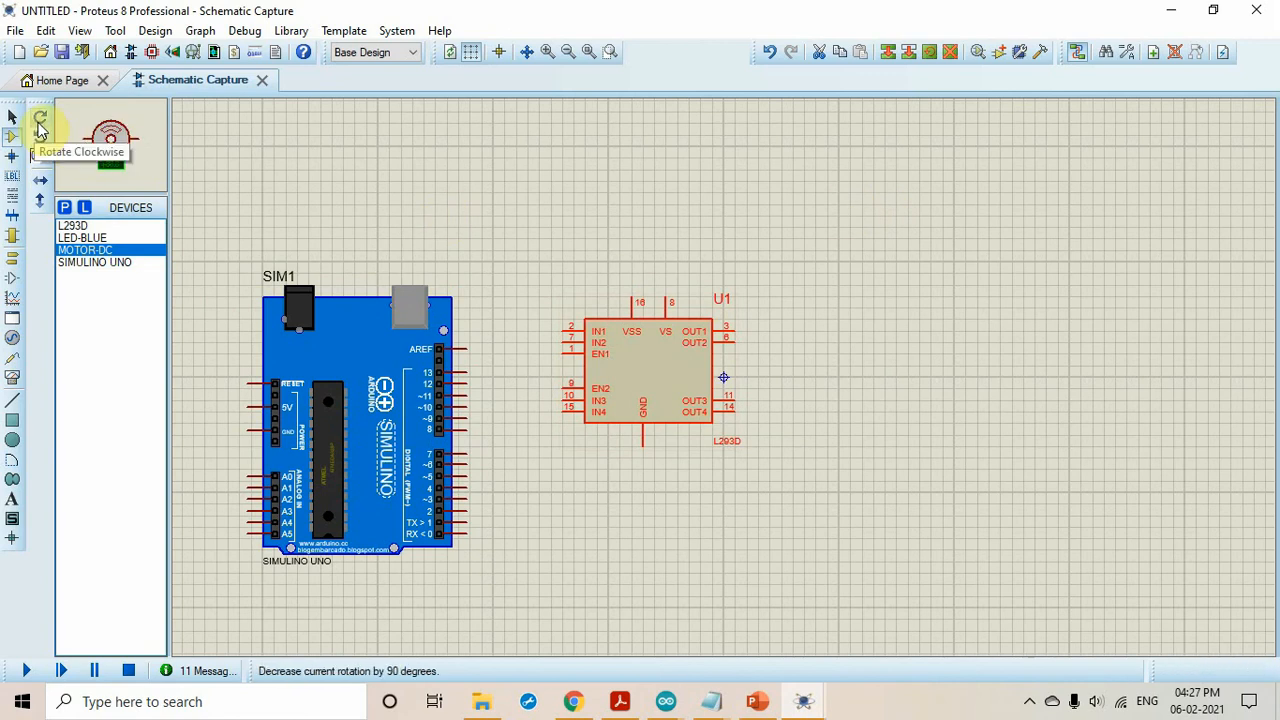
left_click(40, 120)
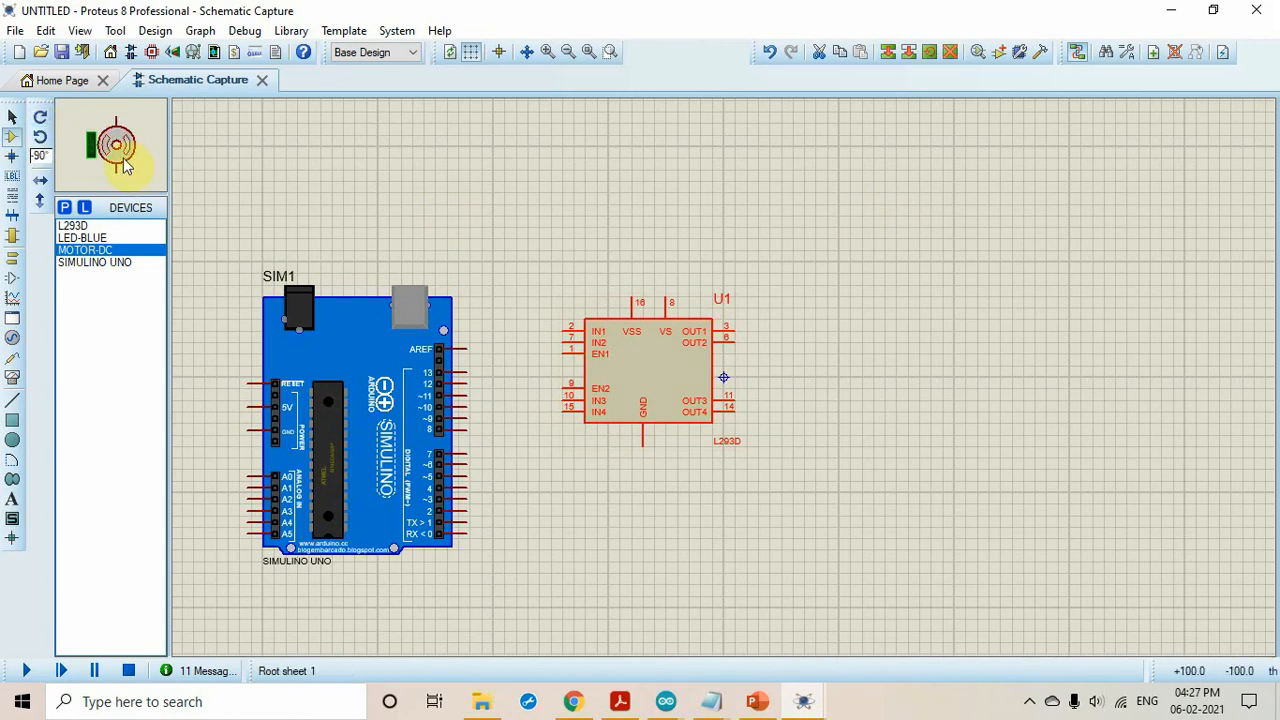
left_click(873, 242)
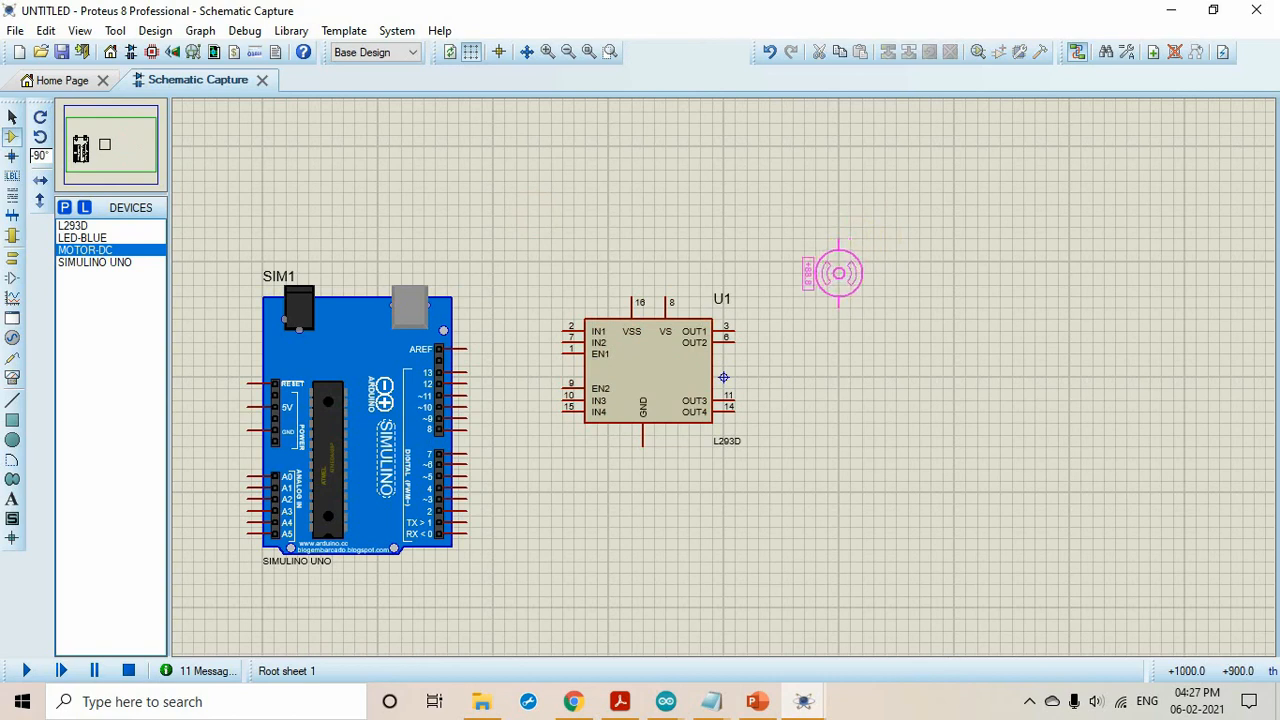
left_click(862, 263)
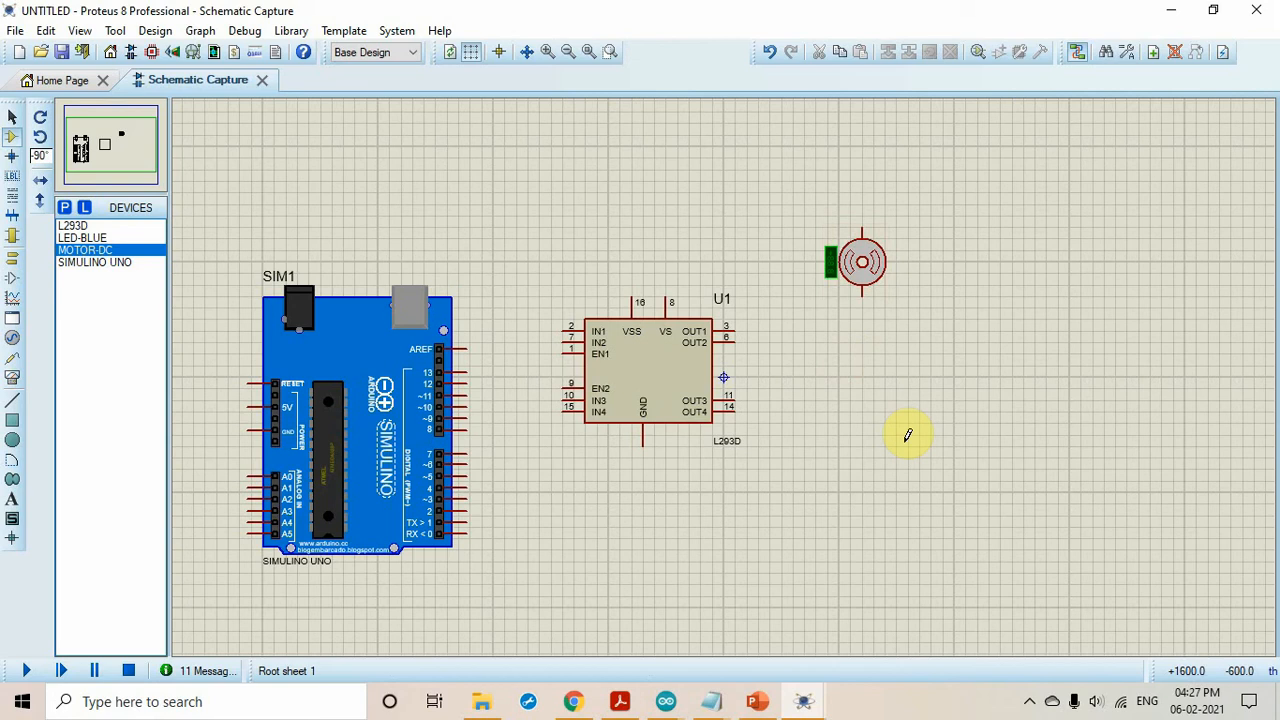
Step: Place a second DC motor below the first one and move it further down, below the level of the L293D
left_click(872, 417)
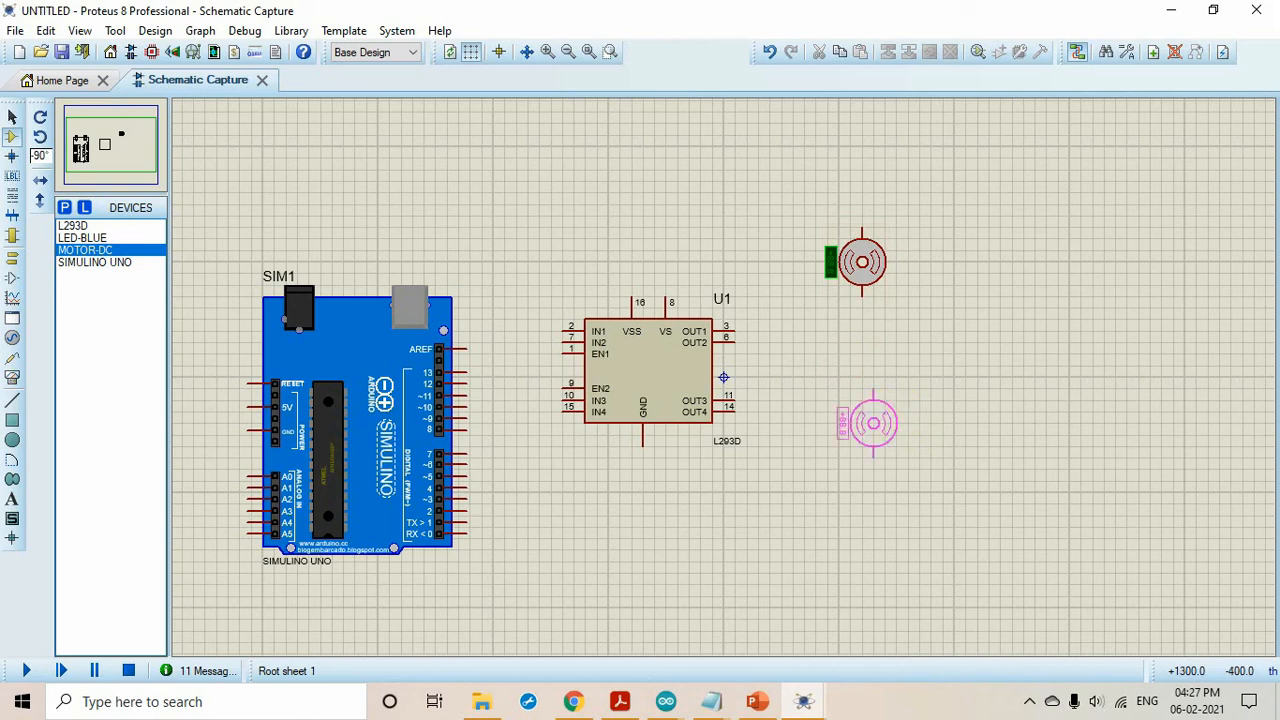
left_click(862, 423)
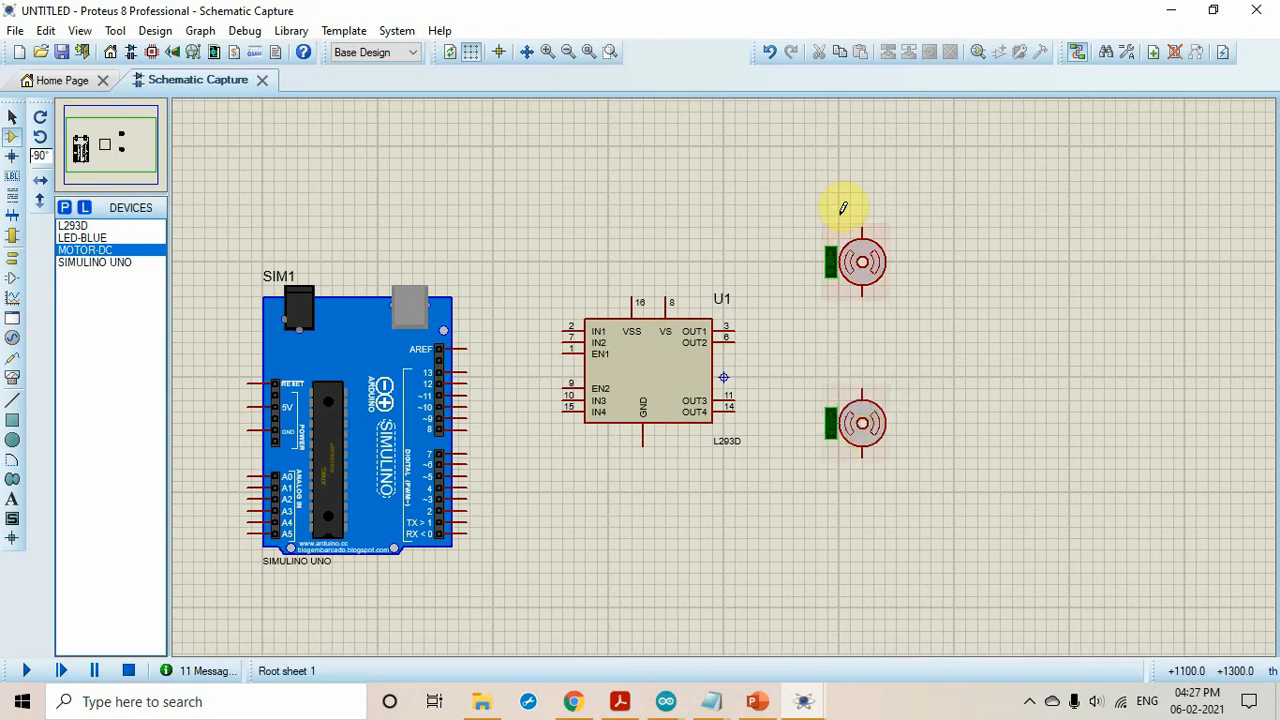
left_click(848, 433)
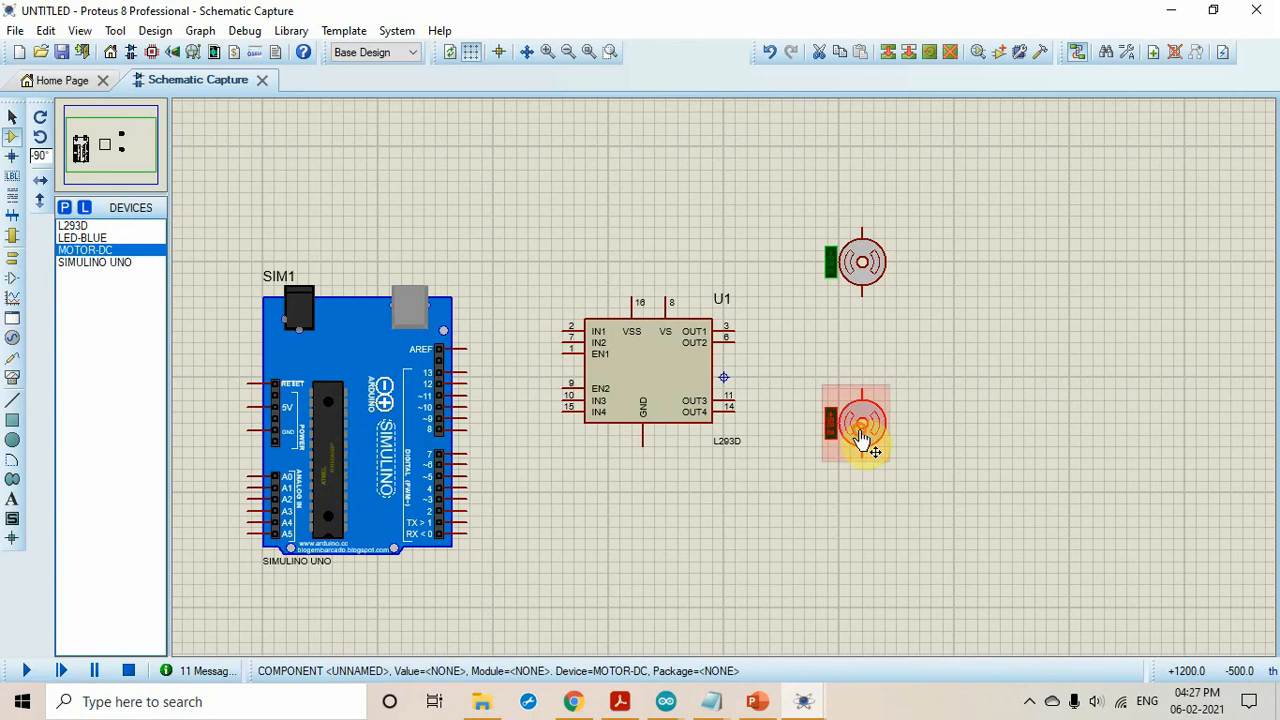
left_click_drag(860, 432, 872, 490)
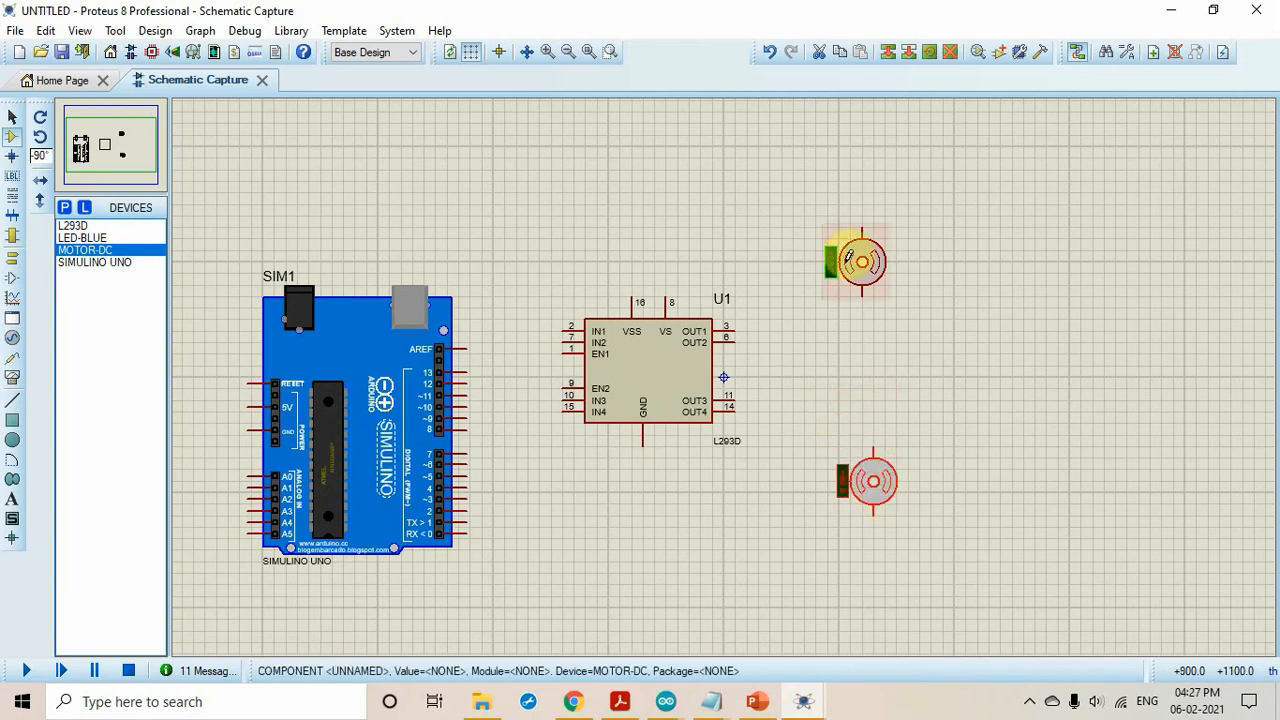
Step: Move the upper DC motor slightly up and to the right, further away from the L293D
left_click(874, 268)
left_click_drag(873, 264, 895, 245)
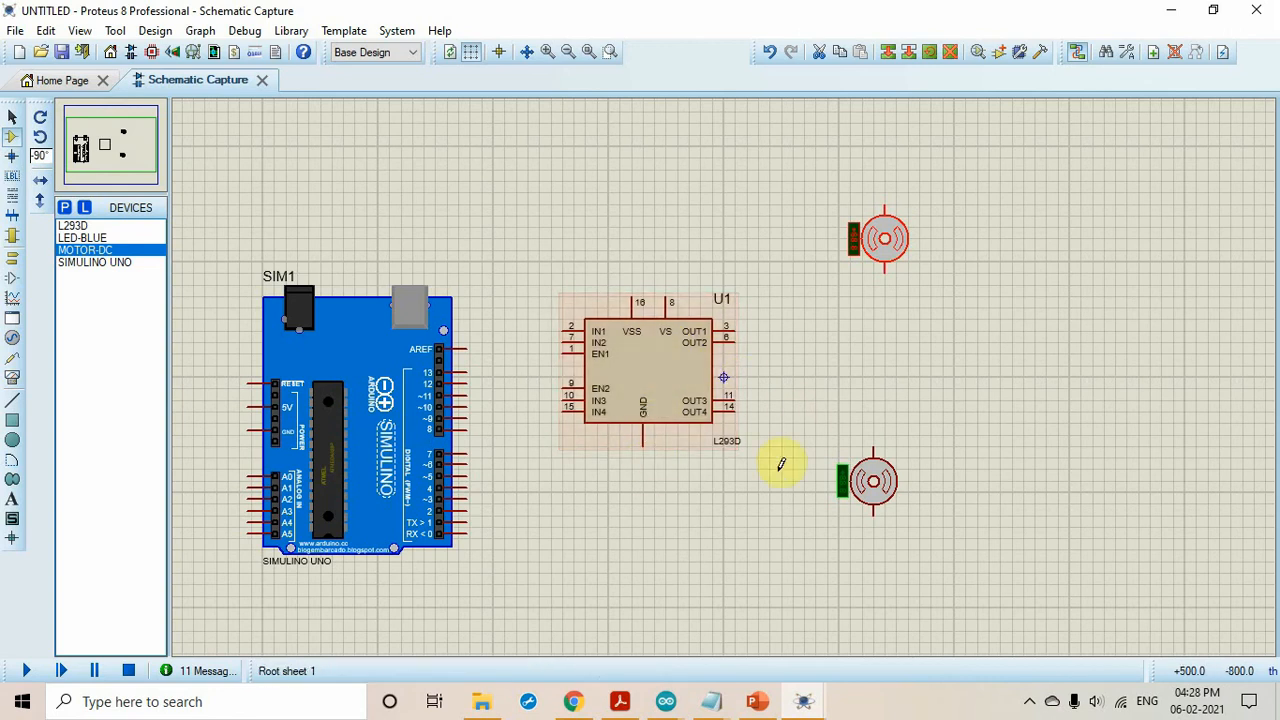
Step: Check the L293D pin connections on the STOP slide in PowerPoint and return to the Proteus schematic
left_click(757, 701)
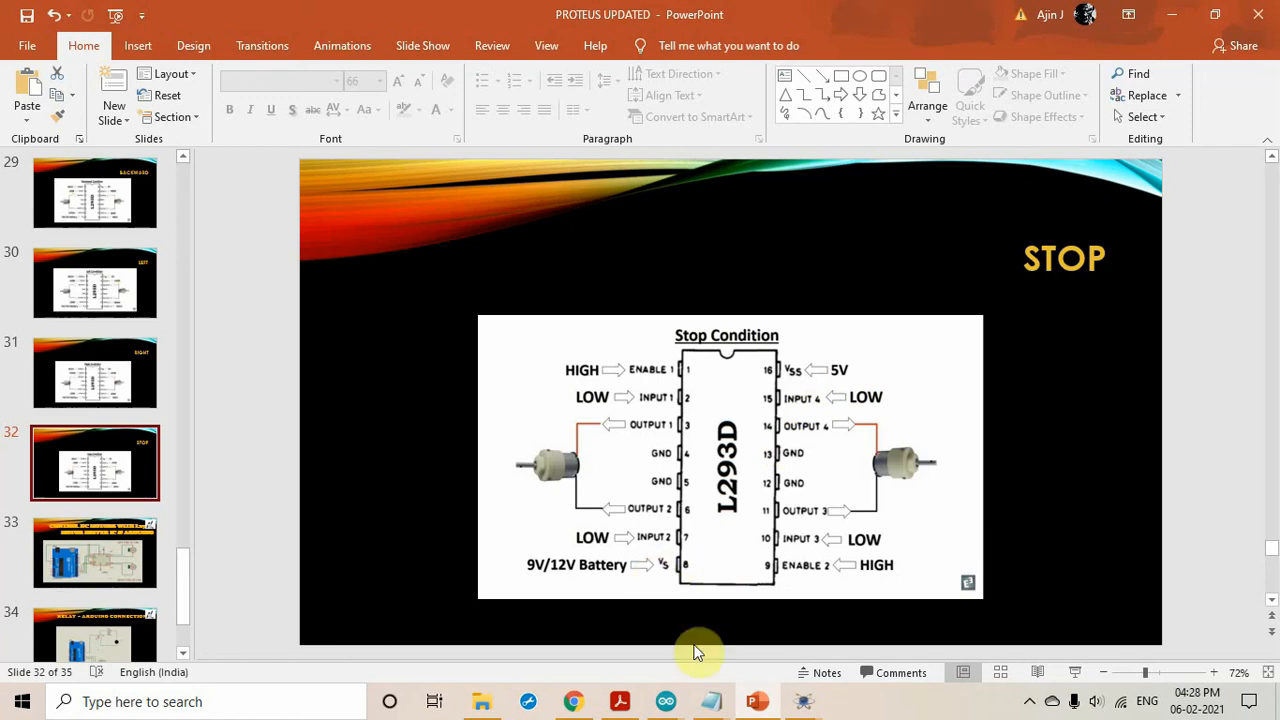
mouse_move(805, 705)
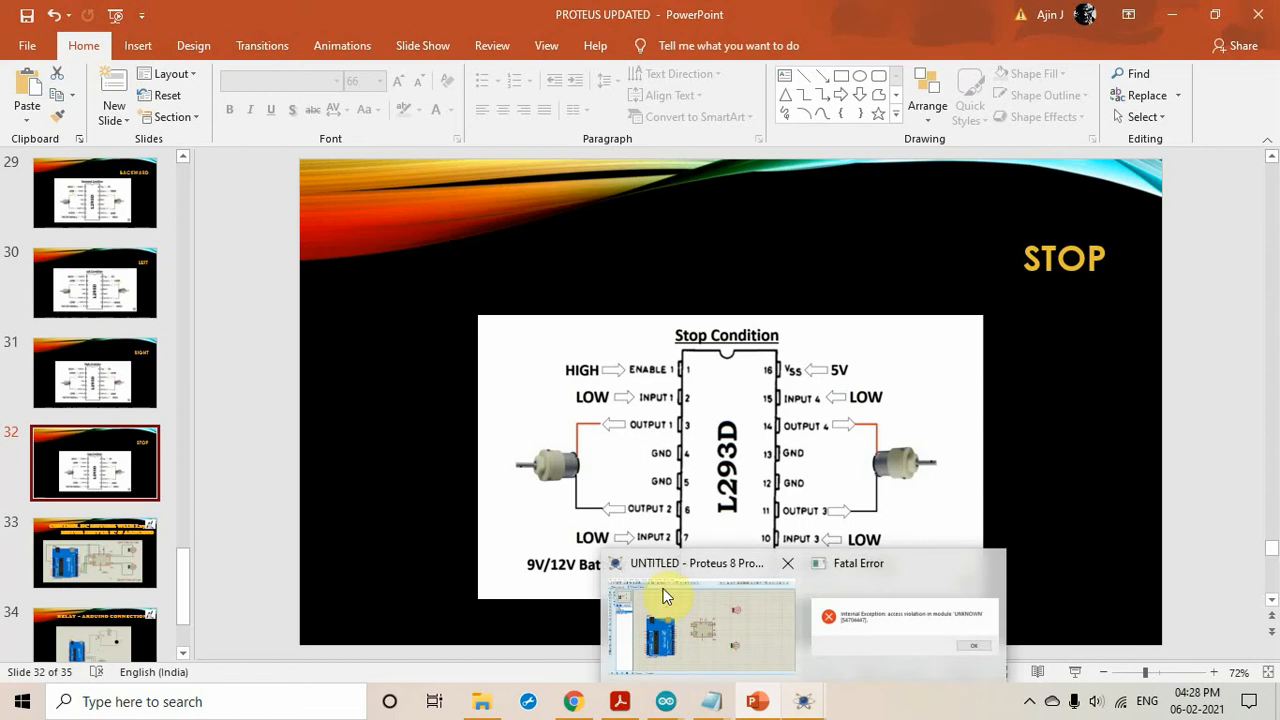
left_click(736, 621)
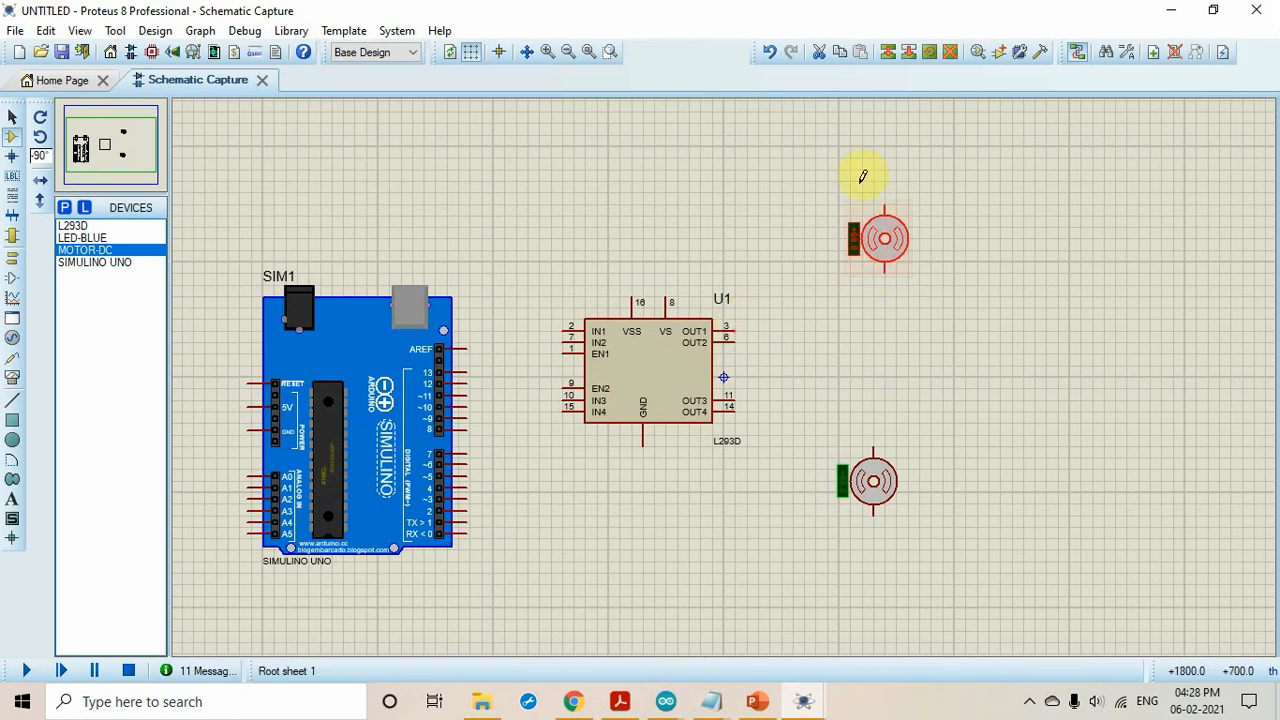
left_click(735, 330)
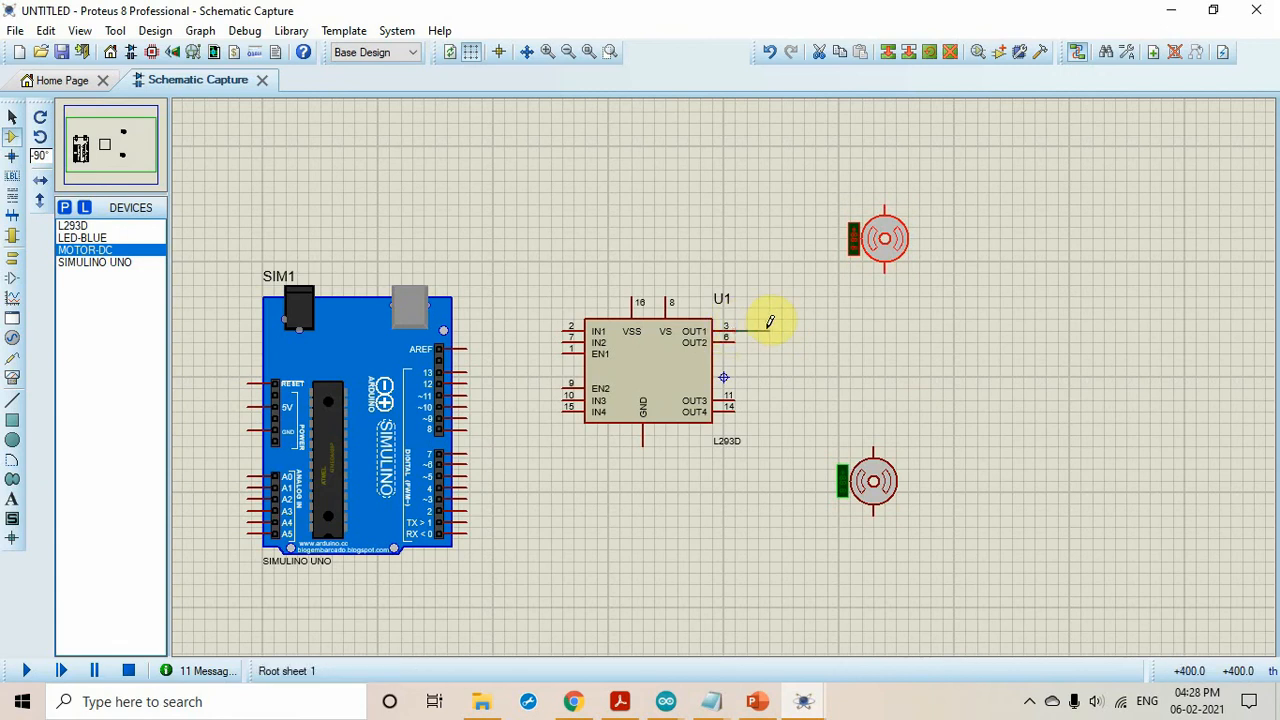
left_click(771, 230)
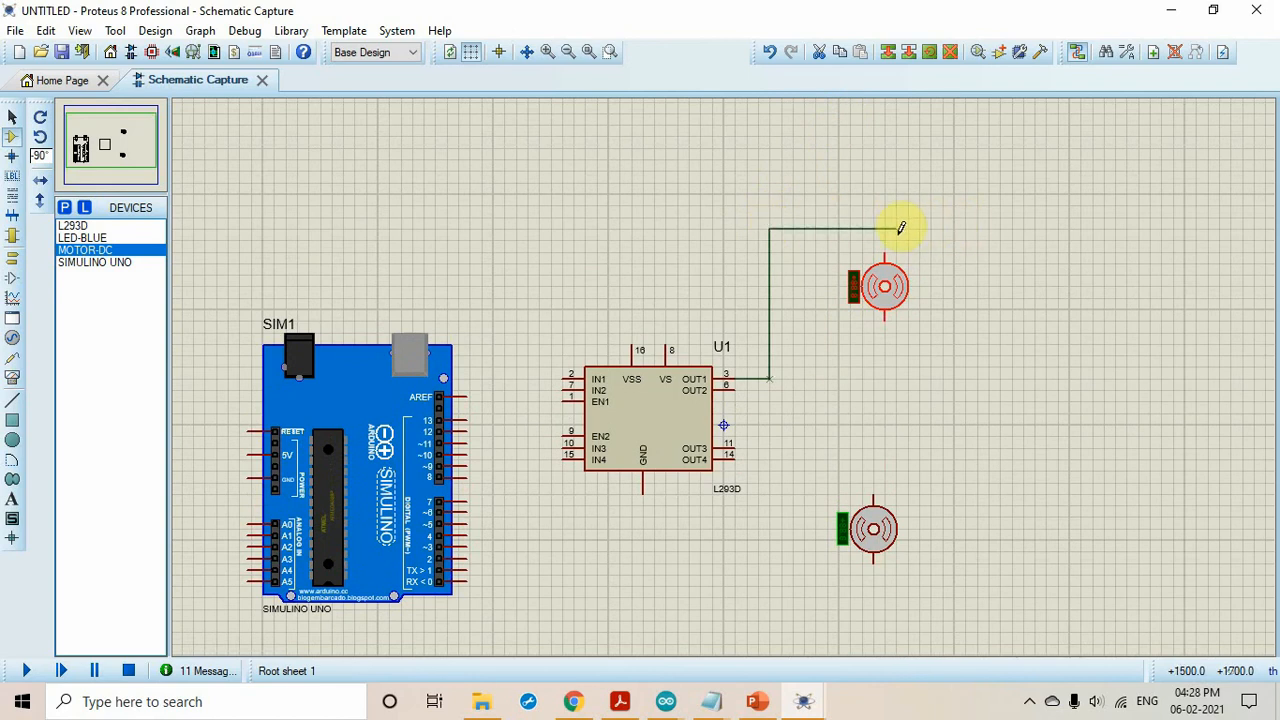
left_click(884, 230)
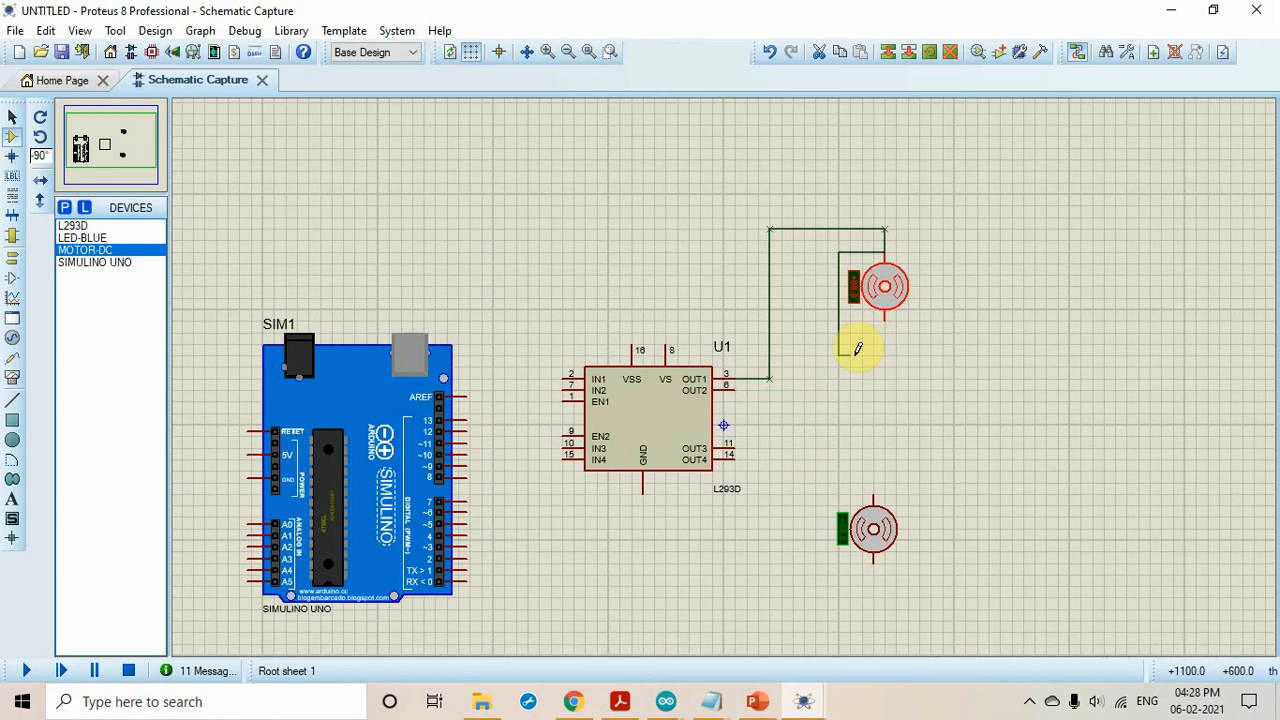
key("Escape")
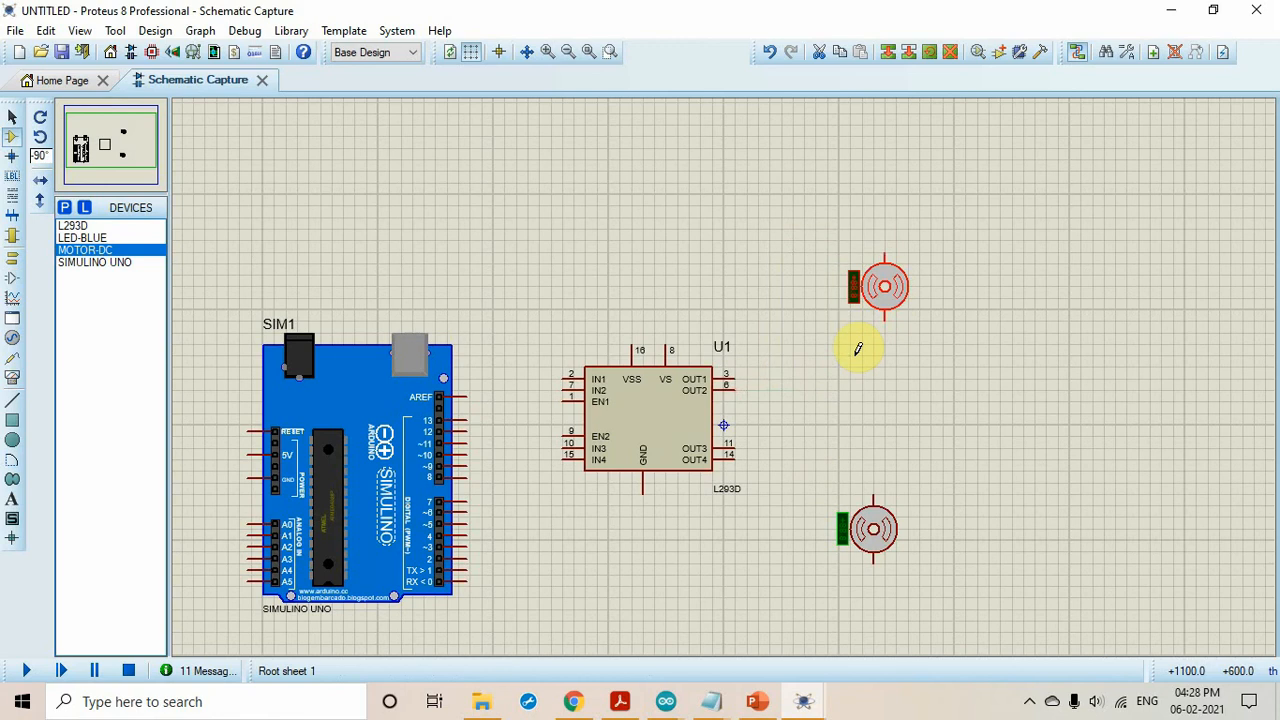
Step: Wire the L293D's OUT1 to the upper motor's top terminal and OUT2 to its bottom terminal
left_click(738, 377)
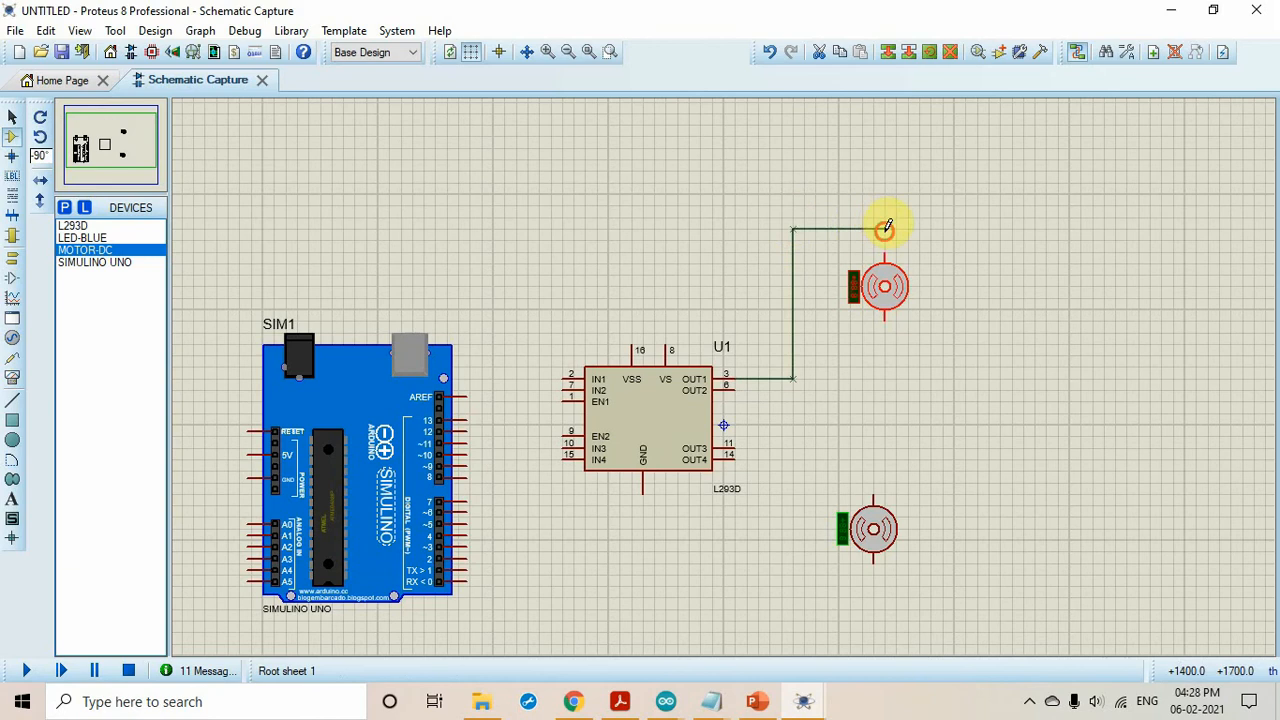
left_click(885, 262)
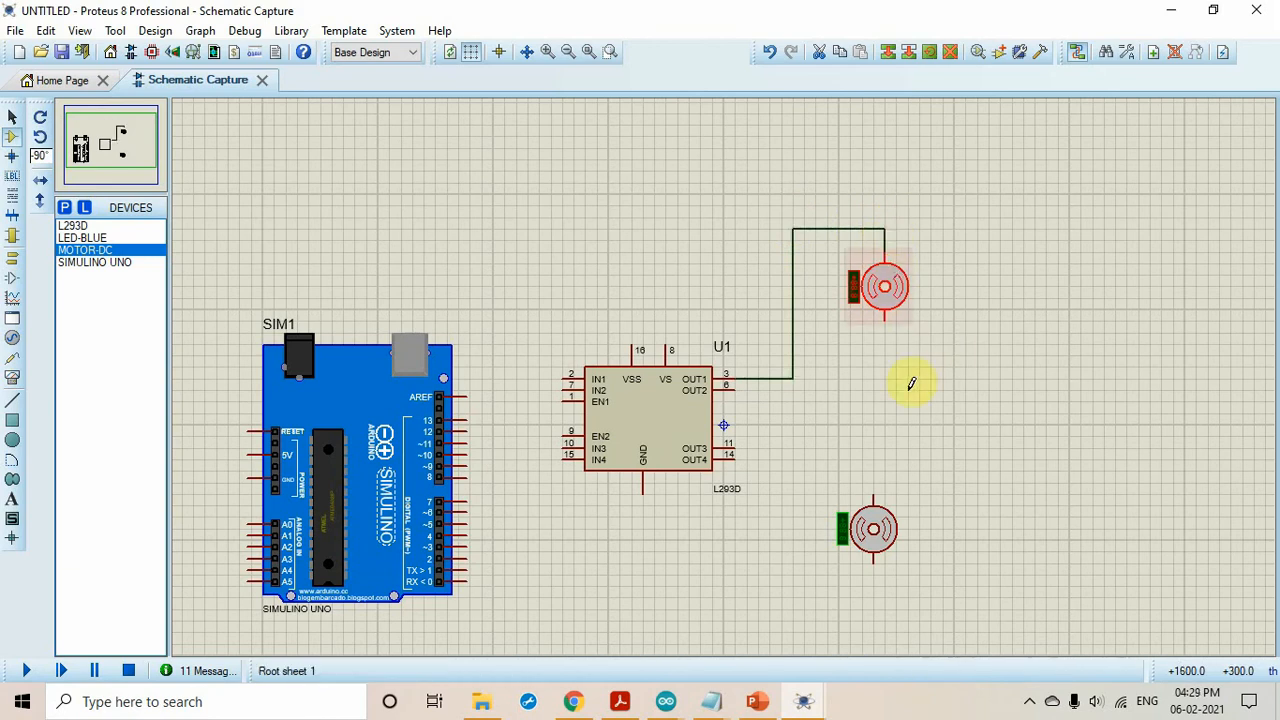
left_click(740, 388)
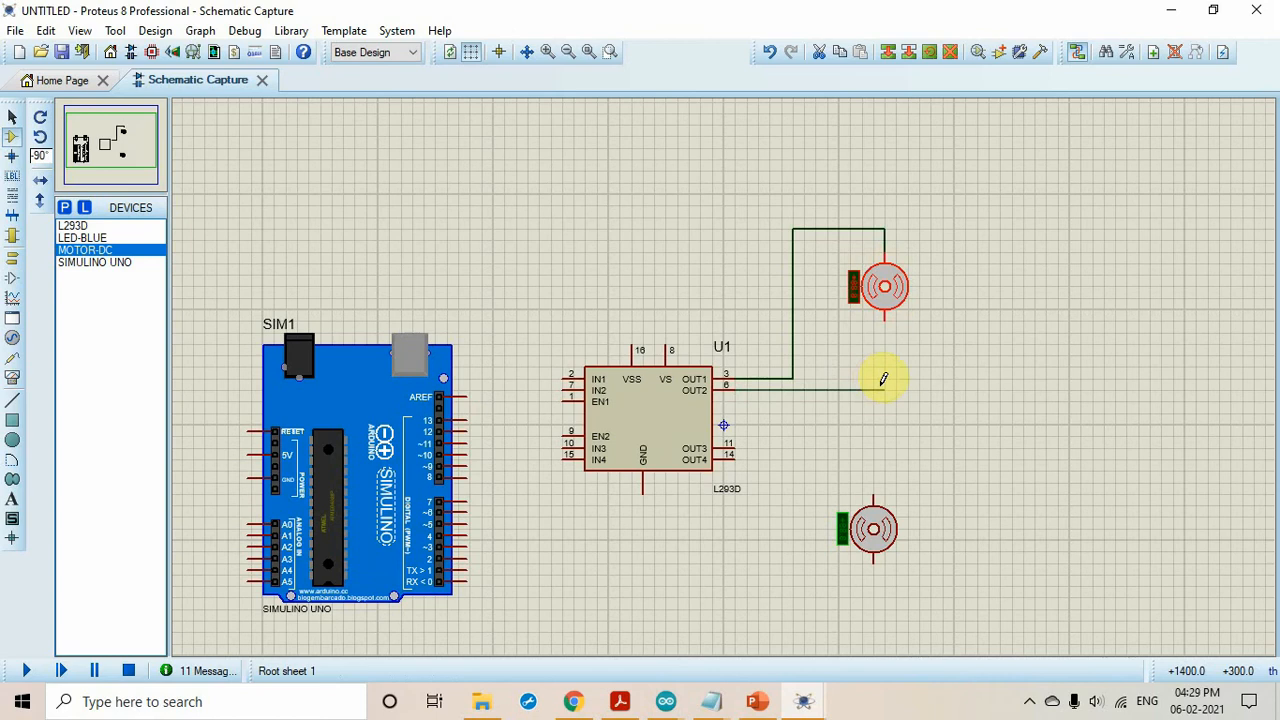
left_click(885, 315)
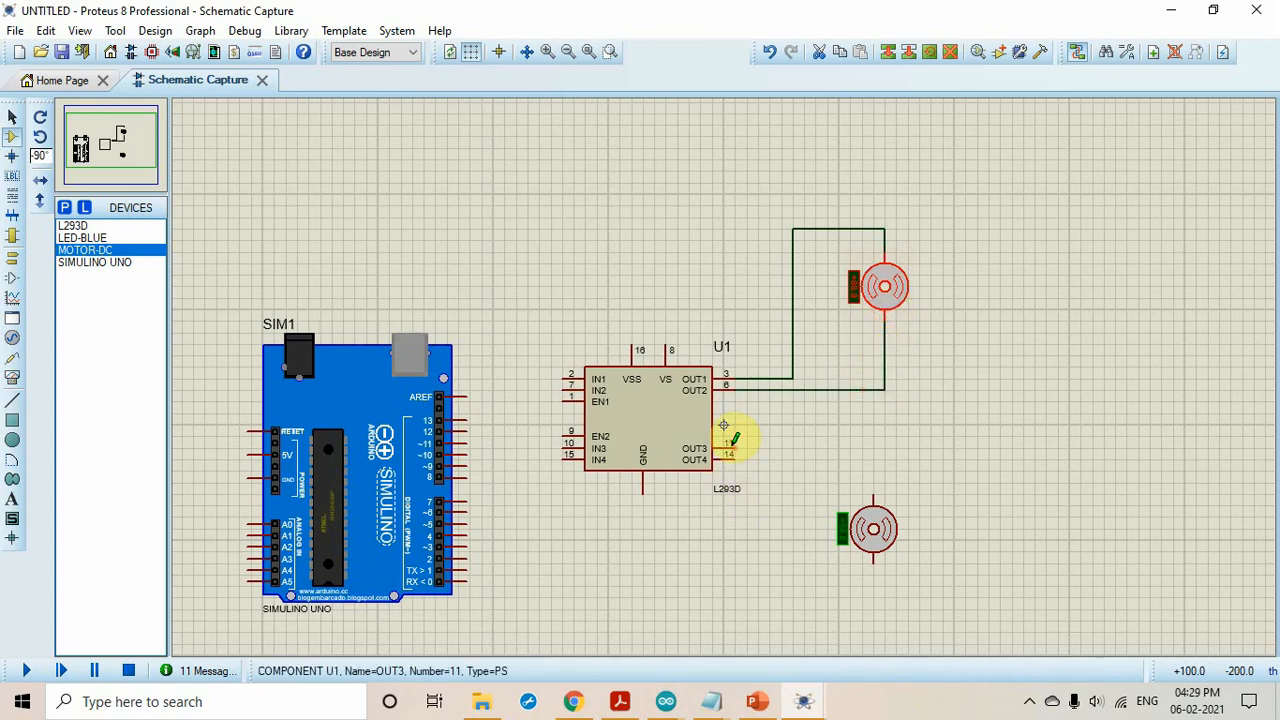
Step: Wire the L293D's OUT3 to the lower motor's top terminal and OUT4, routed around below, to its bottom terminal
left_click(734, 449)
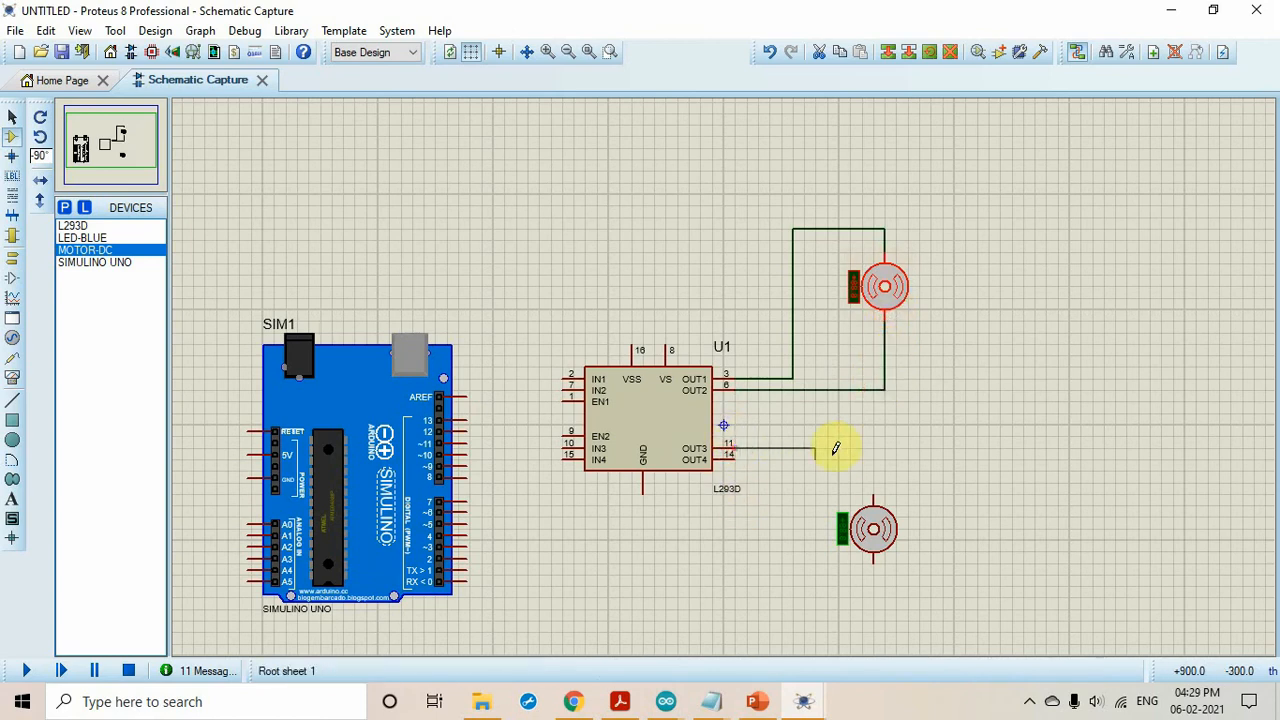
left_click(876, 486)
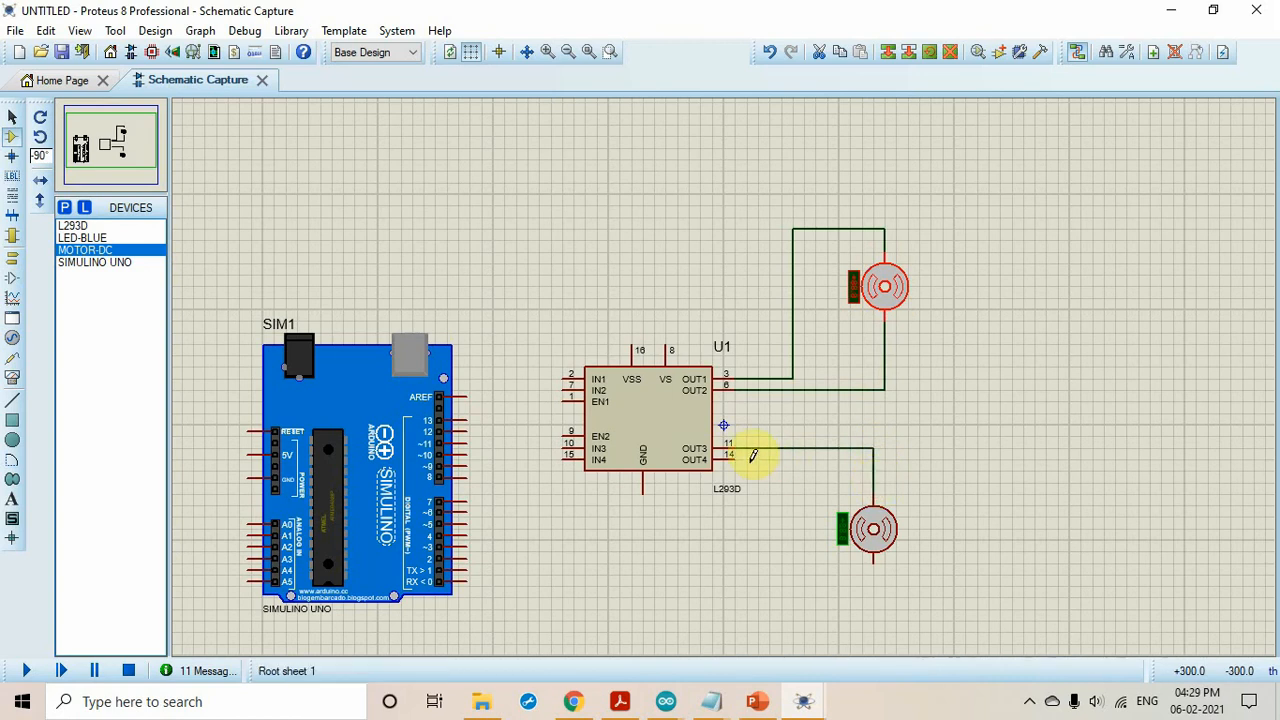
left_click(735, 457)
left_click(793, 460)
left_click(793, 597)
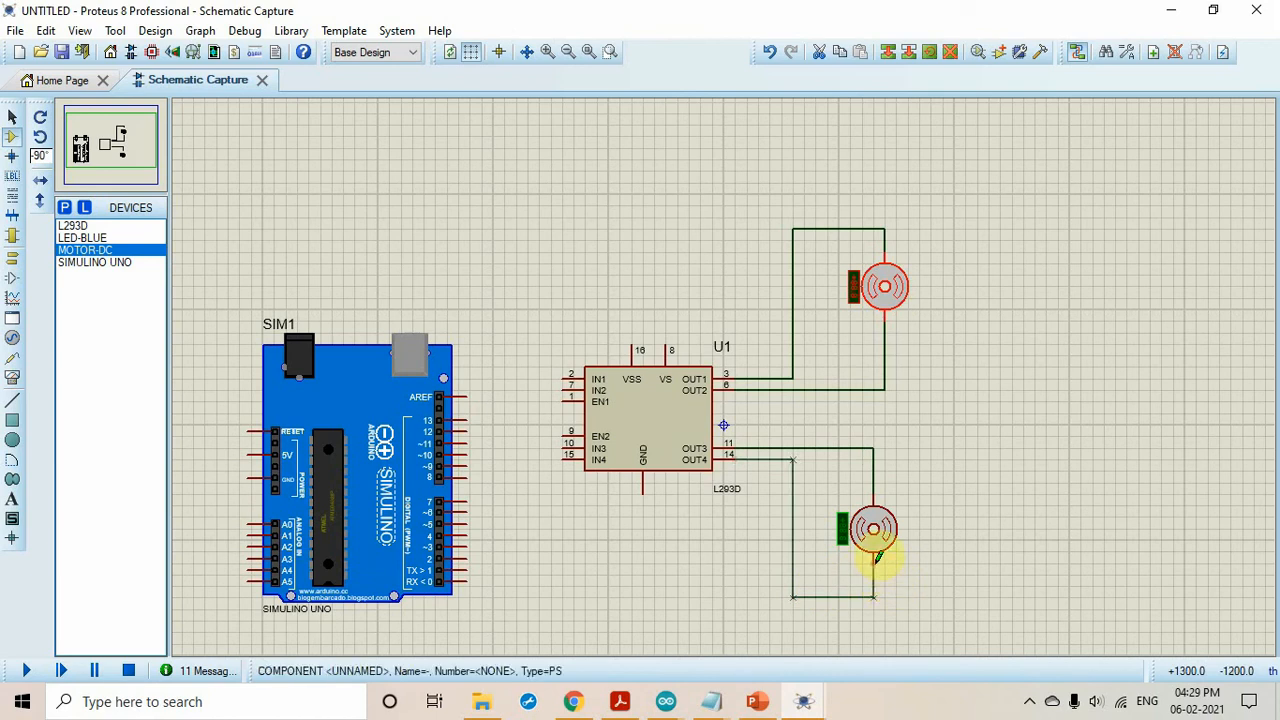
left_click(875, 557)
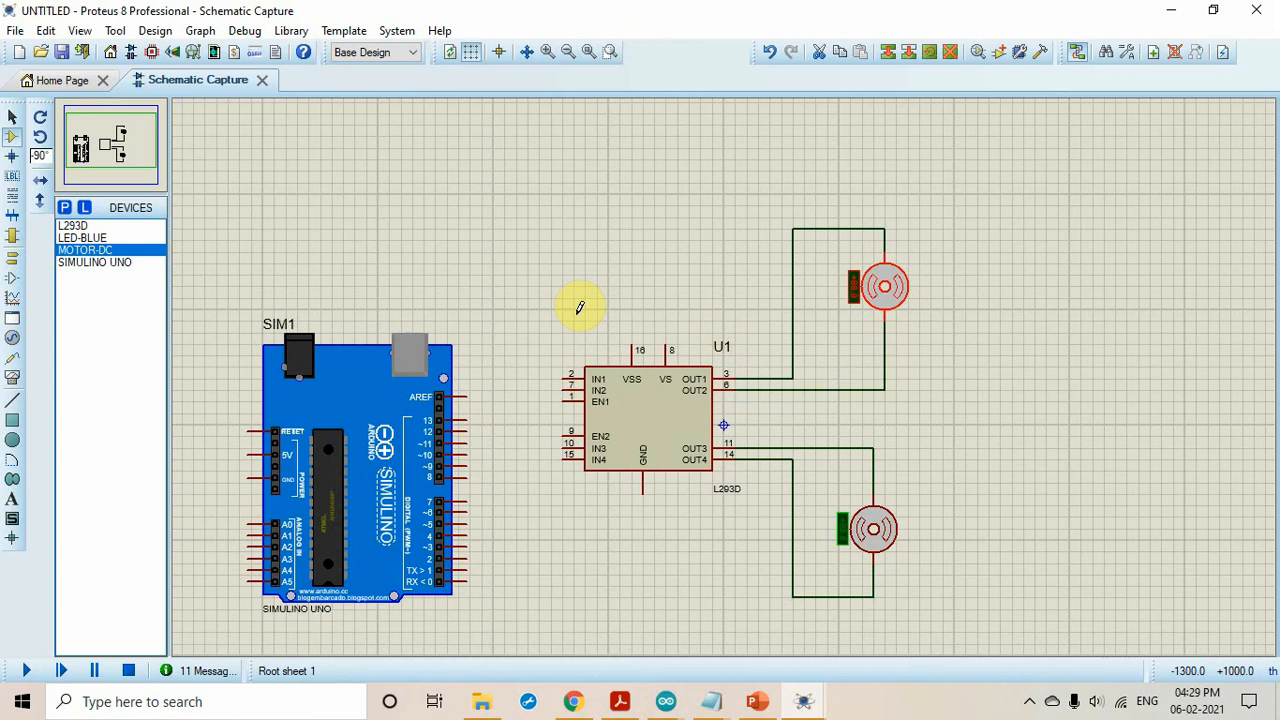
Step: Move the SIMULINO UNO up and slightly left, deselect it, and leave motor placement for selection mode
left_click(421, 448)
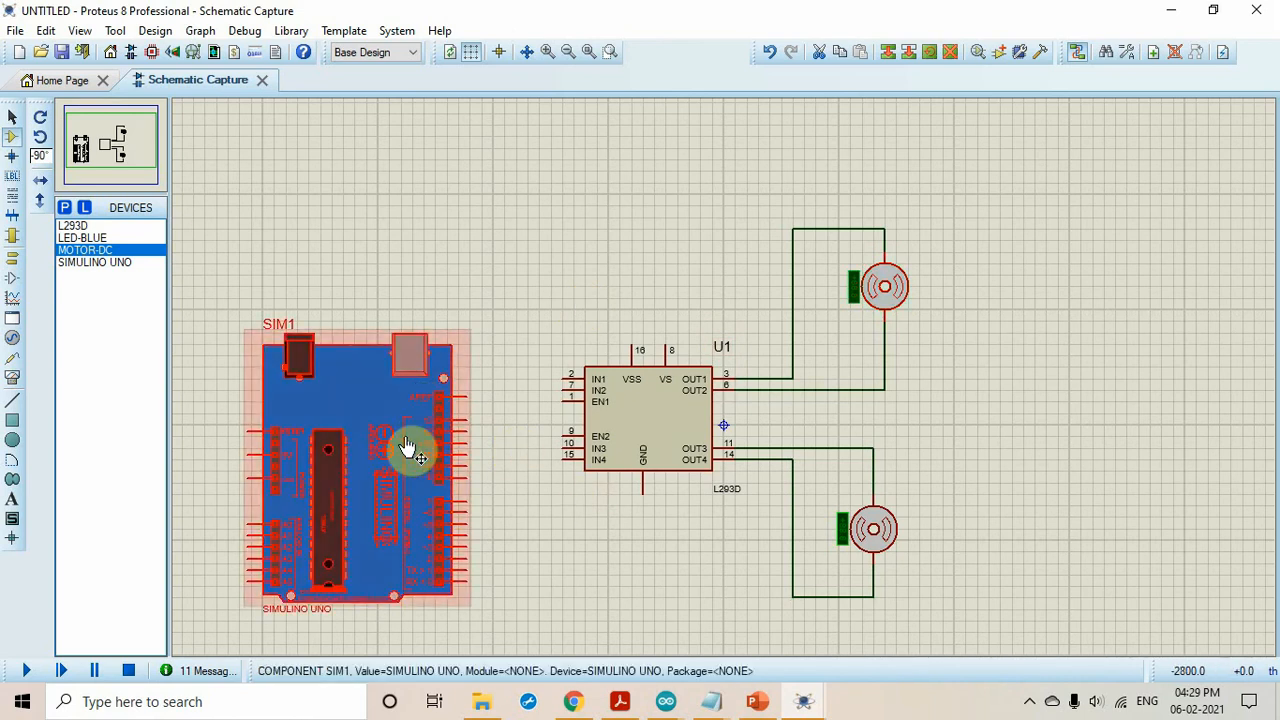
left_click_drag(401, 497, 380, 400)
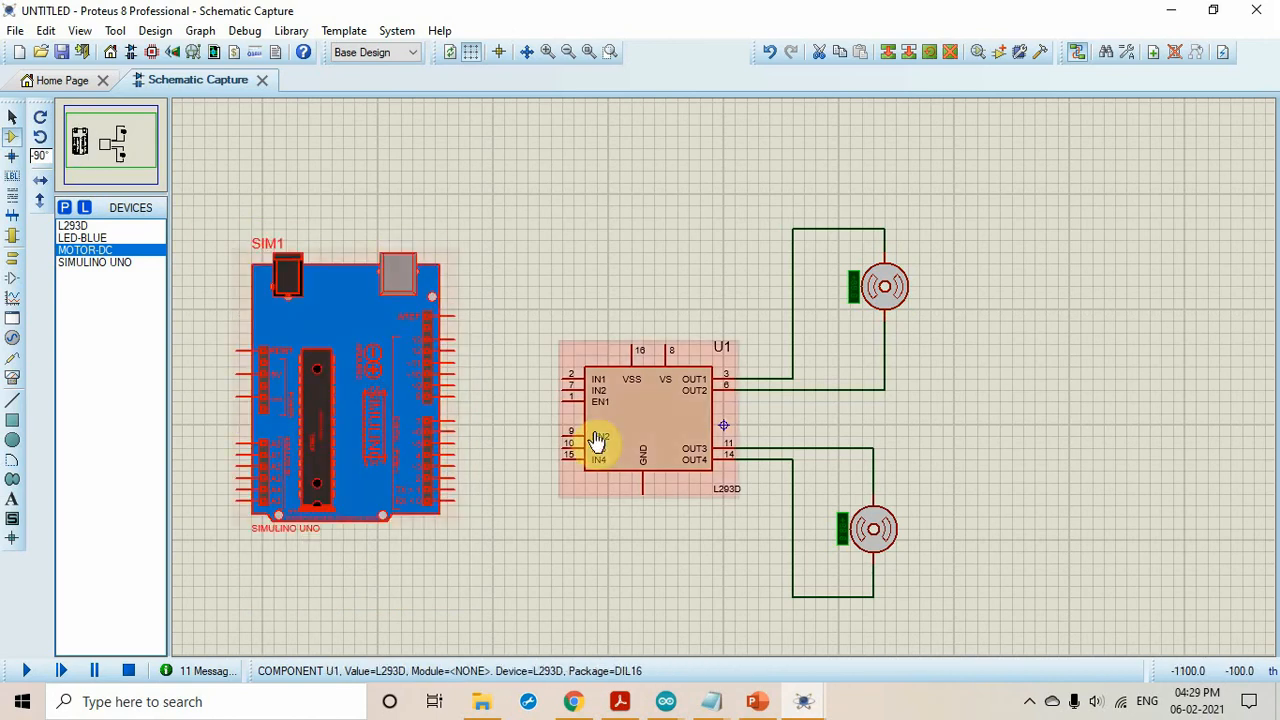
left_click(493, 525)
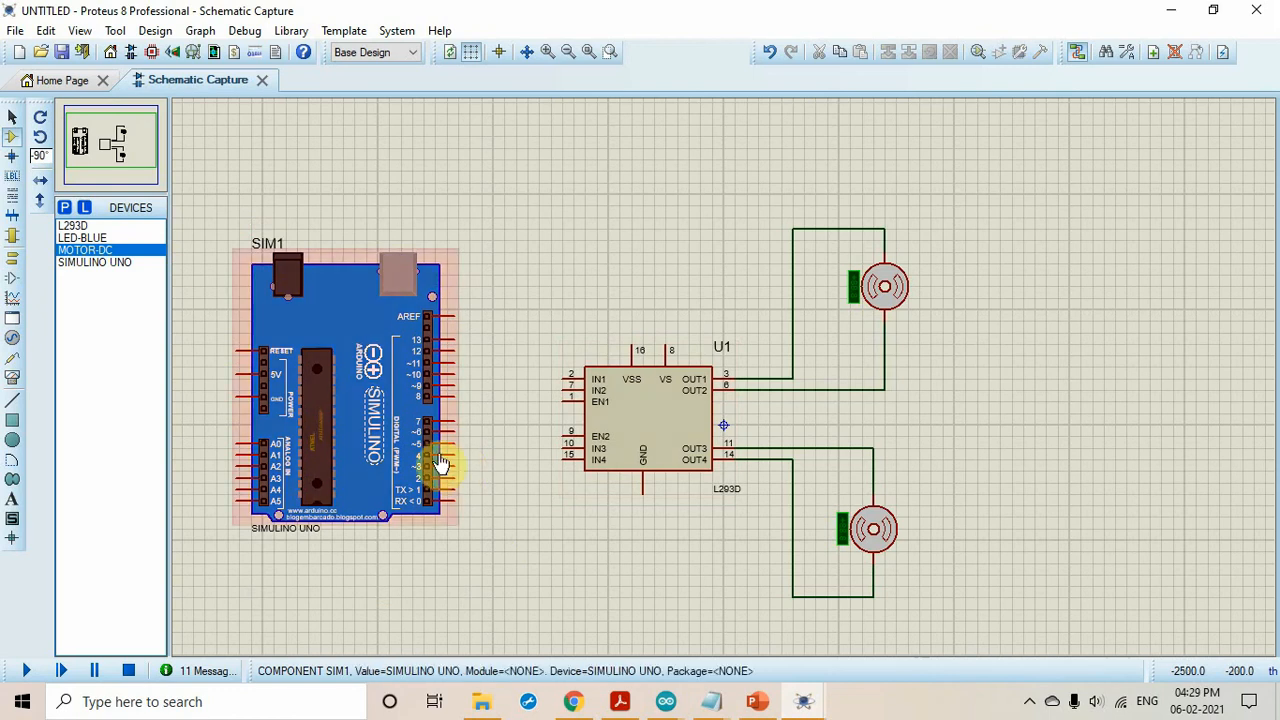
left_click(481, 505)
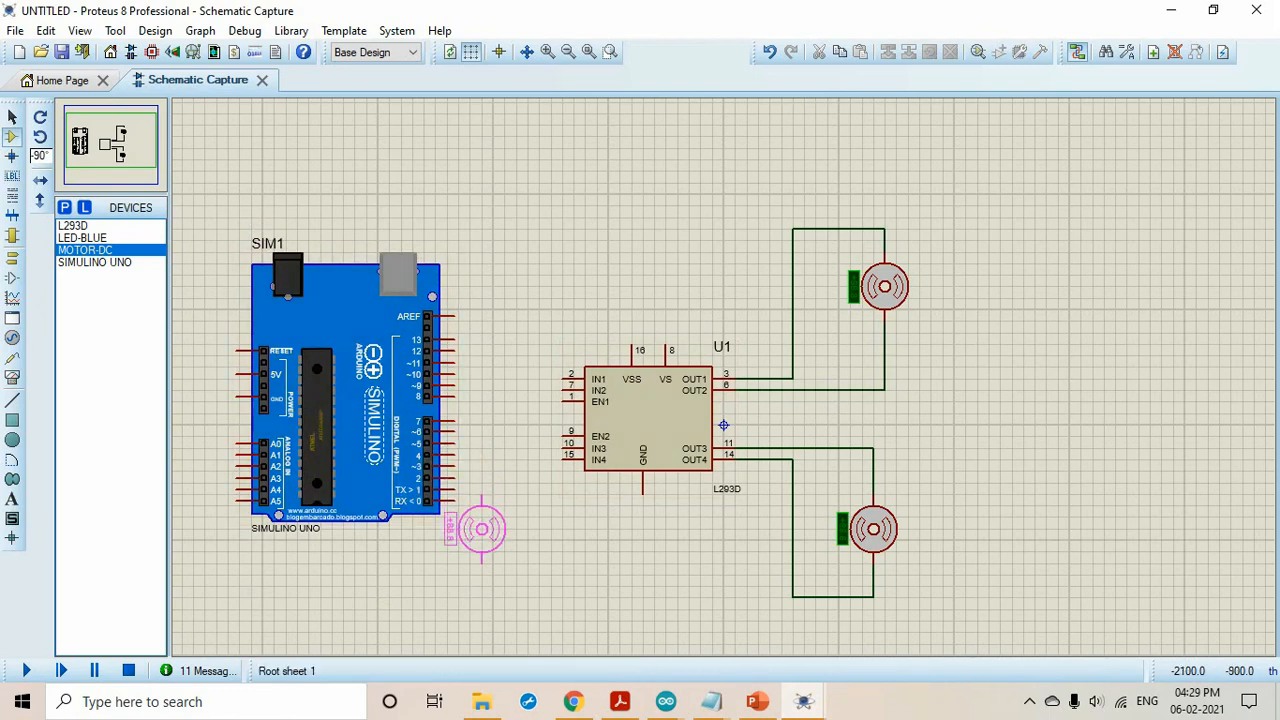
left_click(482, 528)
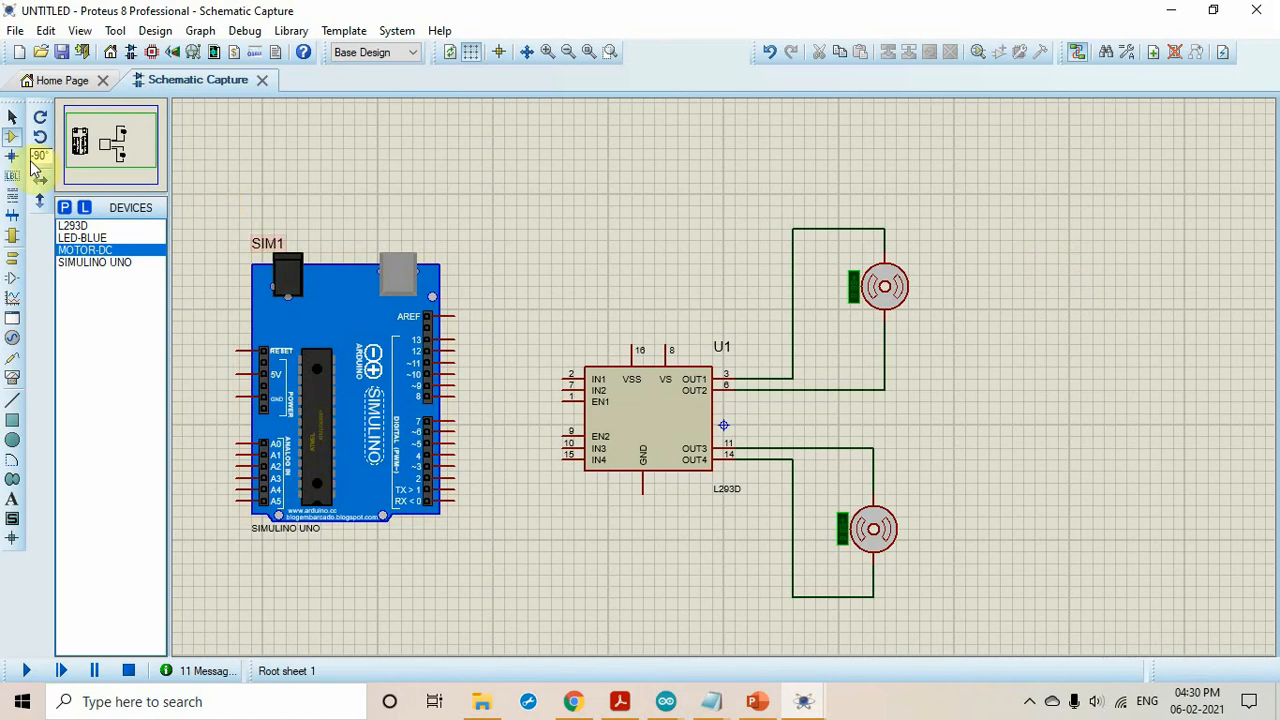
left_click(11, 117)
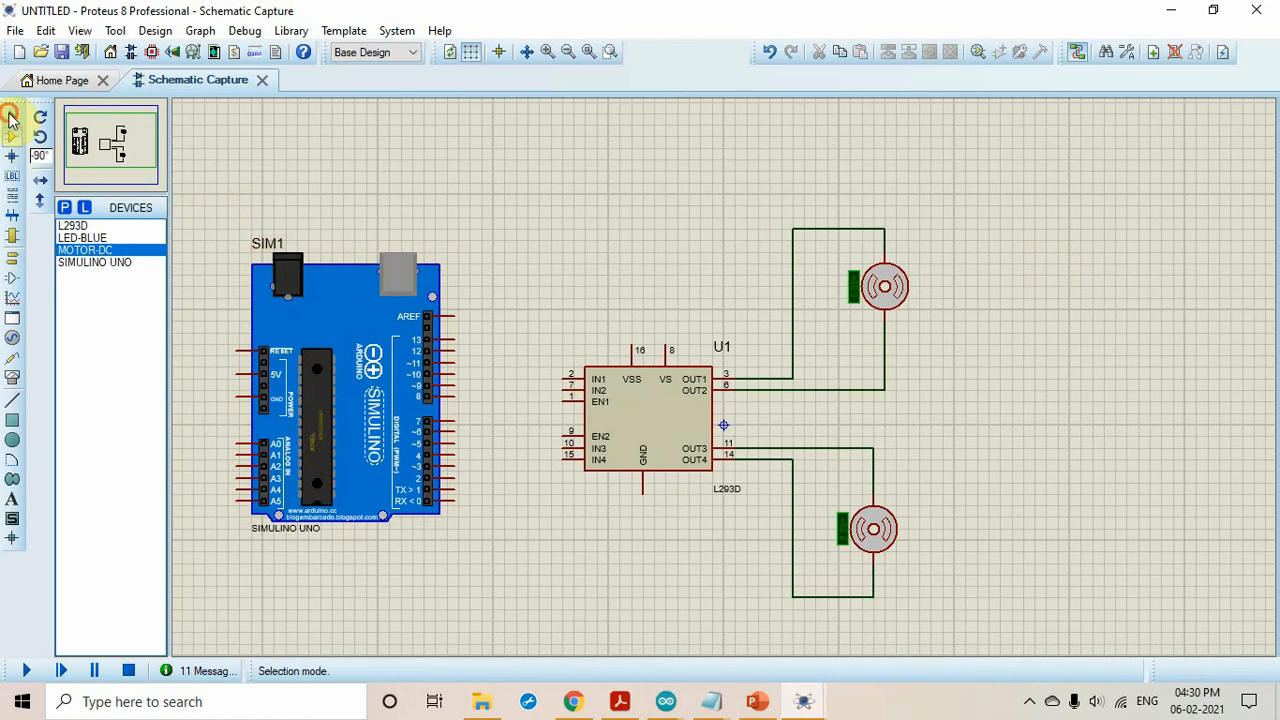
Step: Wire the SIMULINO UNO's digital pin 2 to the L293D's IN1 and pin 3 to IN2
left_click(455, 480)
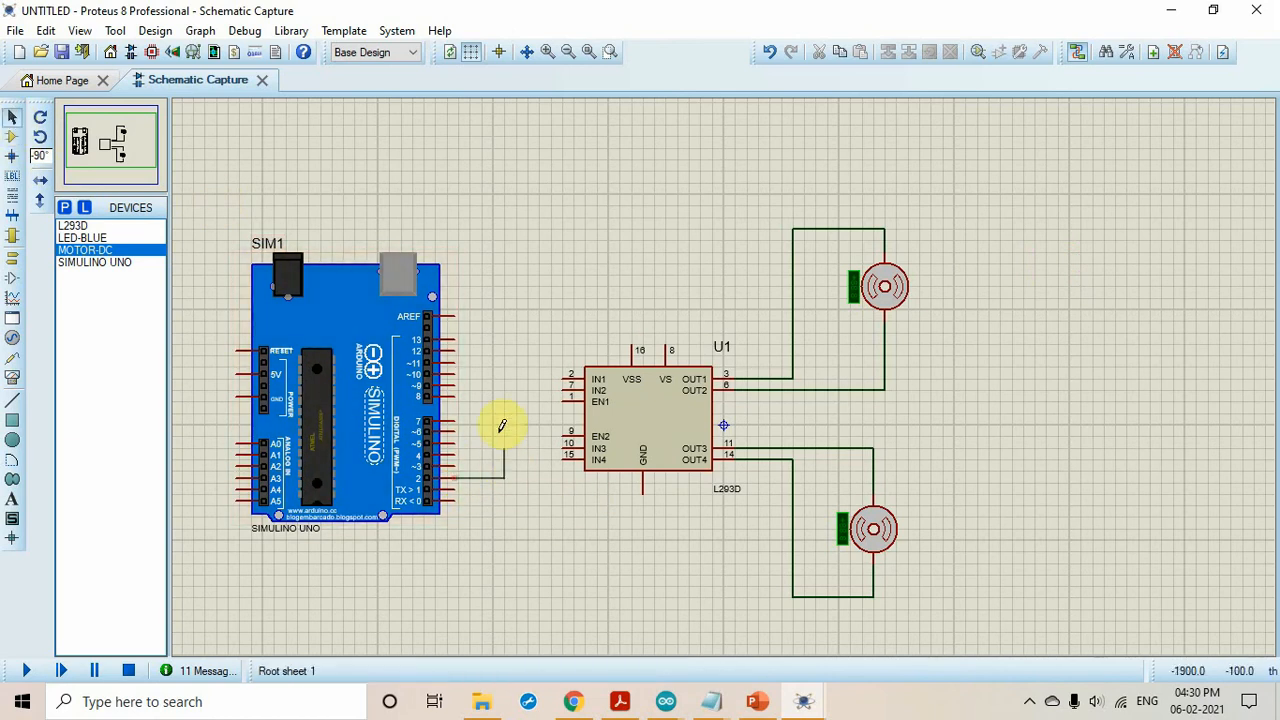
left_click(493, 378)
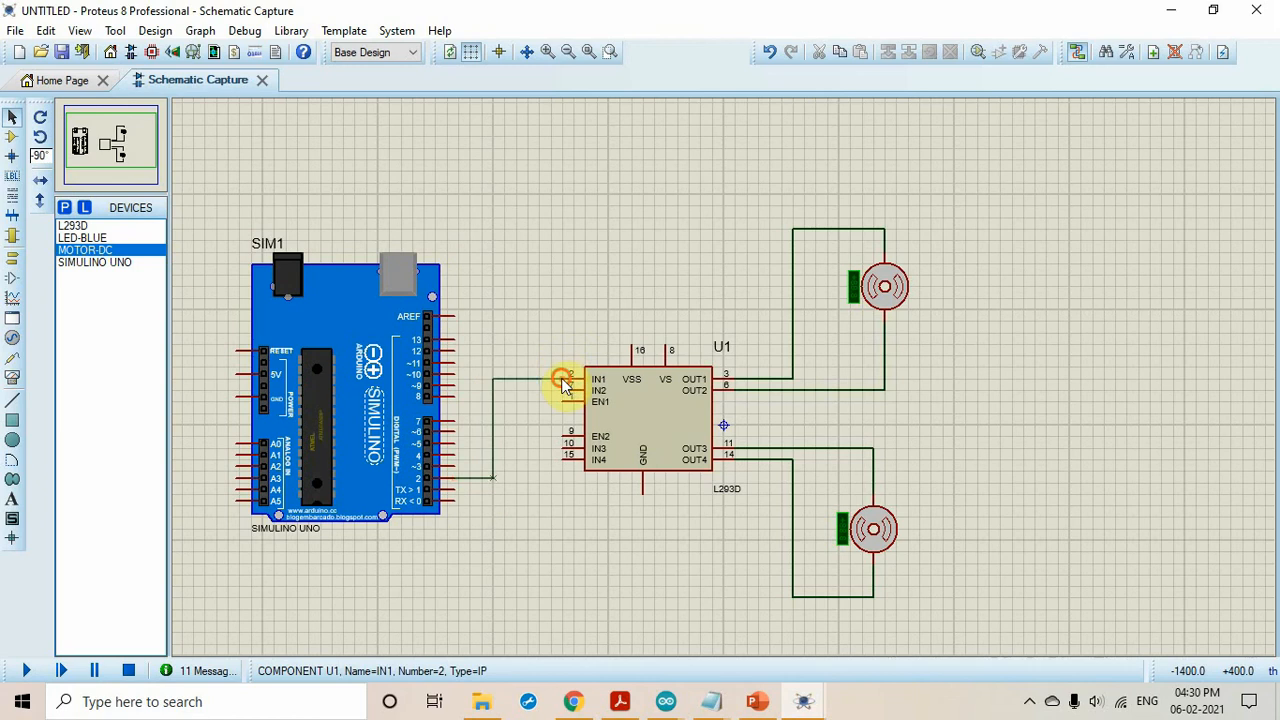
left_click(566, 377)
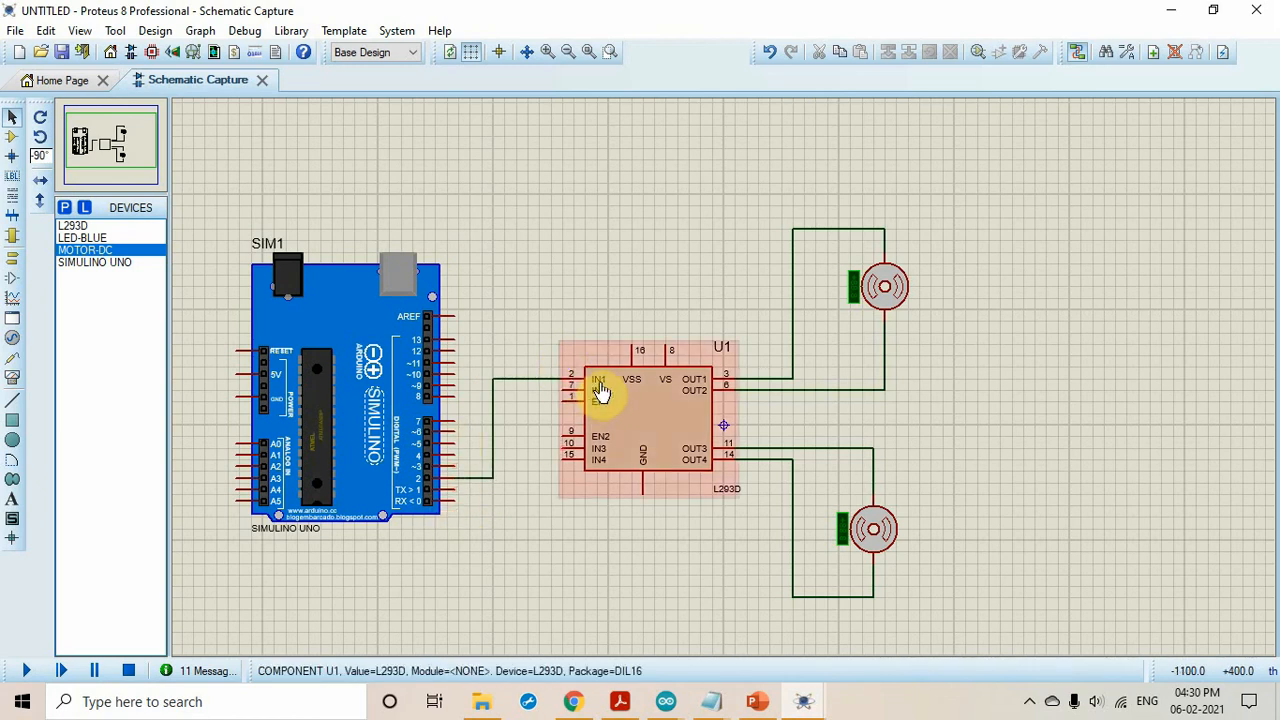
left_click(455, 466)
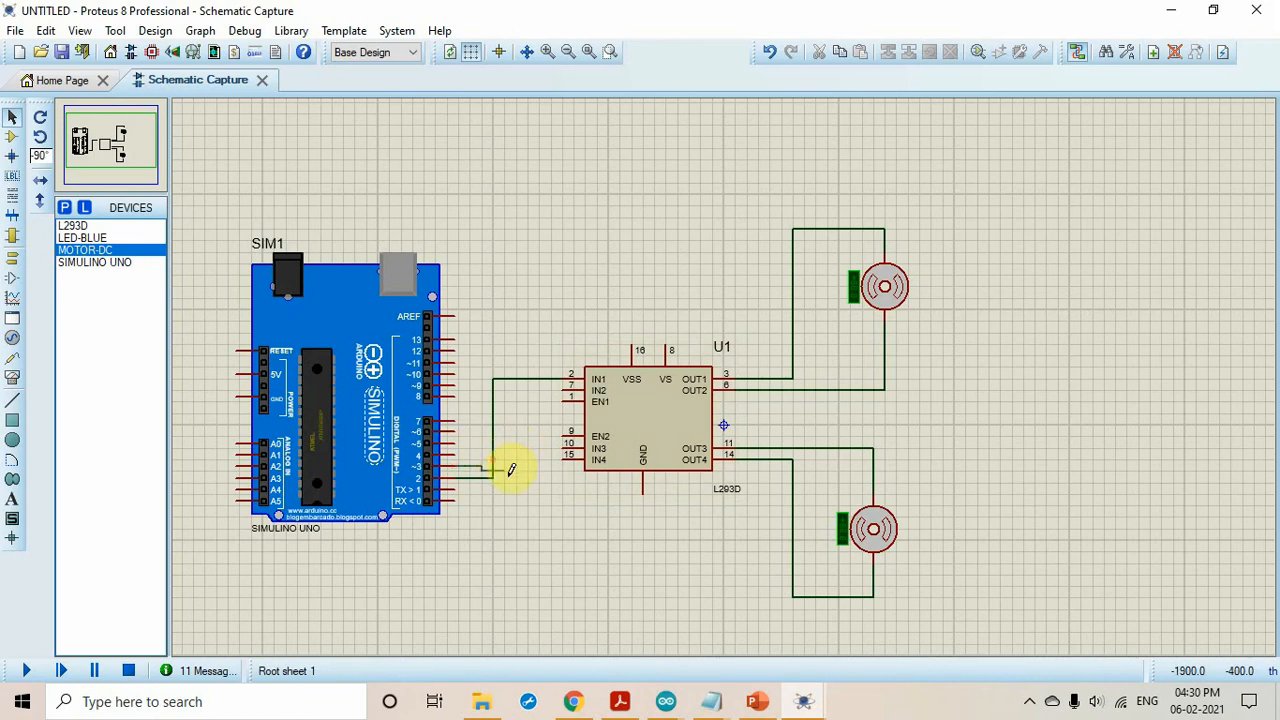
right_click(517, 470)
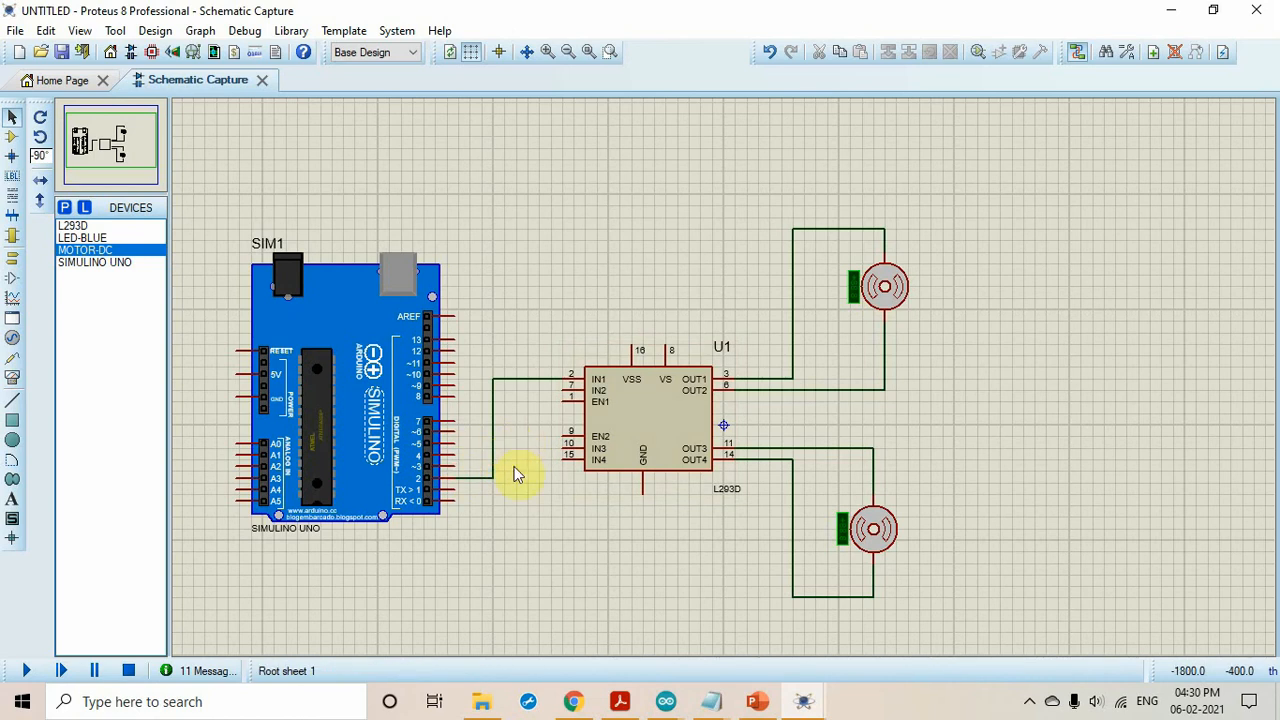
left_click(456, 466)
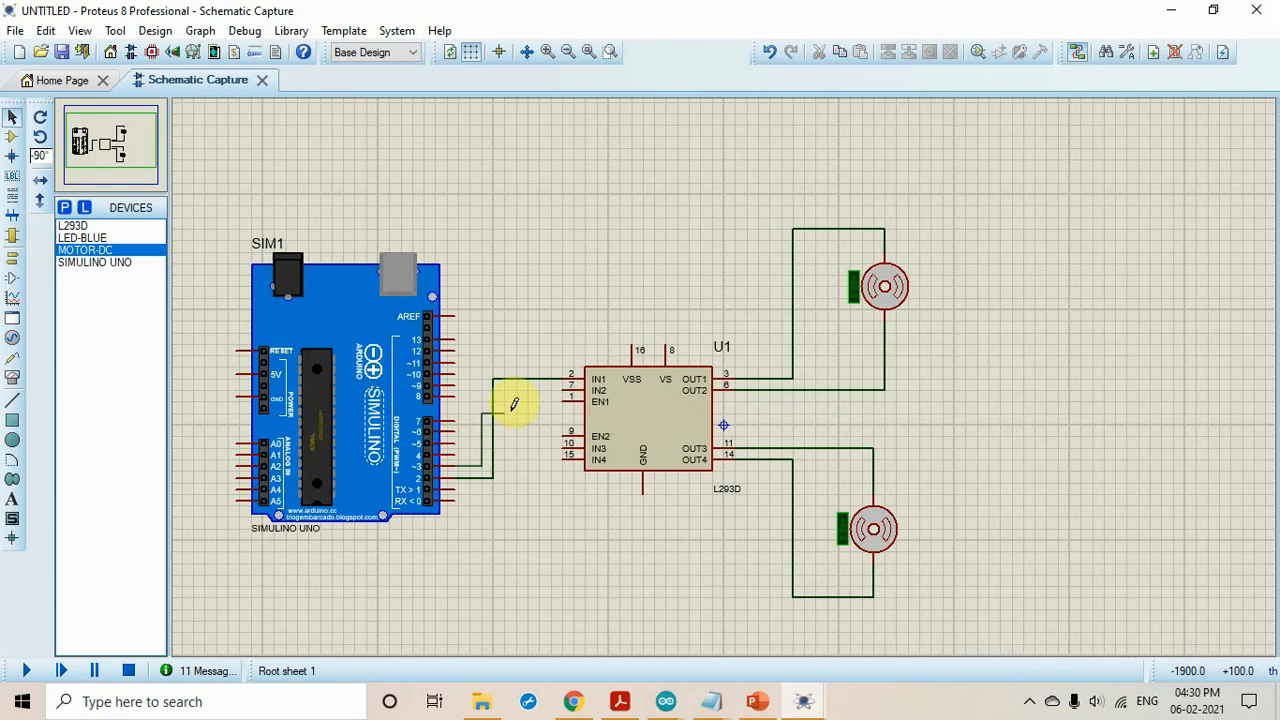
left_click(561, 388)
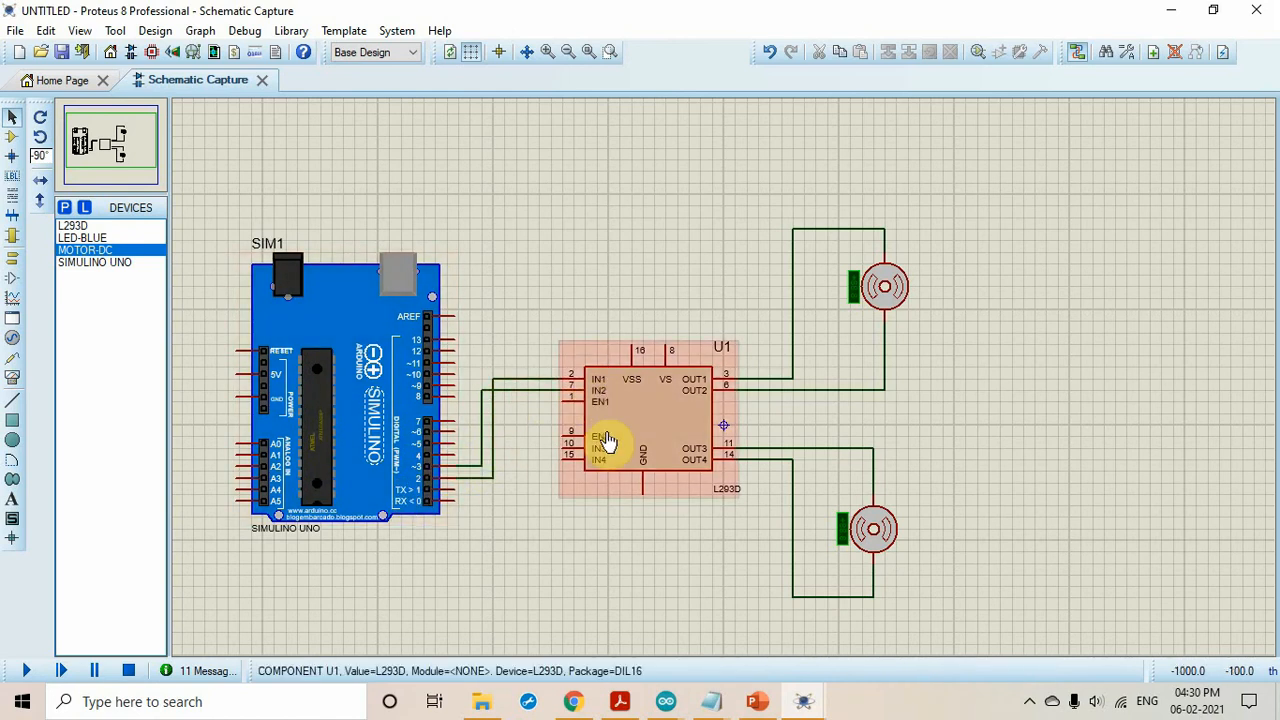
Step: Wire the SIMULINO UNO's digital pin 4 to the L293D's IN3 and pin 5 to IN4, routing around the other input pins
left_click(458, 454)
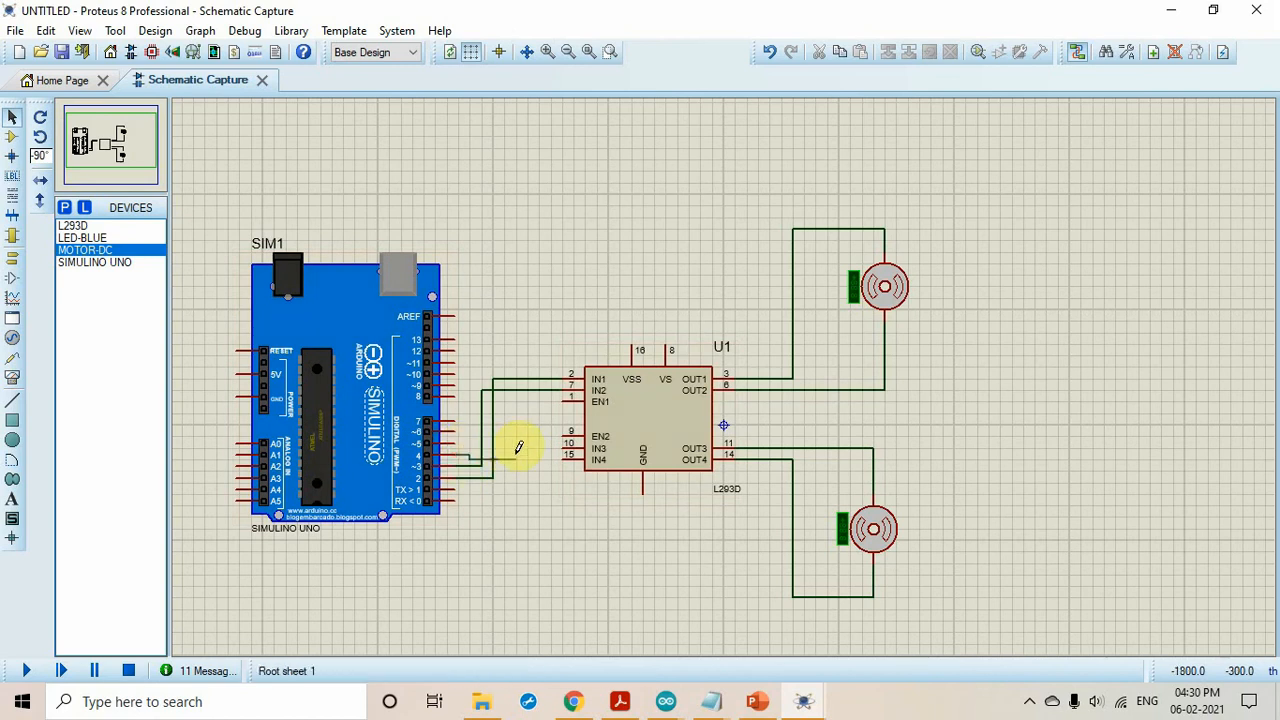
left_click(556, 442)
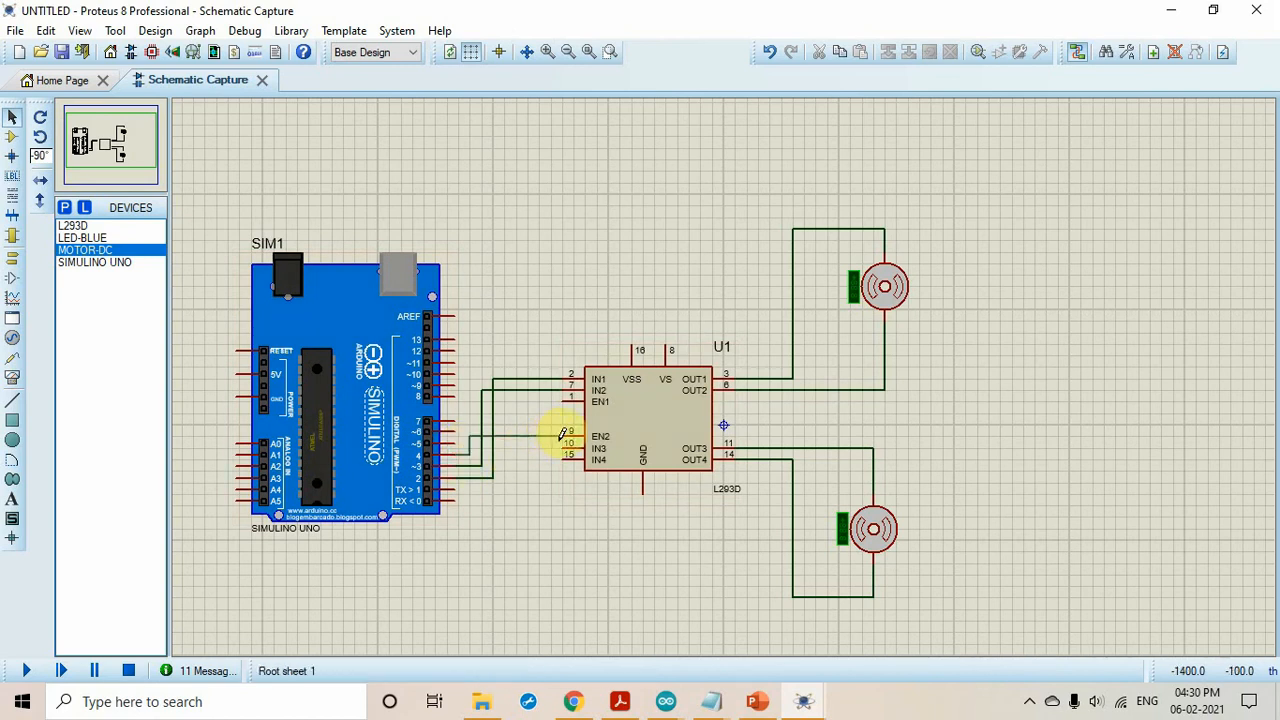
left_click(567, 446)
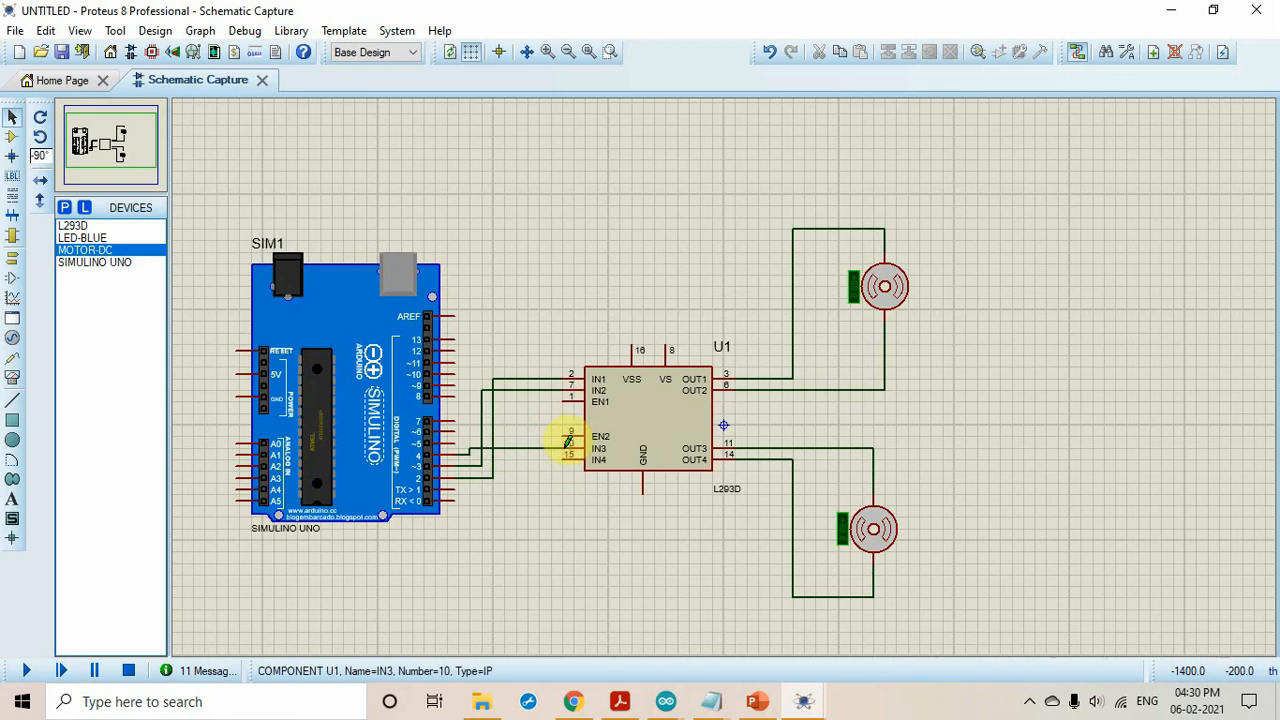
left_click(458, 433)
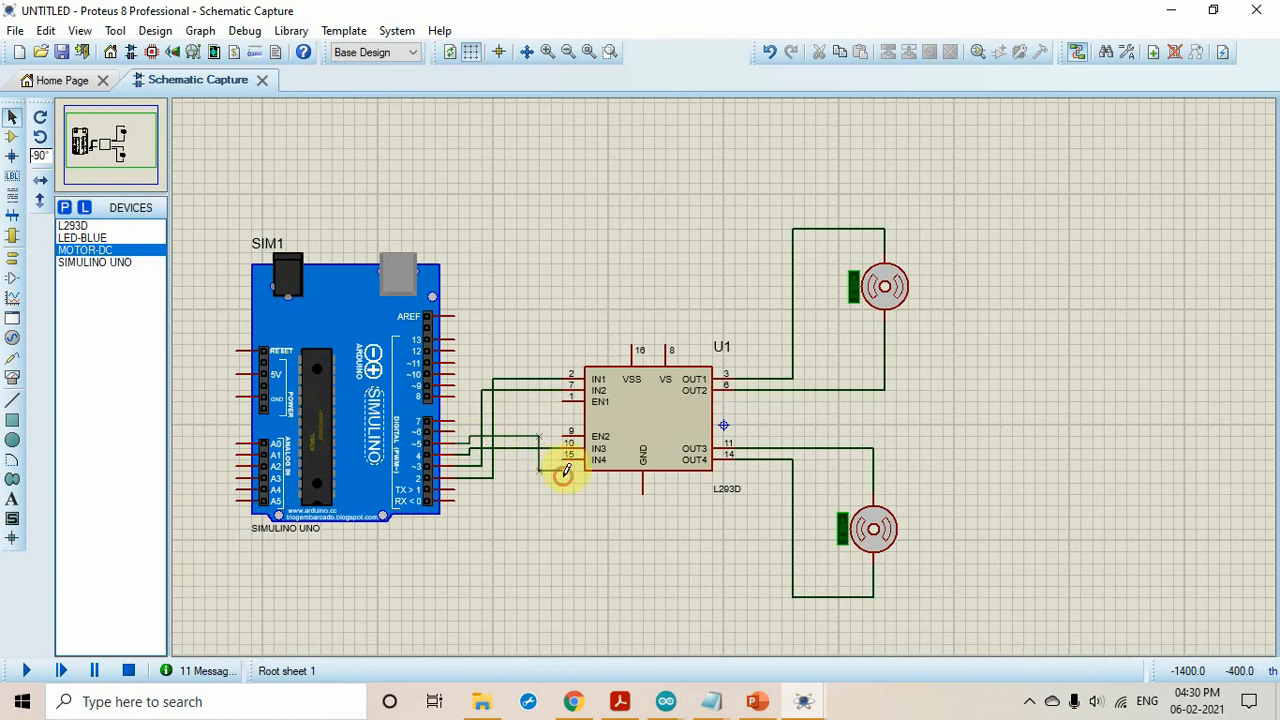
left_click(562, 456)
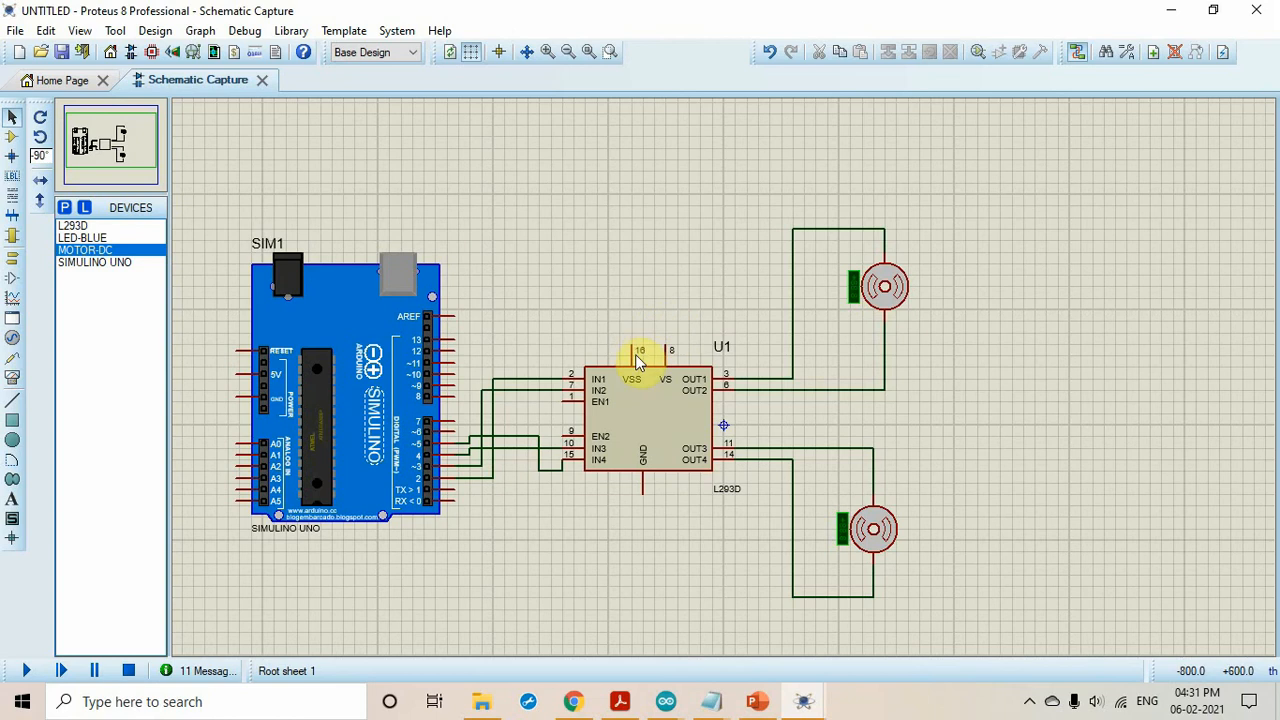
Step: Place a power terminal on the L293D's VSS pin
left_click(13, 257)
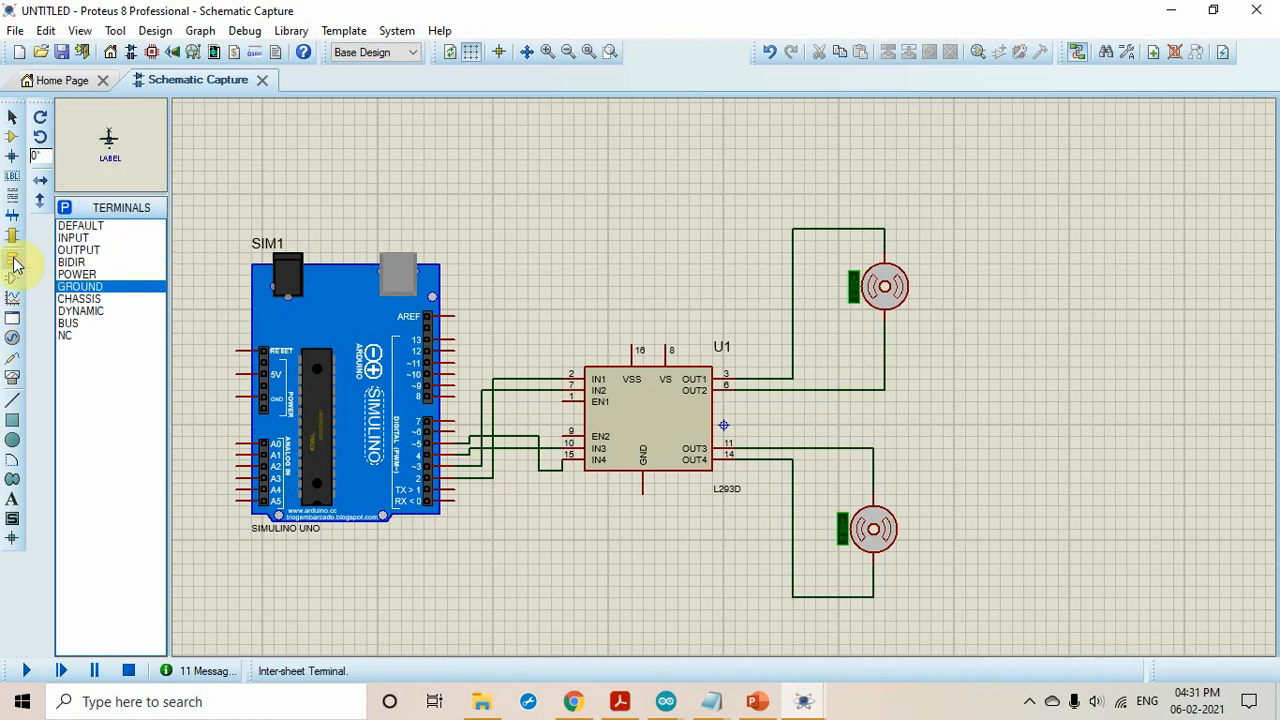
left_click(80, 276)
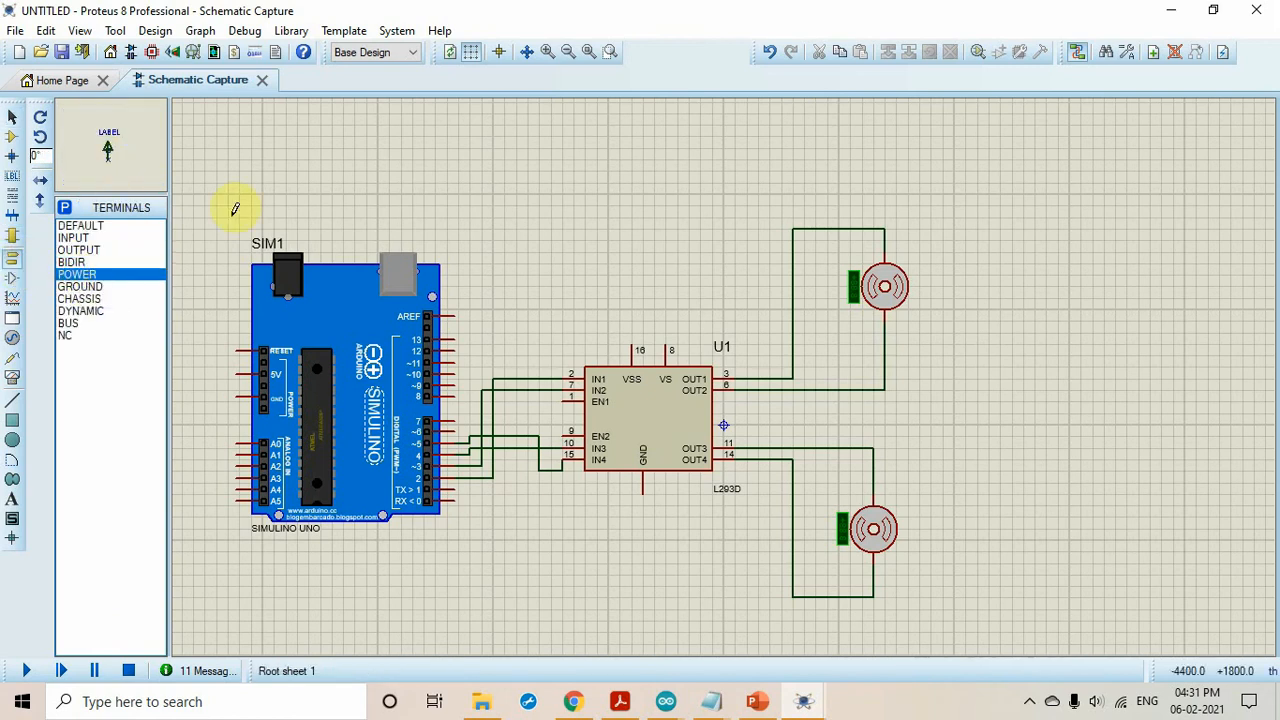
left_click(648, 279)
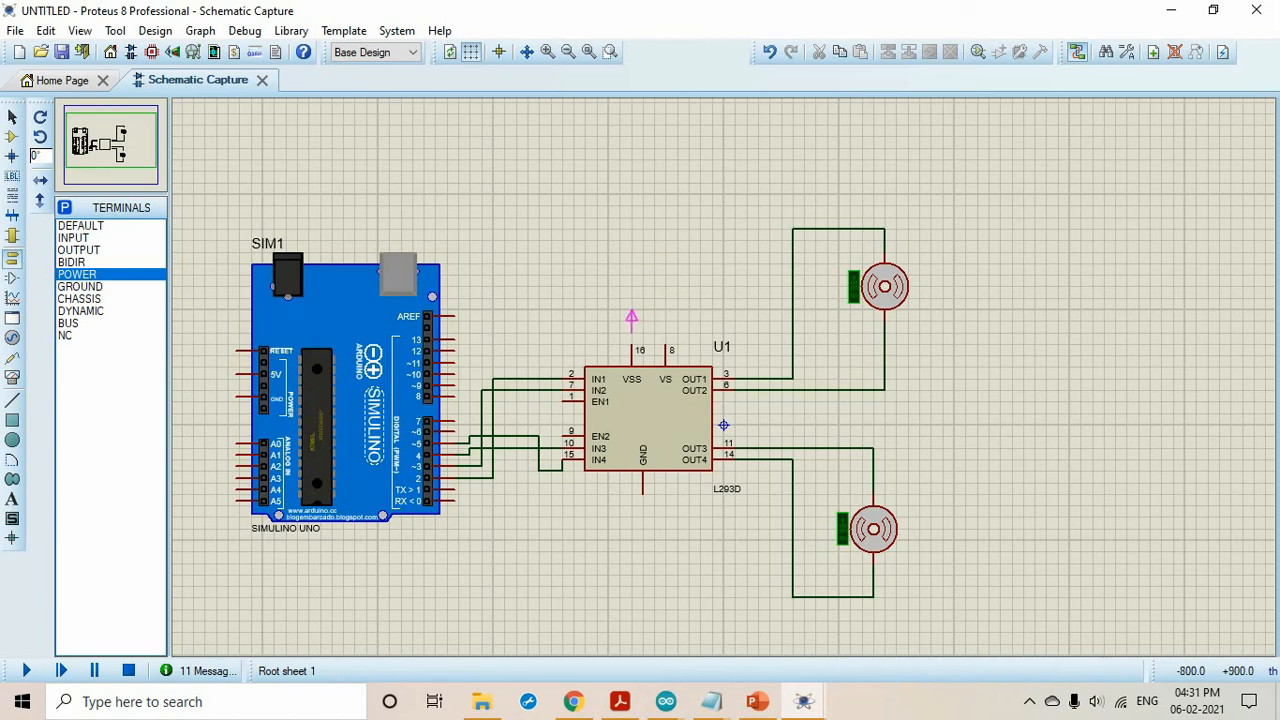
left_click(631, 336)
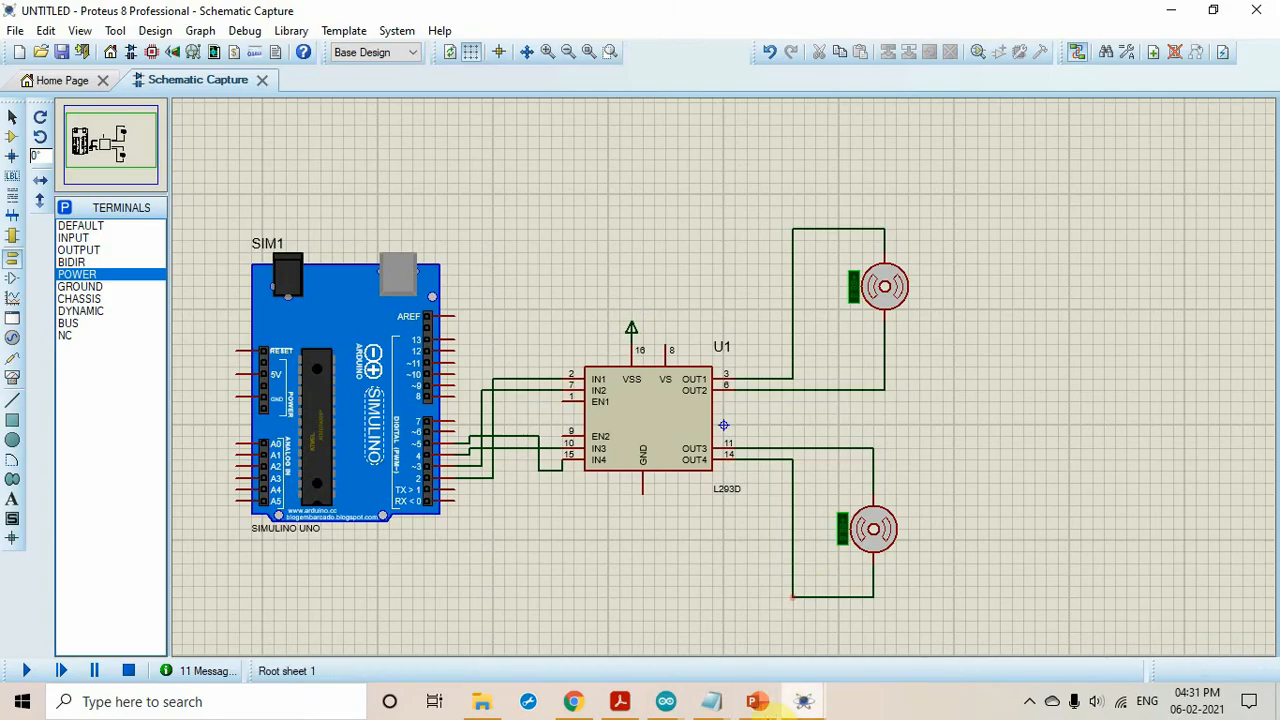
Step: Switch to PowerPoint to check the L293D's VSS and VS supply voltages on the Stop Condition slide, and return to Proteus
left_click(757, 701)
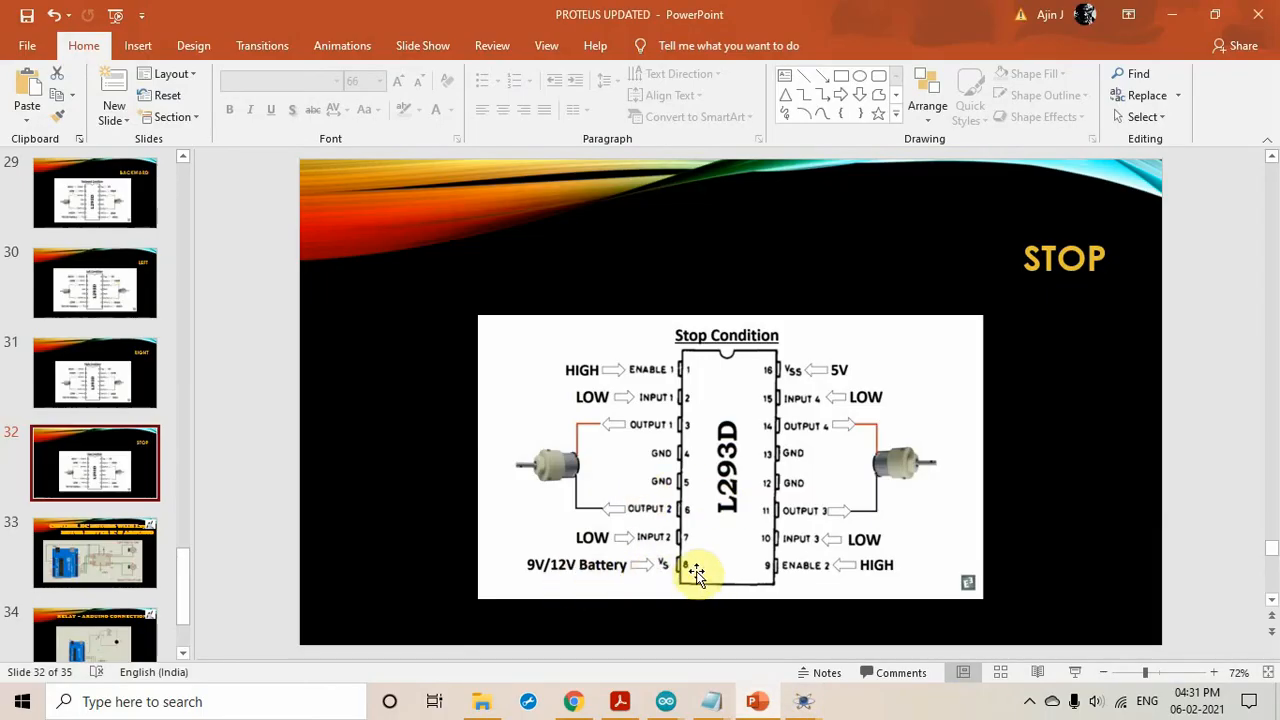
mouse_move(803, 701)
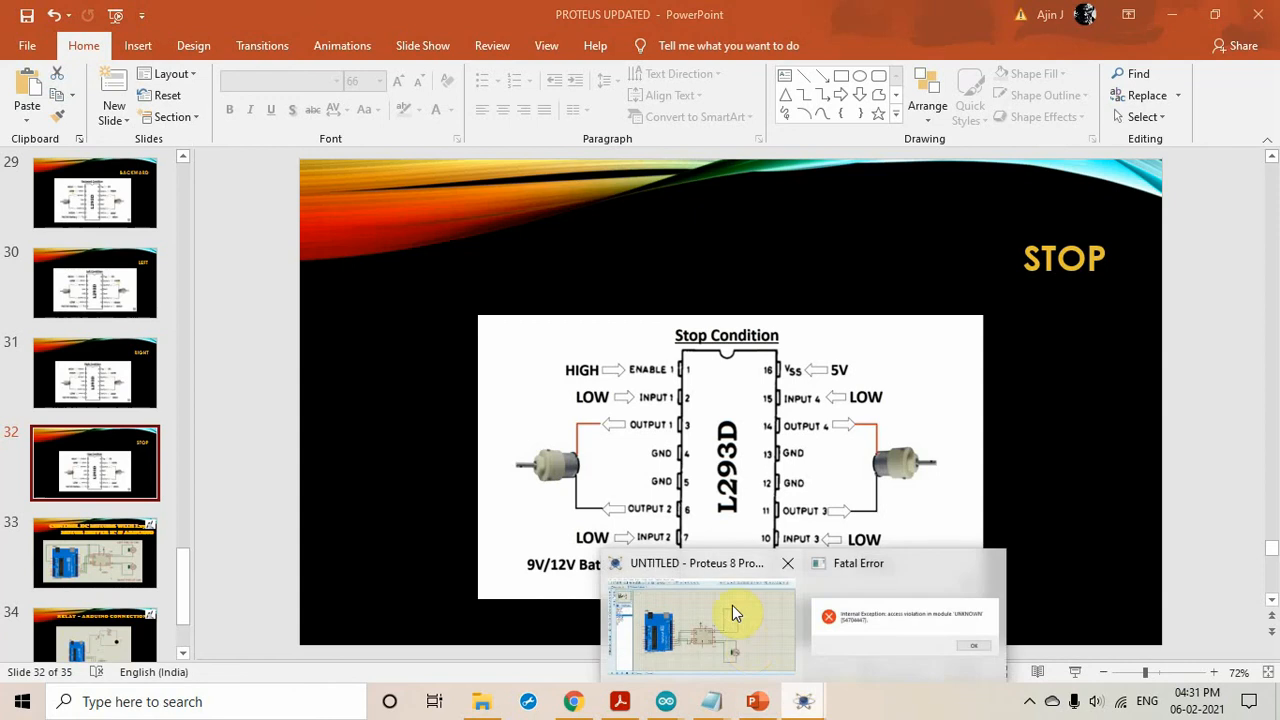
left_click(718, 649)
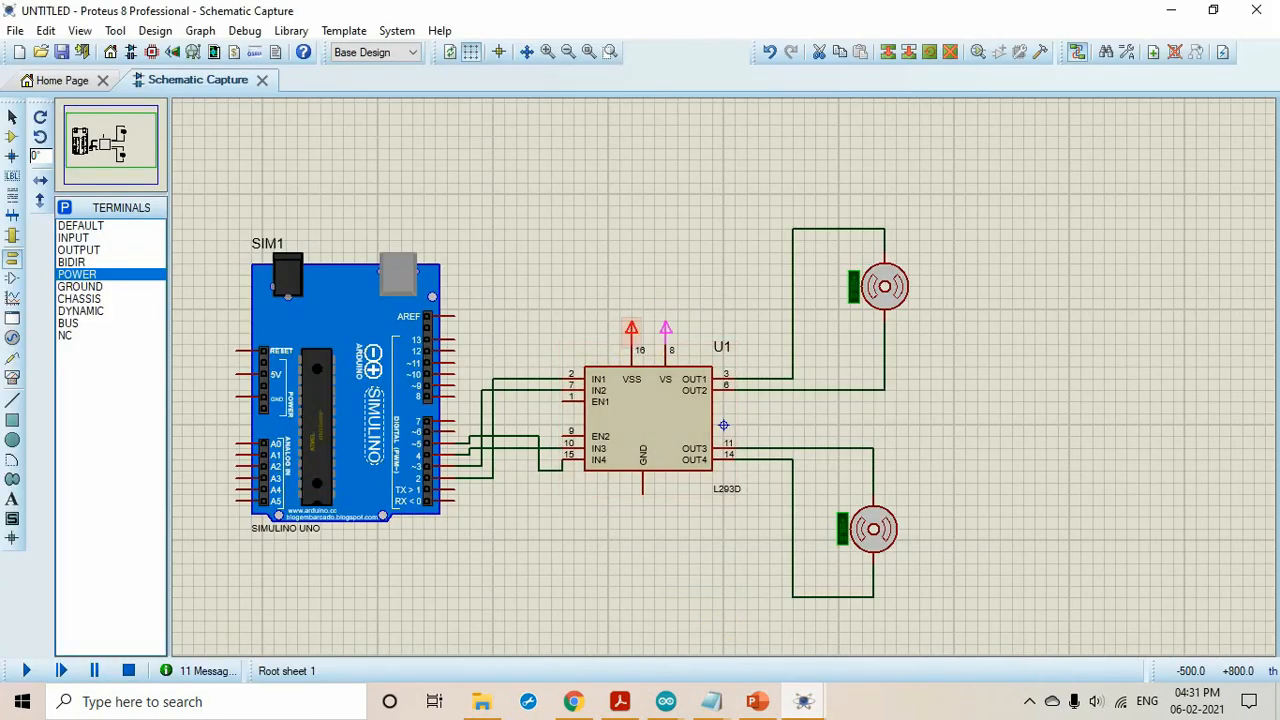
Step: Try to move the power terminal from the L293D's VSS pin onto VS, and delete the terminal with its wire
left_click(666, 334)
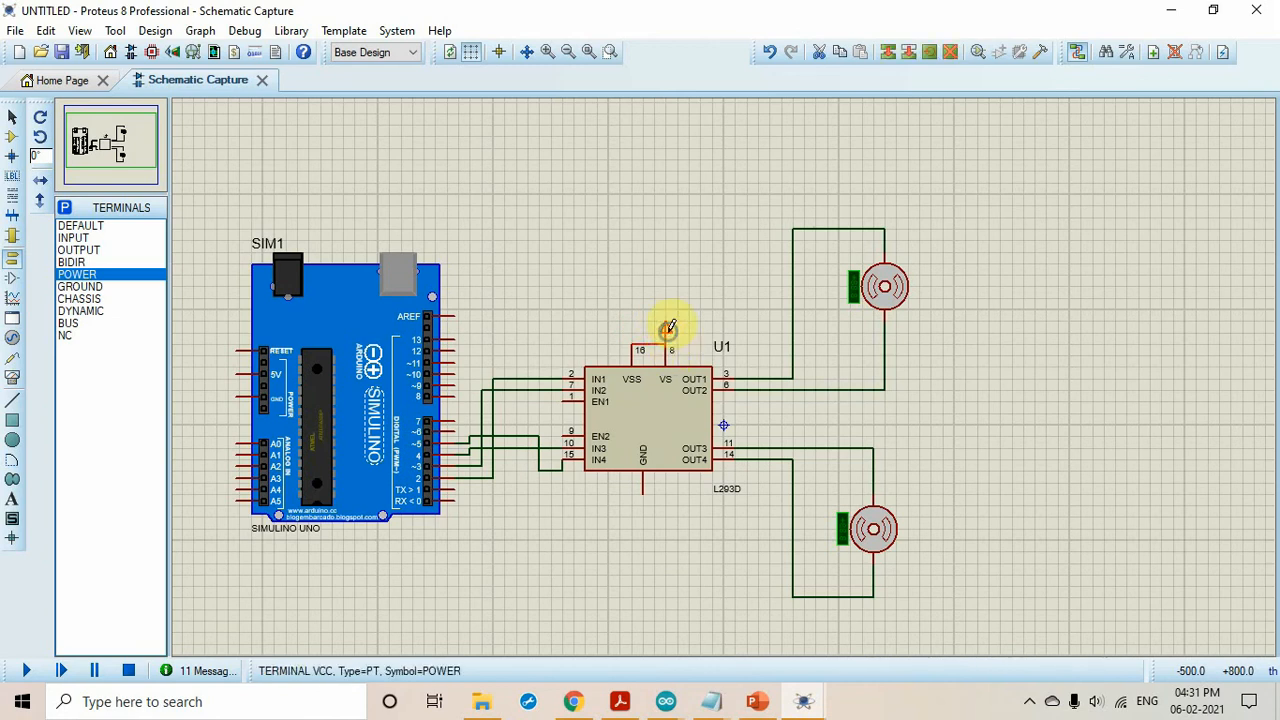
right_click(670, 338)
left_click(725, 376)
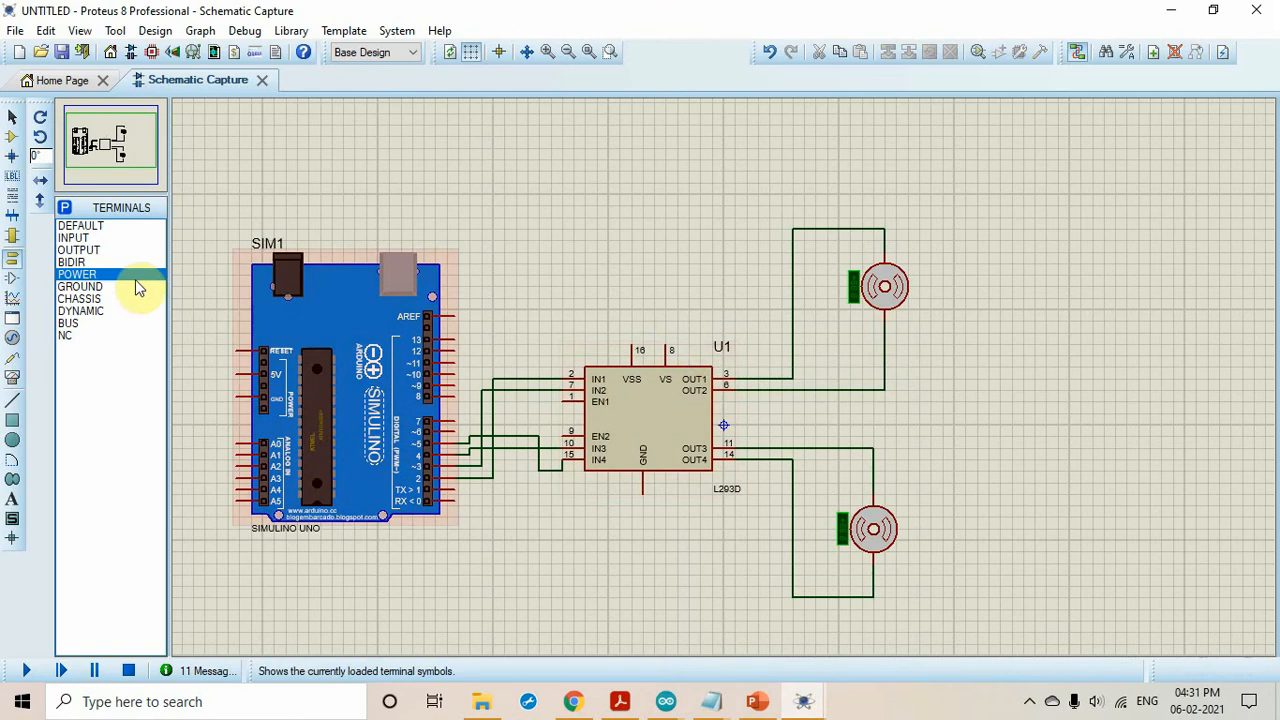
Step: Place a power terminal on the L293D's VS pin and label it +12V
left_click(667, 336)
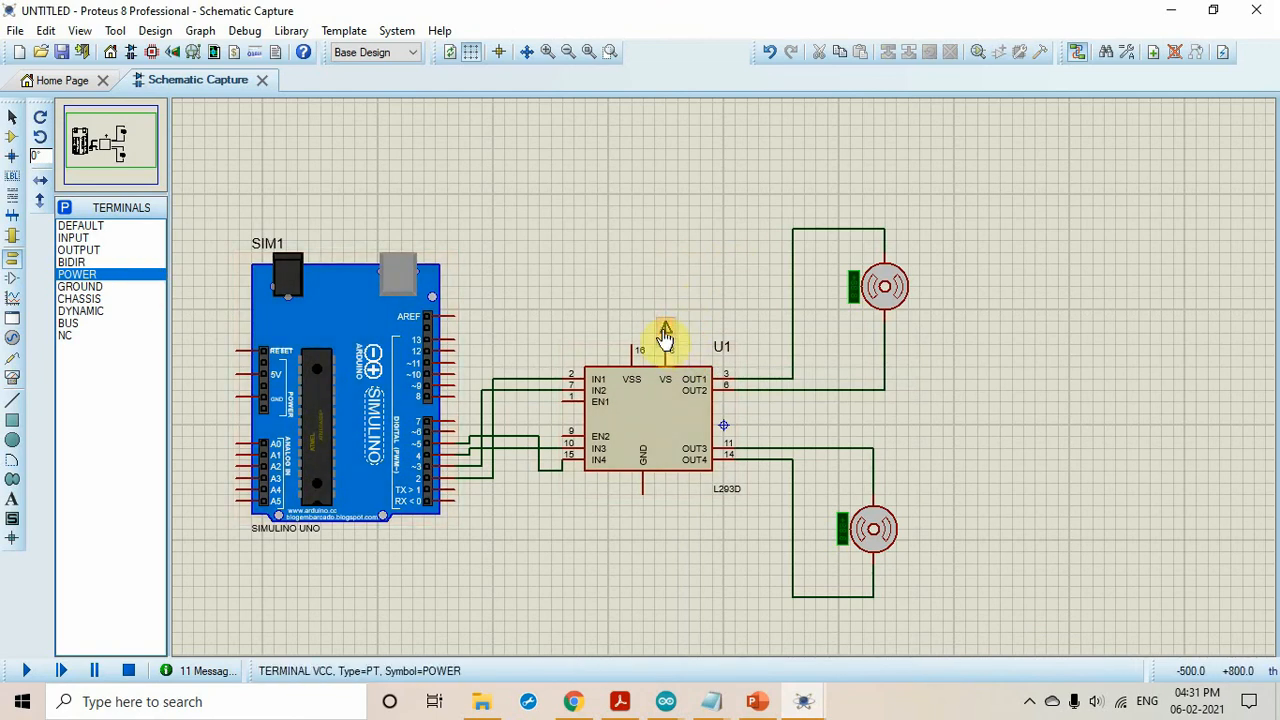
double_click(665, 336)
left_click(550, 188)
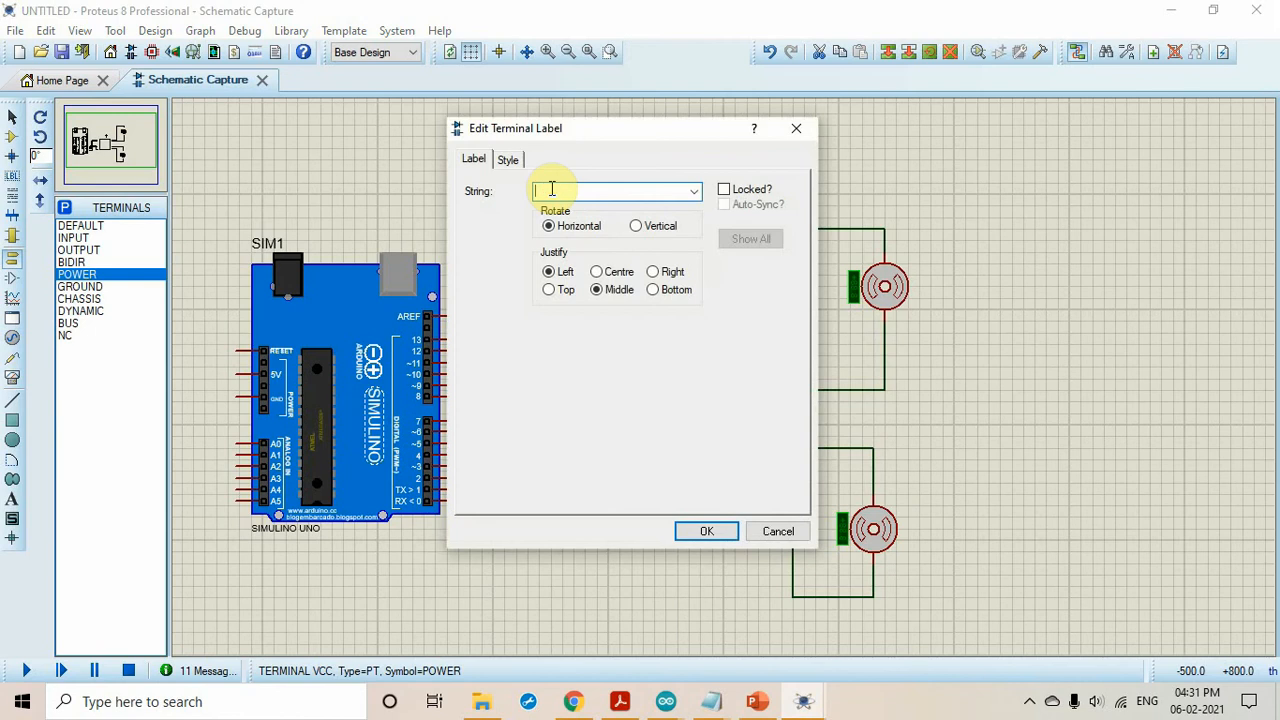
type("+12V")
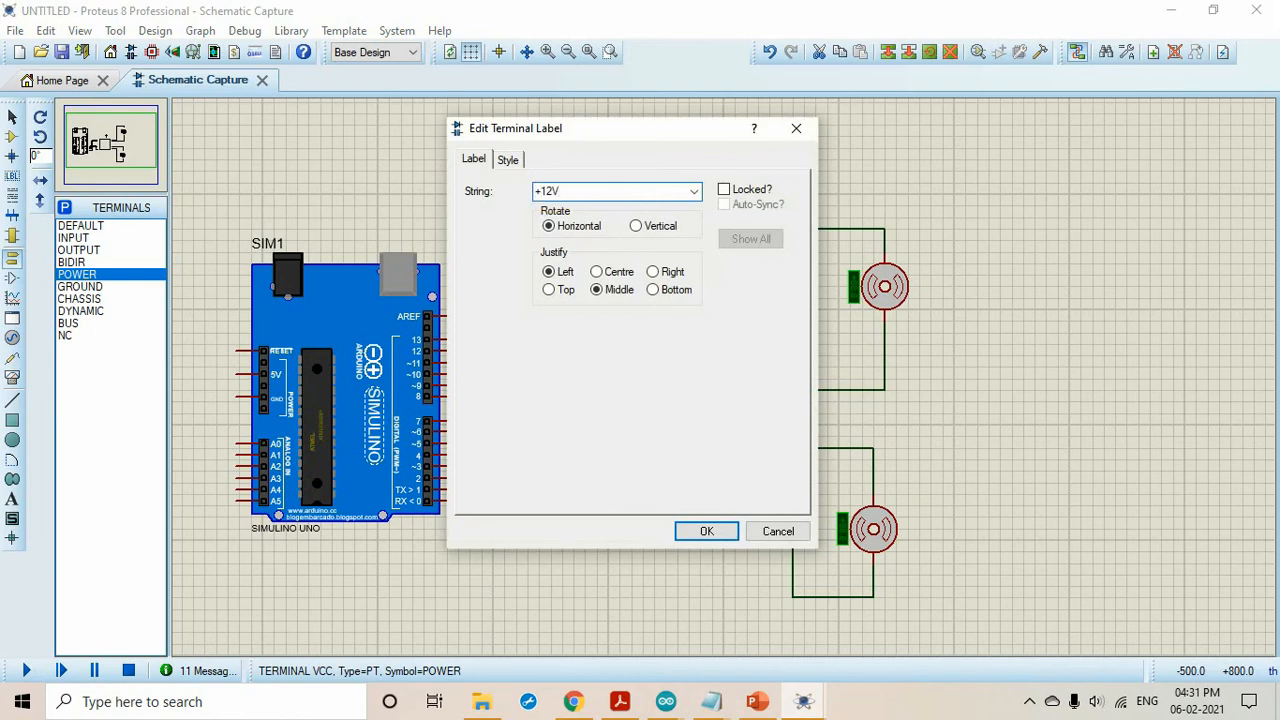
key("Return")
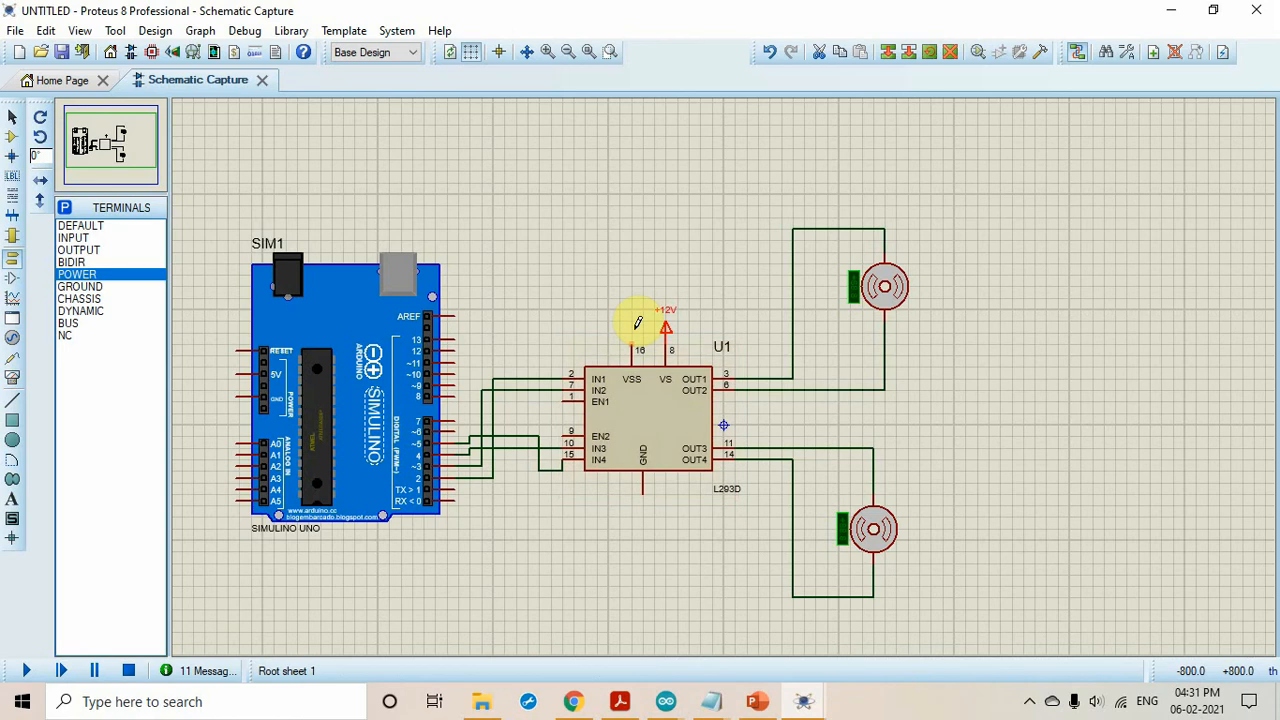
Step: Wire the SIMULINO UNO's 5V pin to the L293D's VSS pin, routing the wire around above the board
left_click(224, 370)
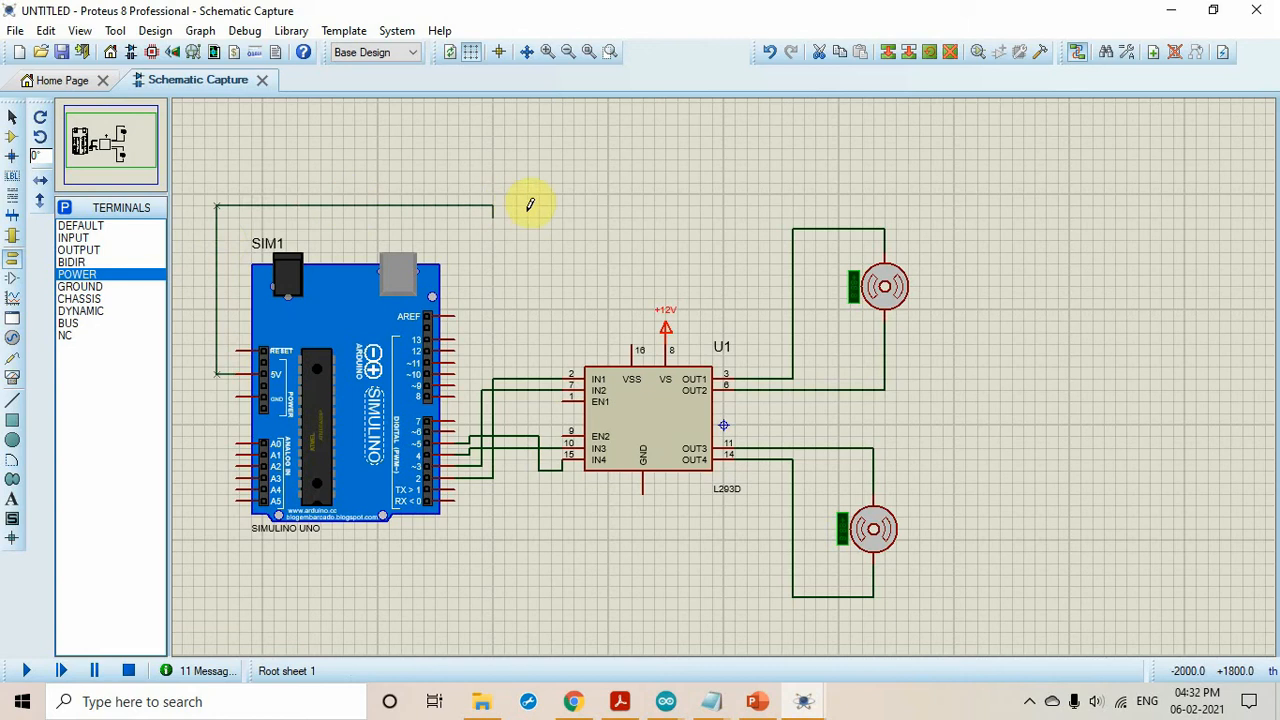
left_click(632, 338)
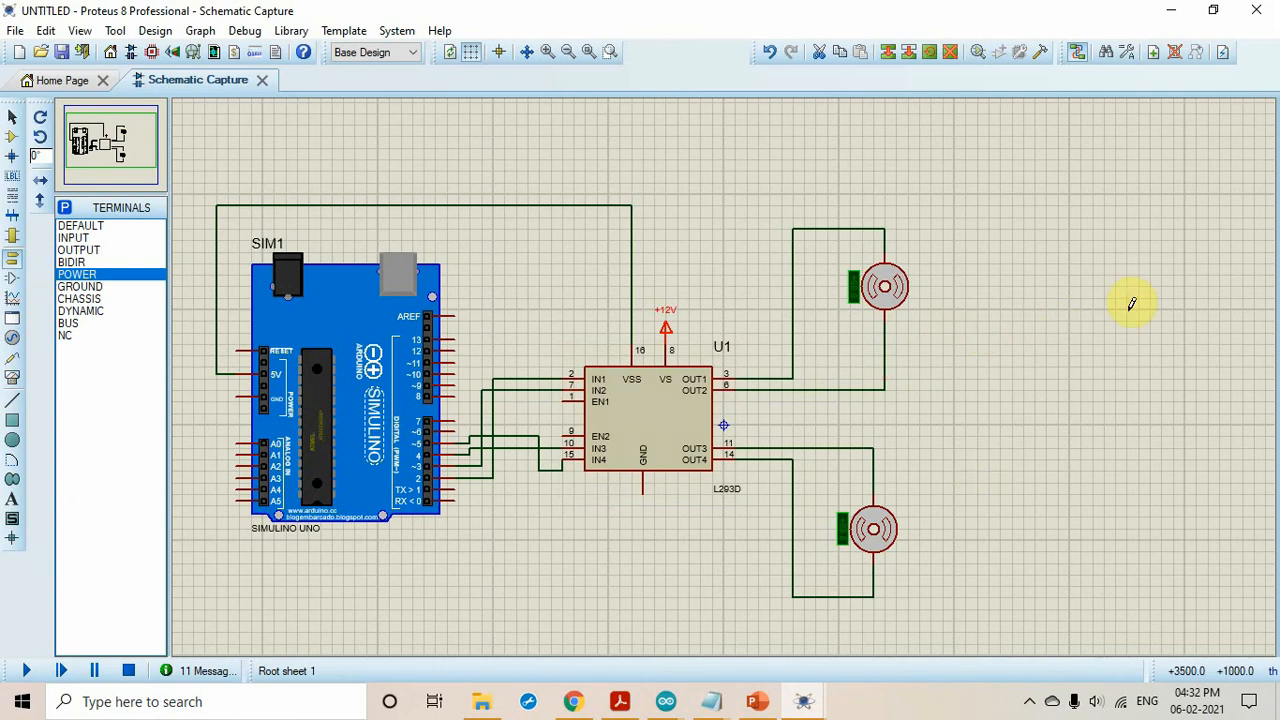
left_click(878, 400)
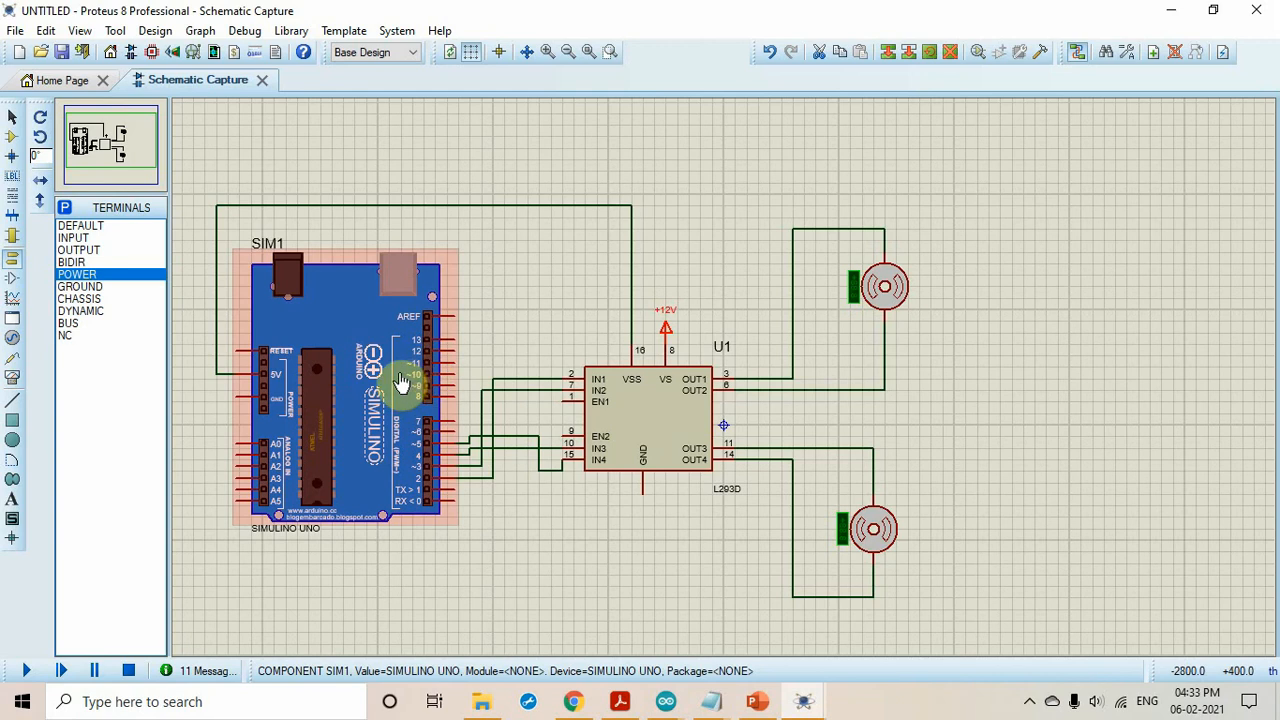
Step: Wire the SIMULINO UNO's digital pin 10 to the L293D's EN1 and pin 11 to EN2
left_click(457, 374)
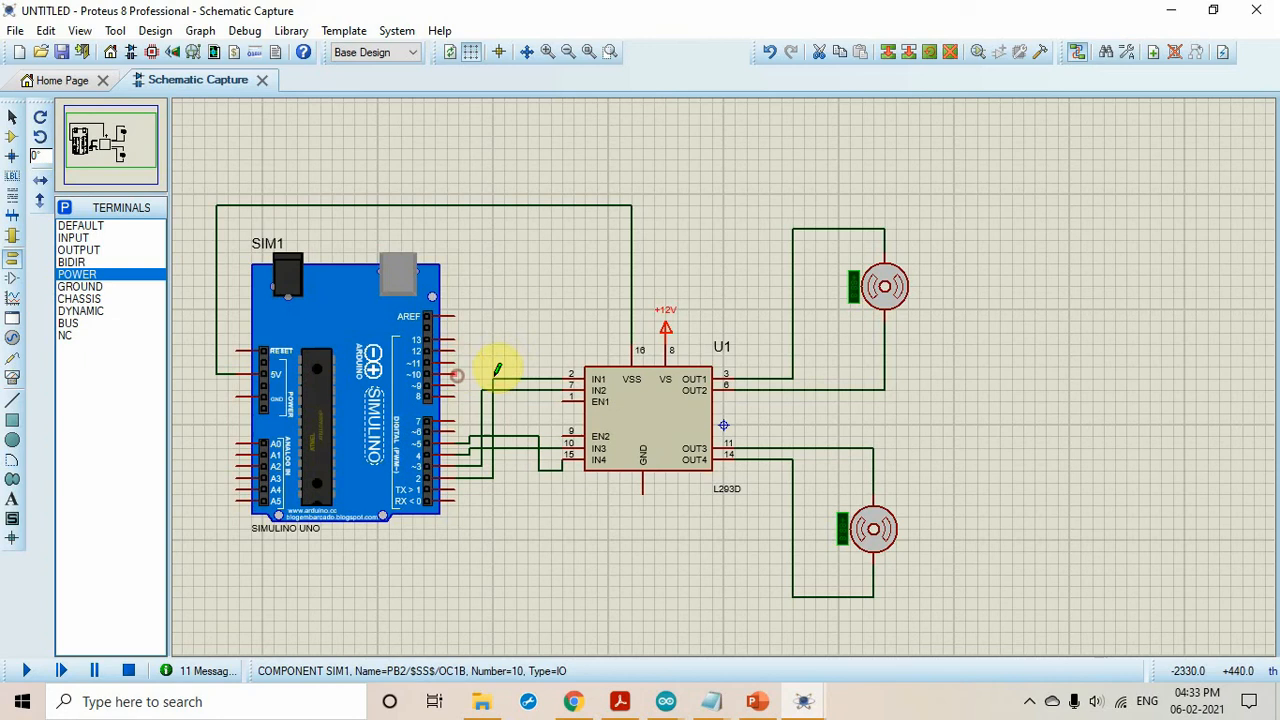
left_click(564, 401)
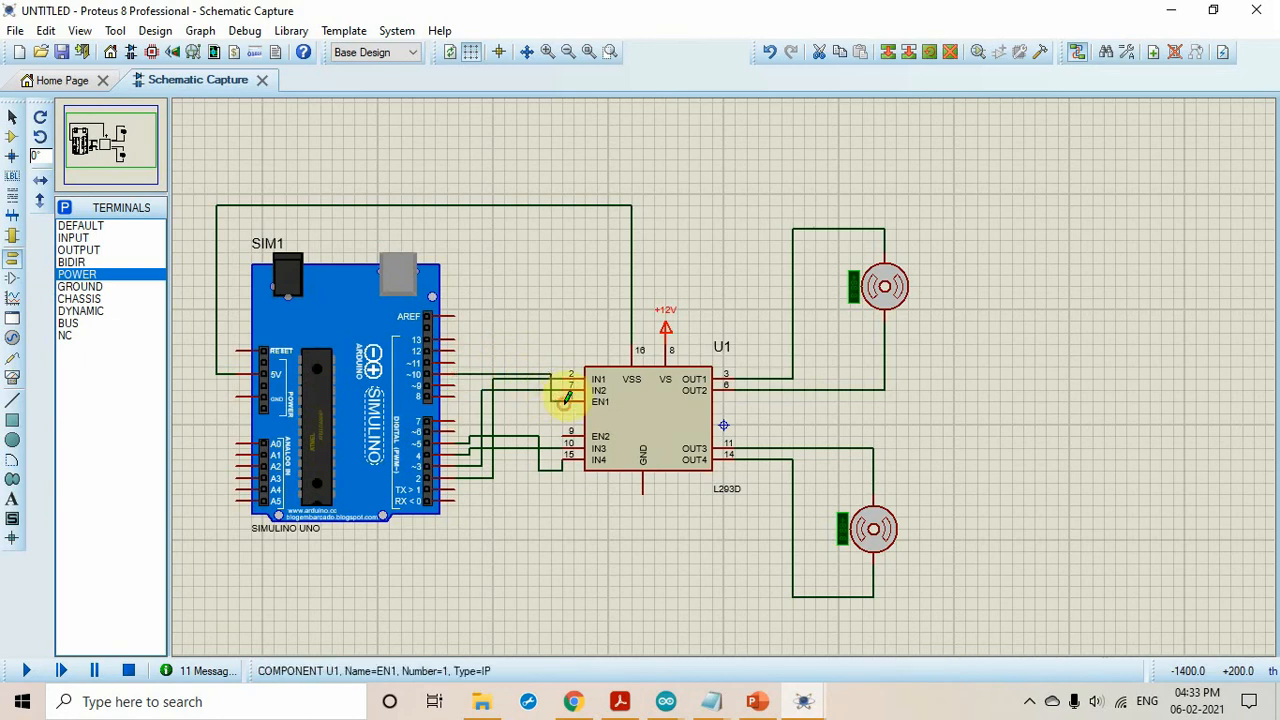
left_click(453, 361)
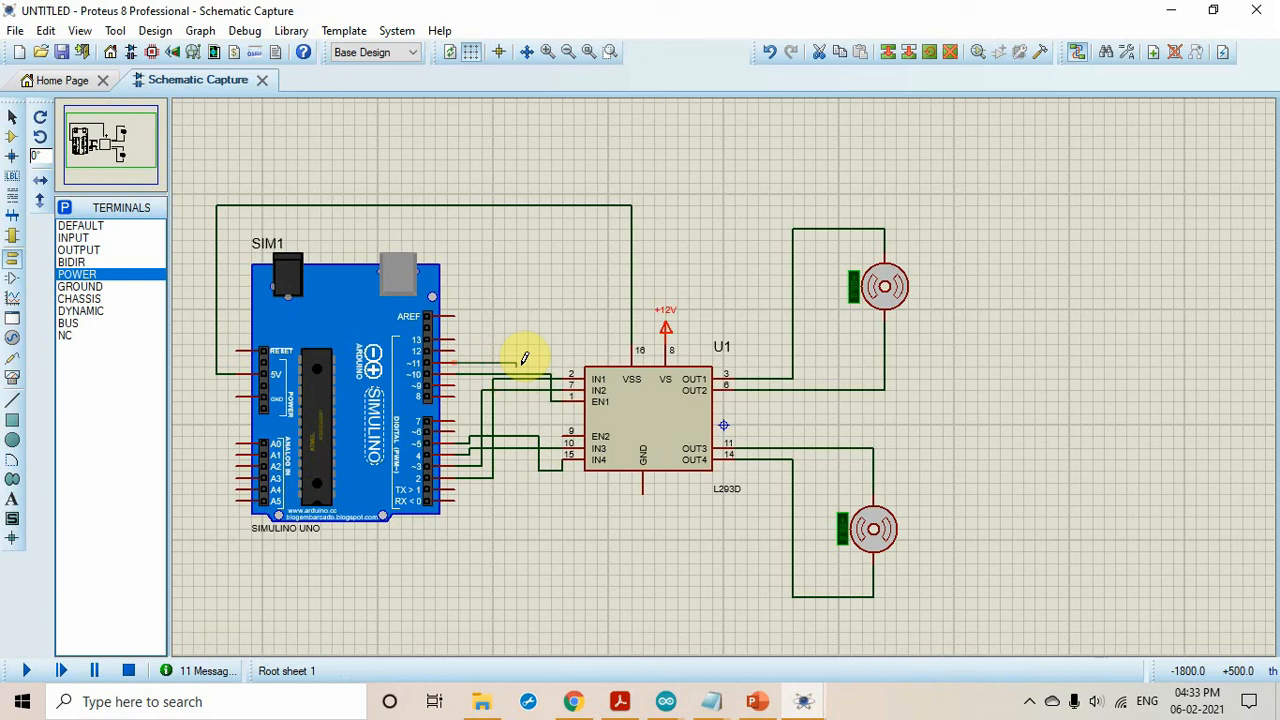
left_click(563, 435)
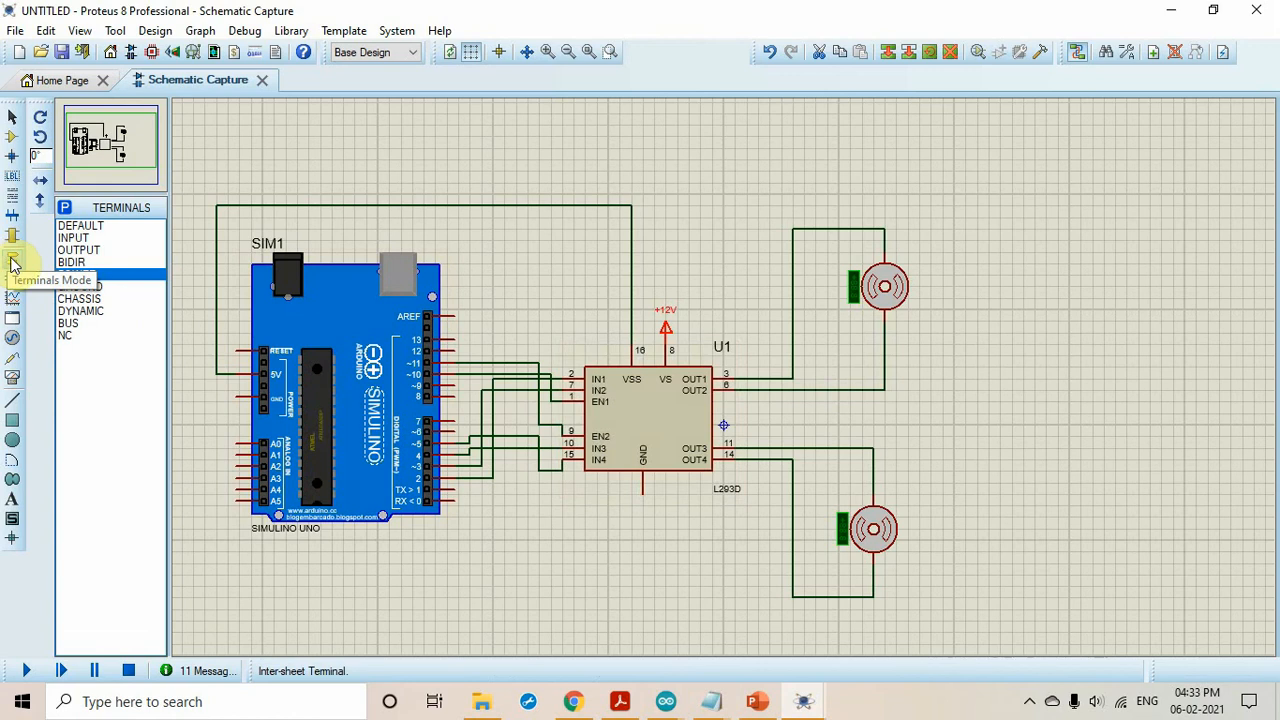
Step: Place a ground terminal on the L293D's GND pin
left_click(80, 286)
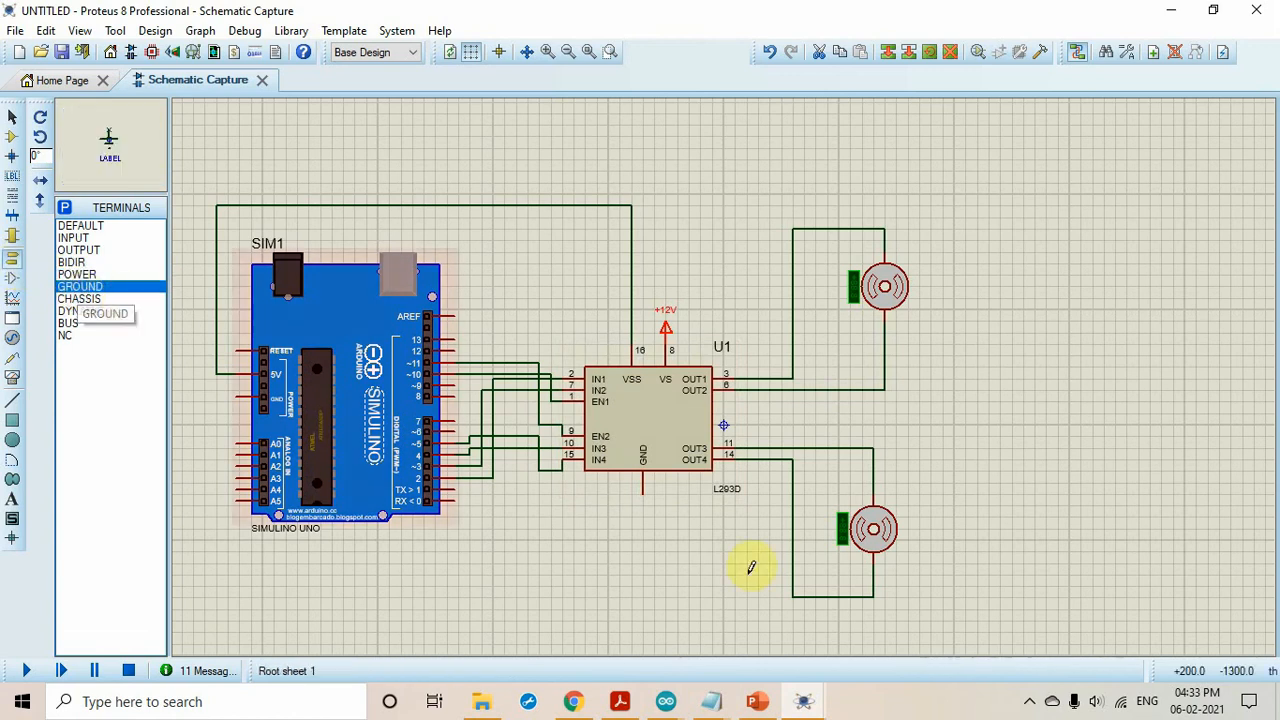
left_click(652, 545)
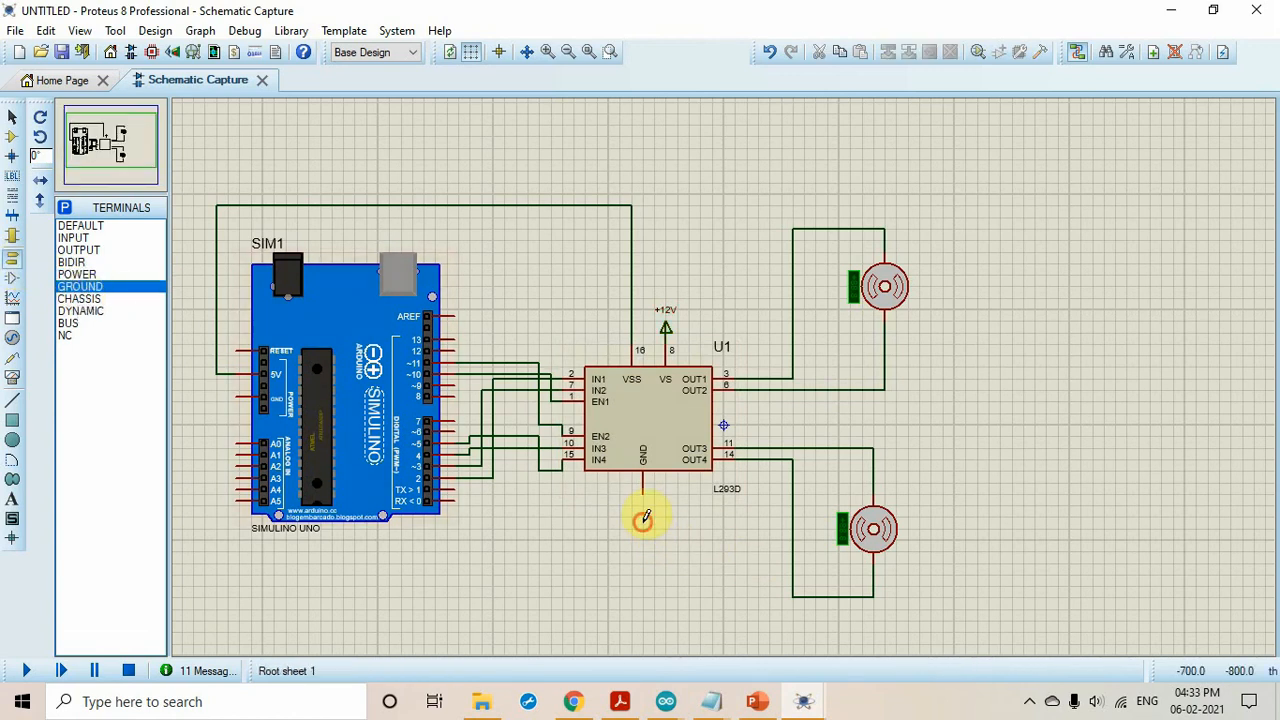
left_click(643, 510)
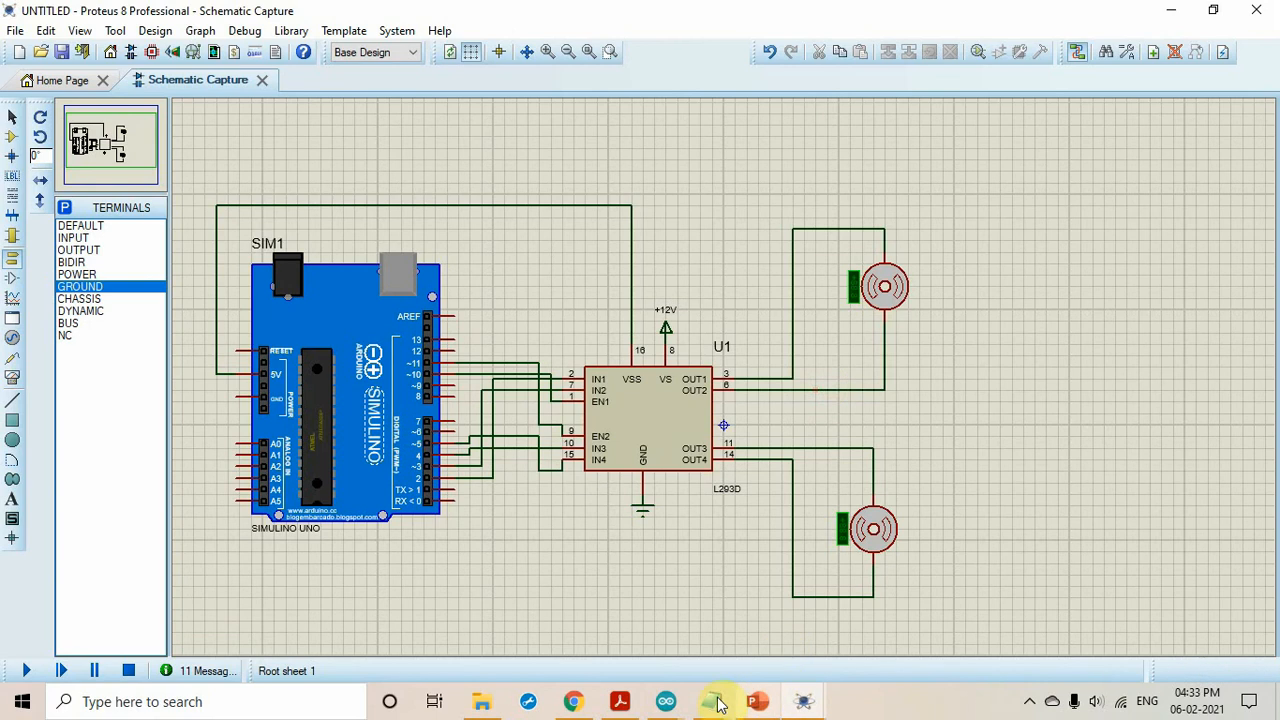
Step: Switch to the MOTOR_DRIVER sketch in the Arduino IDE and examine its pin assignments, setup and motor direction code
mouse_move(672, 703)
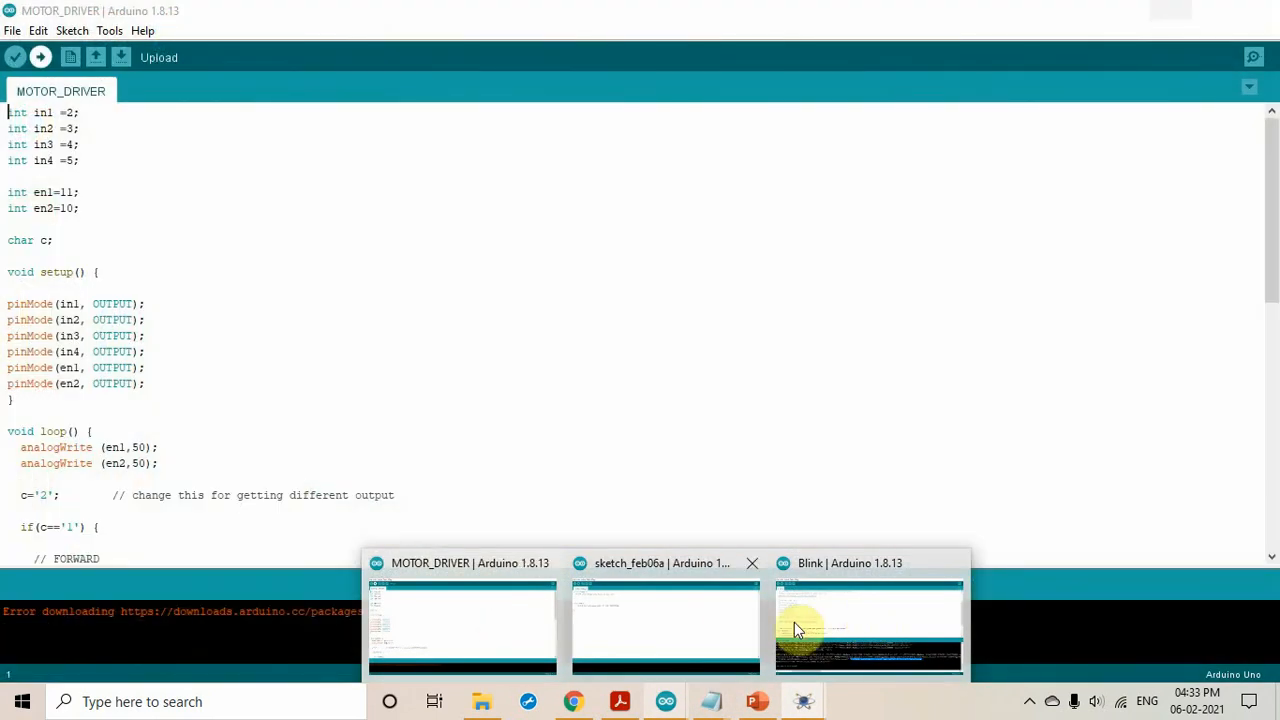
left_click(717, 627)
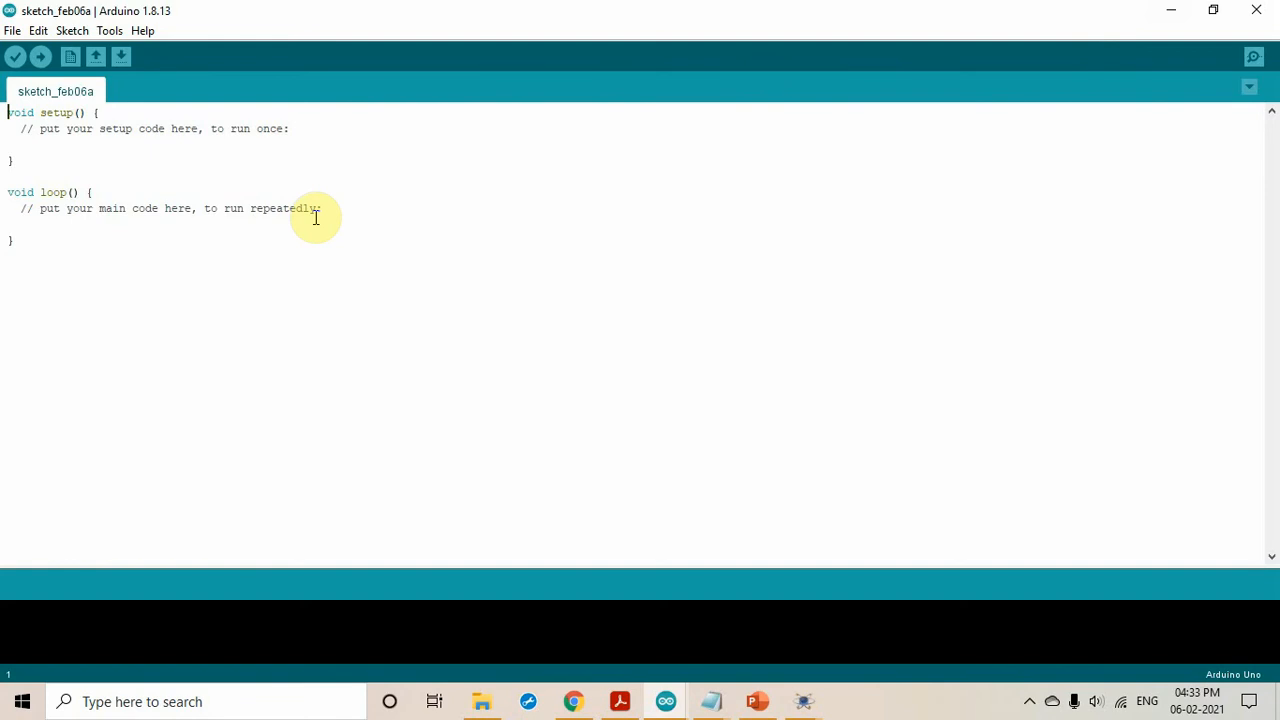
left_click(670, 706)
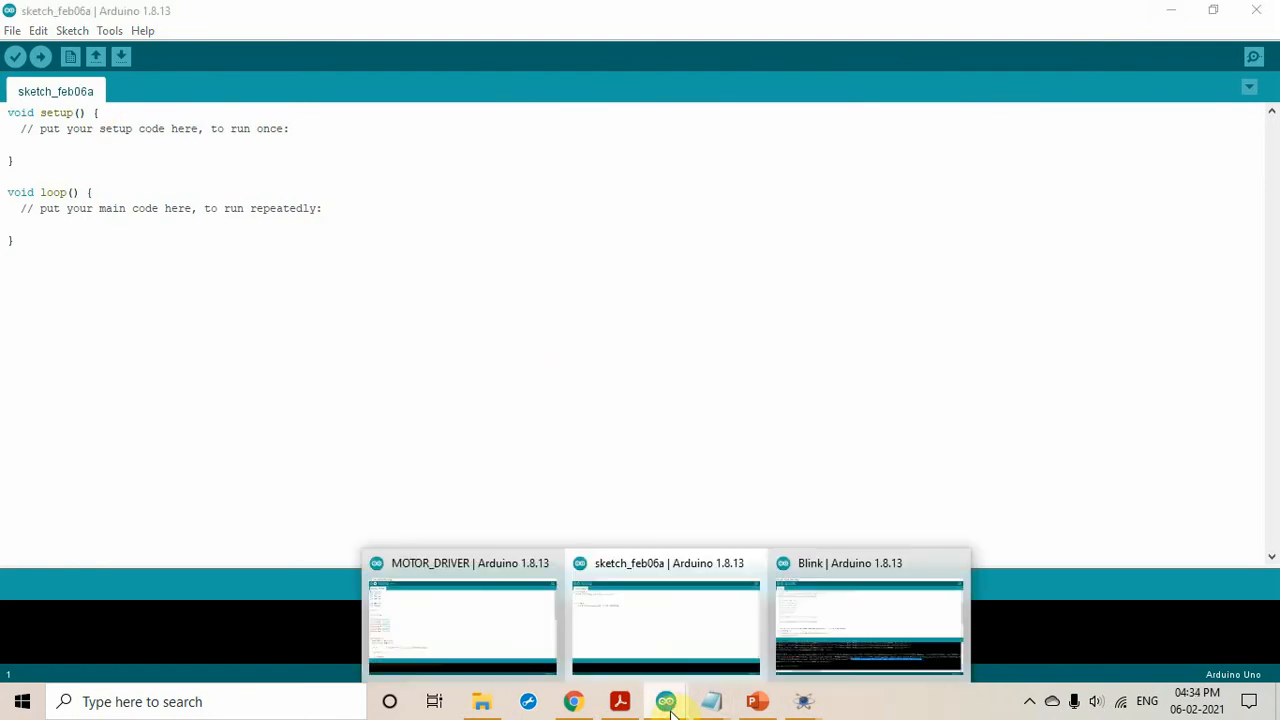
left_click(505, 634)
scroll(505, 340, "down", 7)
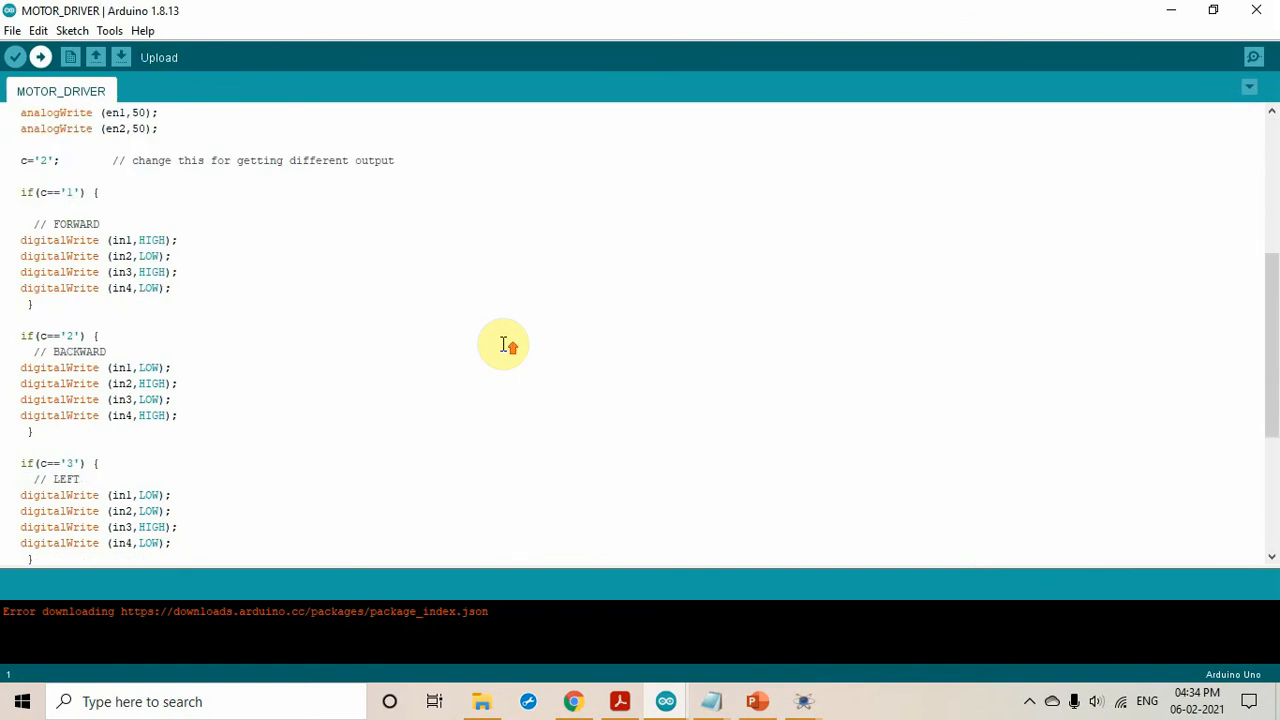
scroll(504, 344, "up", 7)
scroll(314, 229, "down", 2)
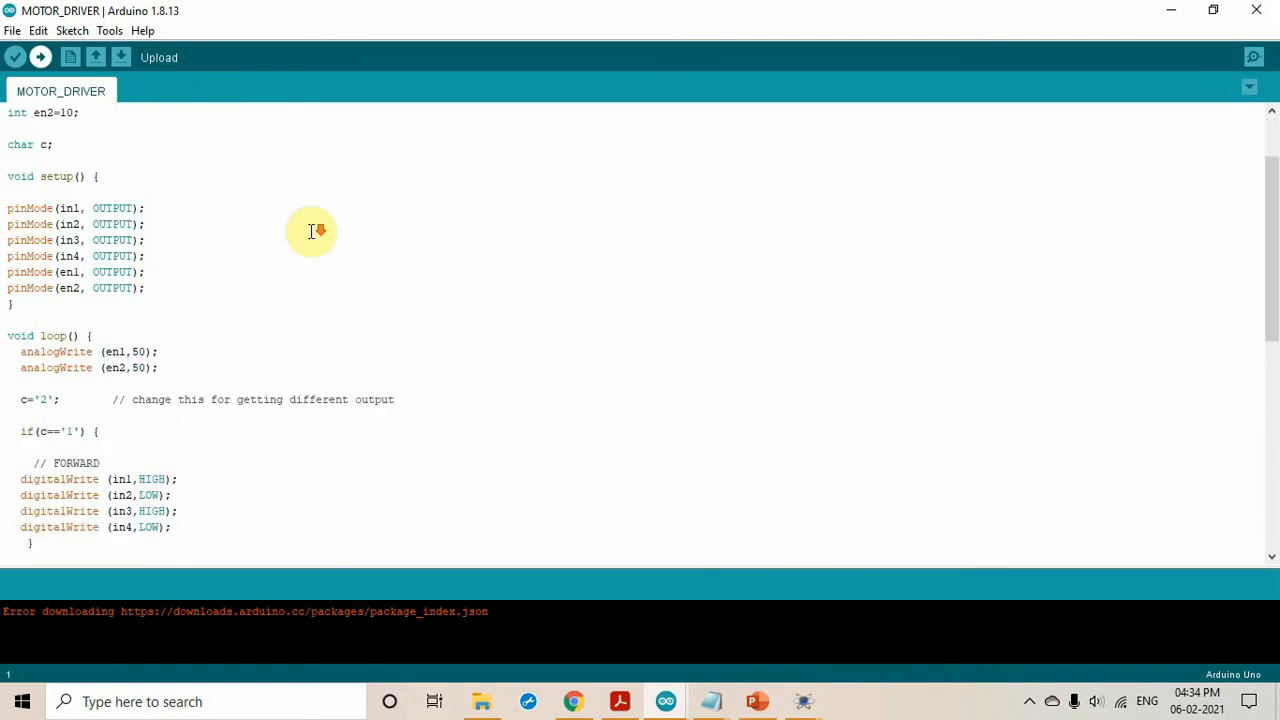
scroll(314, 229, "up", 2)
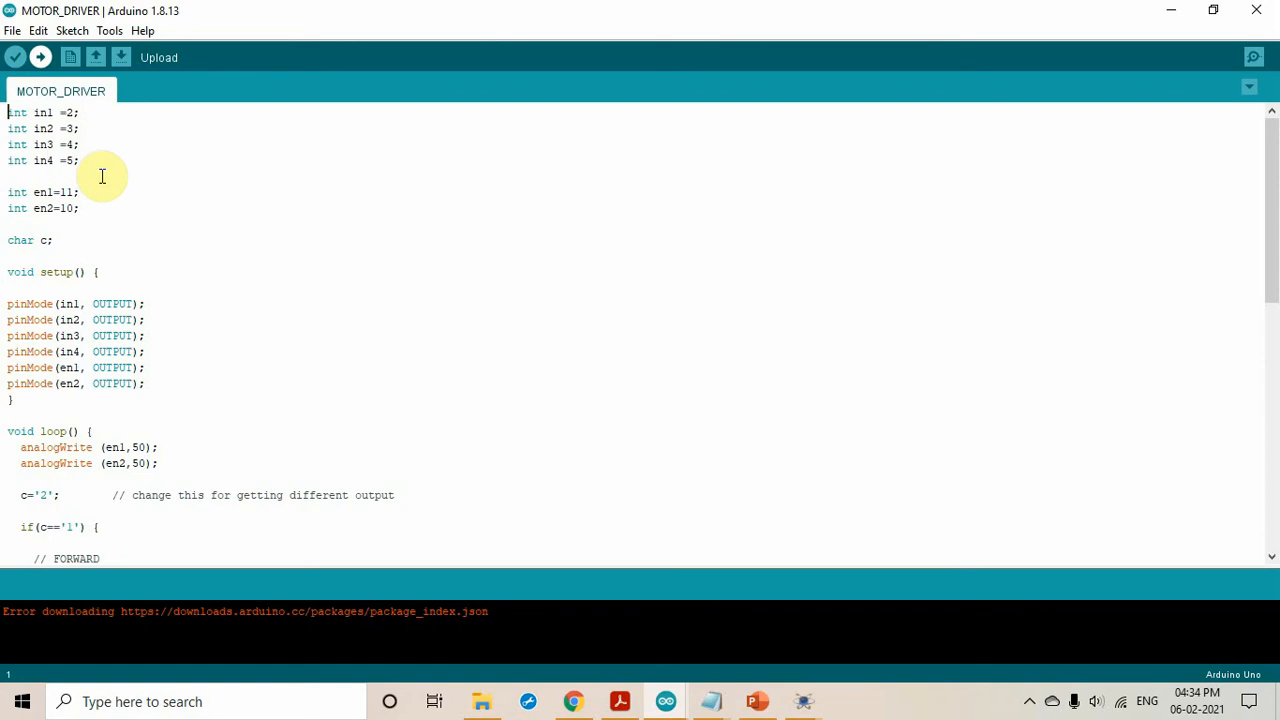
scroll(103, 177, "down", 1)
scroll(103, 177, "up", 1)
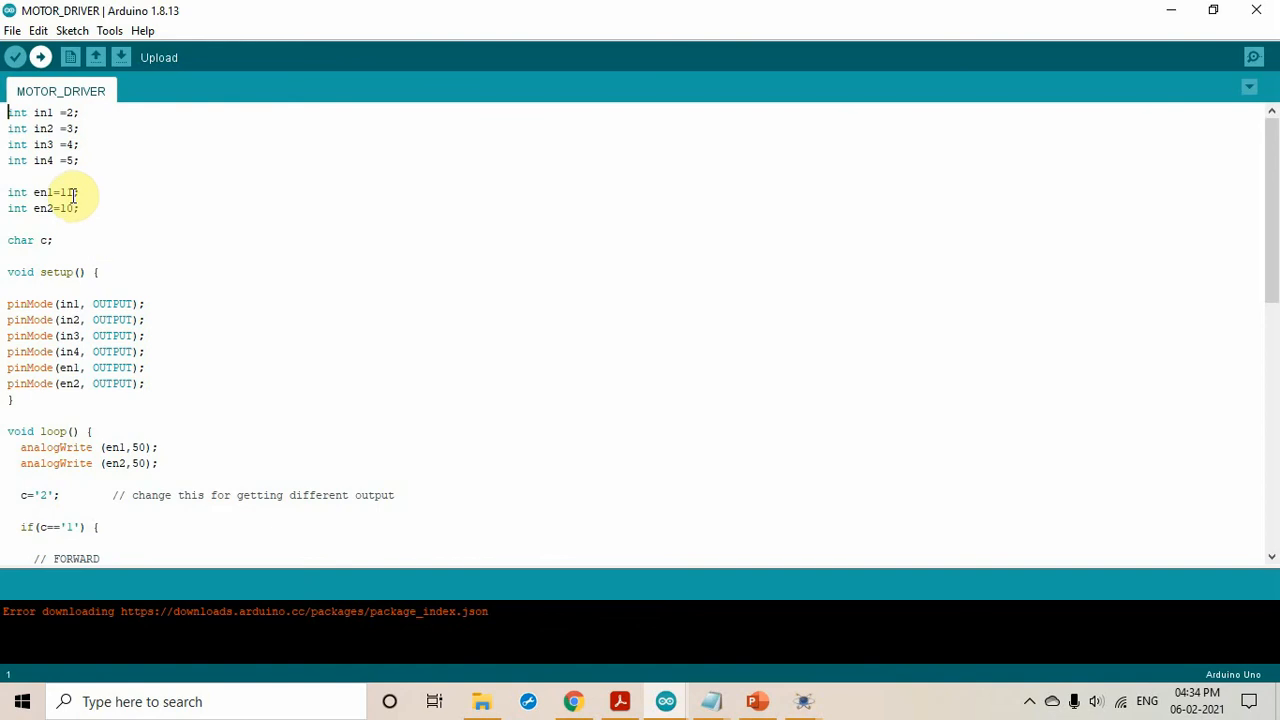
Step: Change the enable pin assignments in the sketch to en1=10 and en2=11
double_click(70, 193)
type("10")
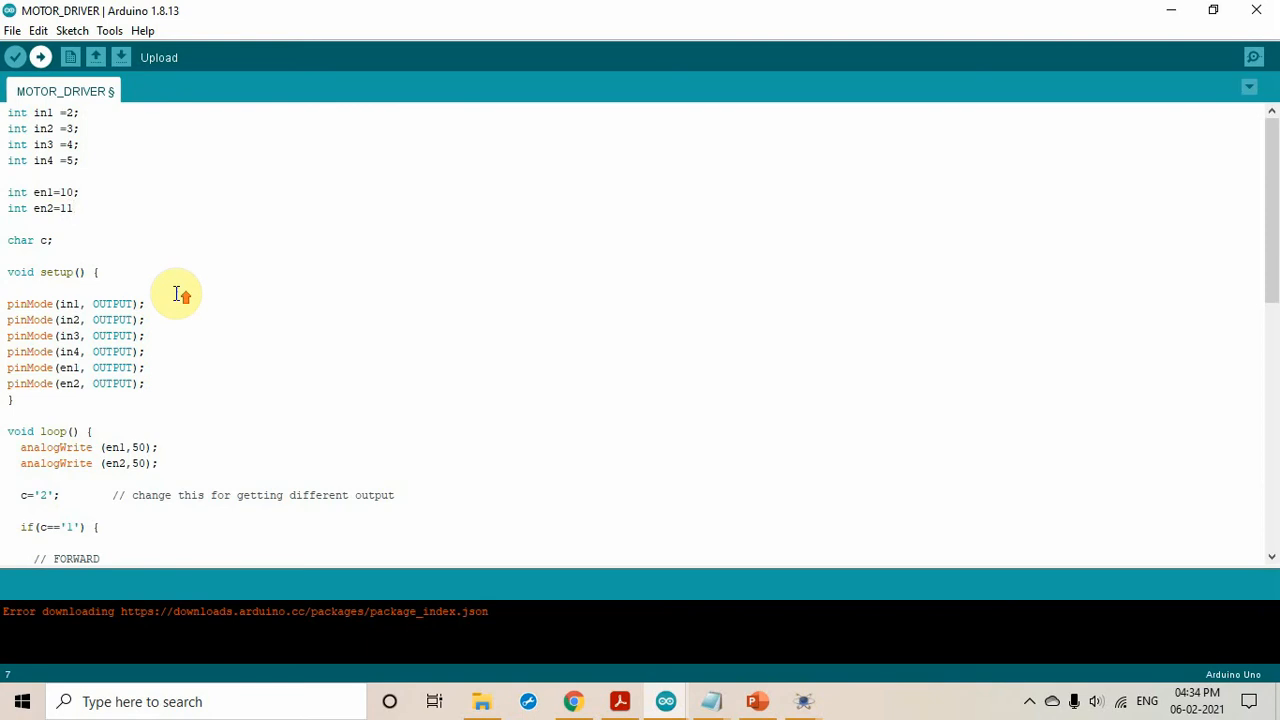
left_click(109, 209)
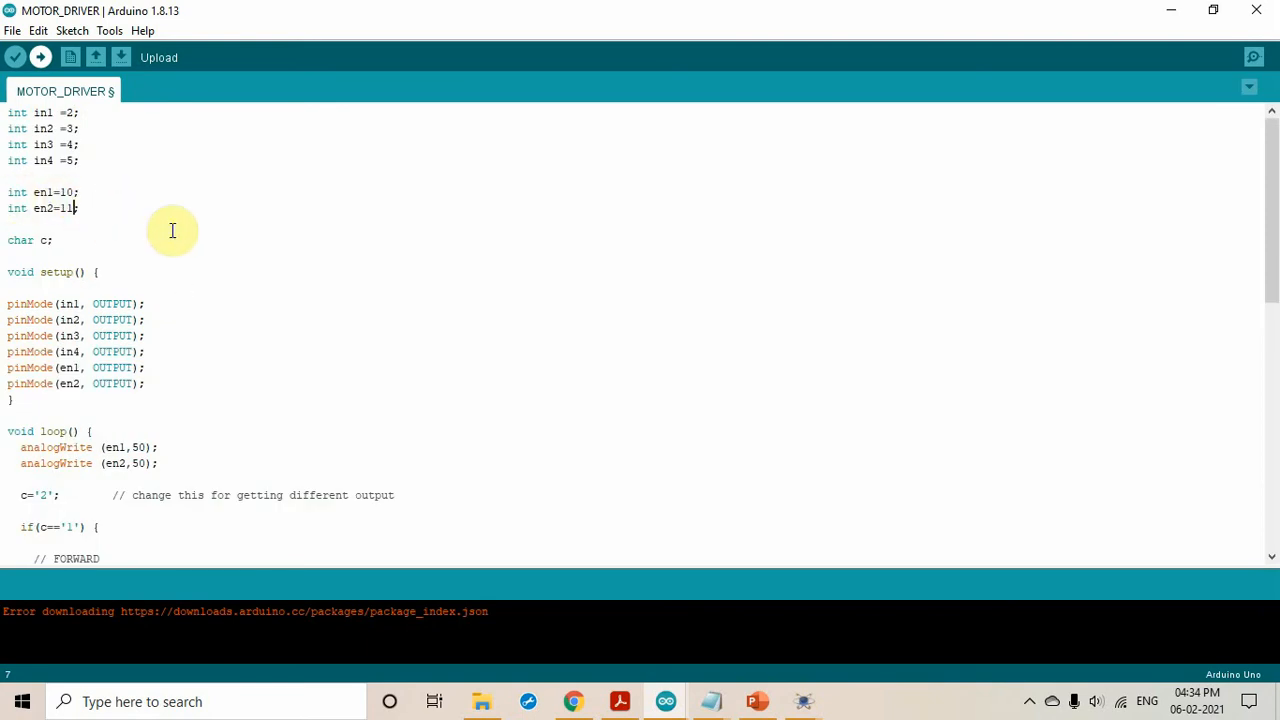
Step: Review the sketch's char c declaration, the pin modes in setup and the enable and direction code in loop
scroll(186, 200, "down", 2)
scroll(140, 200, "up", 2)
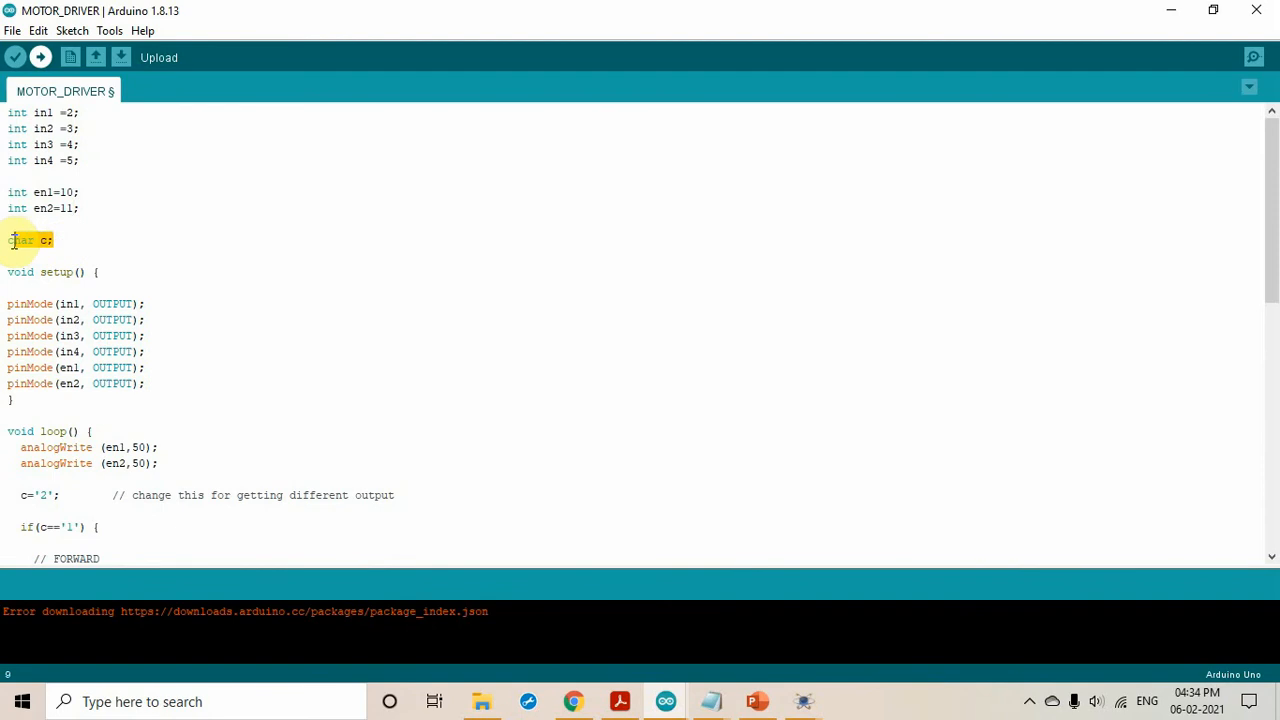
left_click(209, 229)
scroll(237, 260, "down", 3)
scroll(237, 260, "down", 2)
scroll(237, 260, "up", 2)
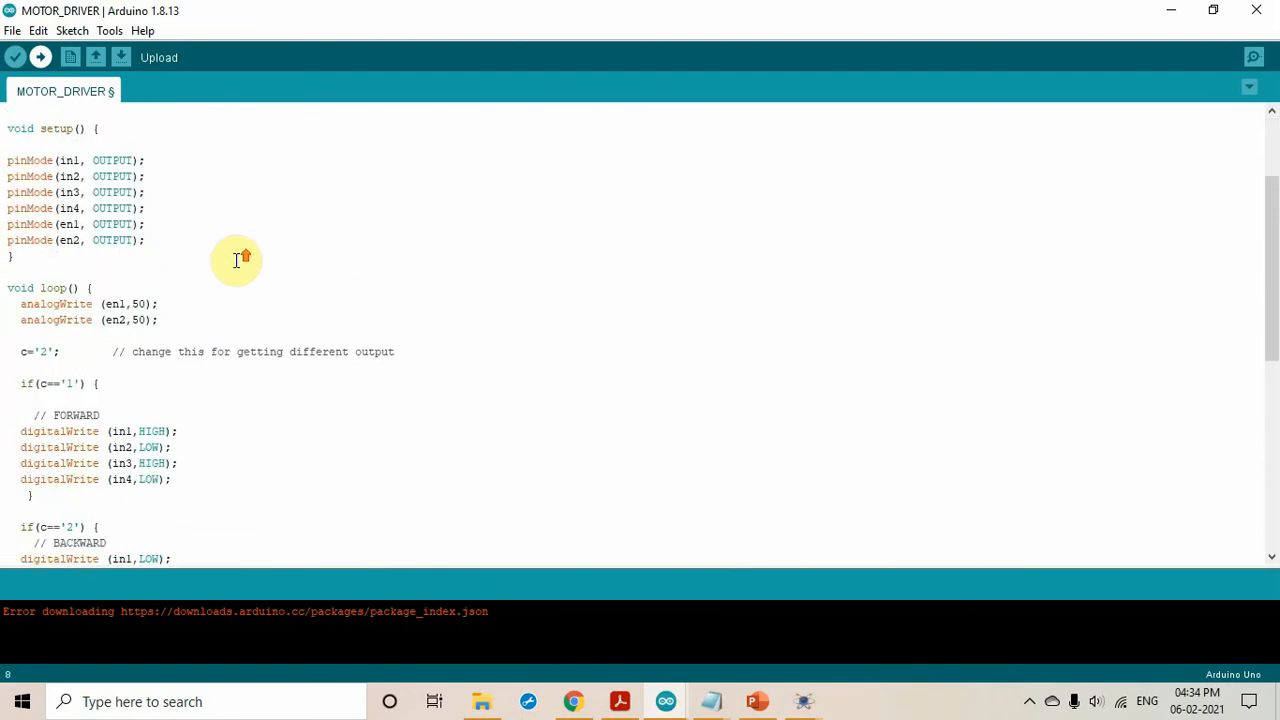
scroll(108, 140, "up", 2)
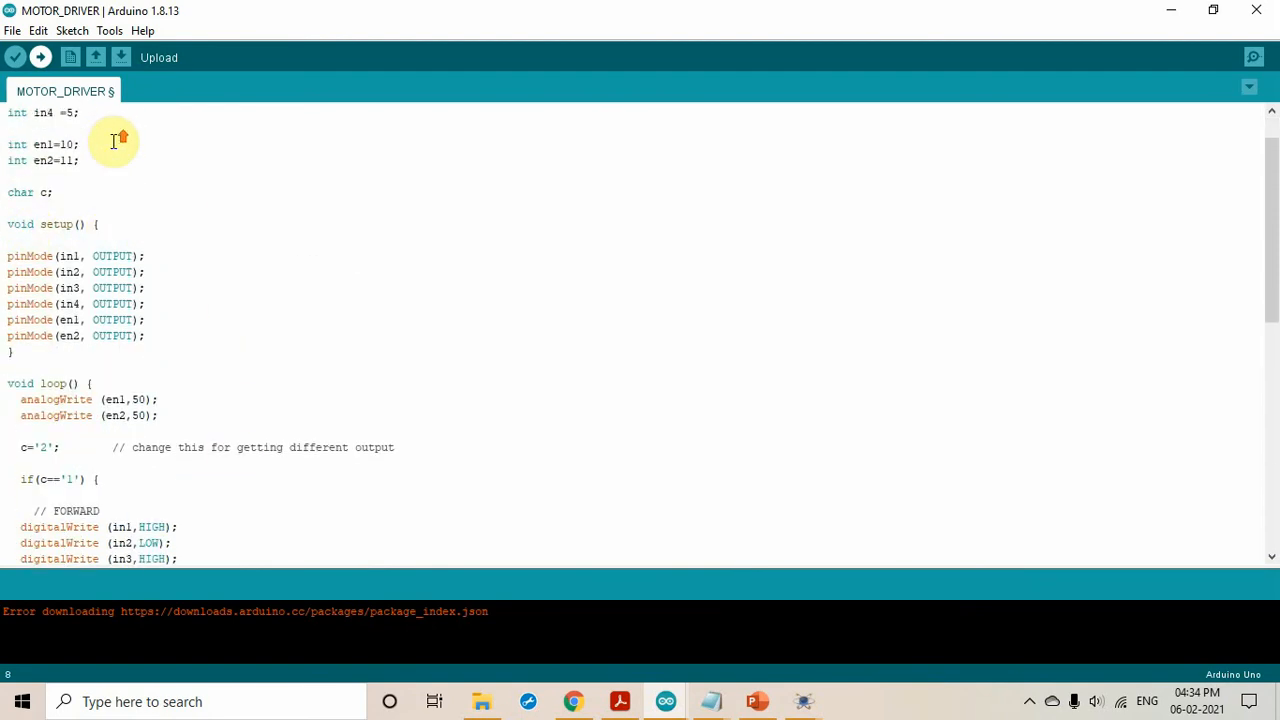
Step: Review the sketch's input and enable pin assignments, the char c declaration and the matching pinMode lines in setup
left_click(74, 193)
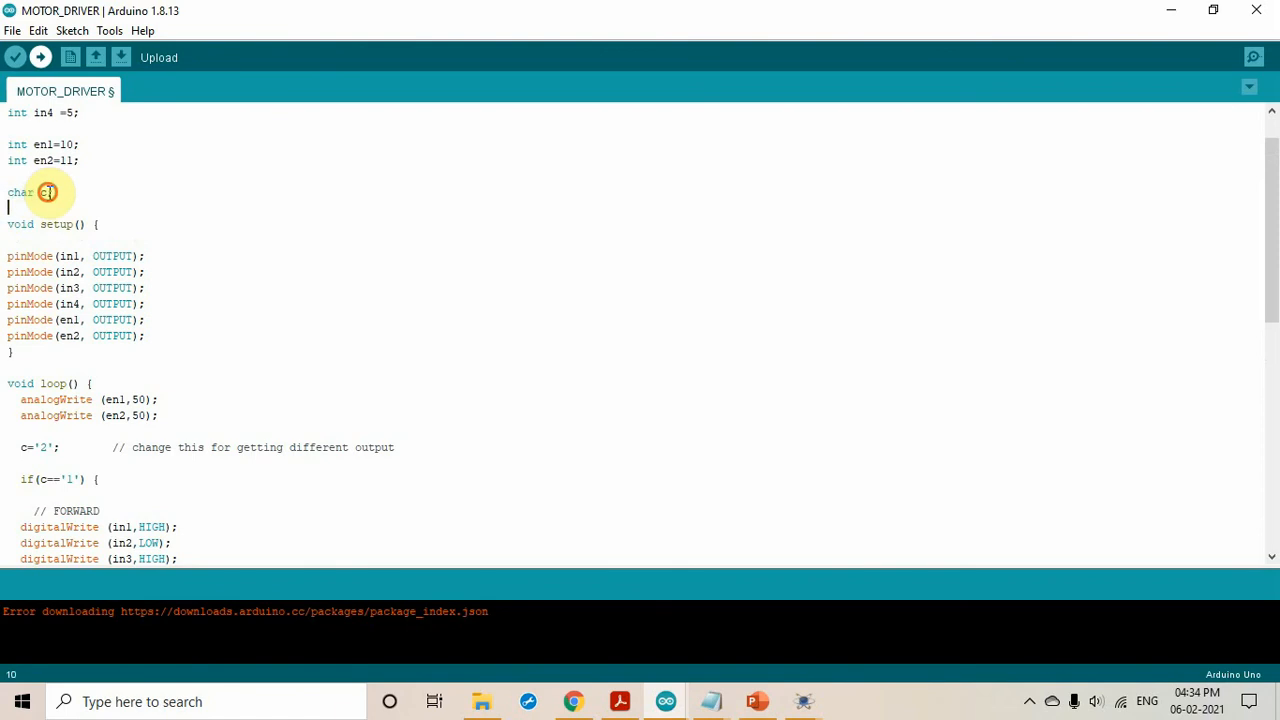
triple_click(58, 193)
left_click(129, 205)
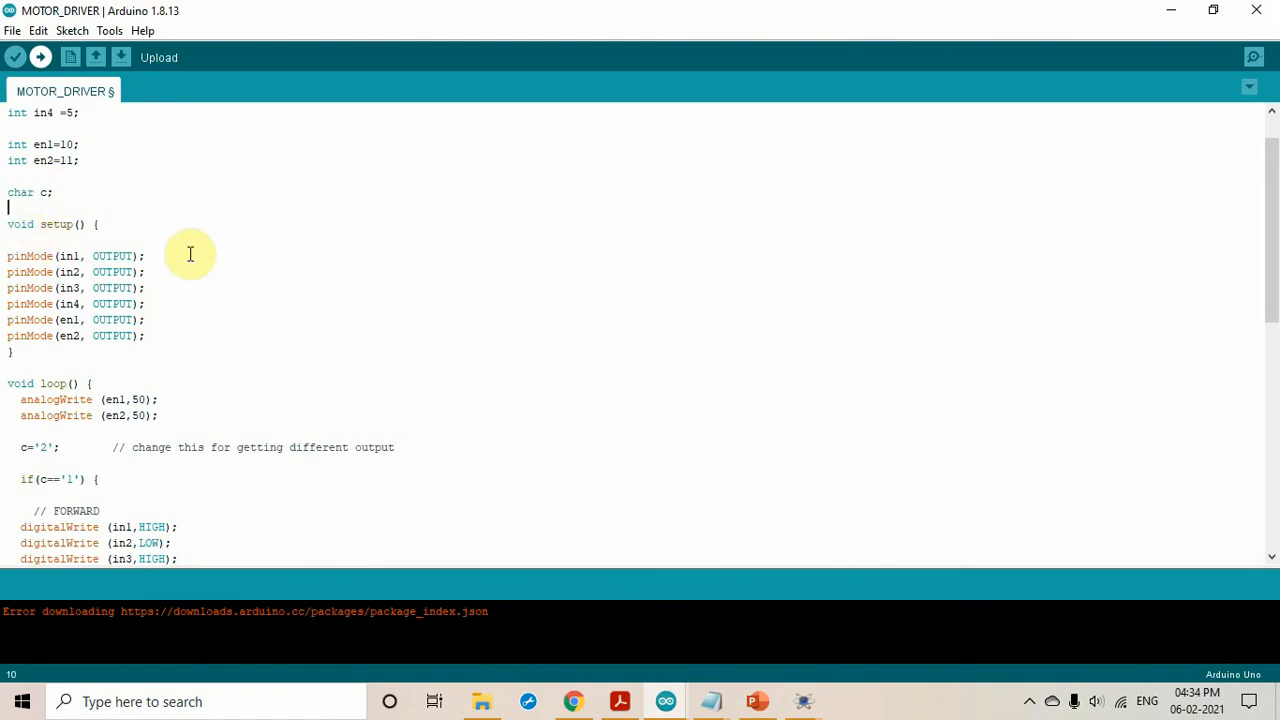
scroll(94, 200, "up", 2)
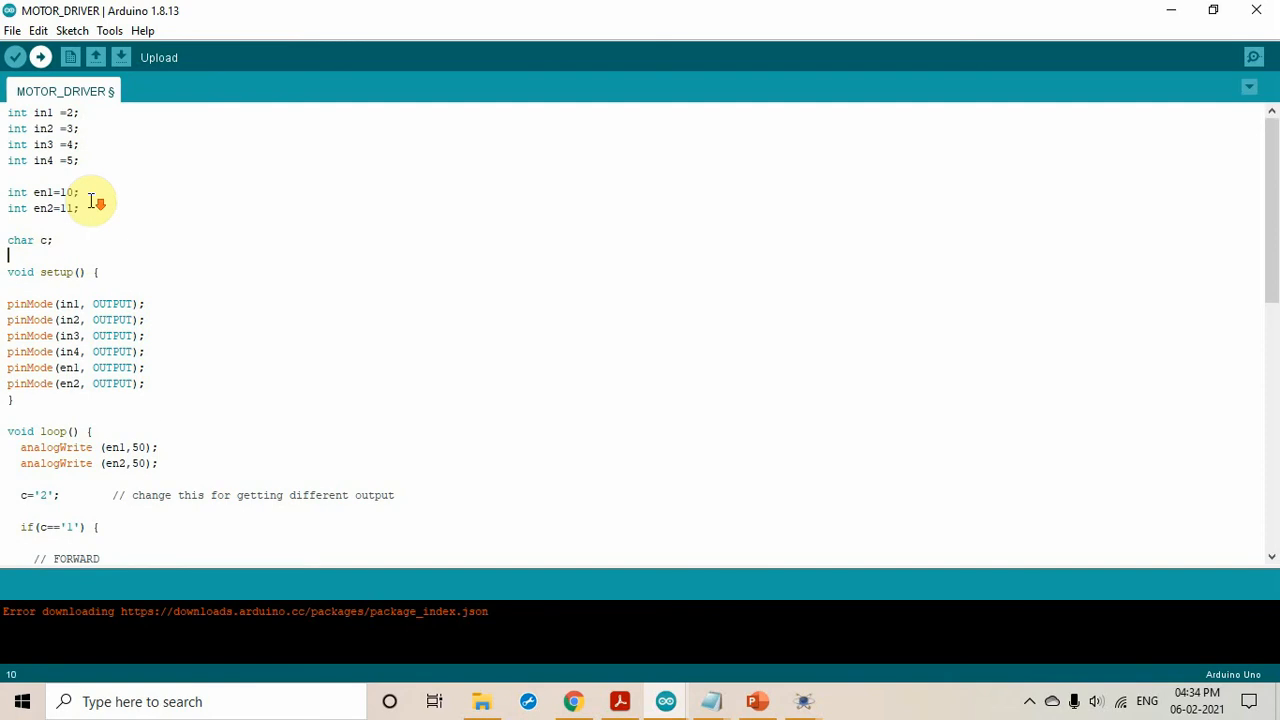
scroll(77, 243, "down", 4)
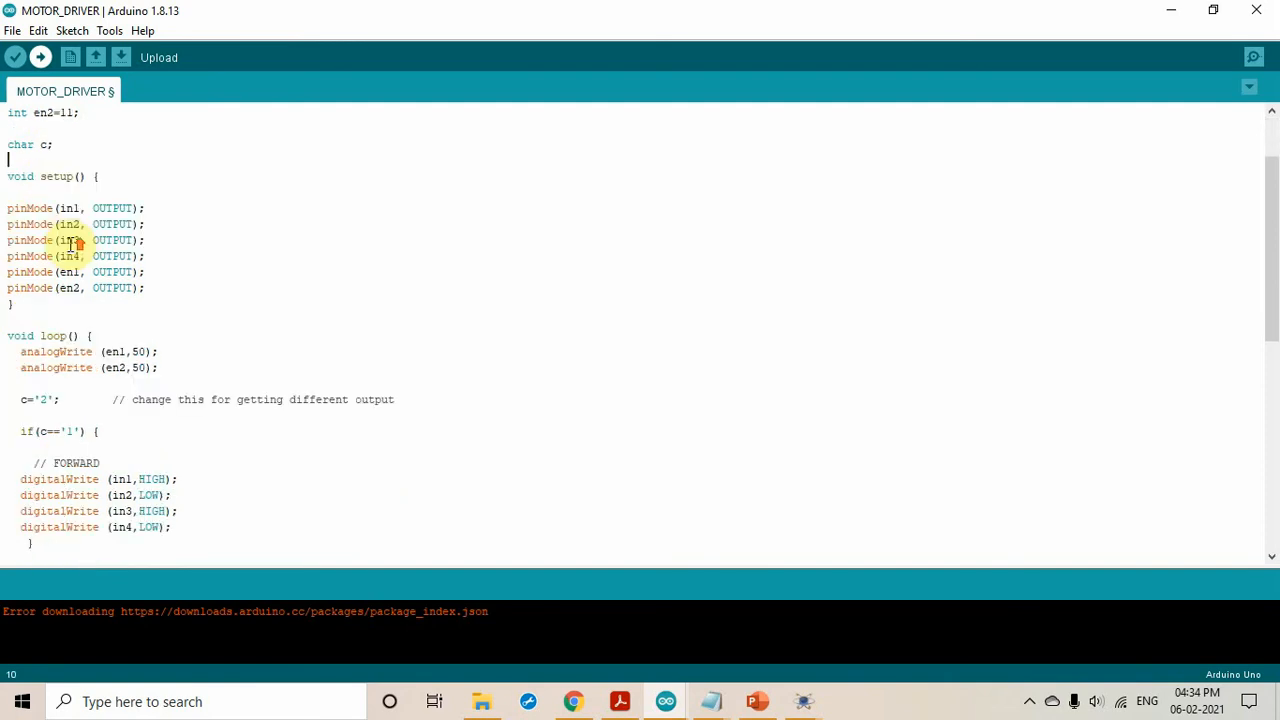
scroll(220, 244, "up", 1)
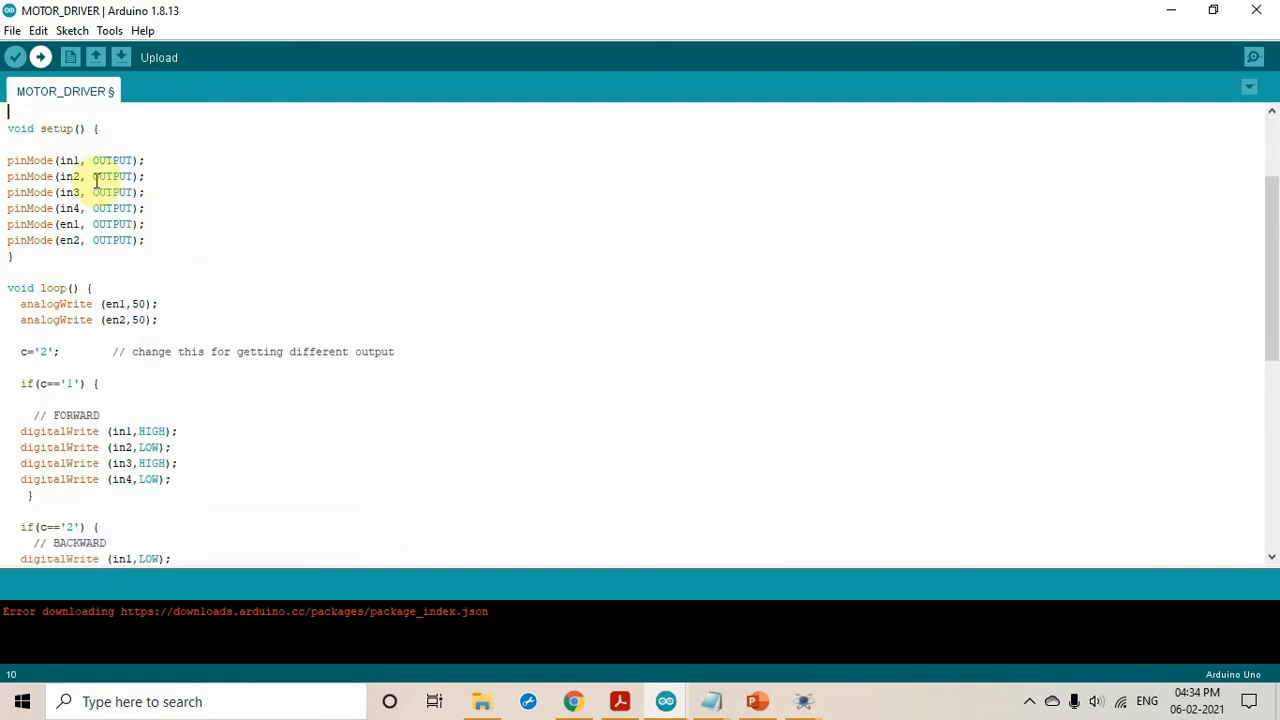
scroll(182, 202, "up", 3)
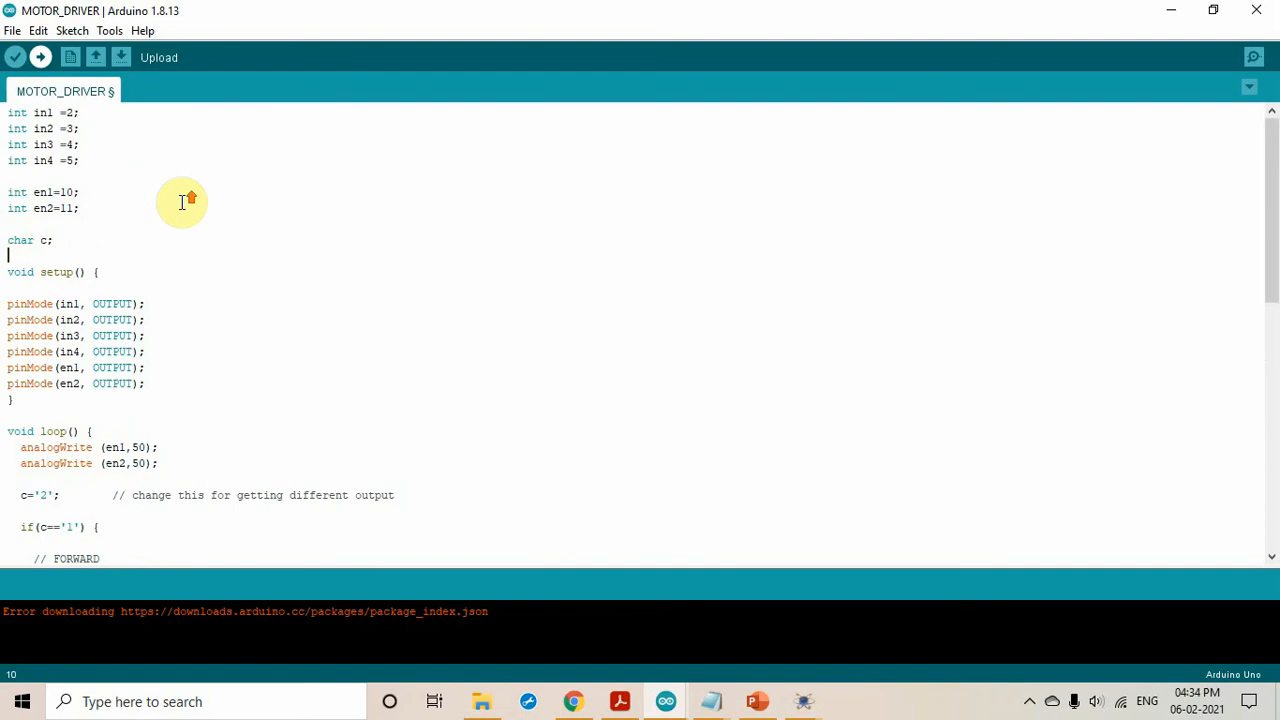
scroll(271, 286, "down", 3)
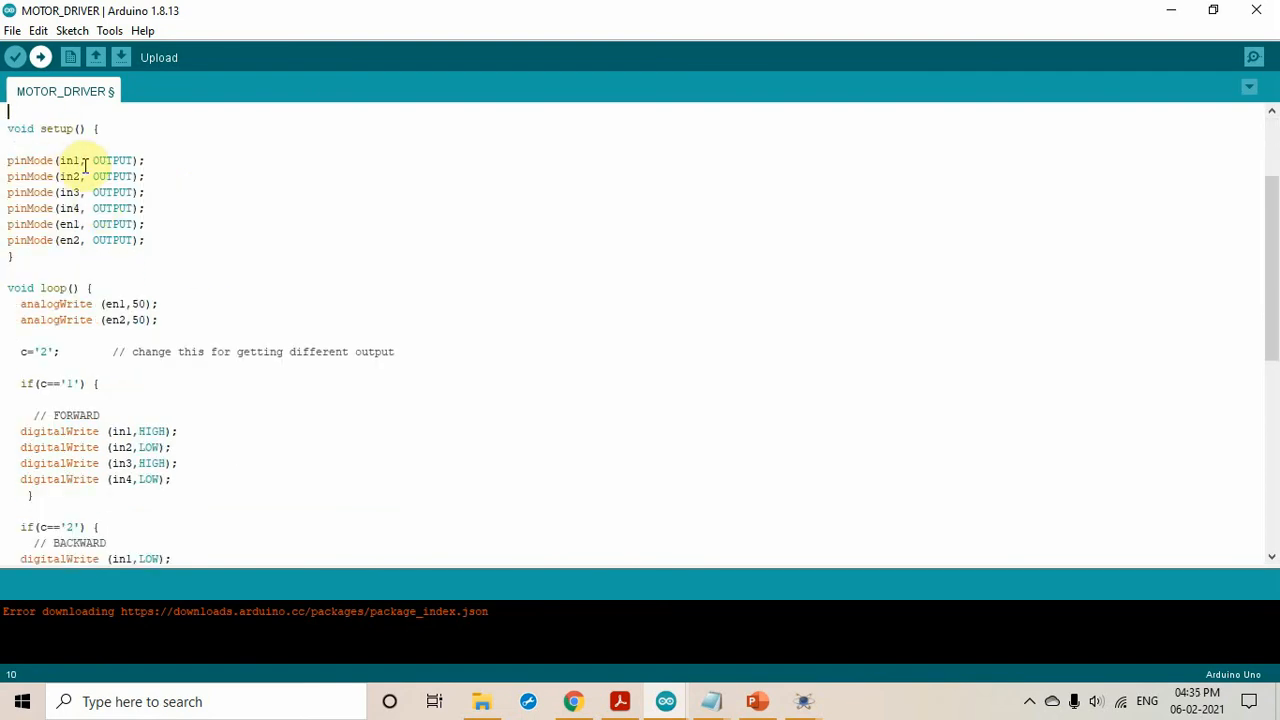
scroll(227, 213, "up", 3)
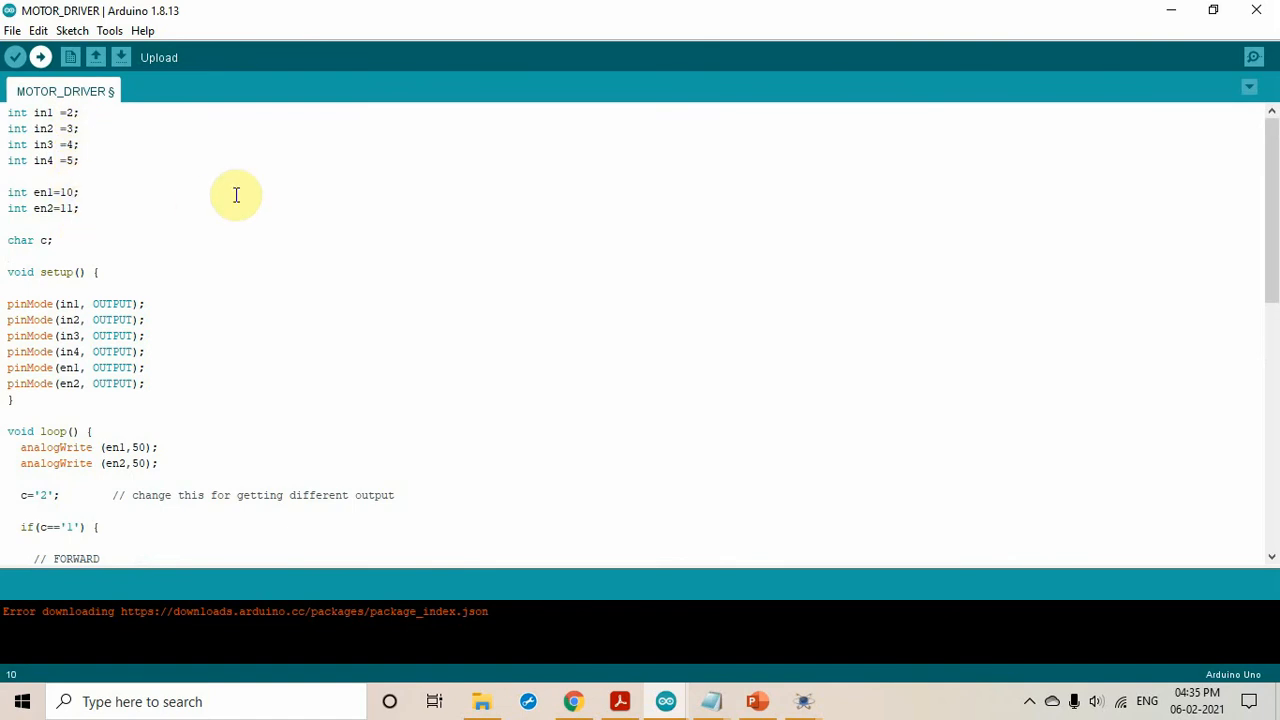
scroll(289, 271, "down", 1)
scroll(293, 275, "up", 1)
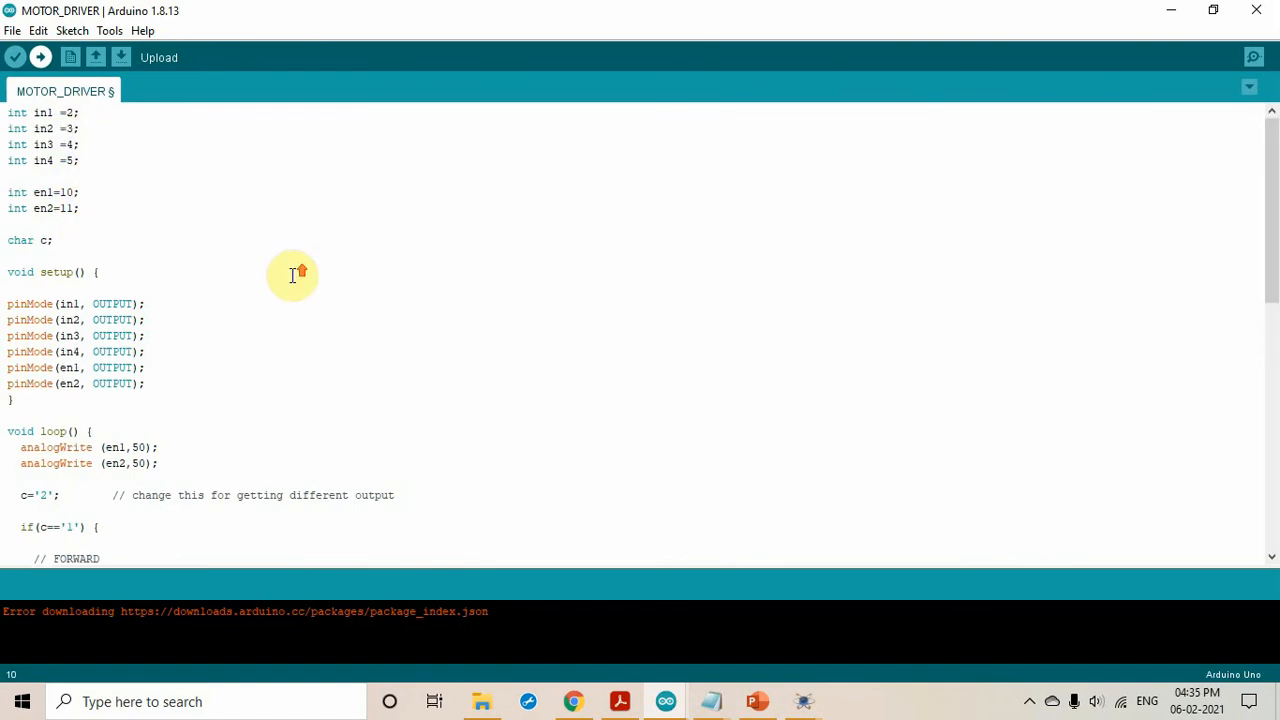
Step: Examine the analogWrite values for en1 and en2, the assignment of c and the forward branch in loop
scroll(143, 274, "down", 5)
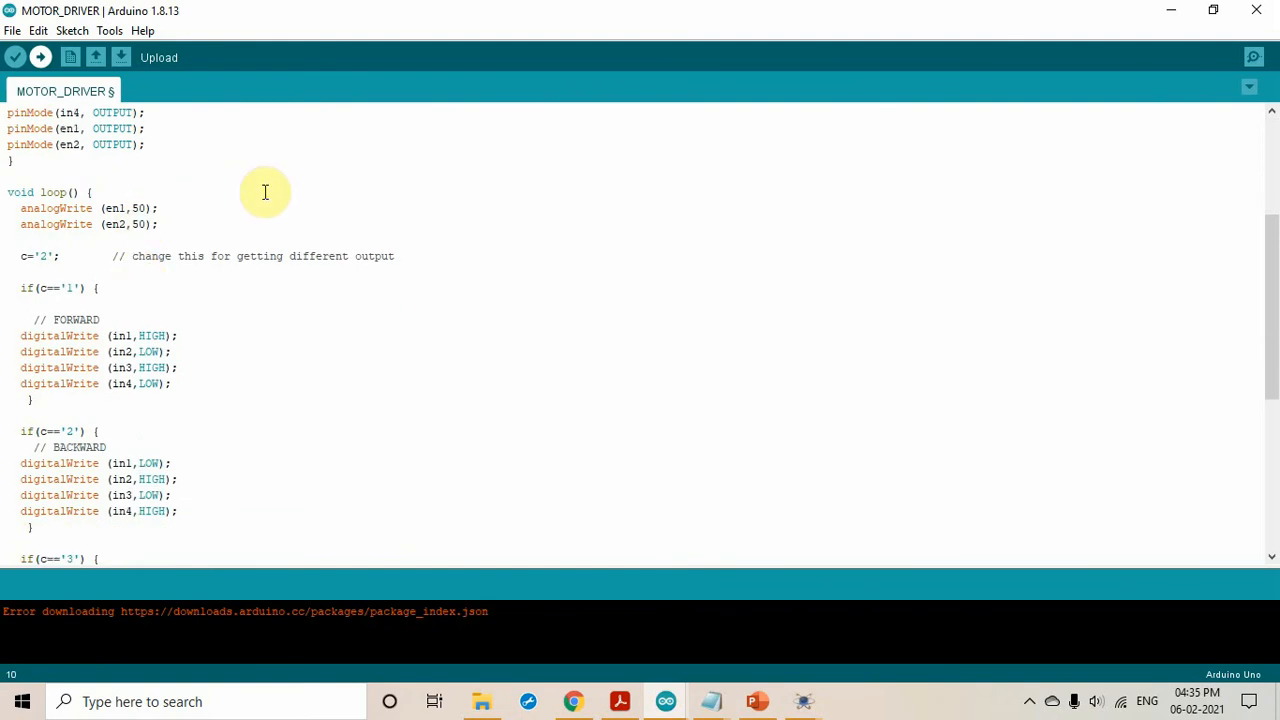
scroll(266, 191, "down", 1)
scroll(266, 191, "up", 1)
scroll(264, 234, "down", 1)
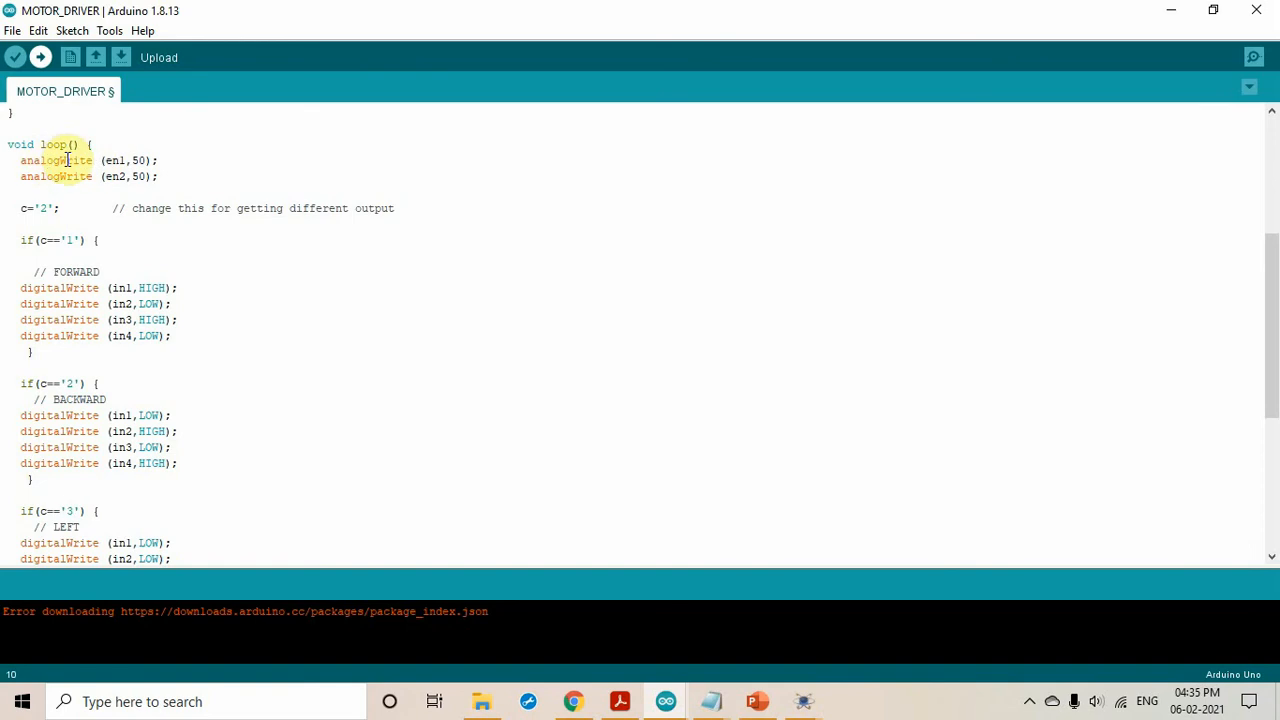
double_click(140, 160)
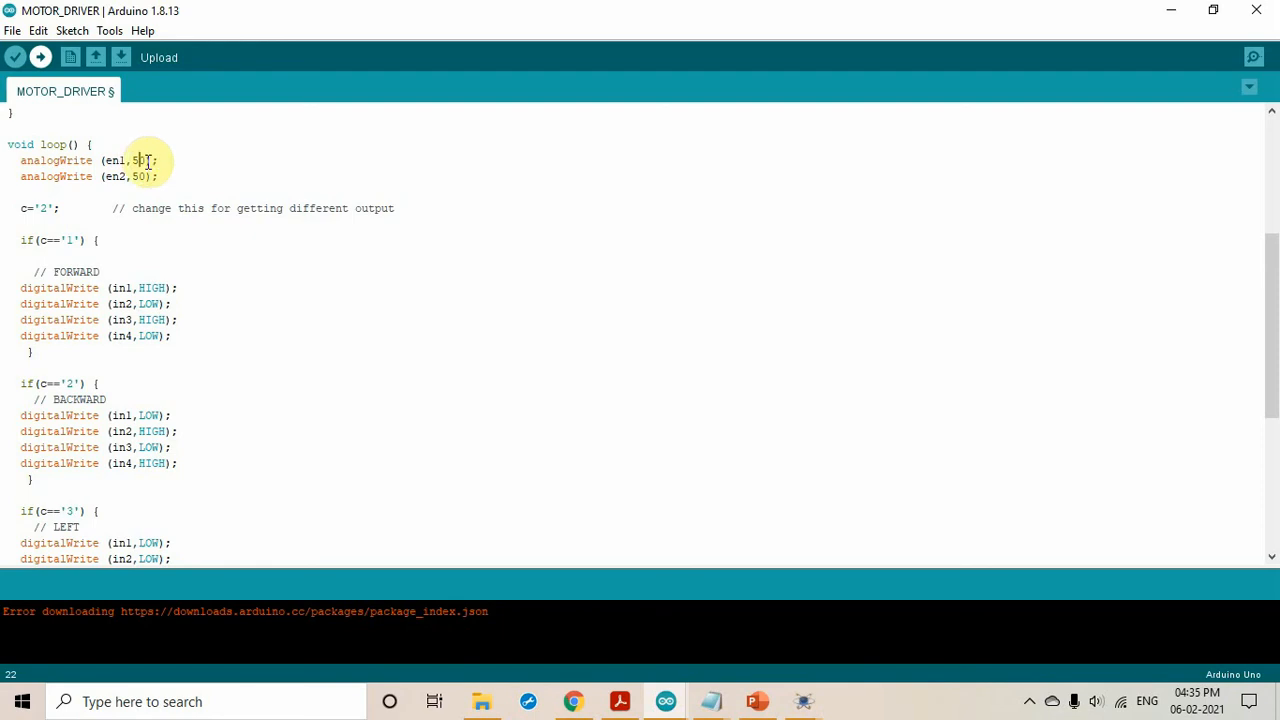
left_click(138, 161)
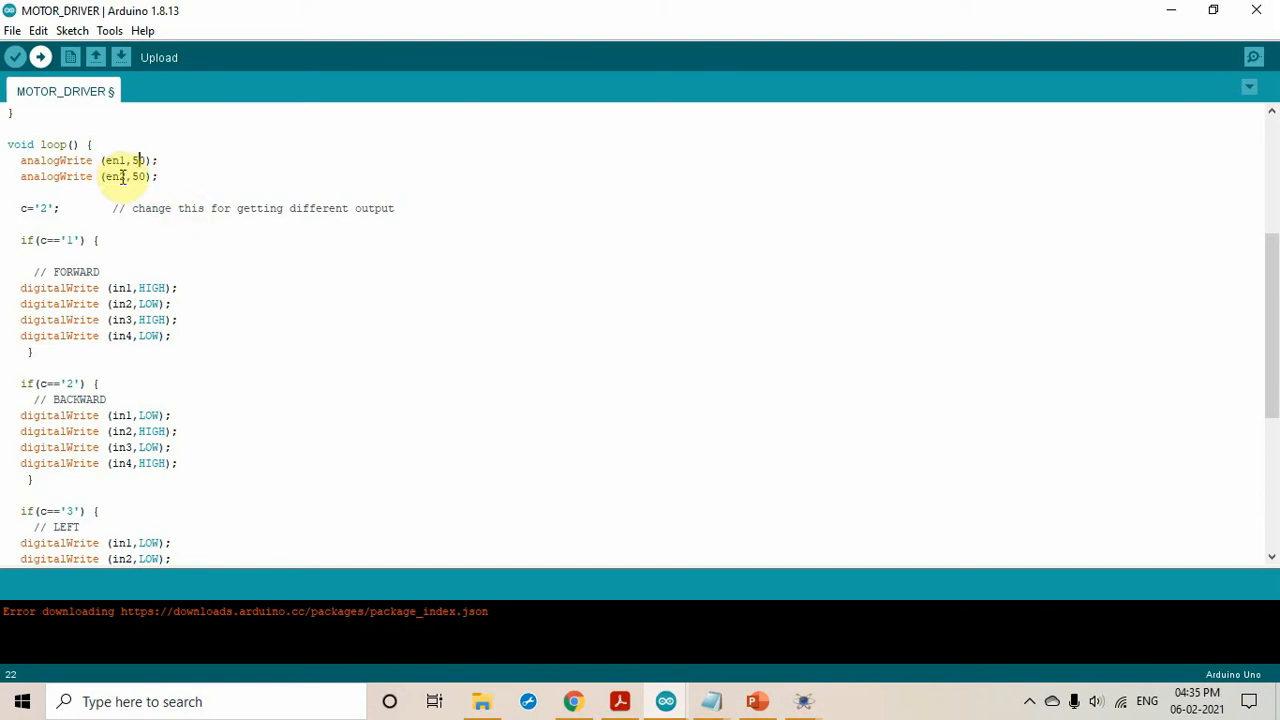
left_click(125, 177)
key("BackSpace")
type("2")
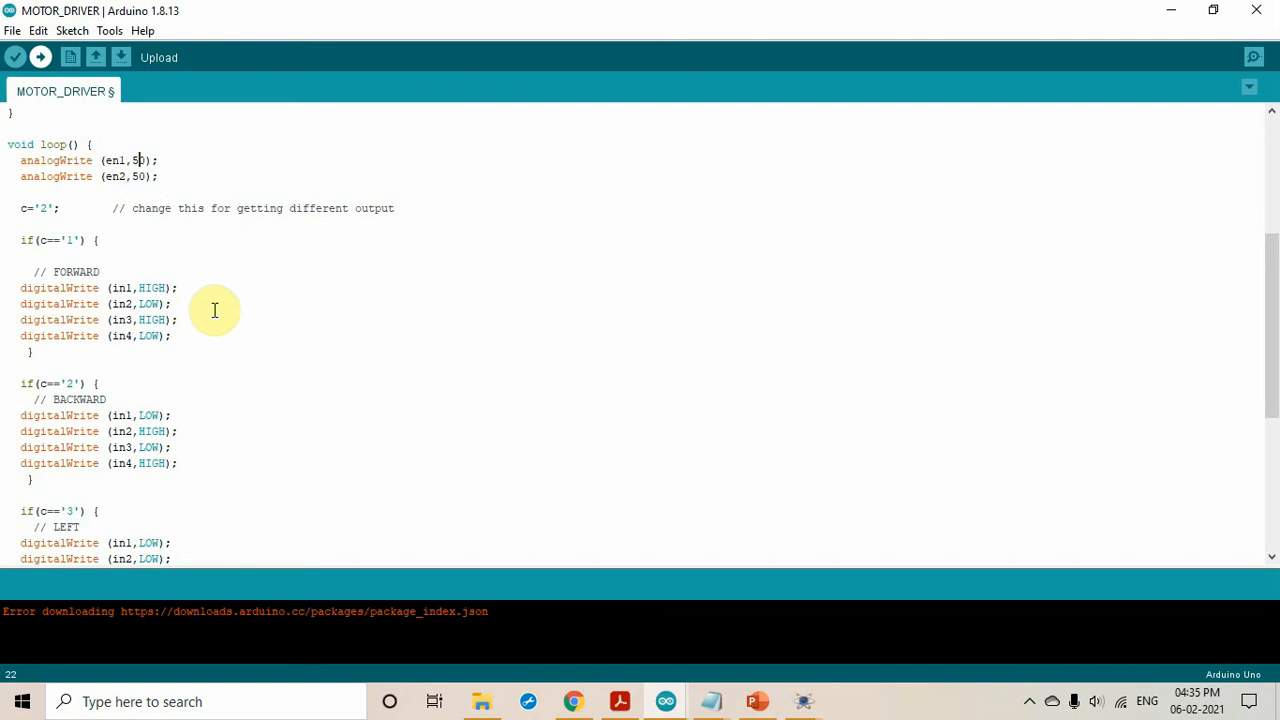
scroll(214, 309, "up", 2)
scroll(214, 309, "down", 3)
scroll(214, 309, "up", 1)
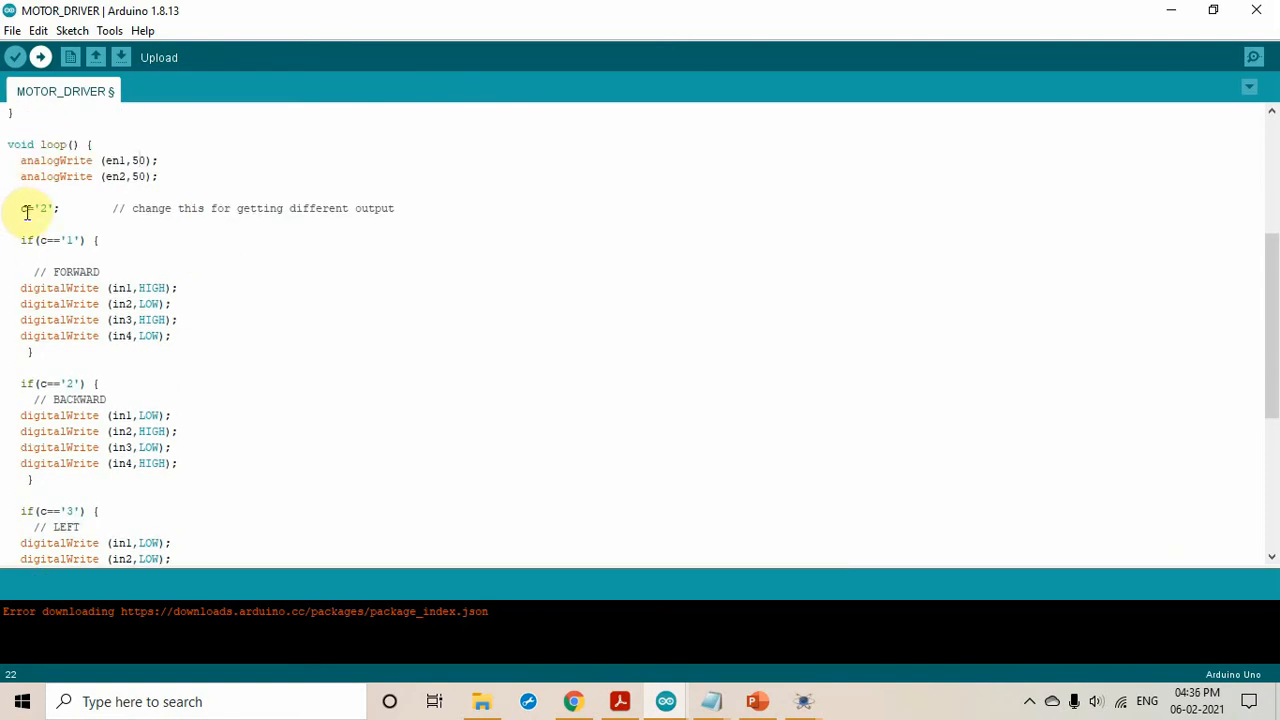
left_click(160, 250)
scroll(215, 263, "down", 1)
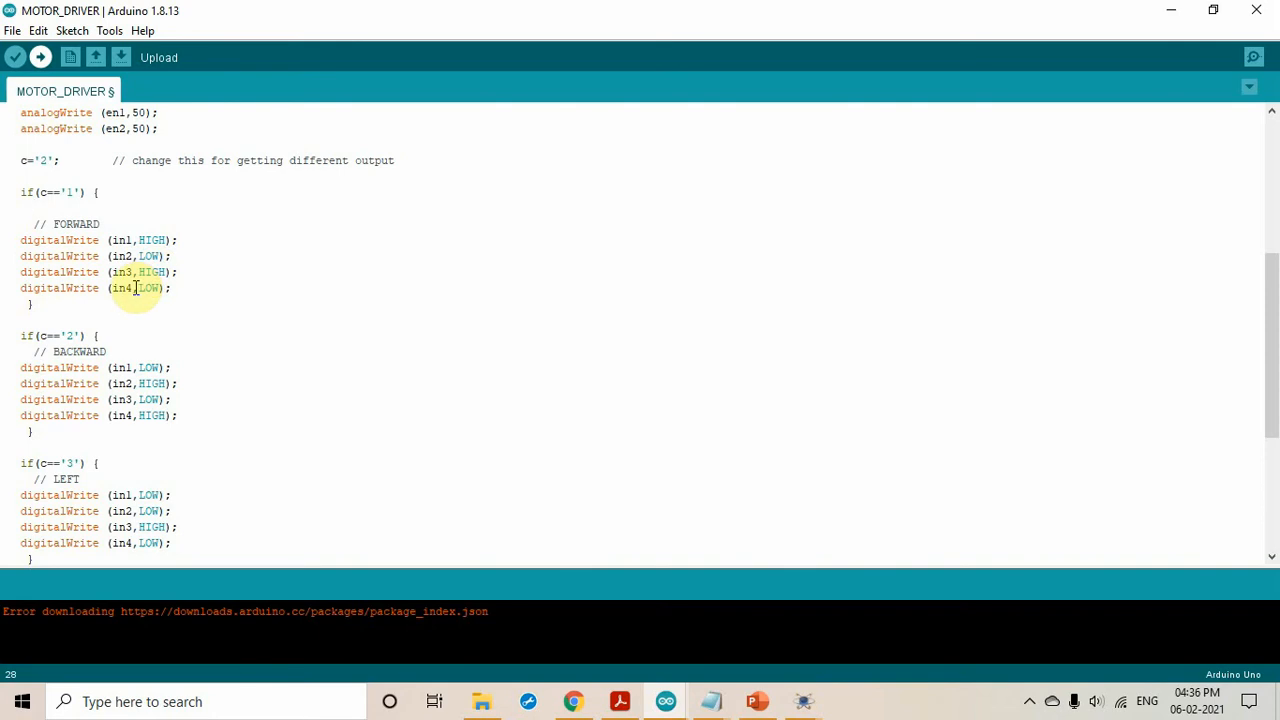
Step: Switch to the PowerPoint presentation and view the L293D Forward condition slide
left_click(757, 704)
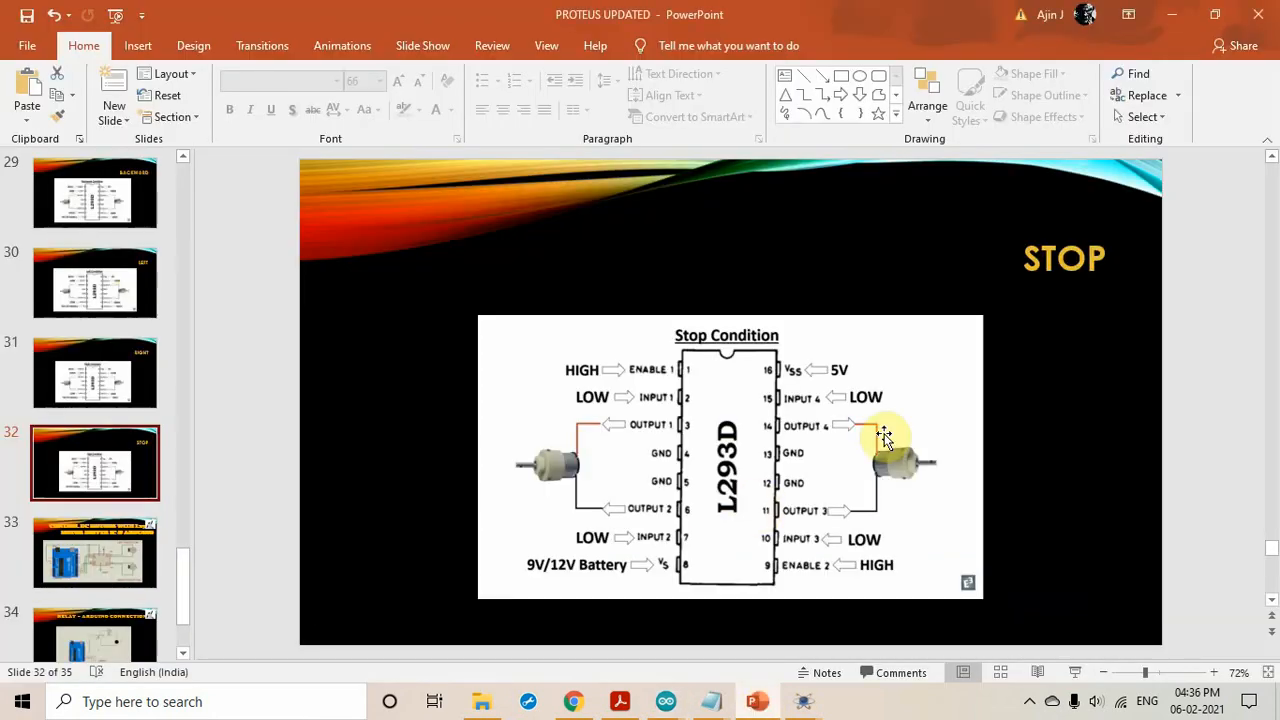
scroll(143, 371, "up", 2)
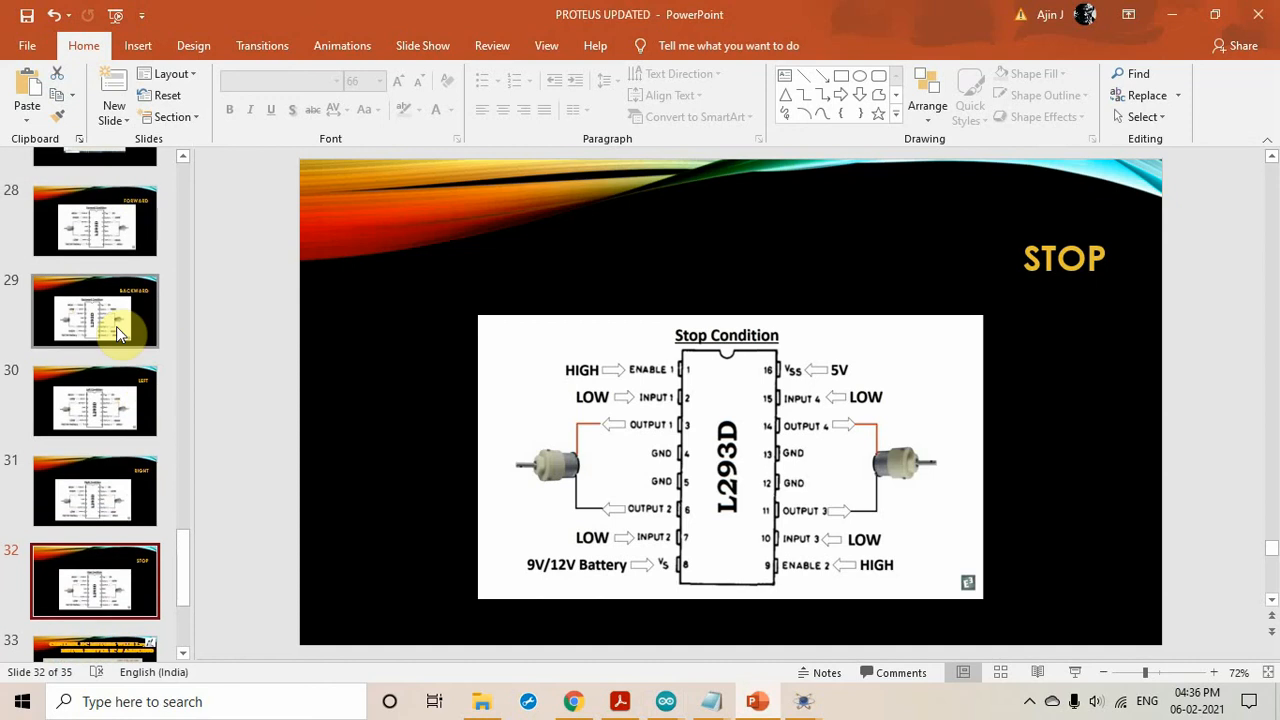
left_click(100, 215)
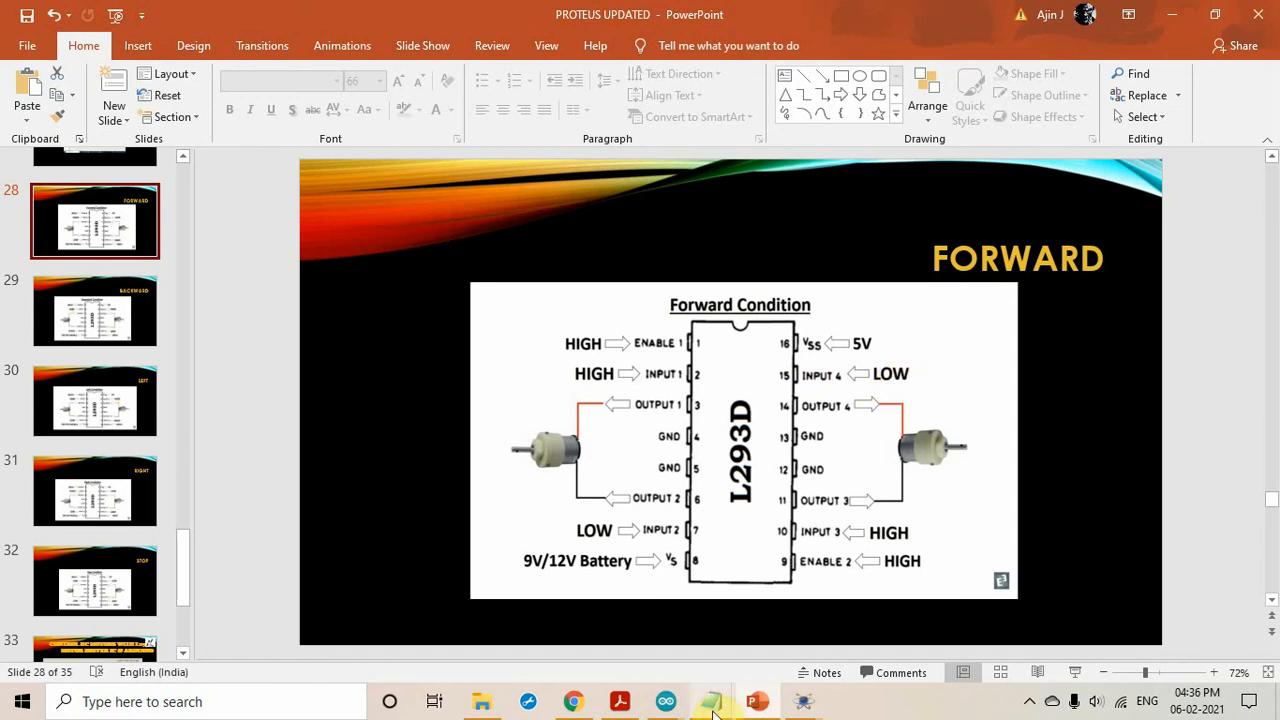
Step: Return to the MOTOR_DRIVER sketch in the Arduino IDE and examine the forward, backward, left, right and stop branches
mouse_move(776, 694)
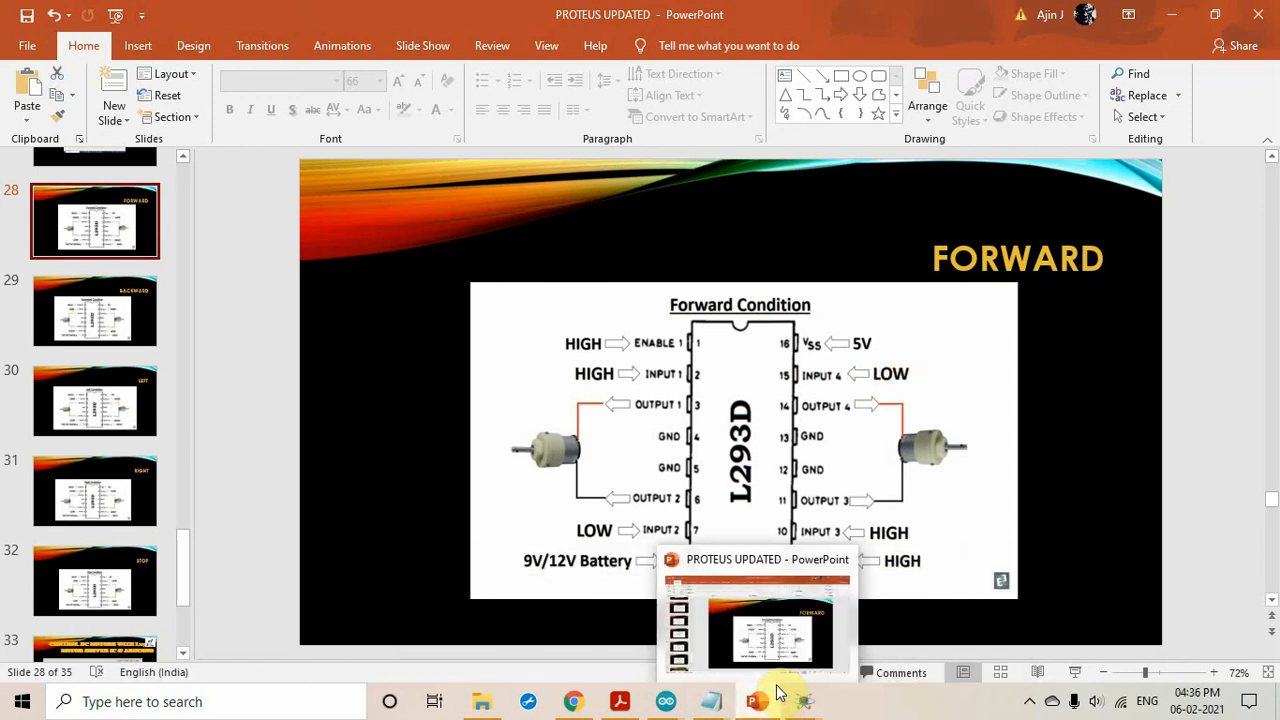
mouse_move(668, 704)
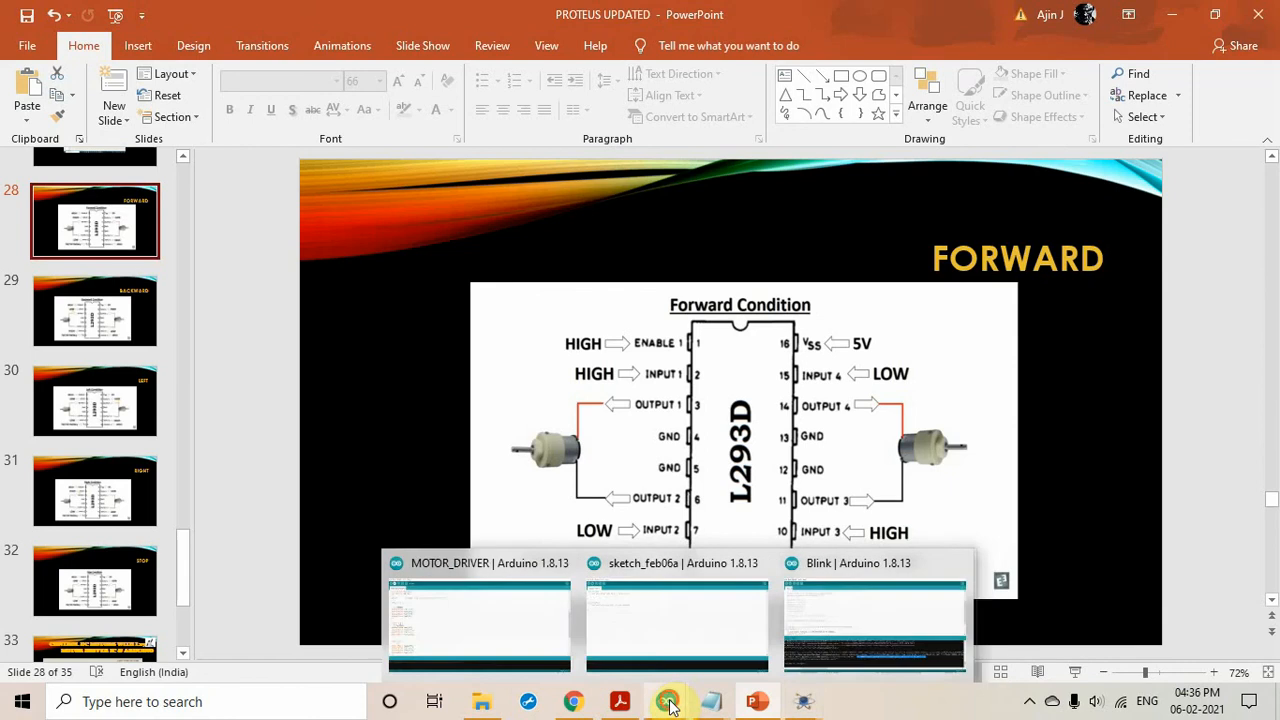
left_click(503, 643)
scroll(172, 280, "down", 2)
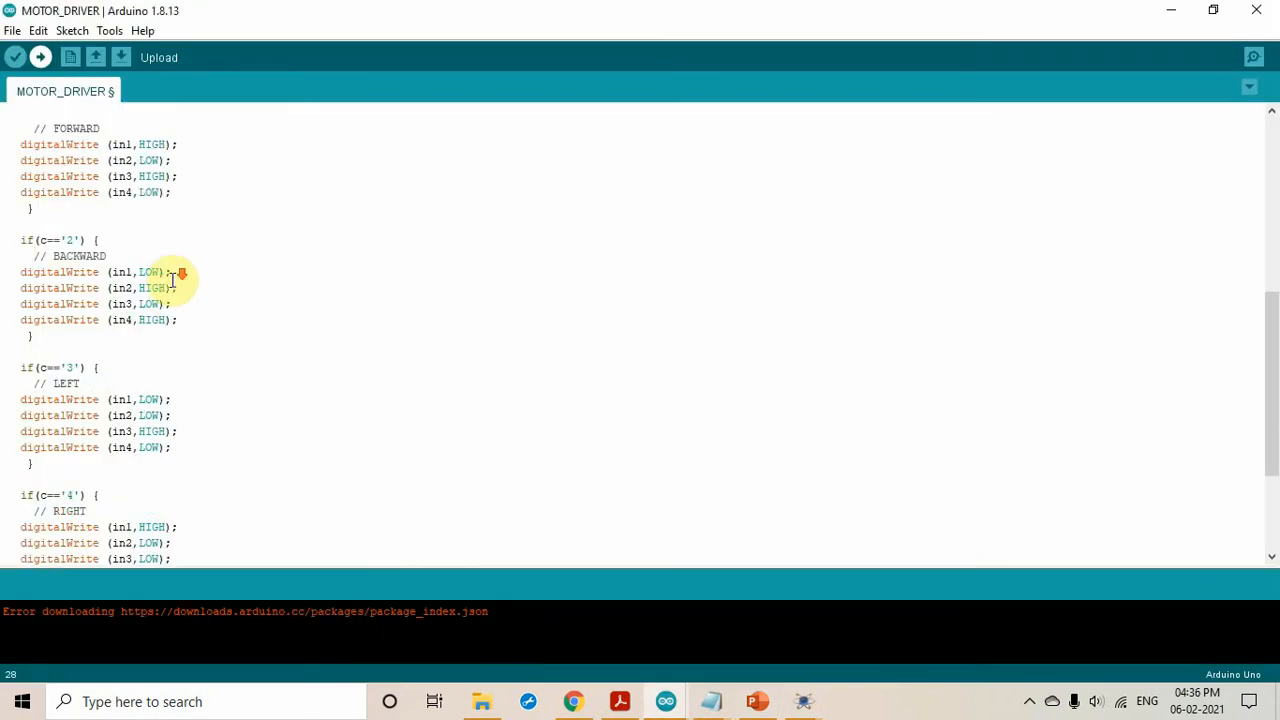
scroll(172, 280, "up", 1)
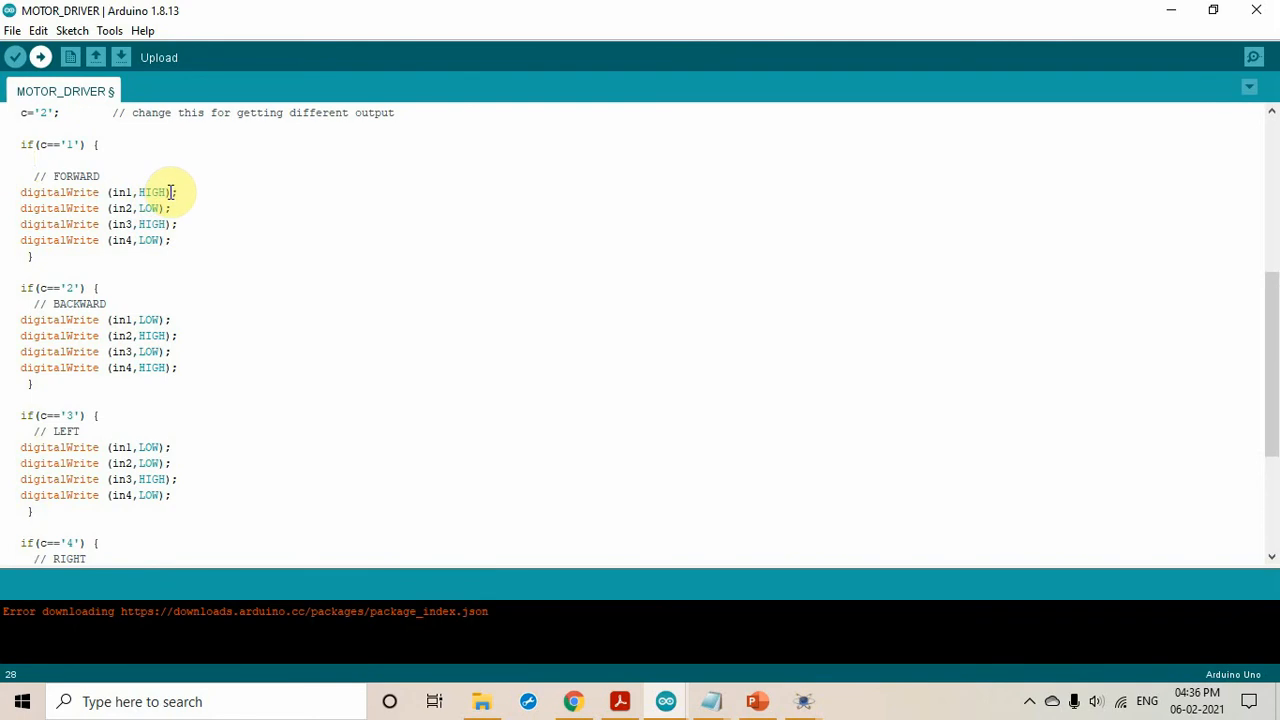
scroll(217, 347, "down", 4)
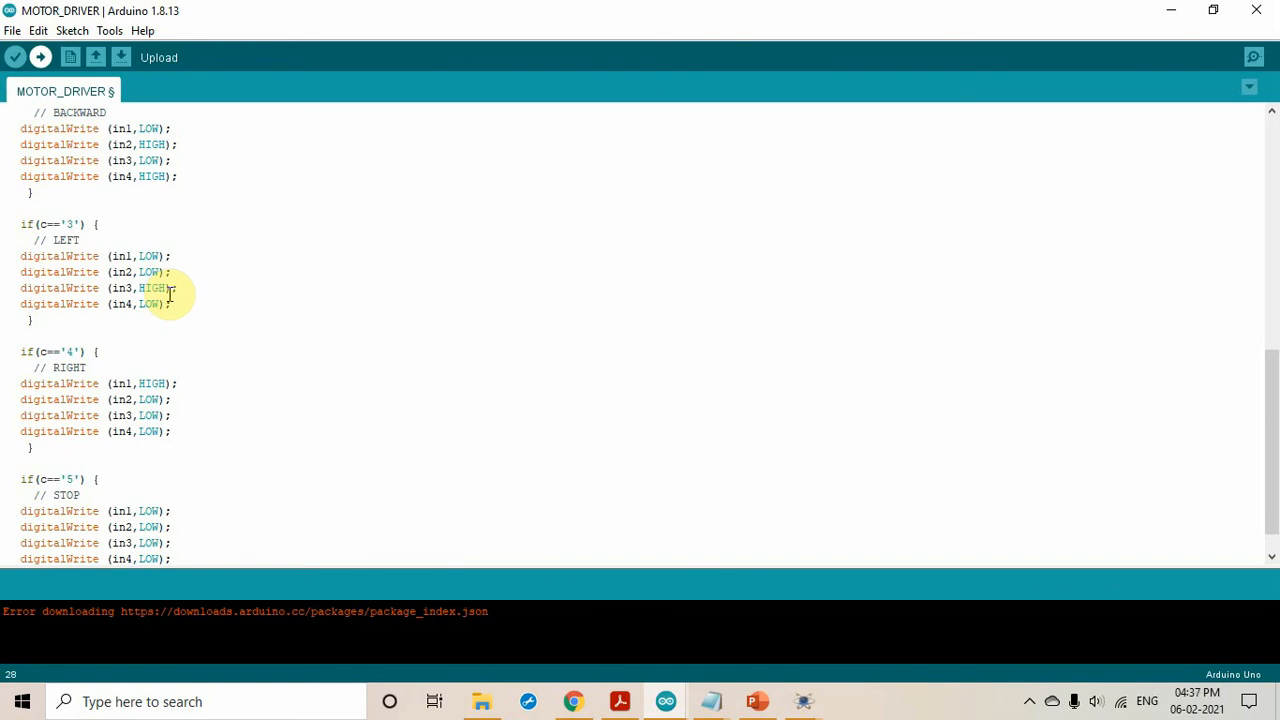
scroll(230, 316, "down", 1)
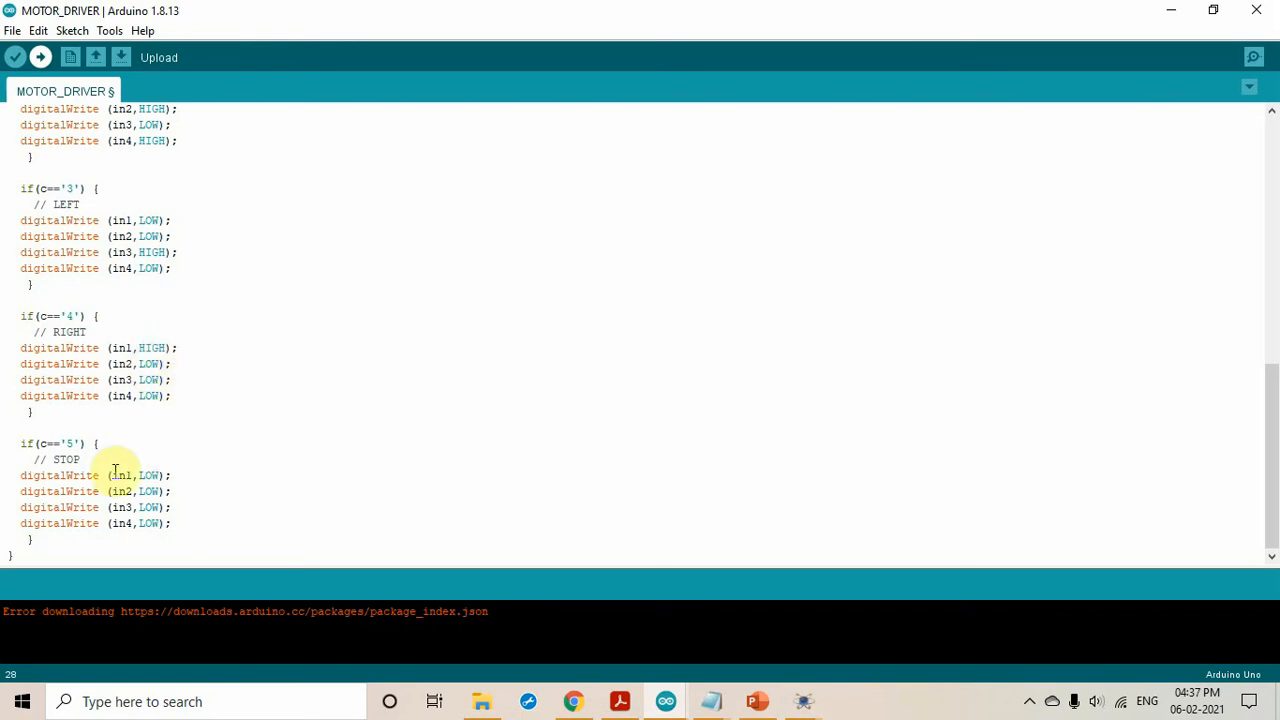
scroll(256, 506, "up", 15)
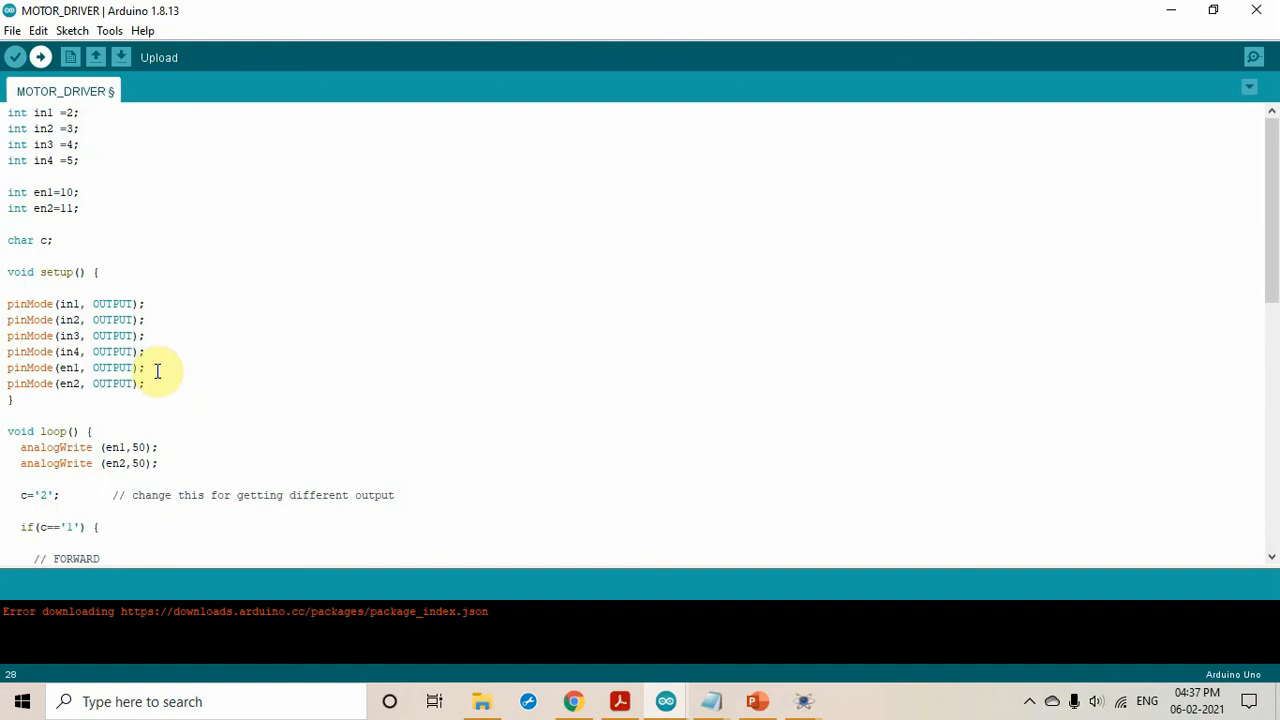
Step: Trace variable c from its declaration through its assignment in loop to the if conditions that select the motor direction
left_click(46, 240)
scroll(251, 286, "down", 7)
scroll(253, 288, "up", 1)
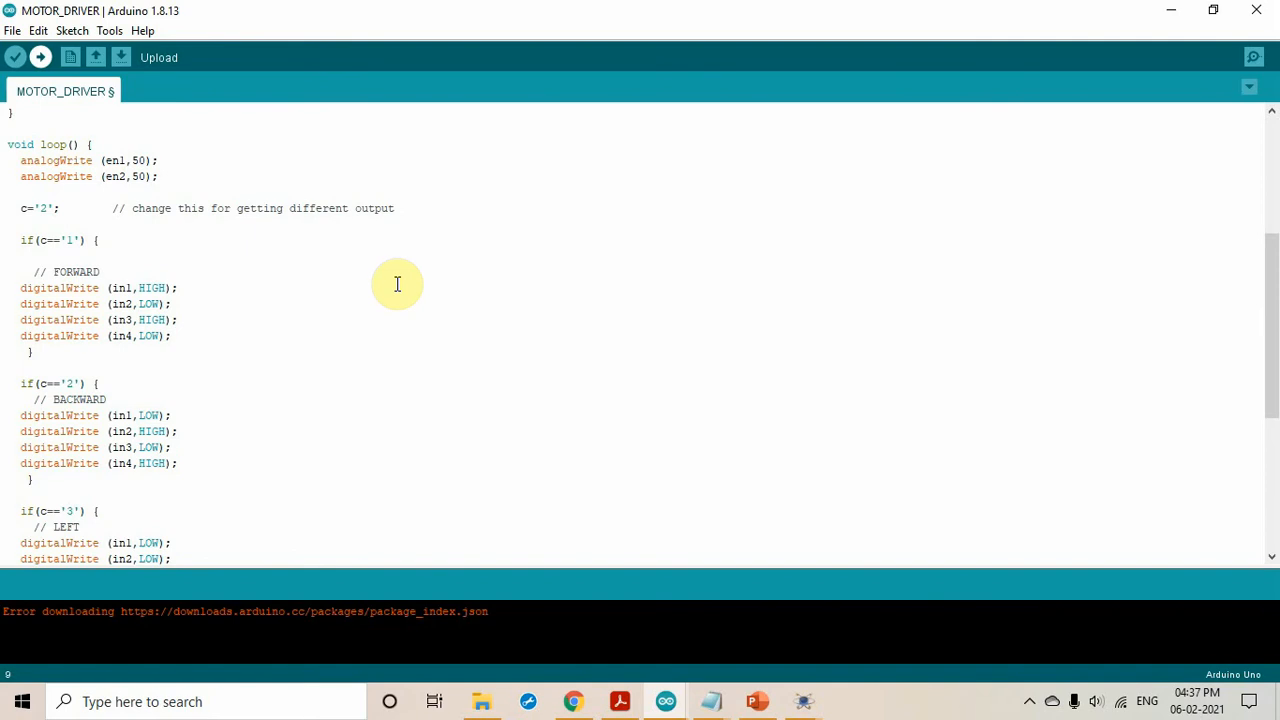
scroll(397, 285, "down", 3)
scroll(397, 285, "up", 2)
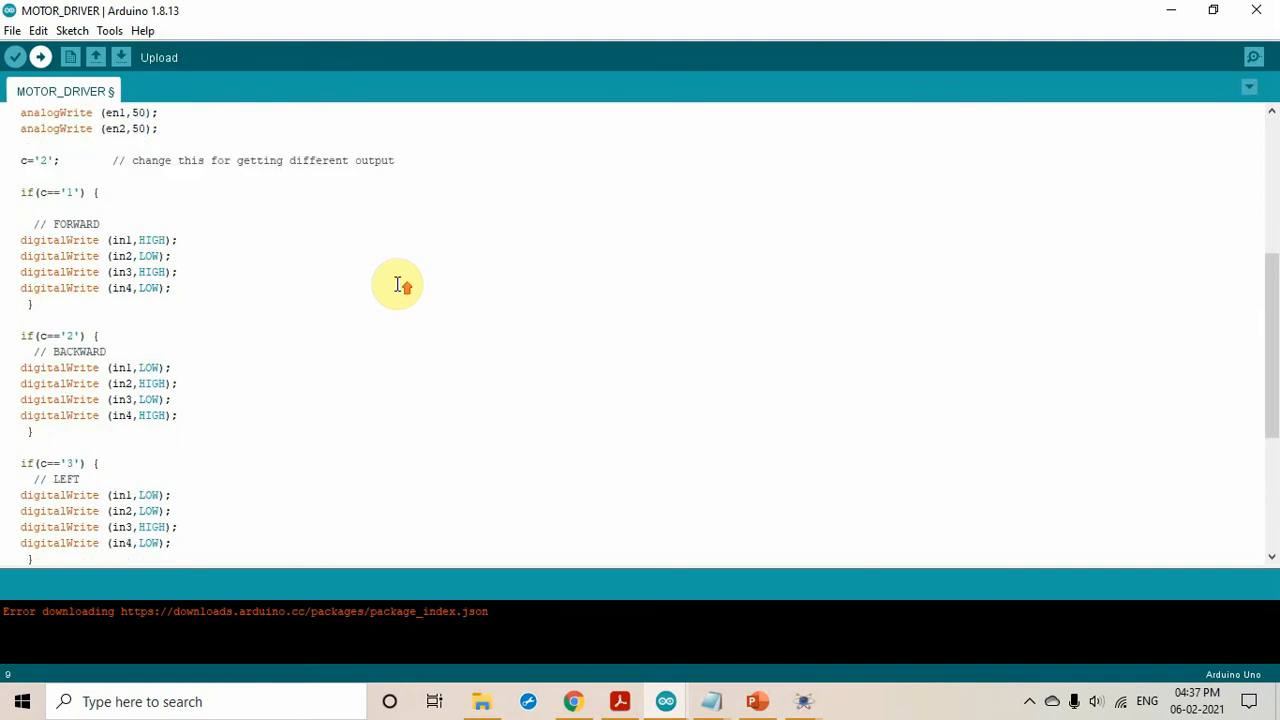
scroll(397, 285, "up", 3)
scroll(246, 286, "up", 1)
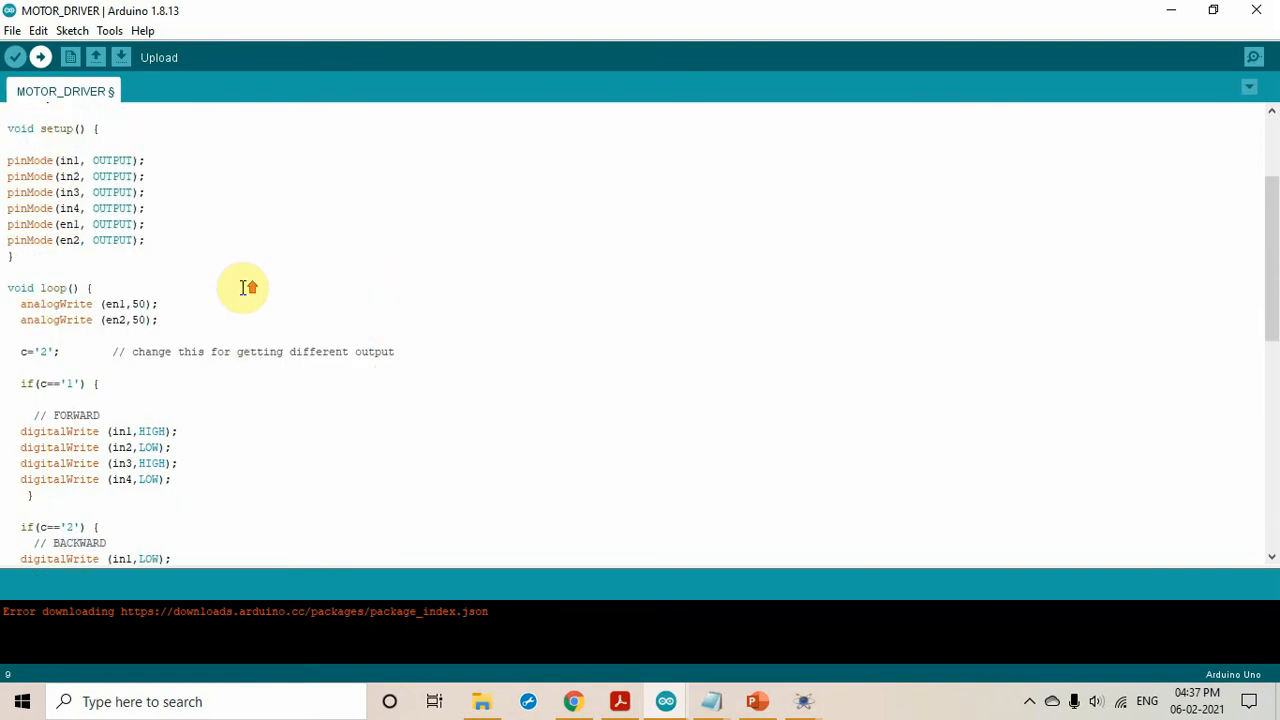
scroll(243, 288, "down", 1)
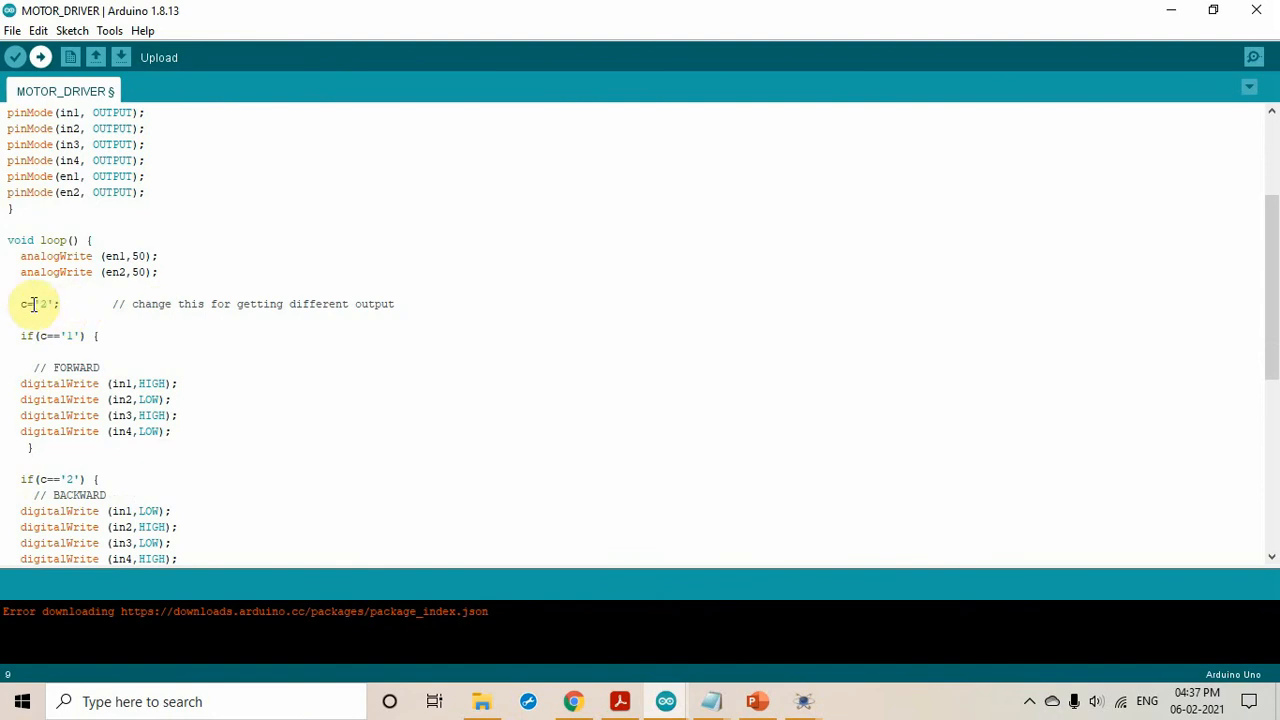
scroll(14, 271, "down", 4)
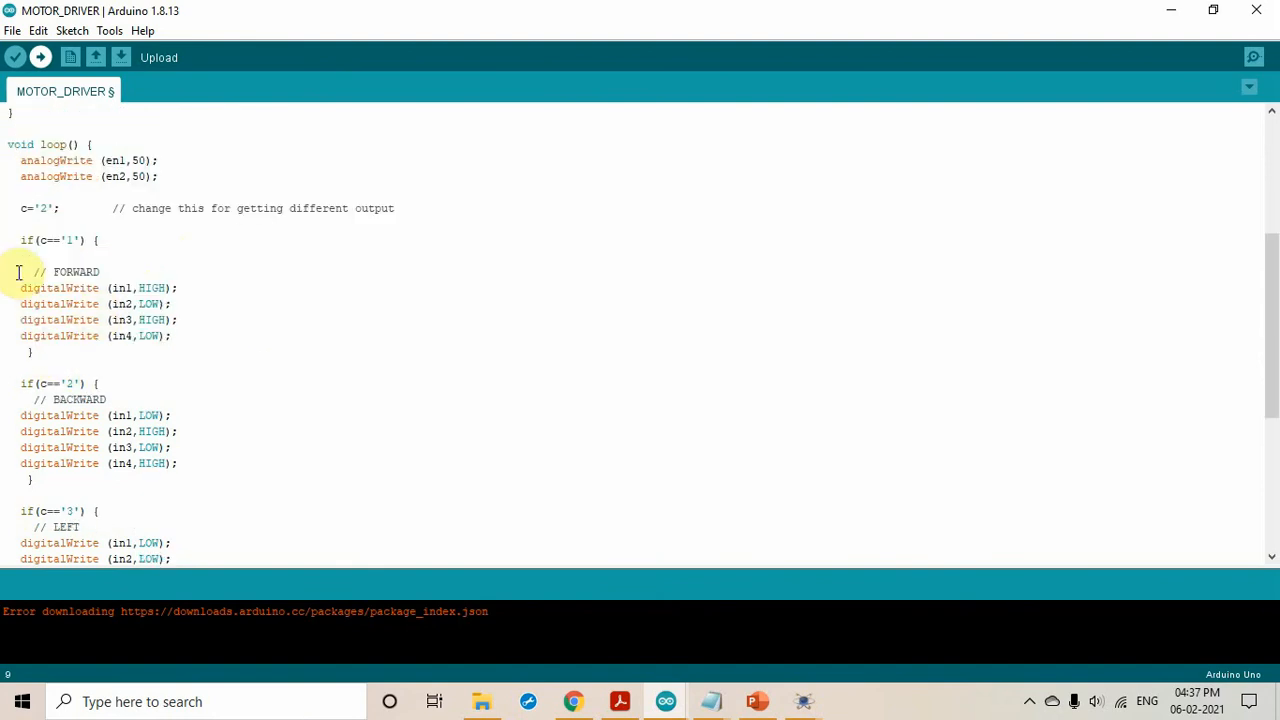
scroll(78, 251, "up", 4)
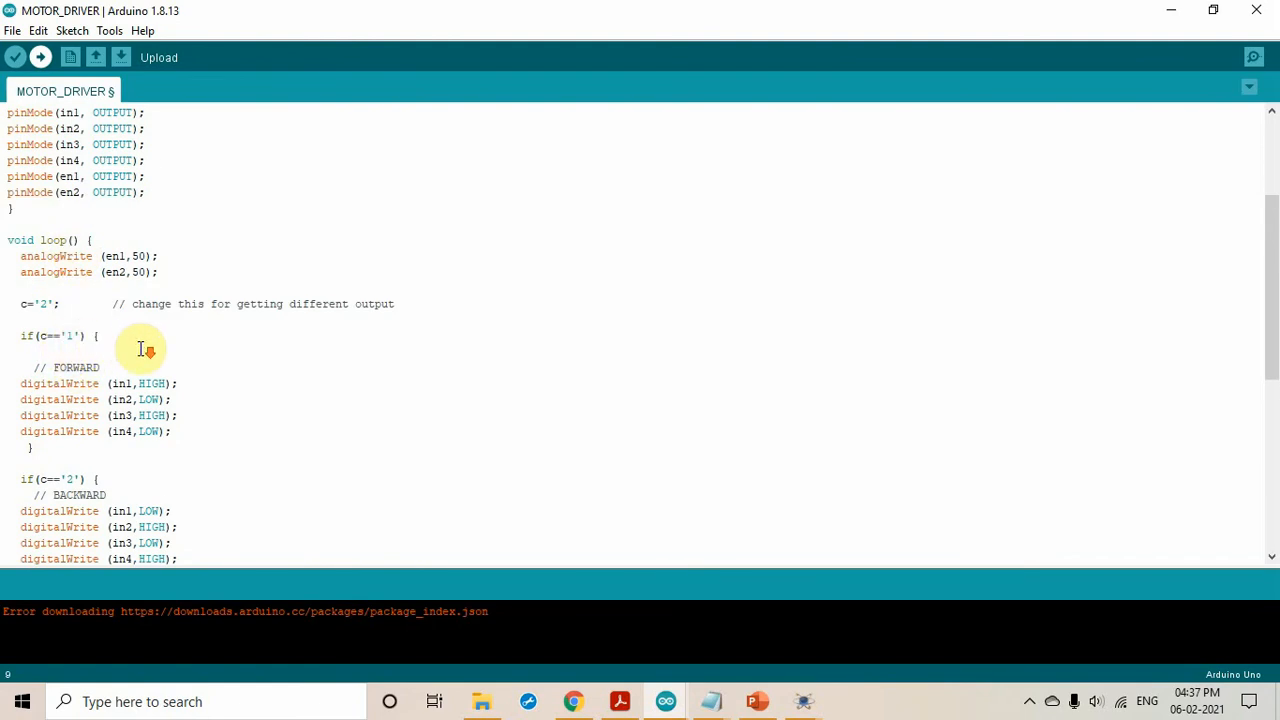
scroll(145, 349, "down", 4)
scroll(146, 346, "up", 1)
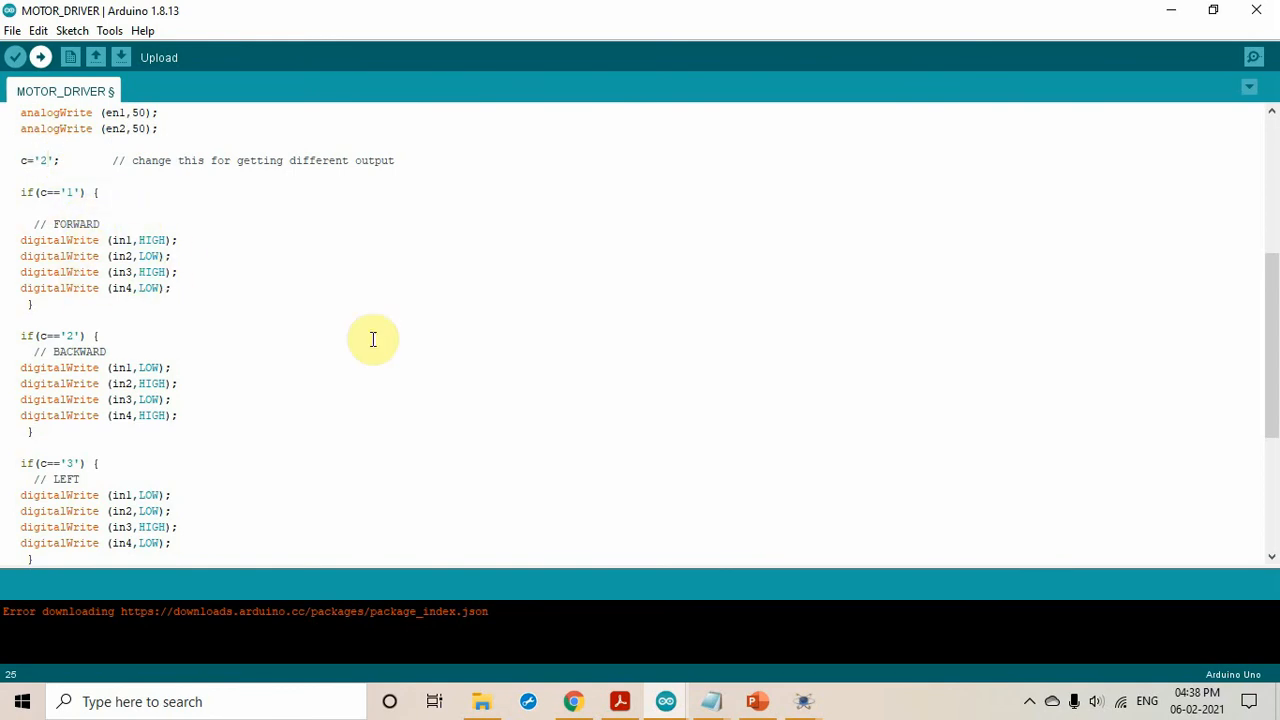
scroll(371, 340, "down", 6)
scroll(373, 338, "up", 4)
scroll(373, 338, "up", 9)
scroll(373, 338, "down", 5)
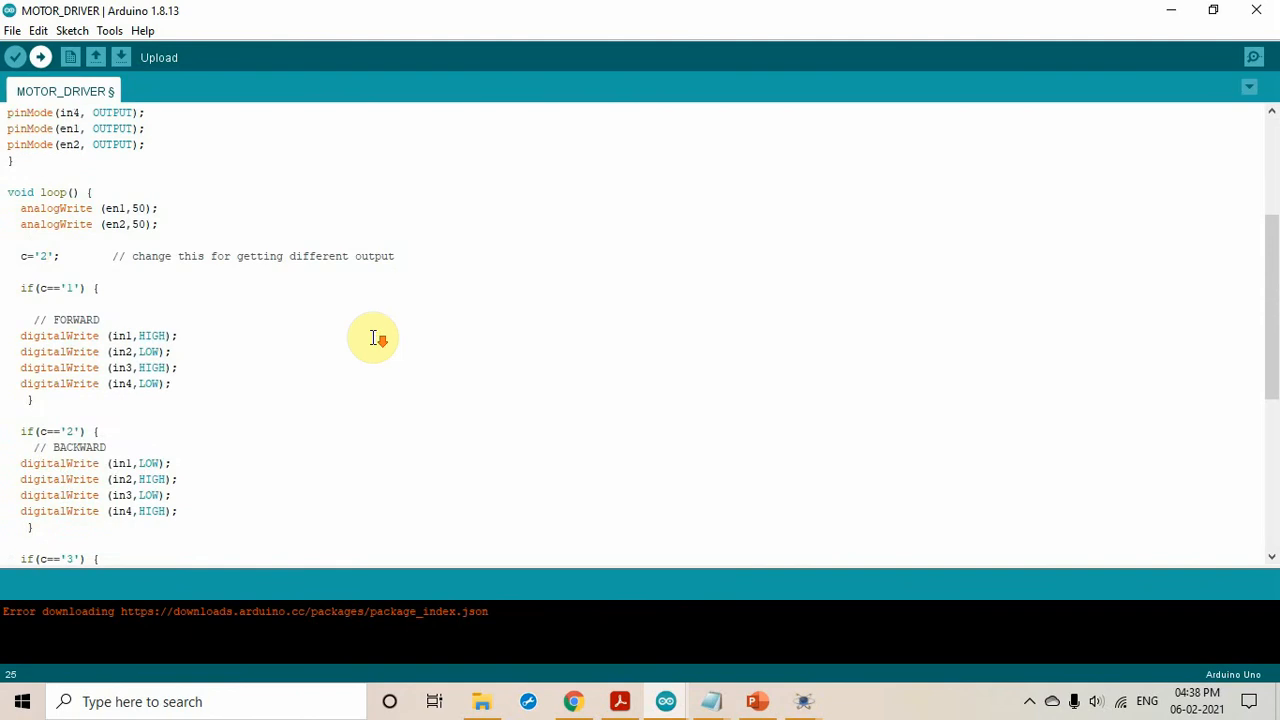
scroll(373, 337, "up", 5)
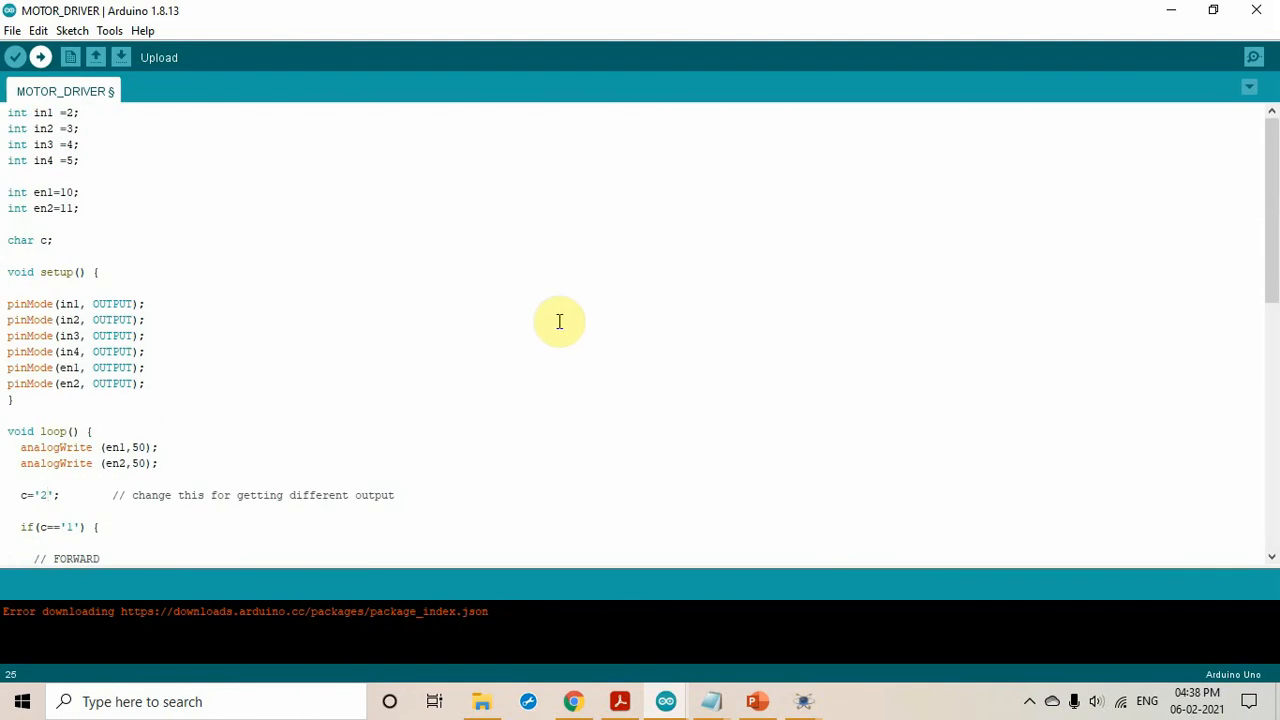
Step: Compile the MOTOR_DRIVER sketch and copy the full path of MOTOR_DRIVER.ino.hex from the compile output
scroll(560, 320, "down", 3)
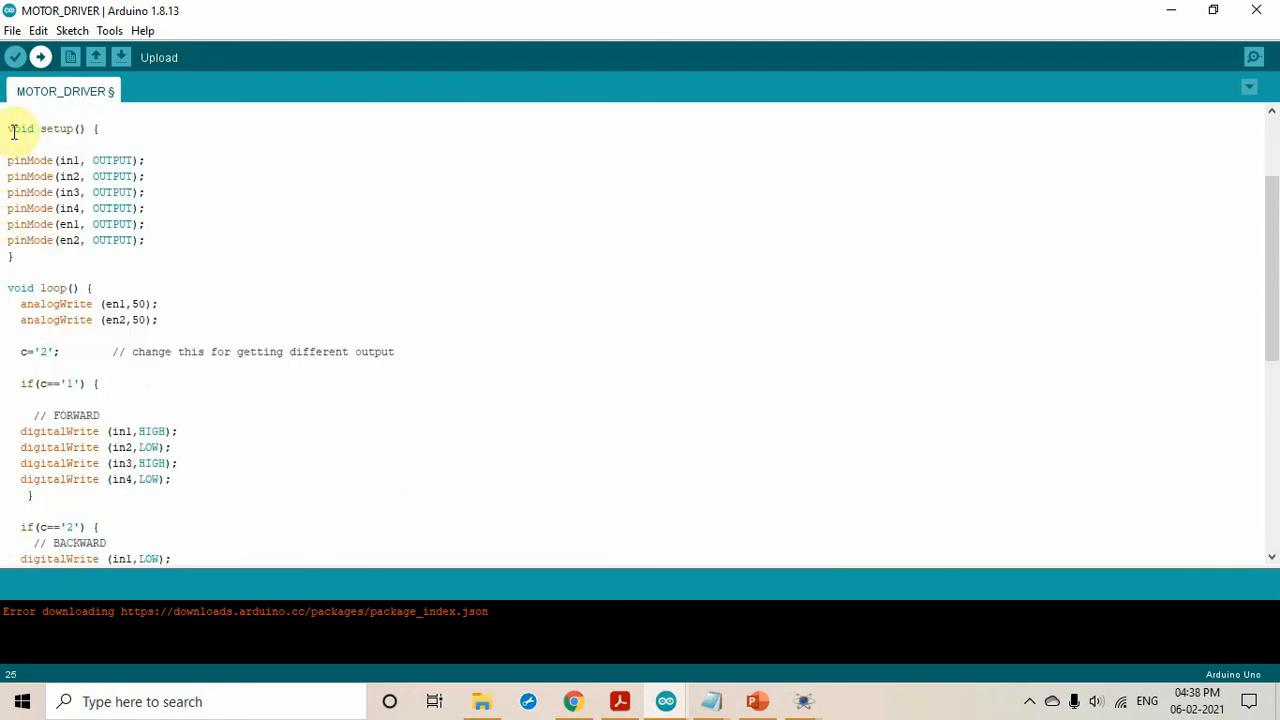
left_click(15, 58)
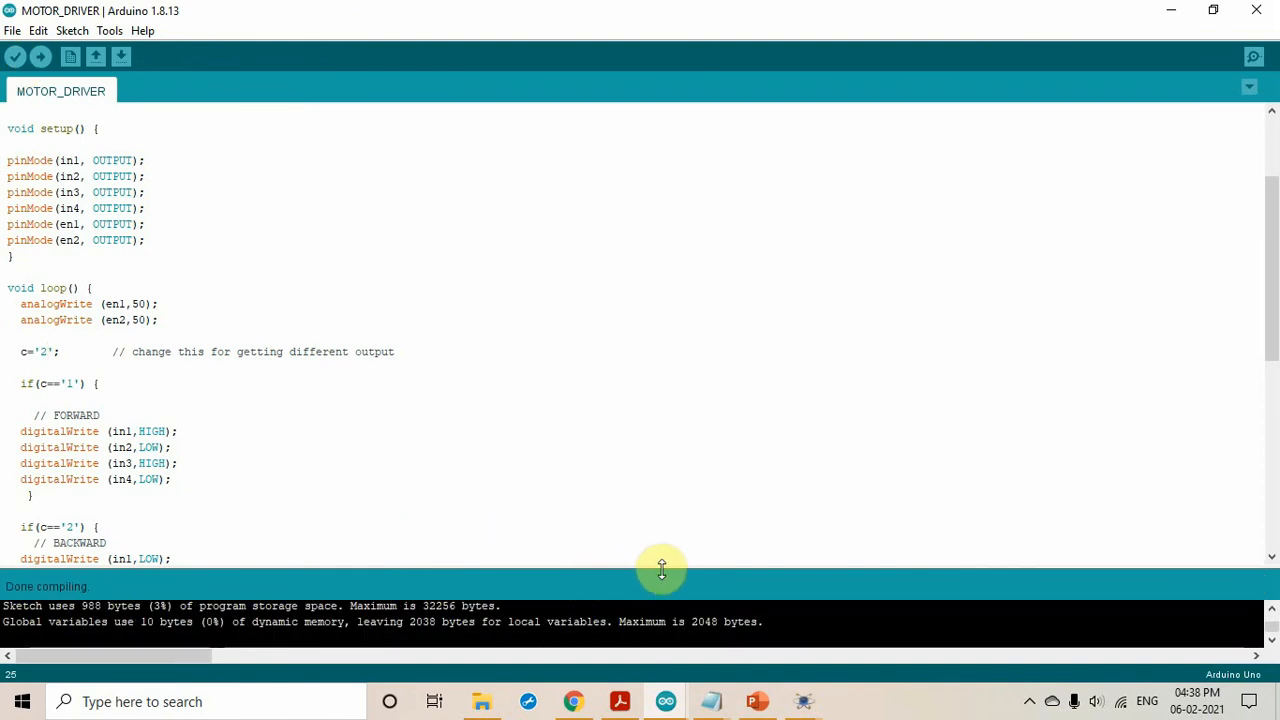
left_click_drag(662, 572, 663, 440)
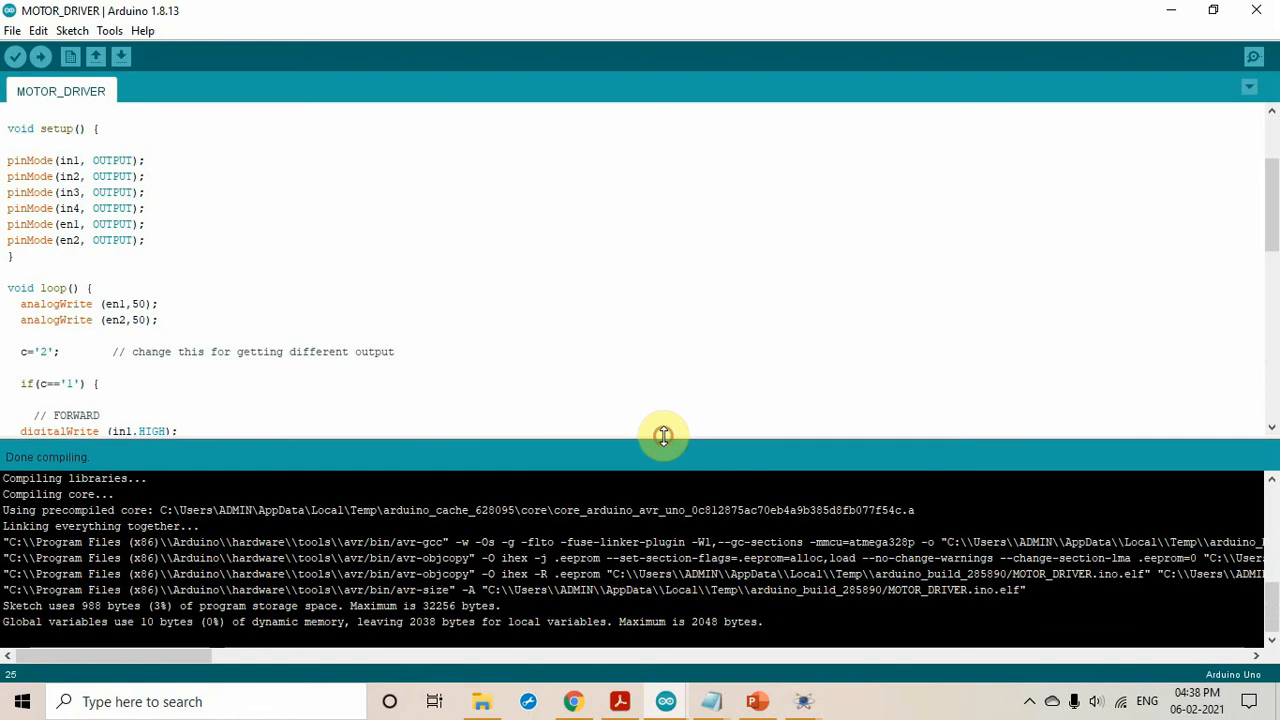
left_click_drag(188, 653, 413, 665)
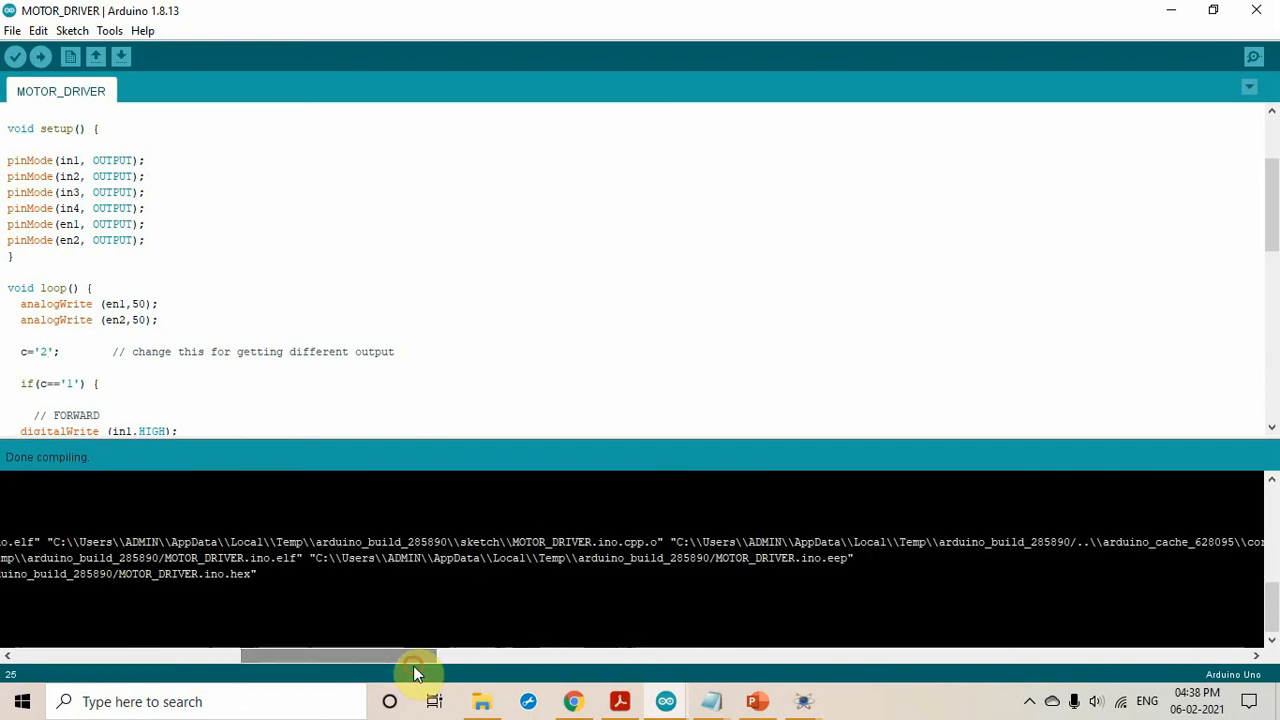
left_click_drag(257, 654, 175, 655)
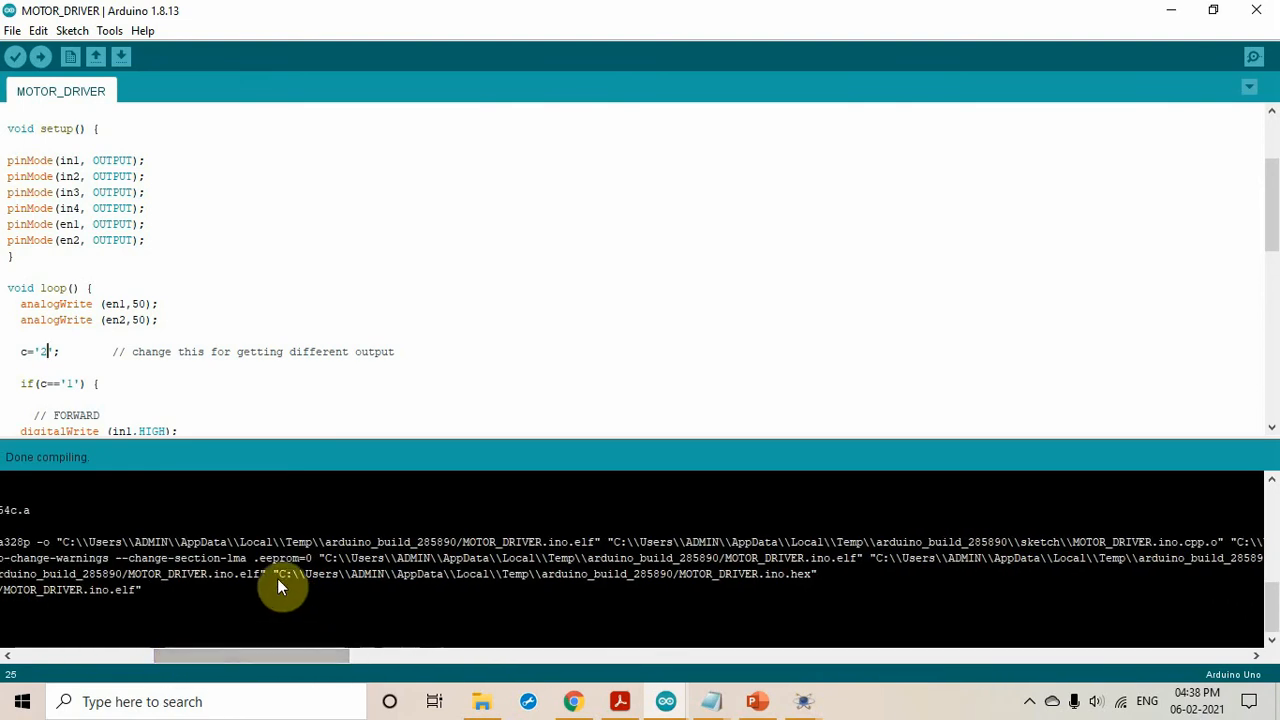
left_click_drag(278, 577, 503, 610)
left_click_drag(1012, 580, 1185, 581)
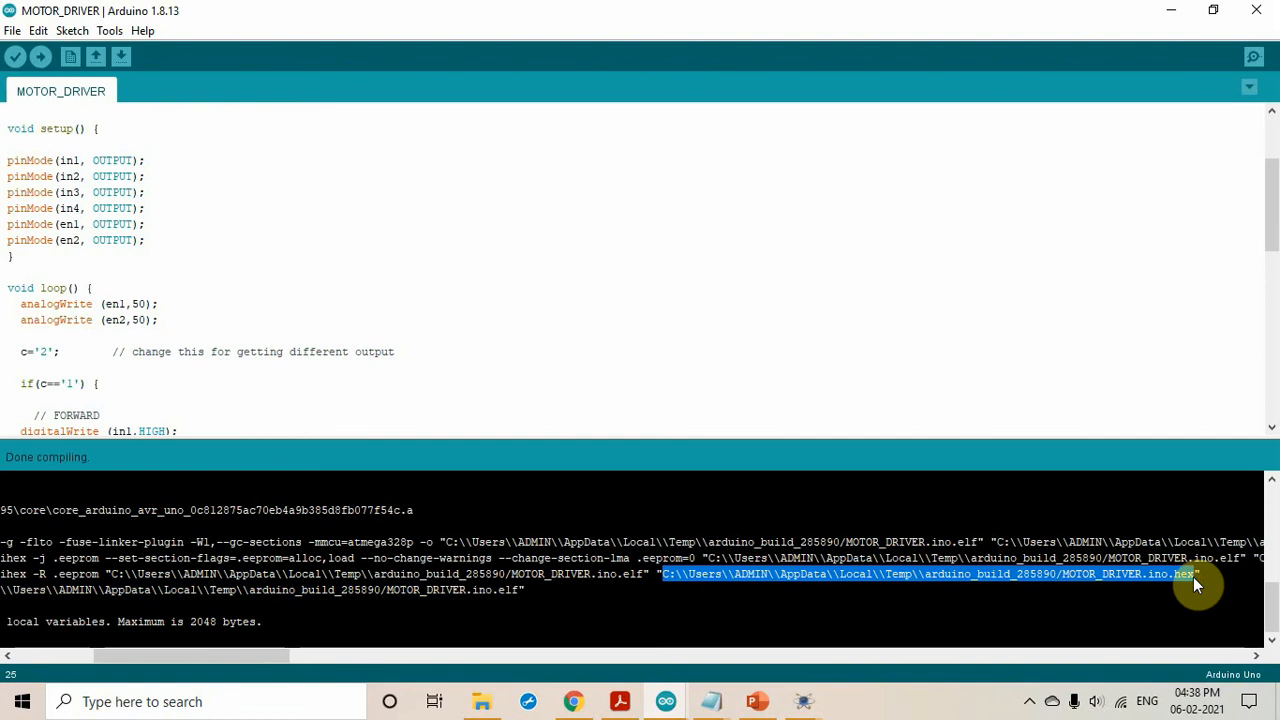
Step: Switch to the Proteus schematic and set the SIMULINO UNO board's program file to the copied MOTOR_DRIVER.ino.hex path
mouse_move(806, 706)
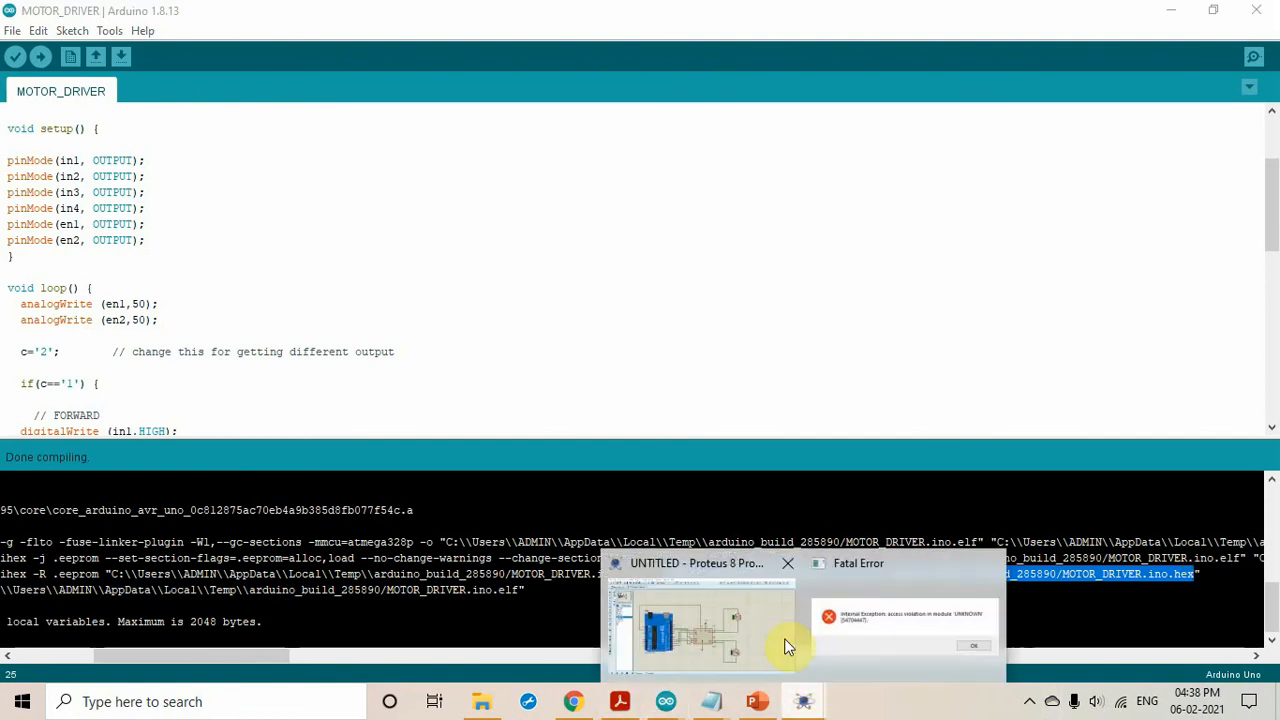
left_click(748, 629)
double_click(333, 440)
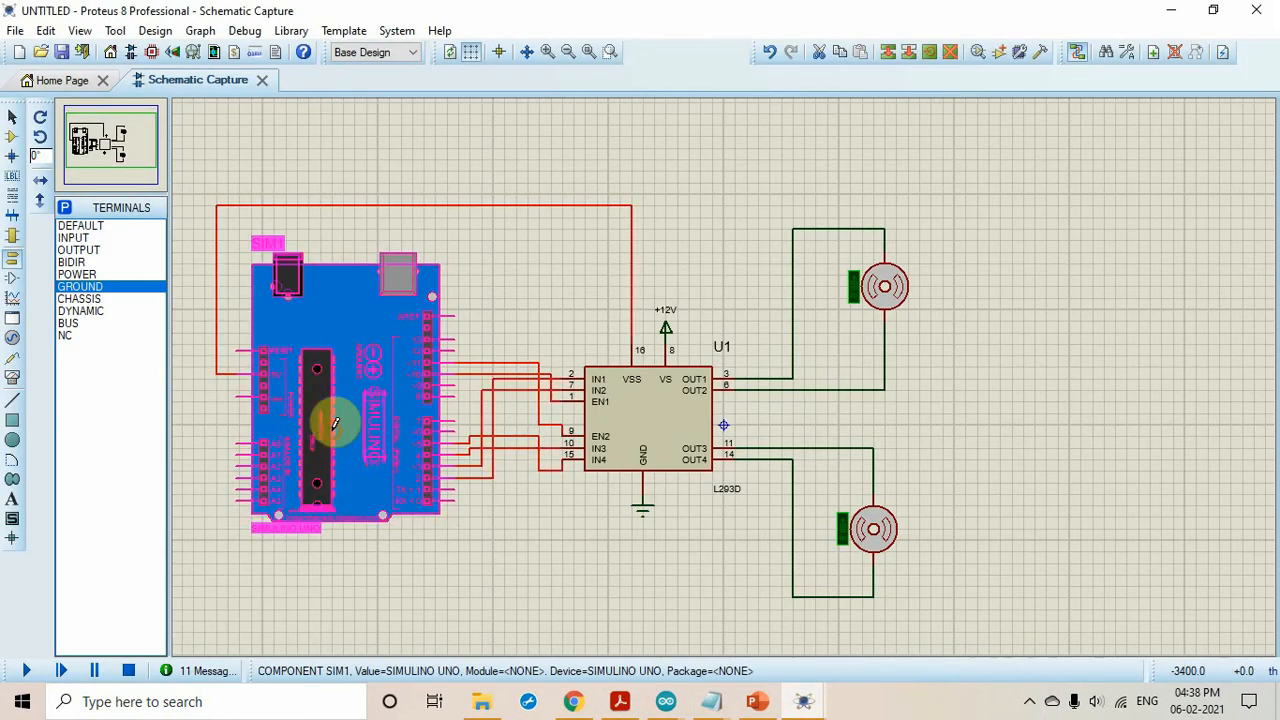
left_click_drag(560, 184, 737, 193)
key("BackSpace")
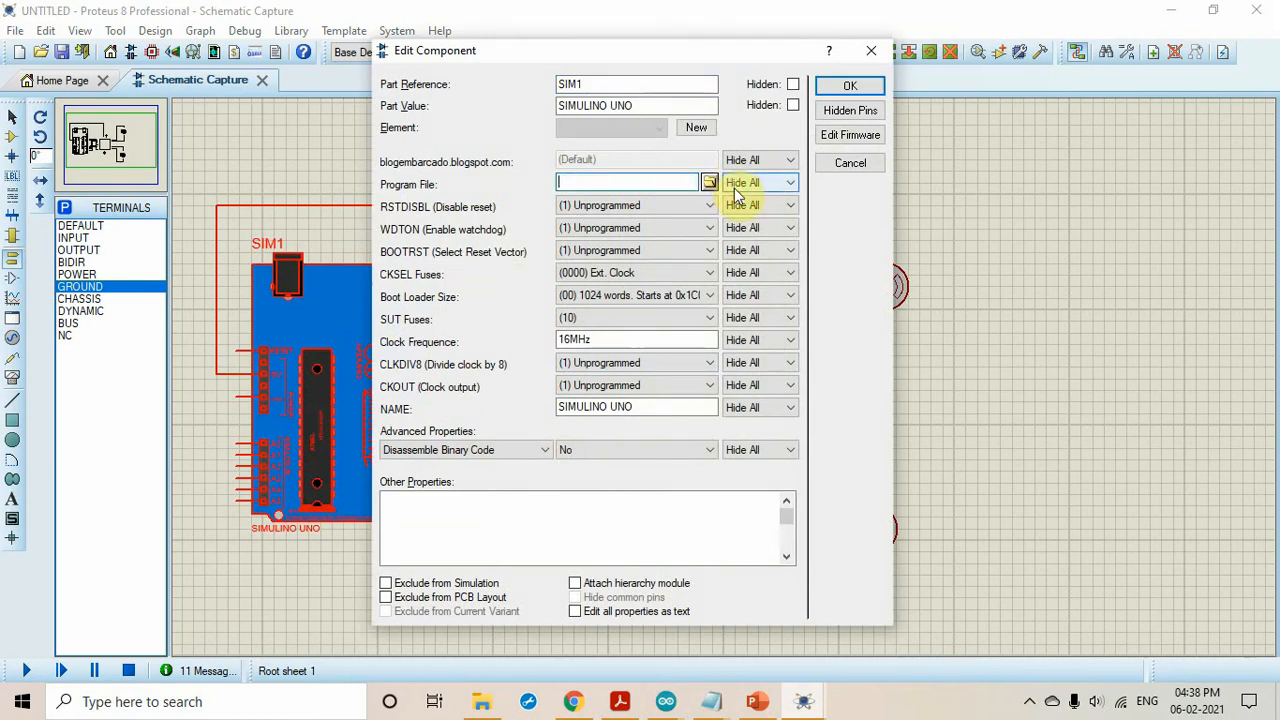
key("ctrl+v")
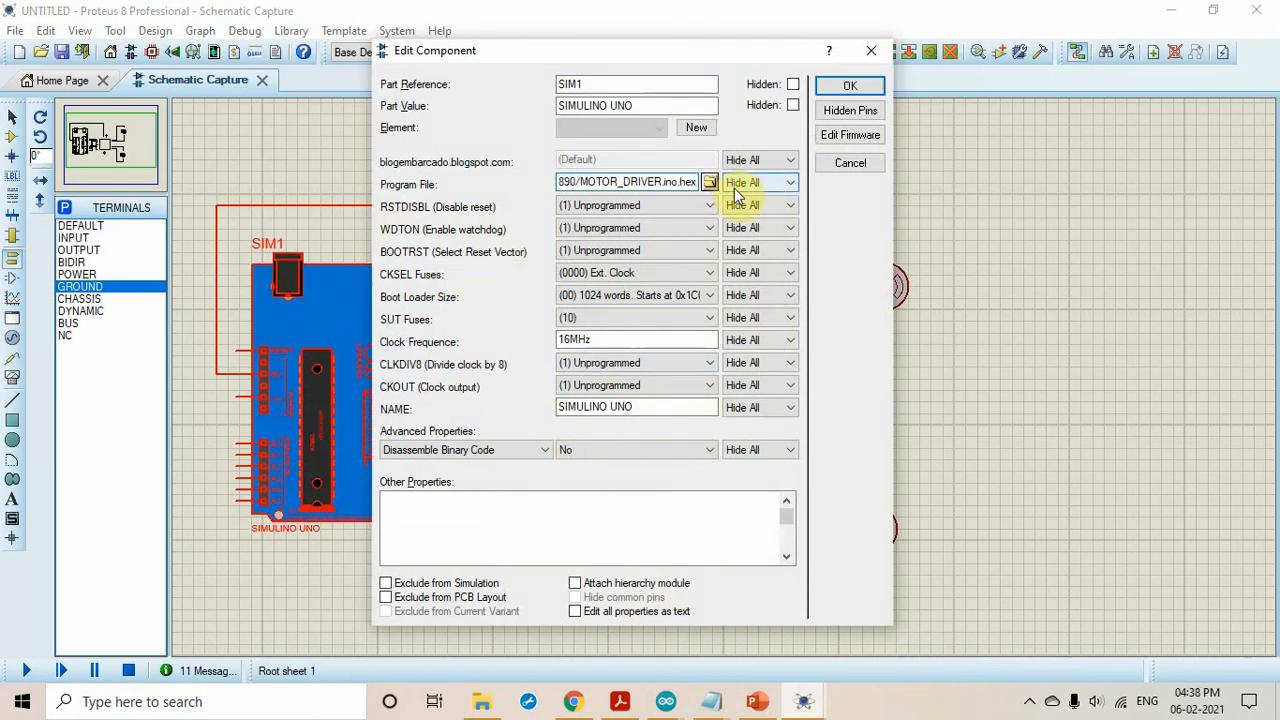
left_click(849, 85)
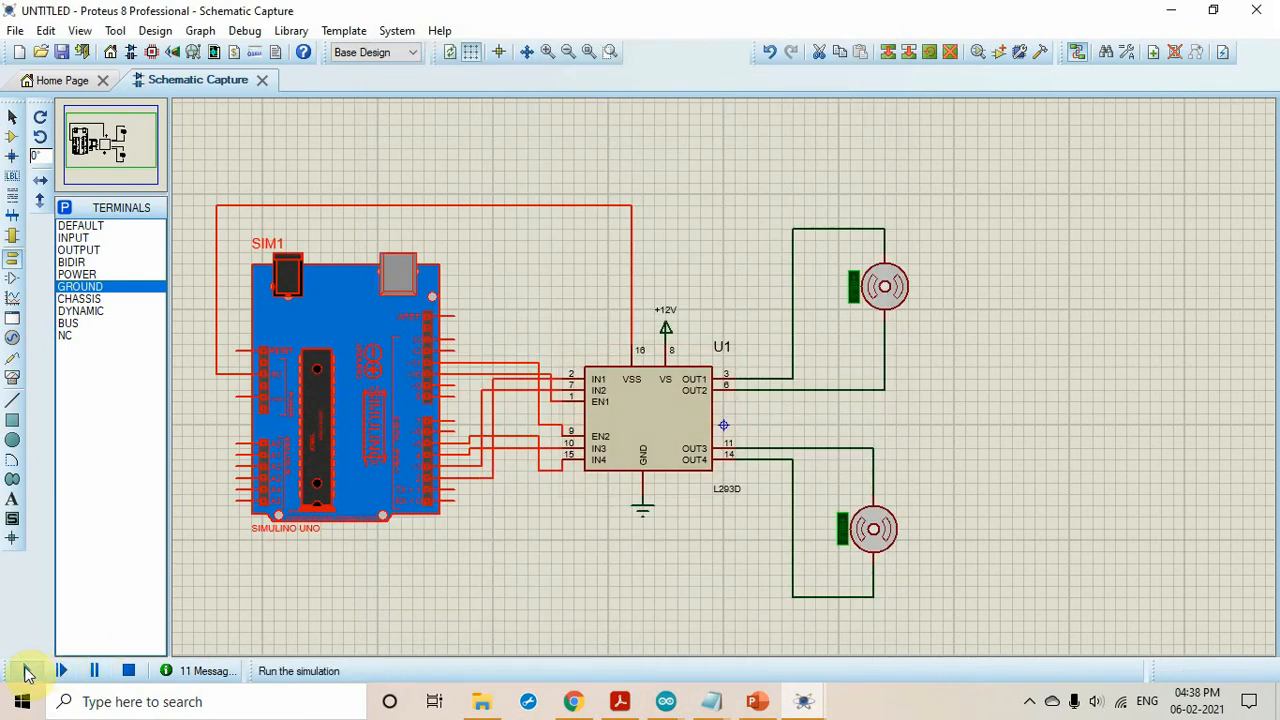
Step: Run the simulation to observe how both DC motors turn, and stop it
left_click(24, 670)
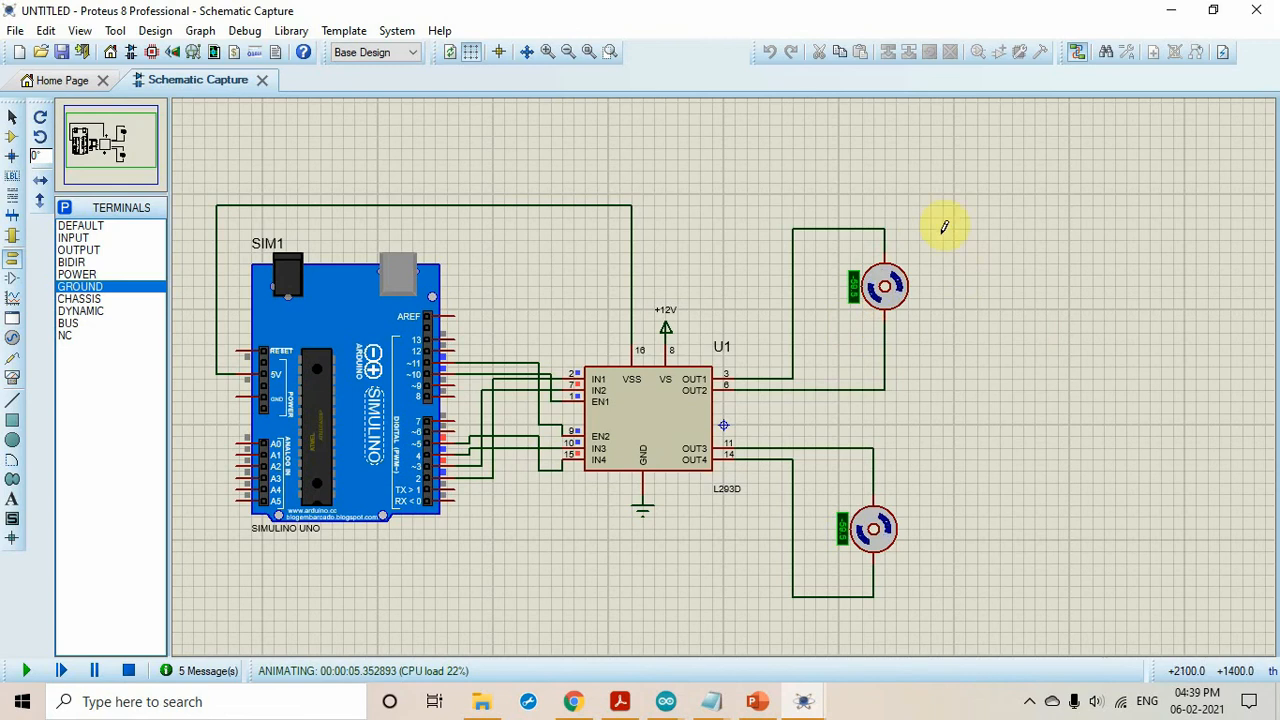
left_click(879, 389)
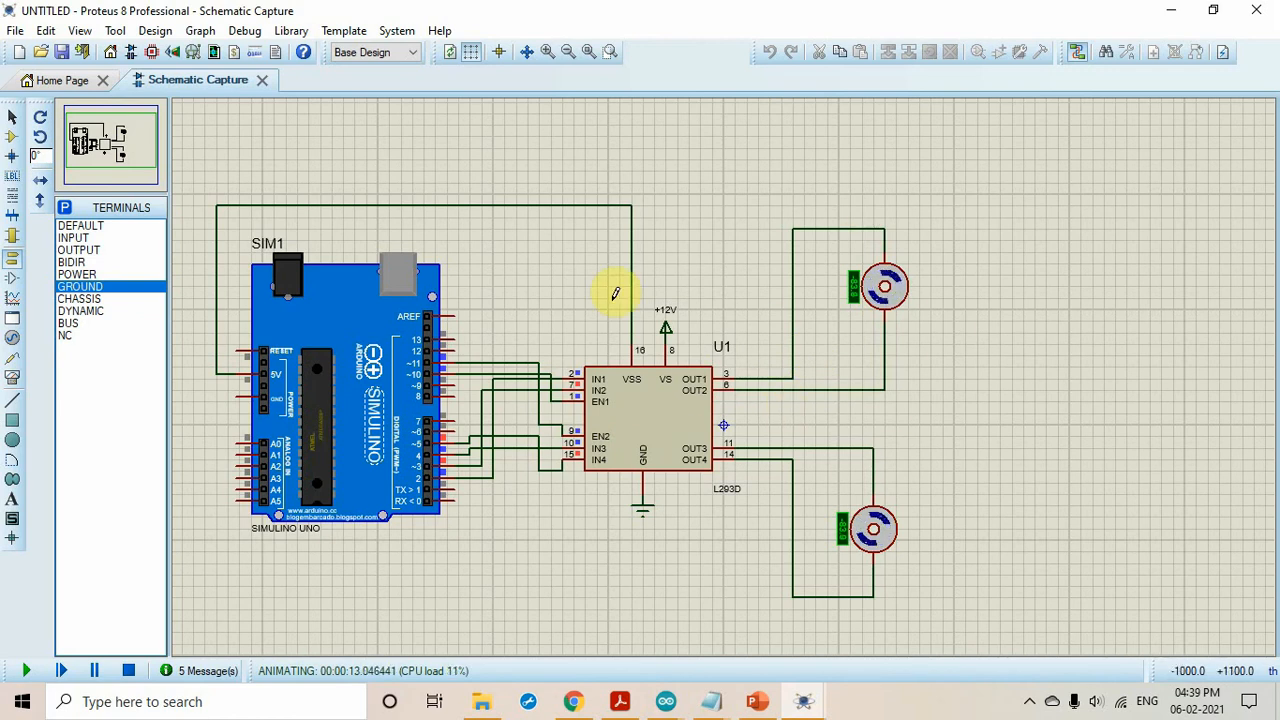
left_click(131, 671)
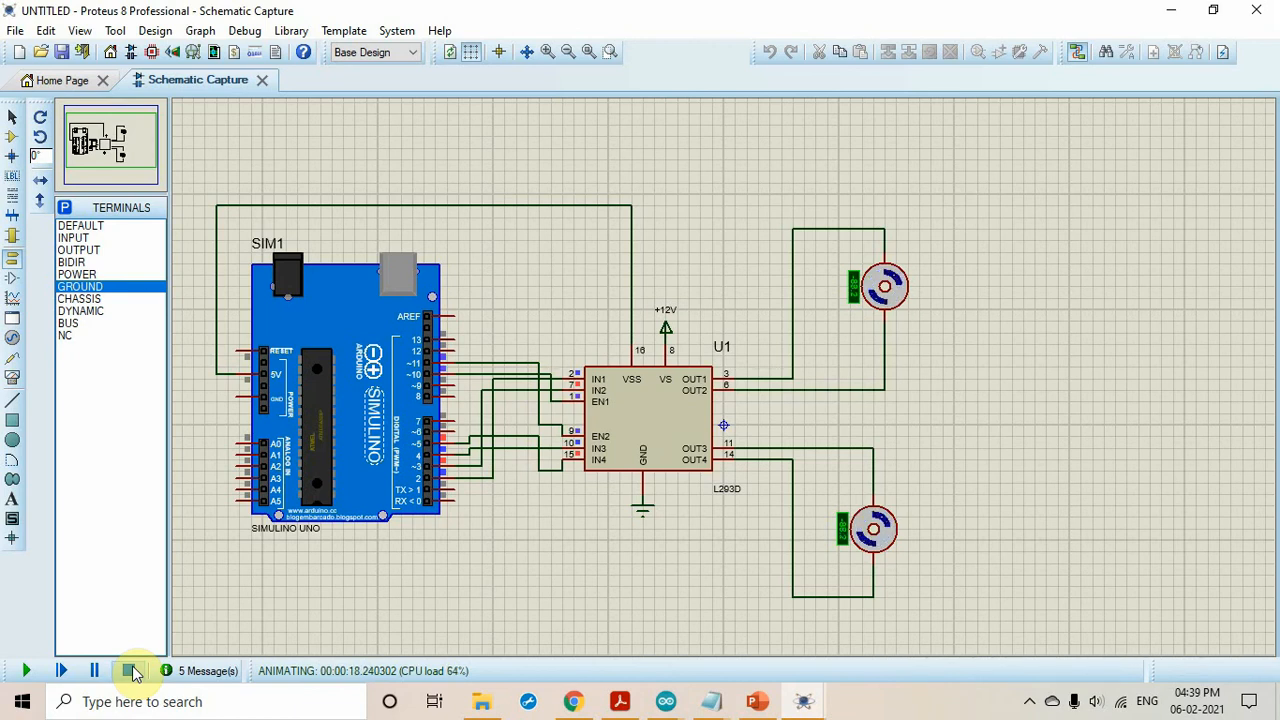
left_click(127, 672)
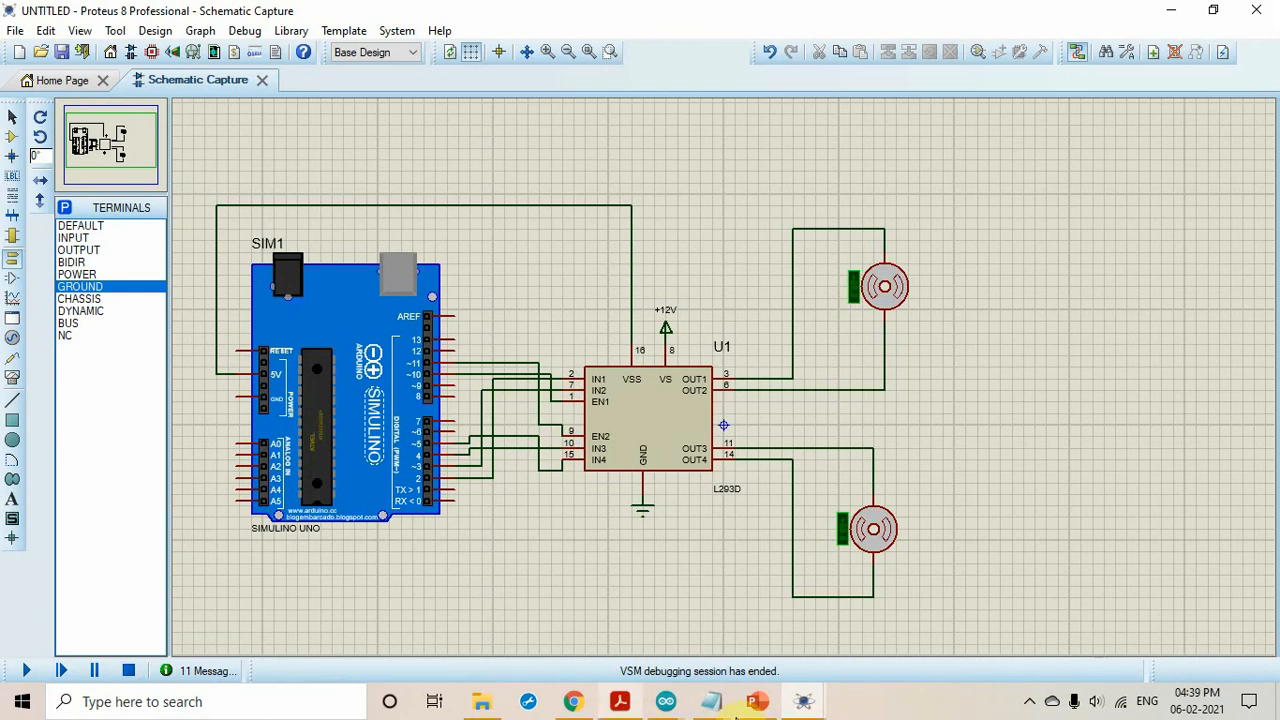
Step: Return to the MOTOR_DRIVER sketch in the Arduino IDE and set variable c in loop to '3'
left_click(670, 704)
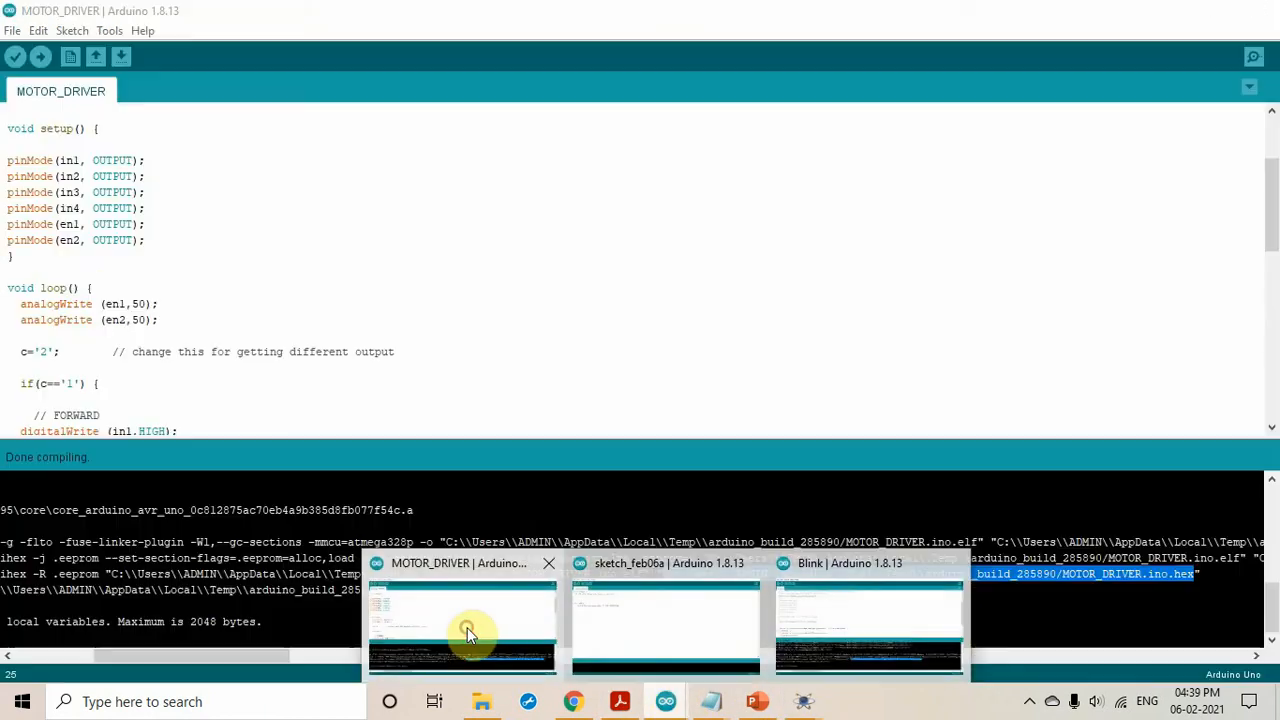
left_click(467, 627)
scroll(409, 295, "down", 7)
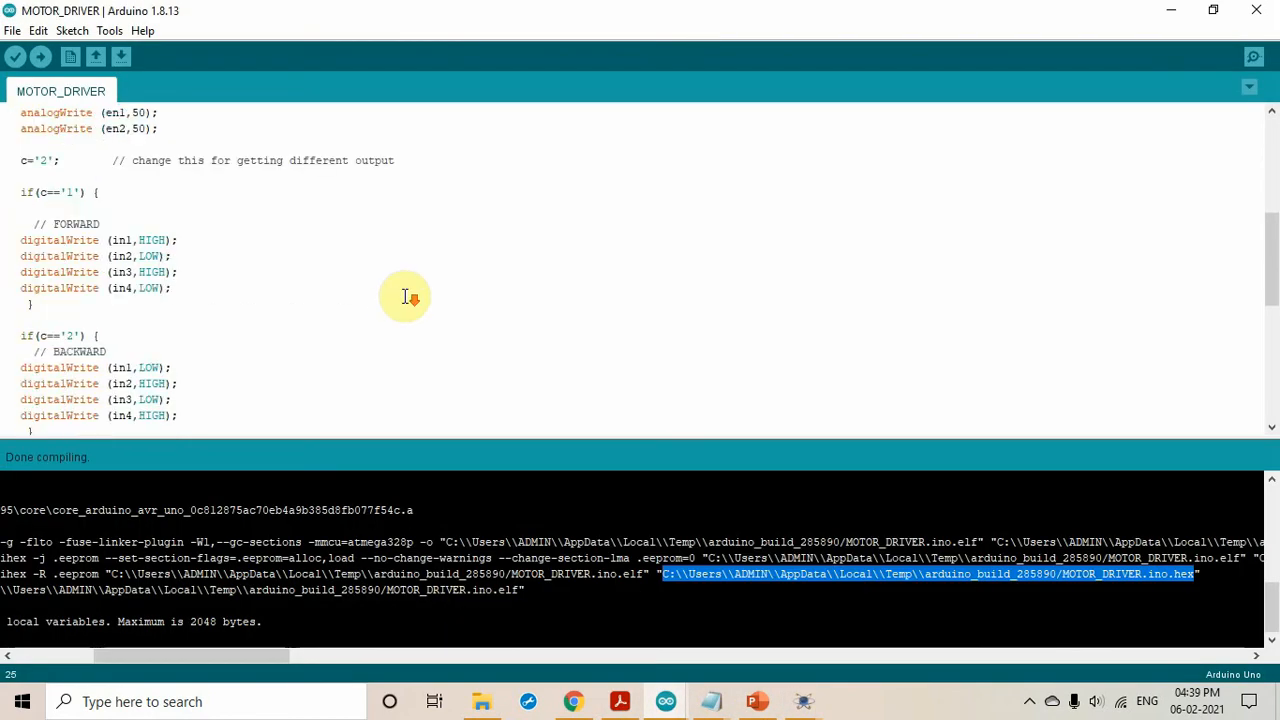
scroll(409, 295, "up", 4)
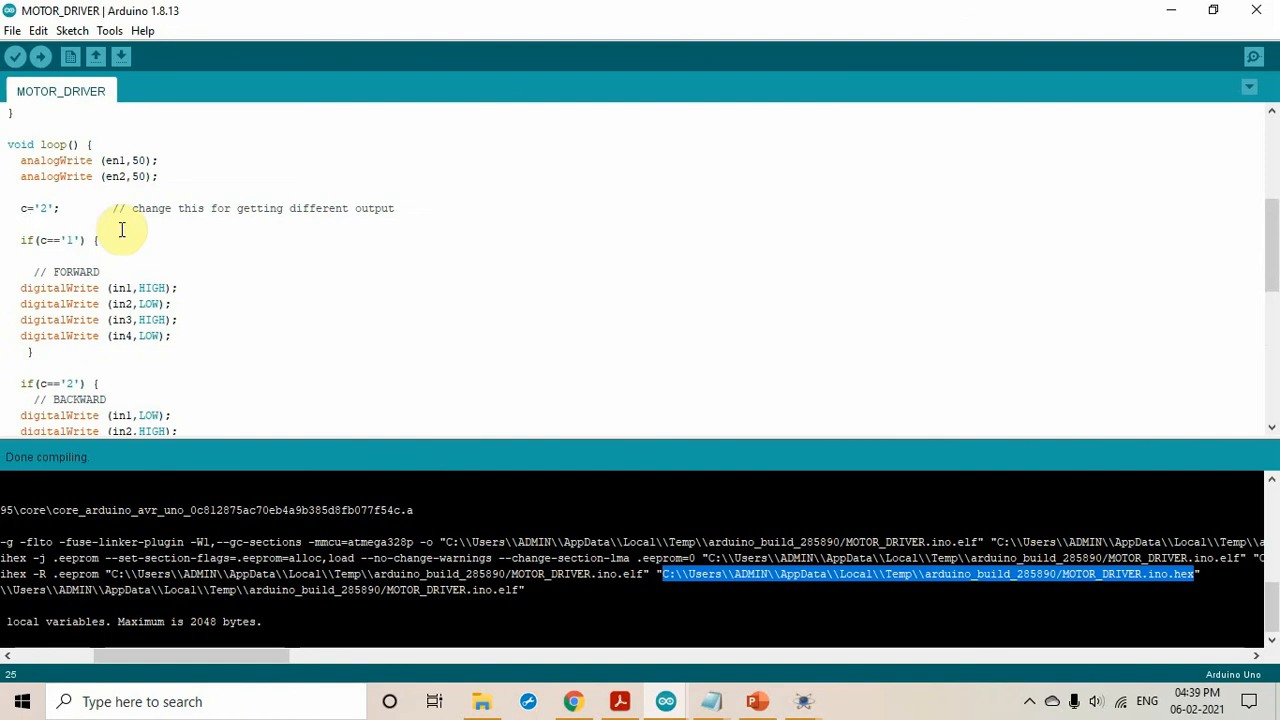
left_click(46, 208)
key("BackSpace")
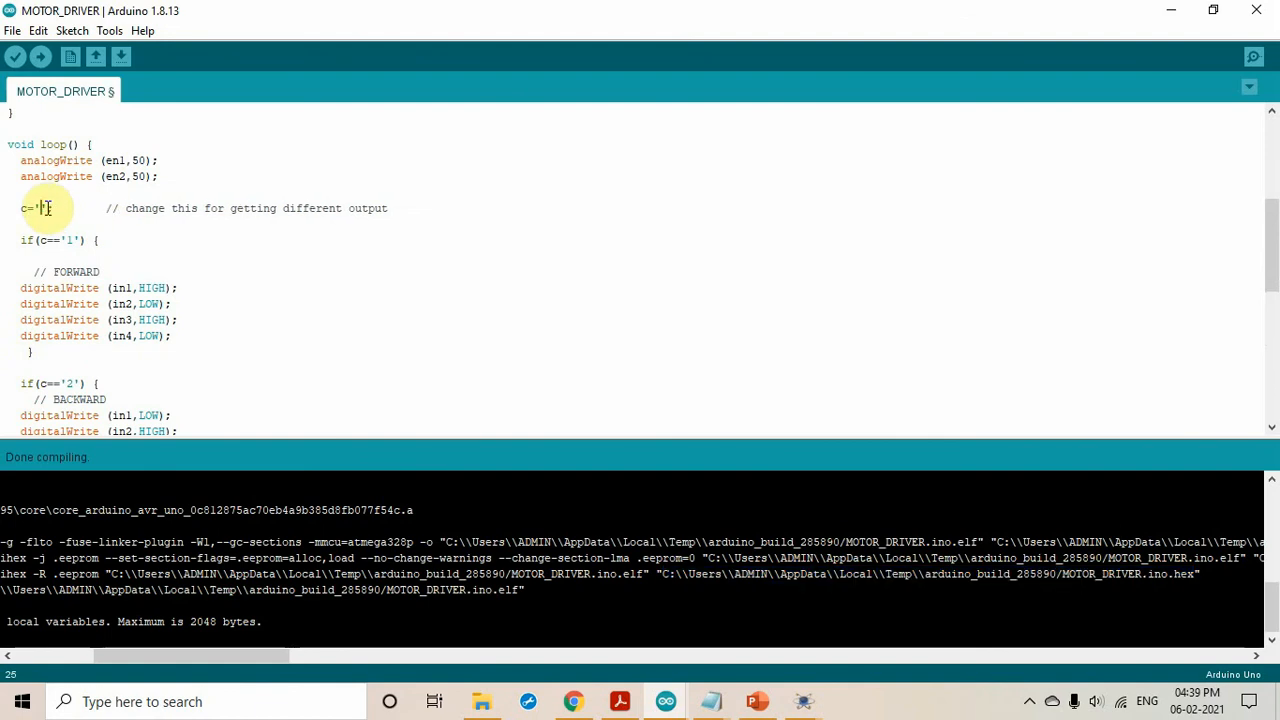
type("3")
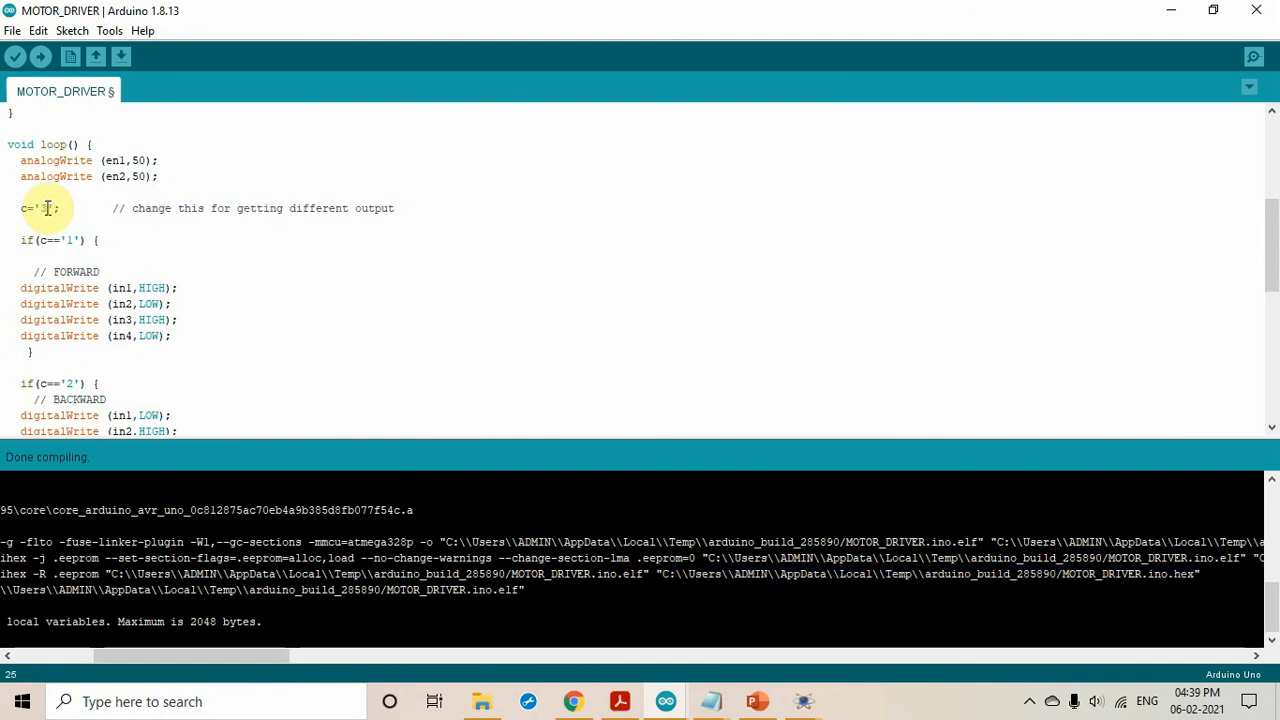
Step: Review the left and right branches of the MOTOR_DRIVER sketch and compile the edited code
scroll(70, 208, "down", 4)
scroll(85, 345, "down", 1)
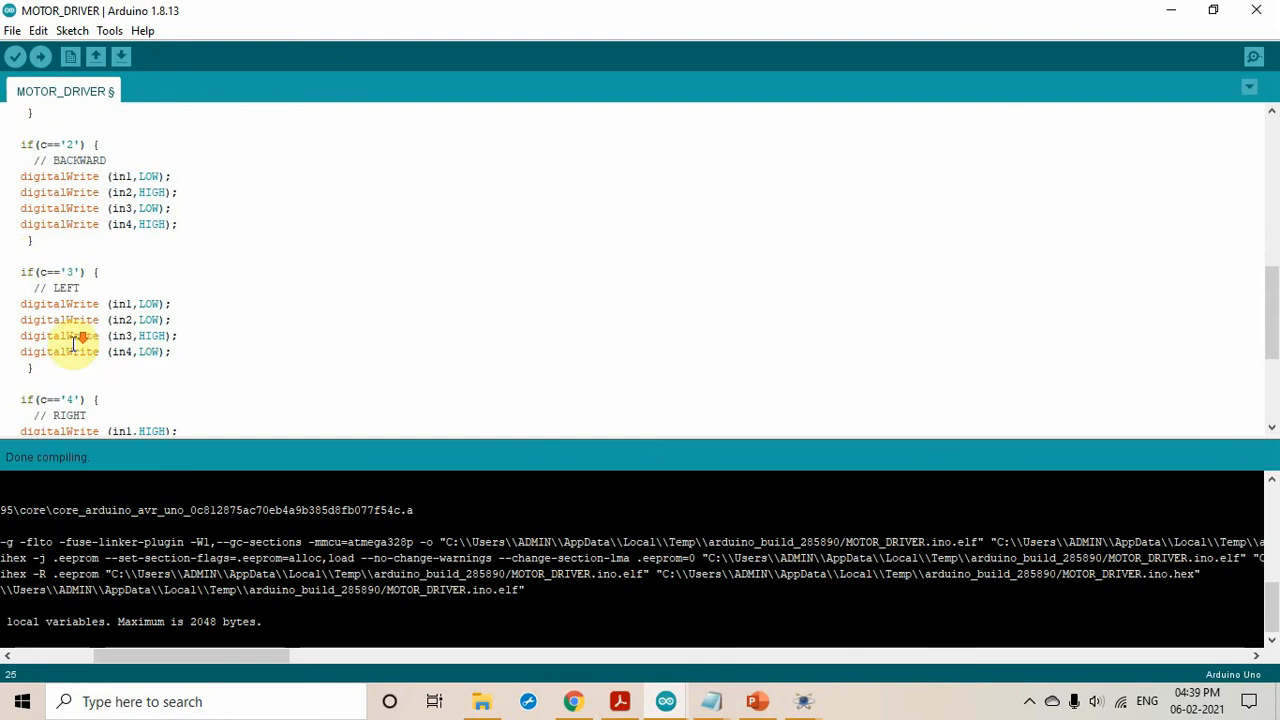
scroll(184, 322, "down", 2)
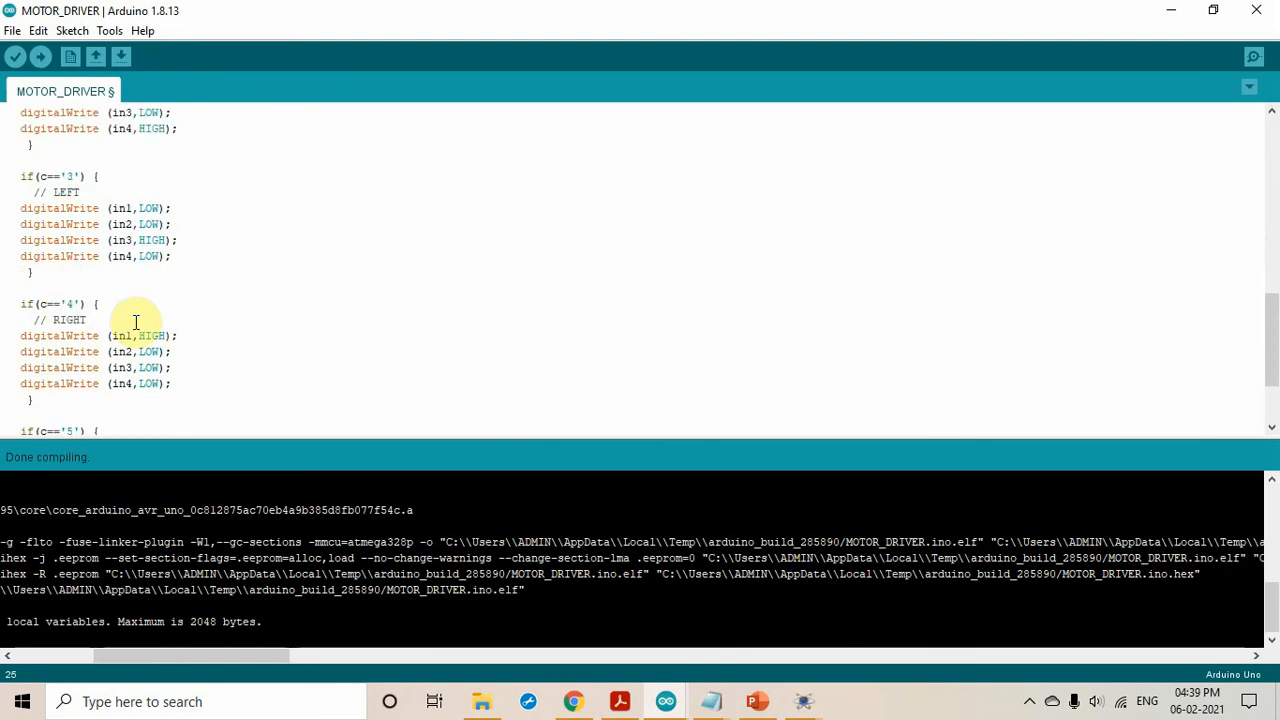
scroll(128, 329, "down", 2)
scroll(90, 287, "down", 1)
scroll(260, 256, "up", 5)
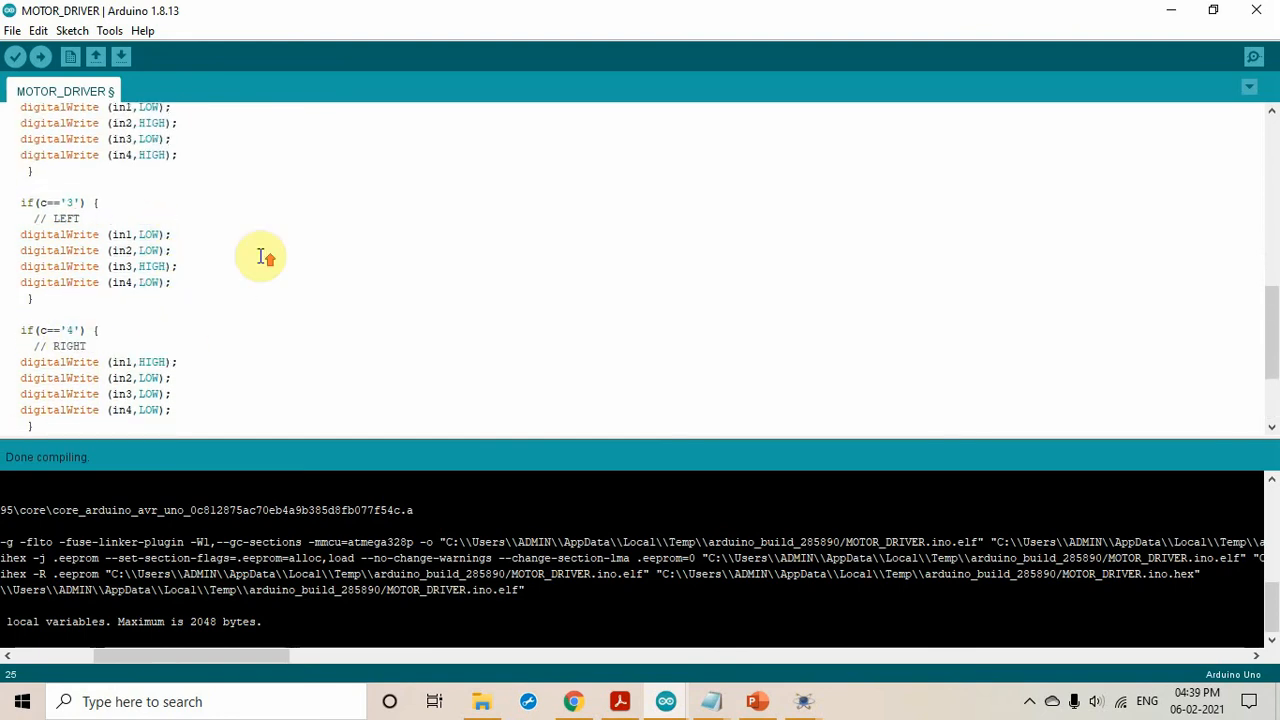
scroll(180, 292, "up", 7)
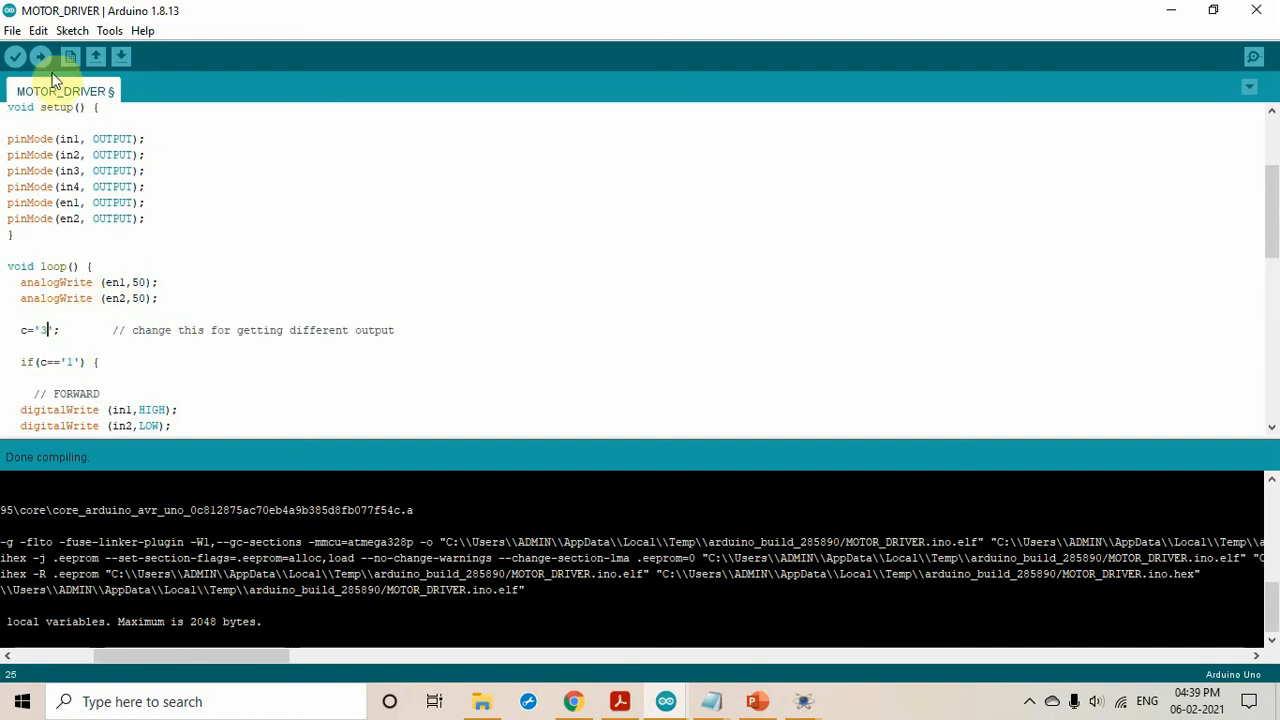
left_click(15, 57)
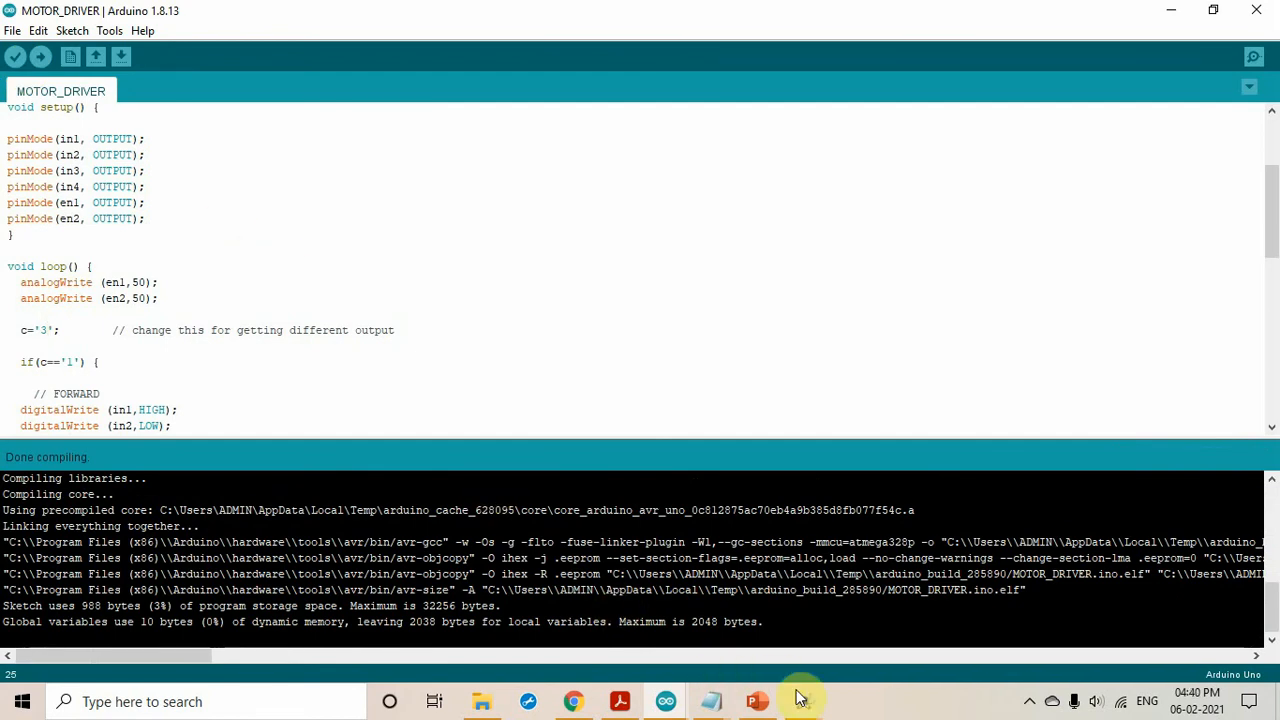
Step: Switch to the Proteus schematic and run the motor simulation with the recompiled program
mouse_move(803, 699)
left_click(688, 632)
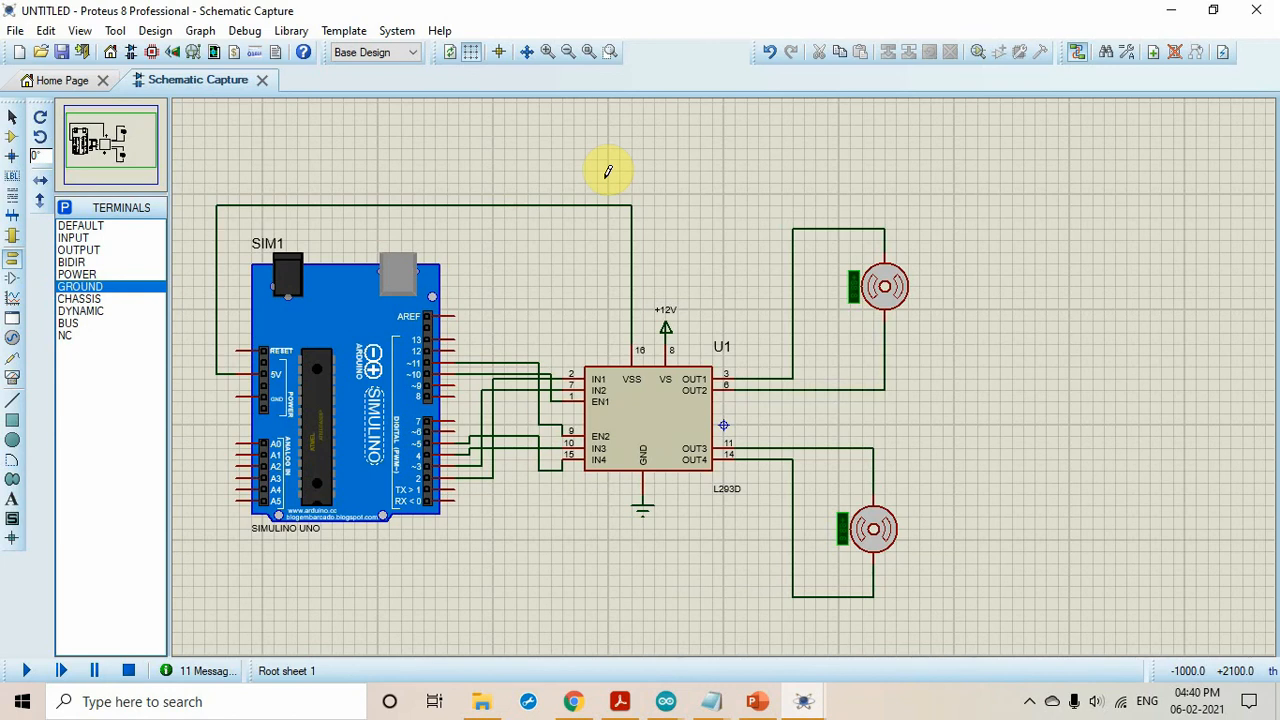
left_click(22, 674)
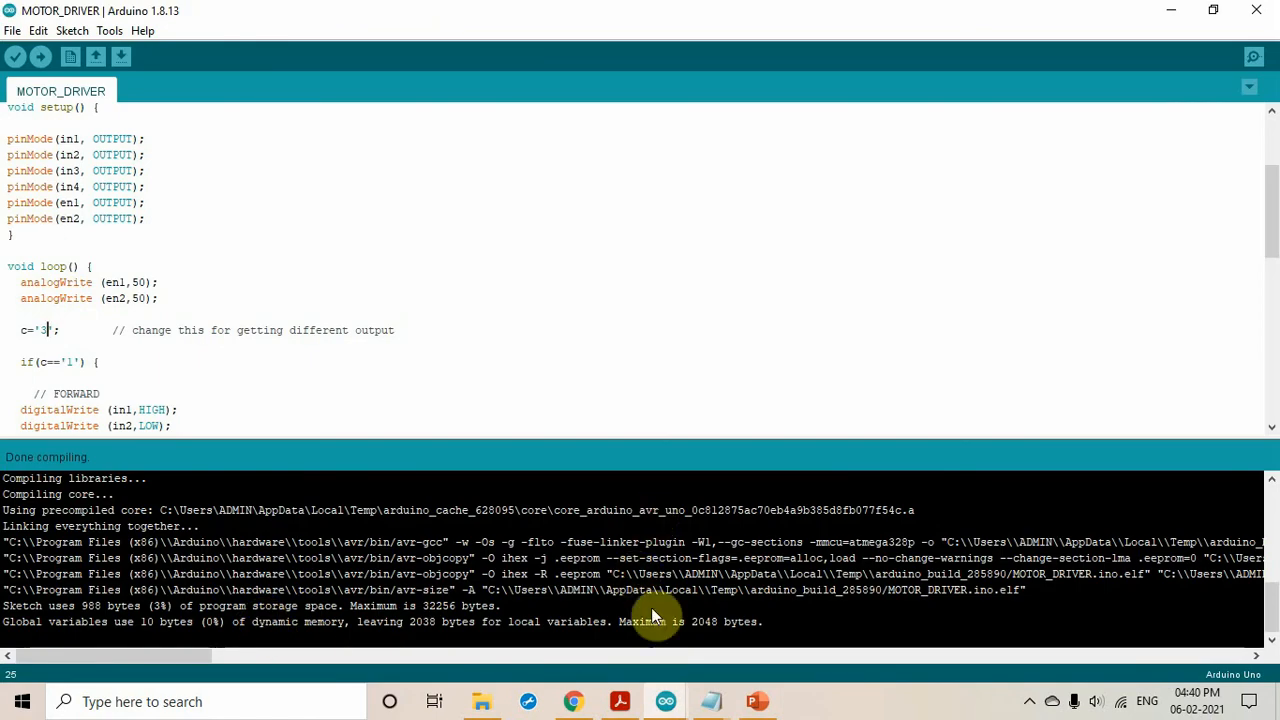
left_click(1029, 701)
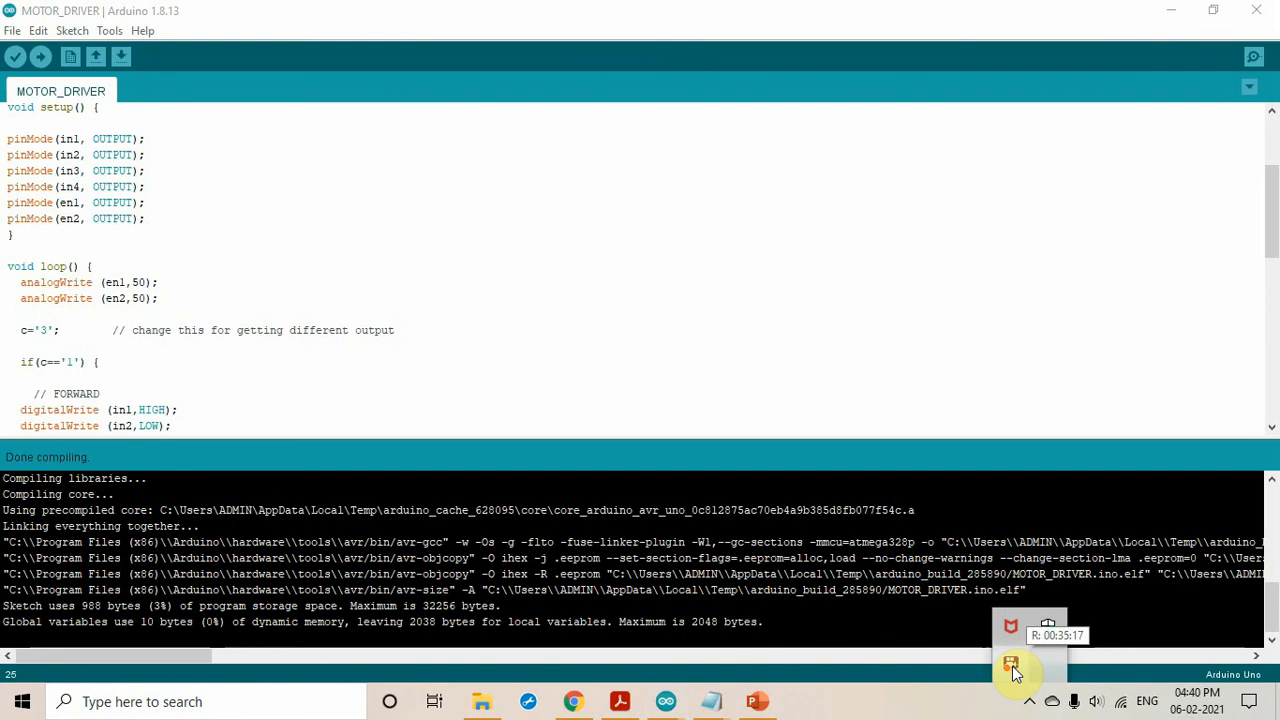
right_click(1012, 666)
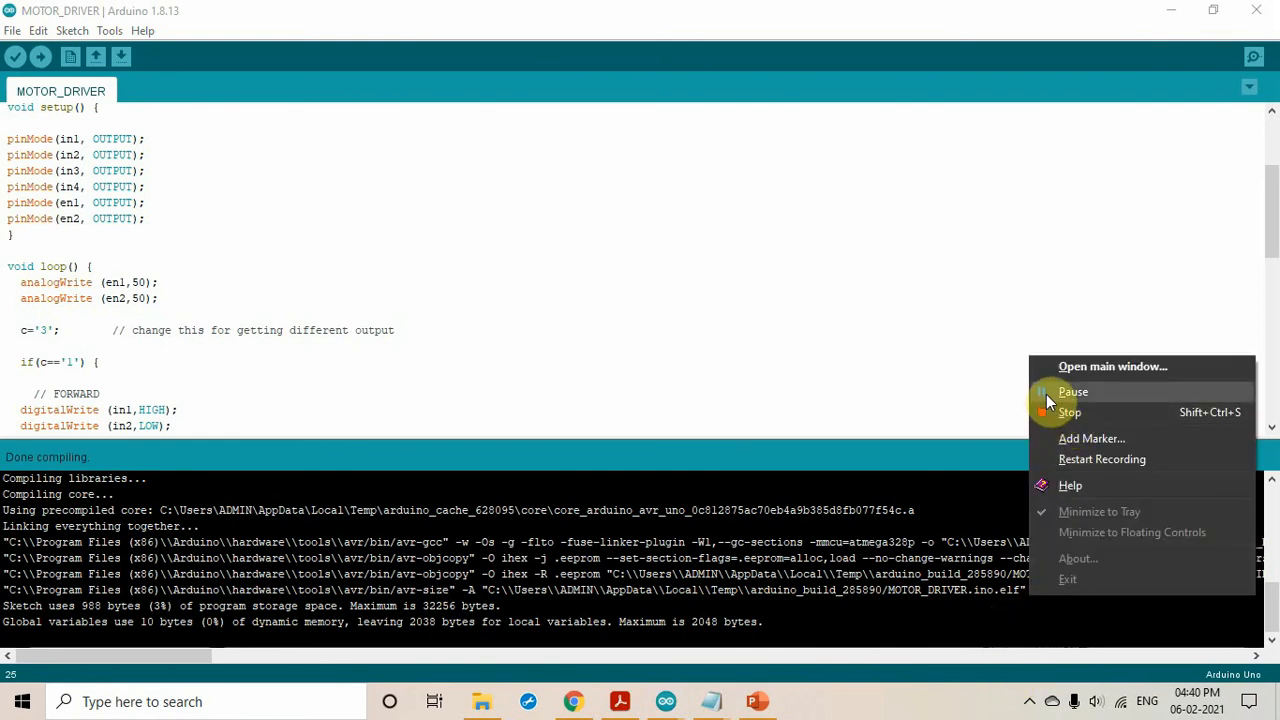
left_click(1047, 392)
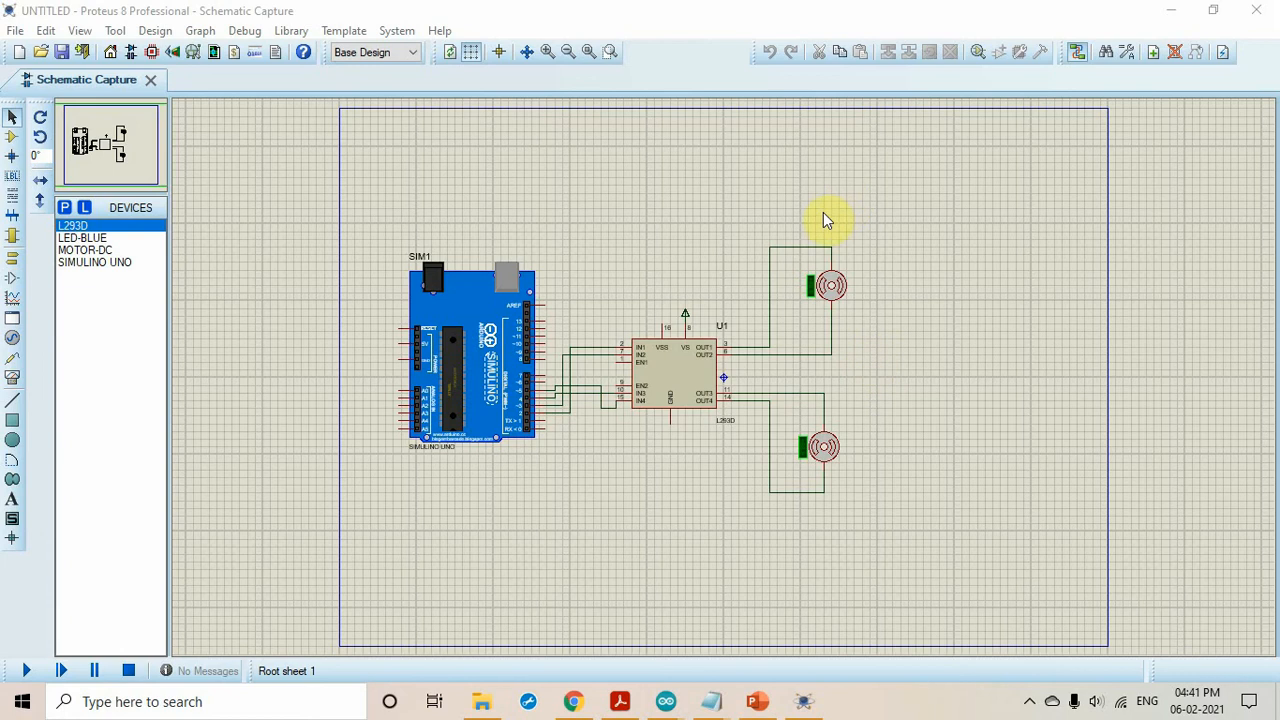
Step: Add the text label LEFT with a height of 0.15in above the upper motor
left_click(547, 51)
left_click(547, 51)
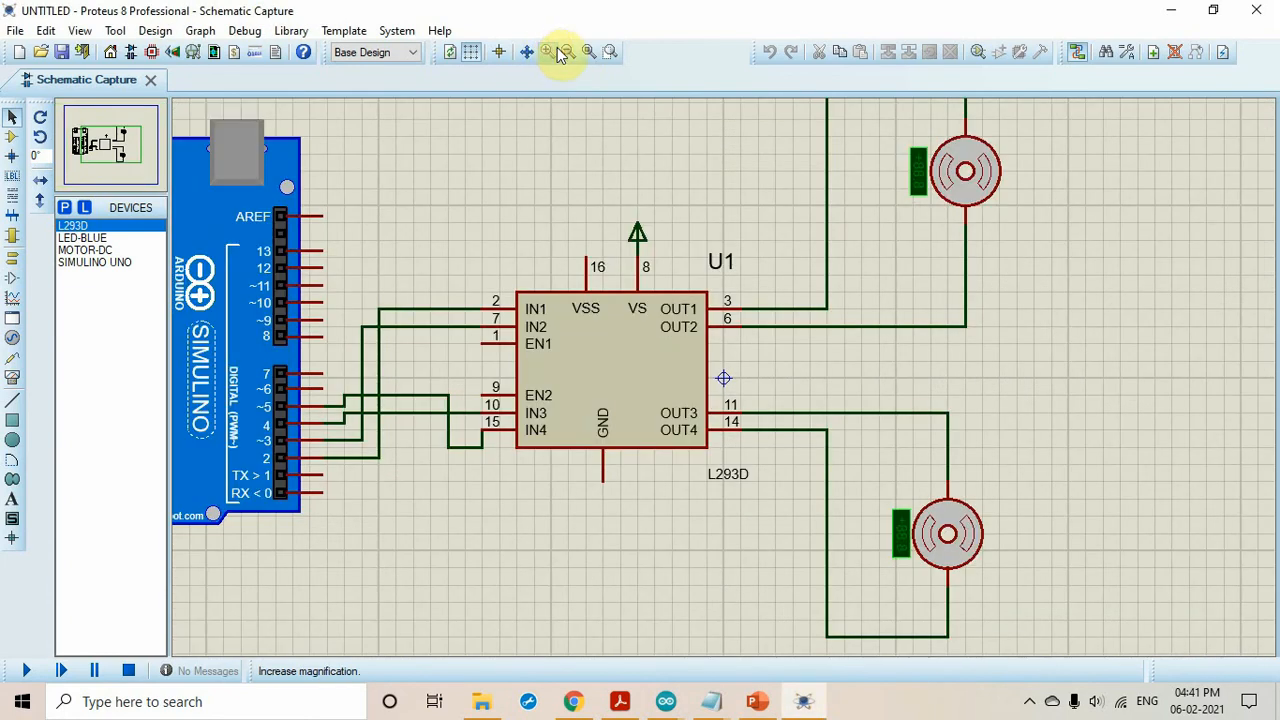
left_click(567, 51)
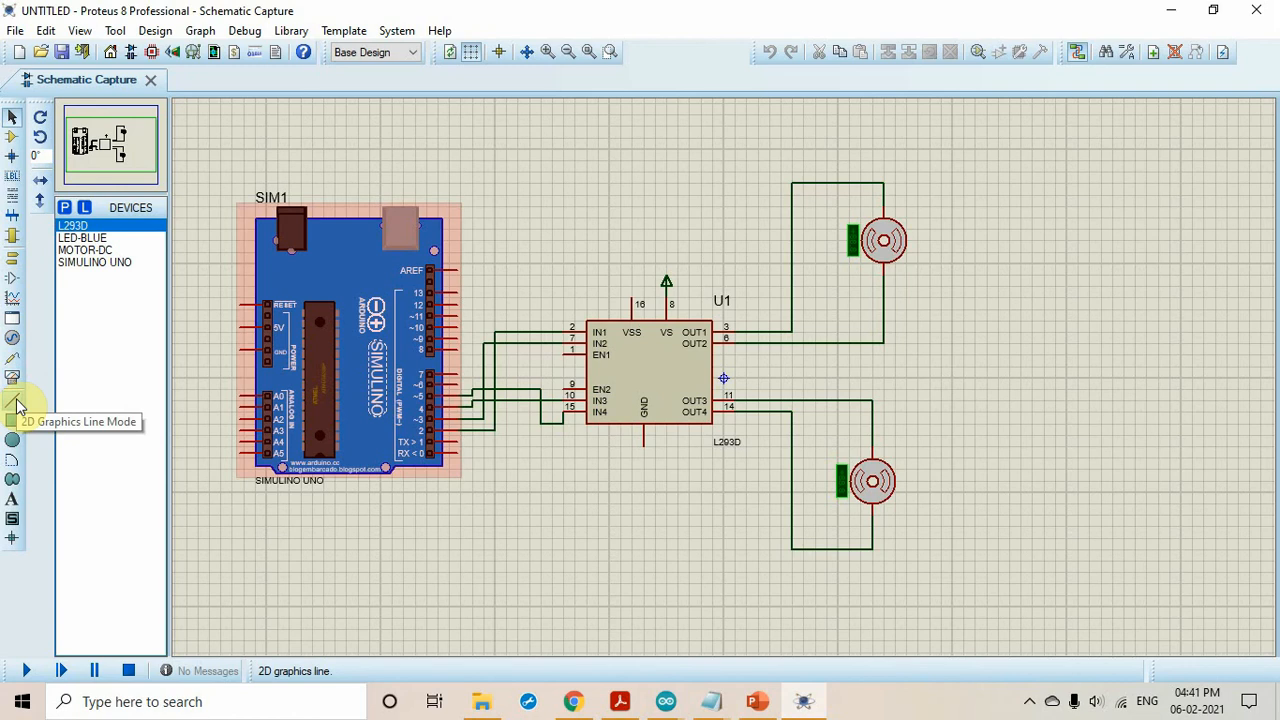
left_click(12, 500)
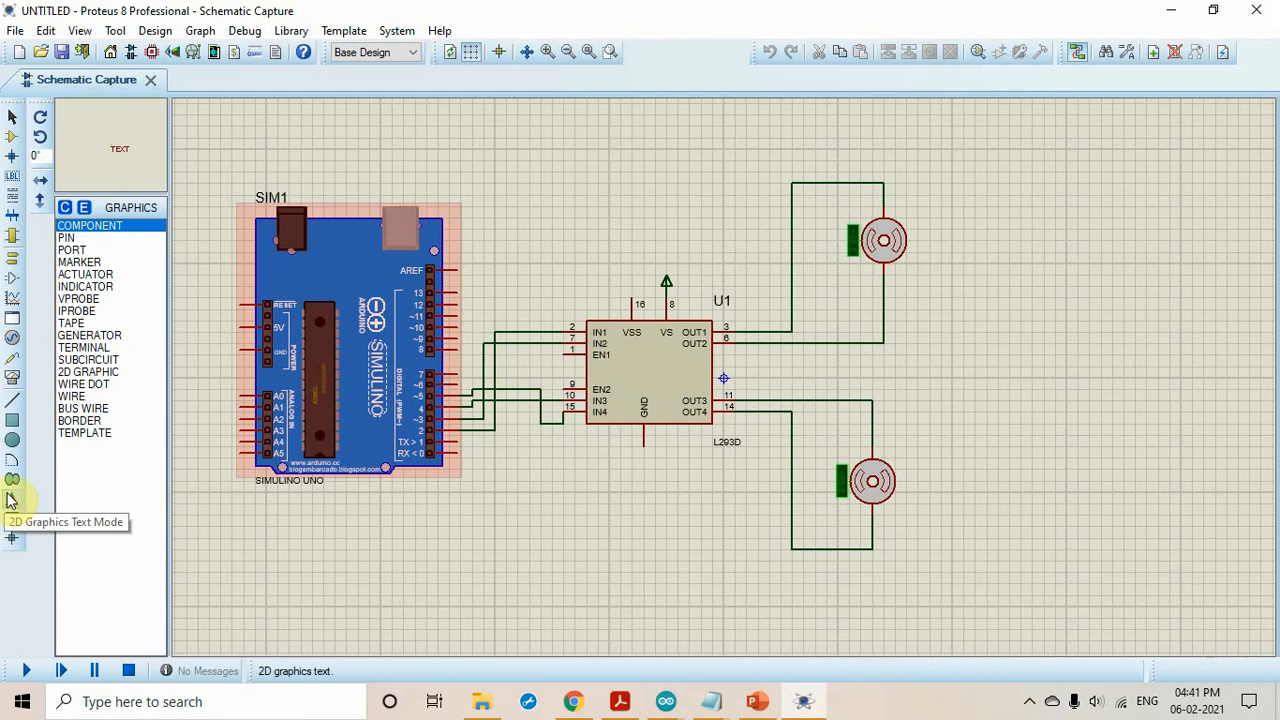
left_click(657, 199)
left_click(890, 172)
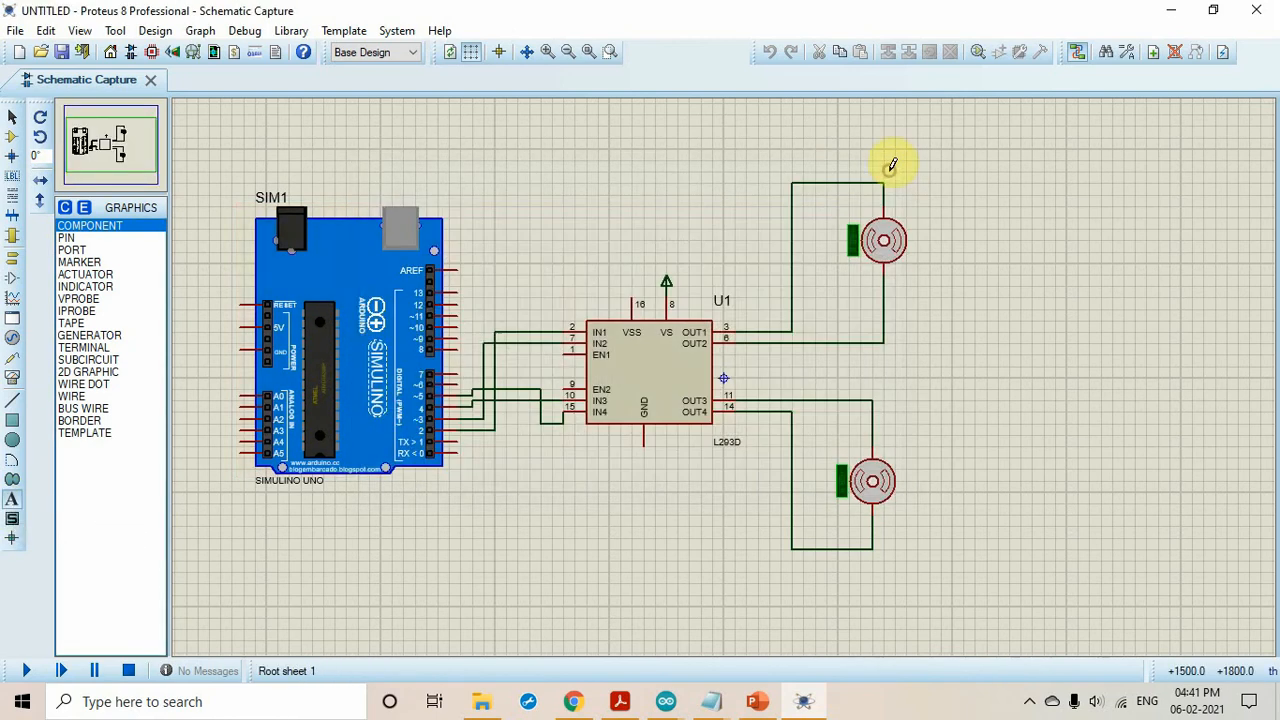
left_click(12, 498)
left_click(811, 152)
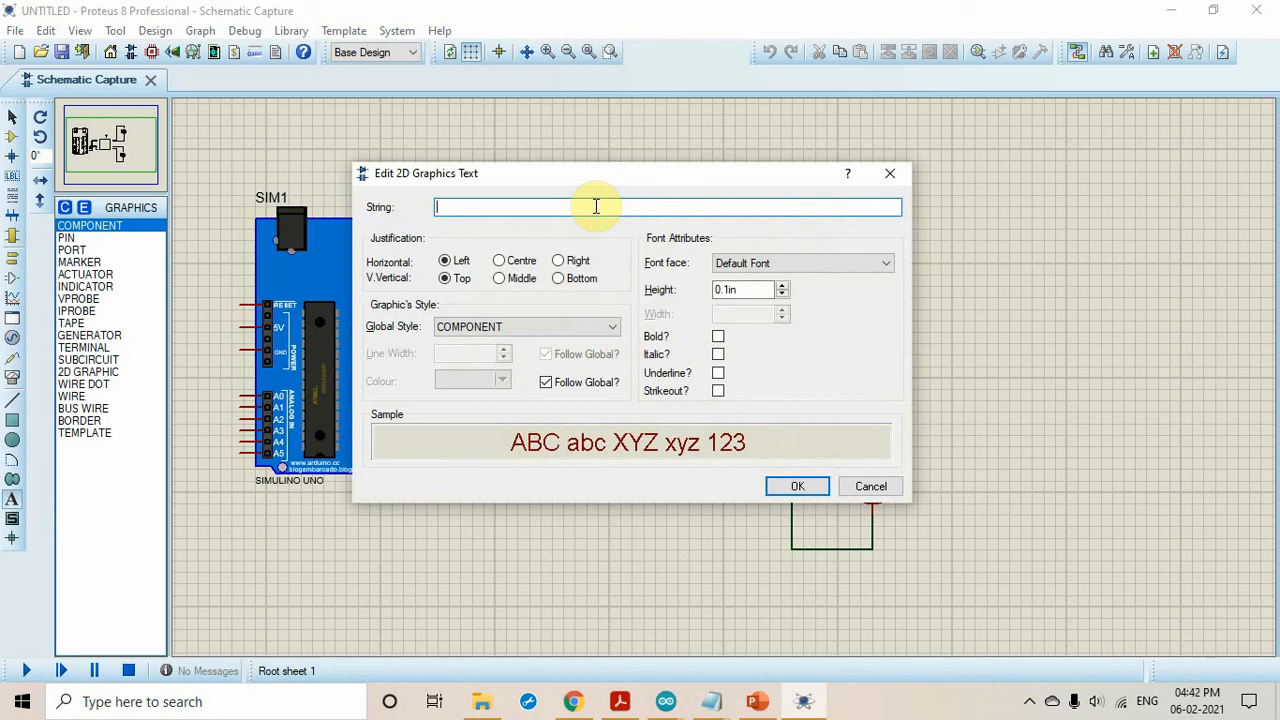
type("LEFT")
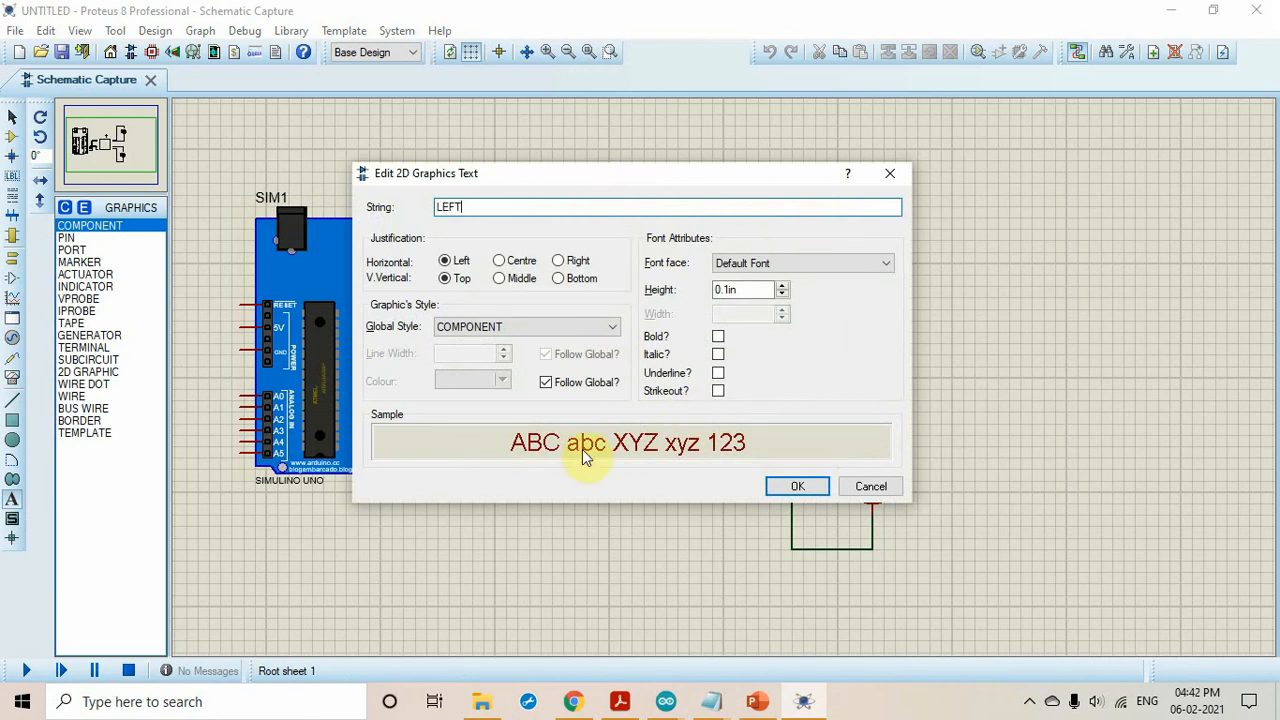
left_click(782, 287)
left_click(782, 287)
left_click(782, 287)
left_click(782, 287)
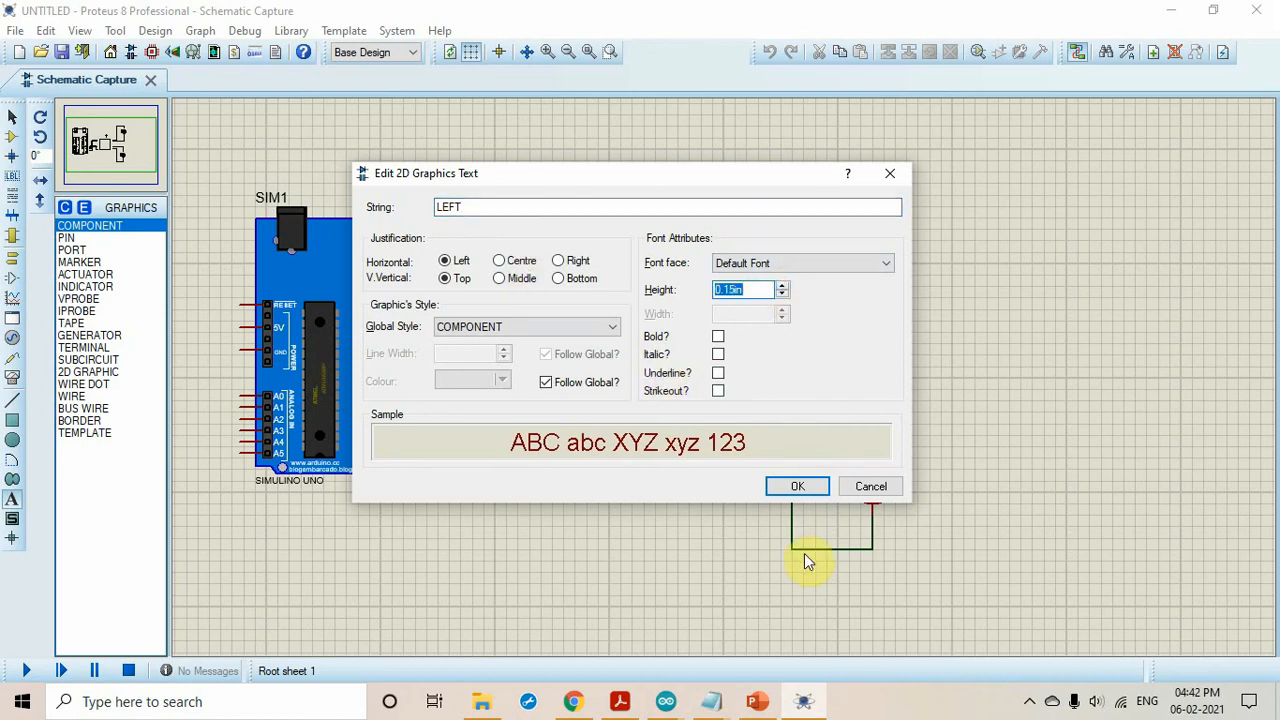
left_click(795, 487)
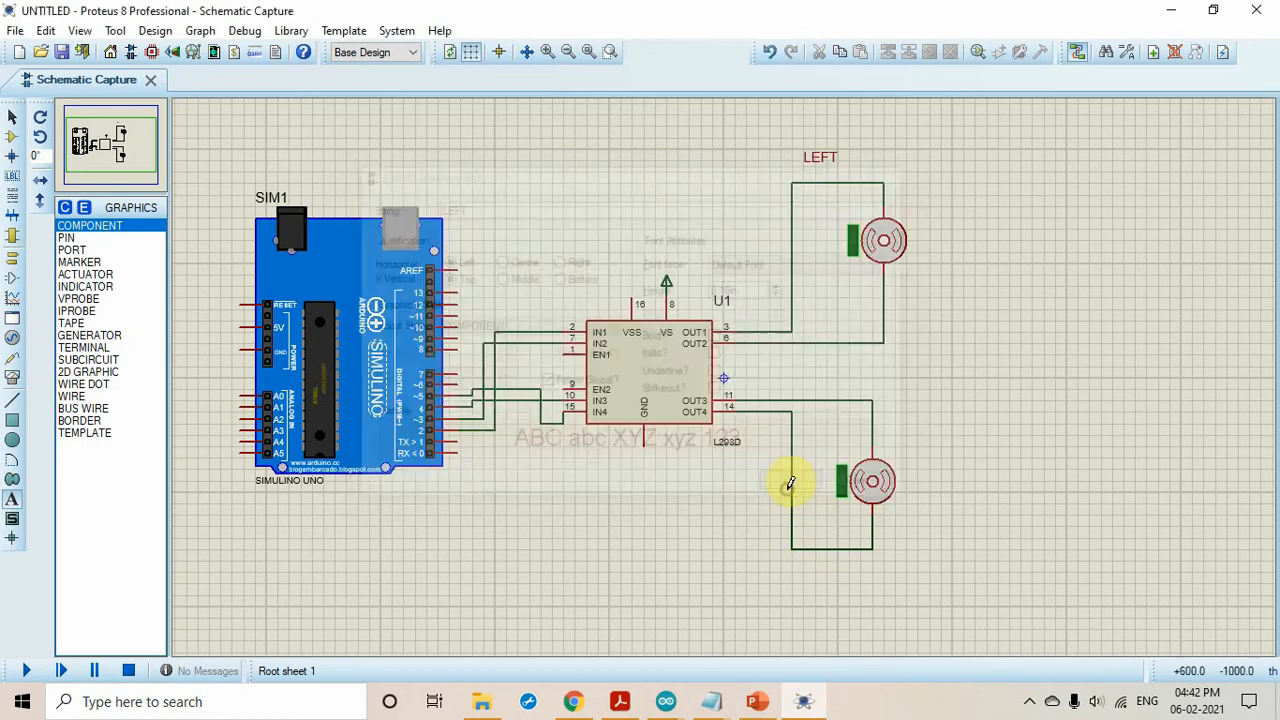
Step: Add the text label RIGHT with a height of 0.15in below the lower motor
left_click(860, 571)
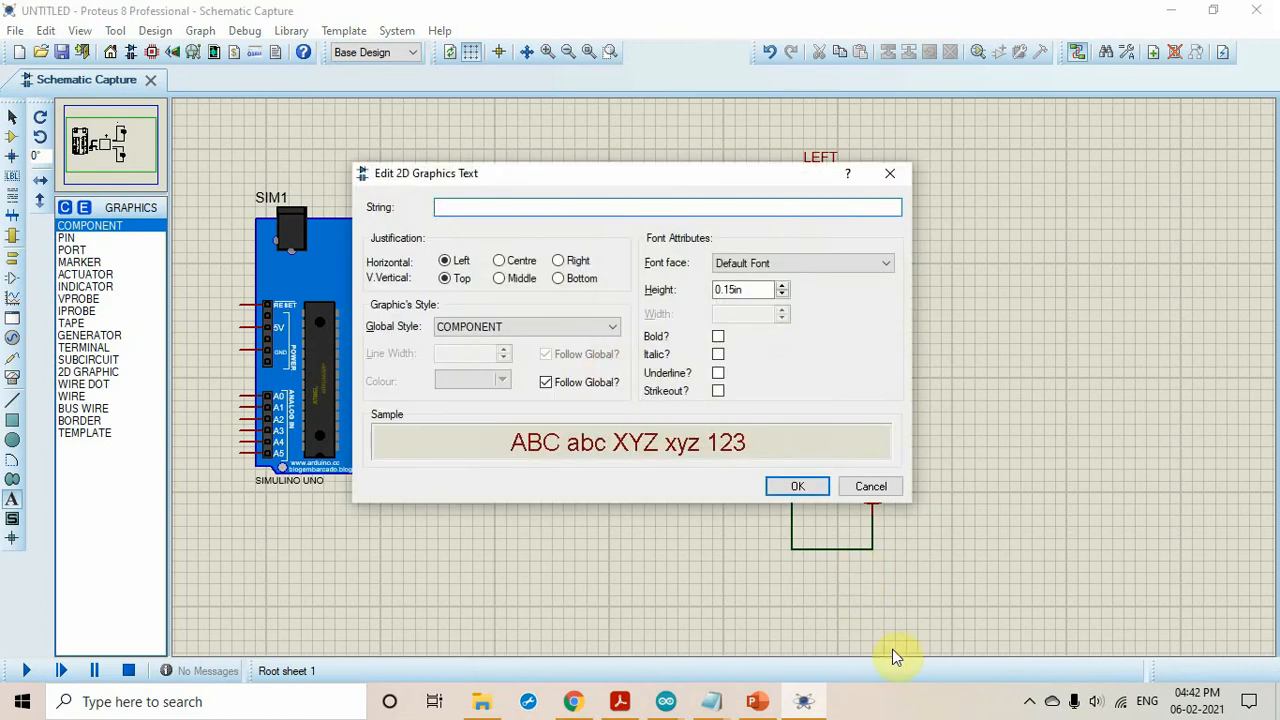
left_click(483, 210)
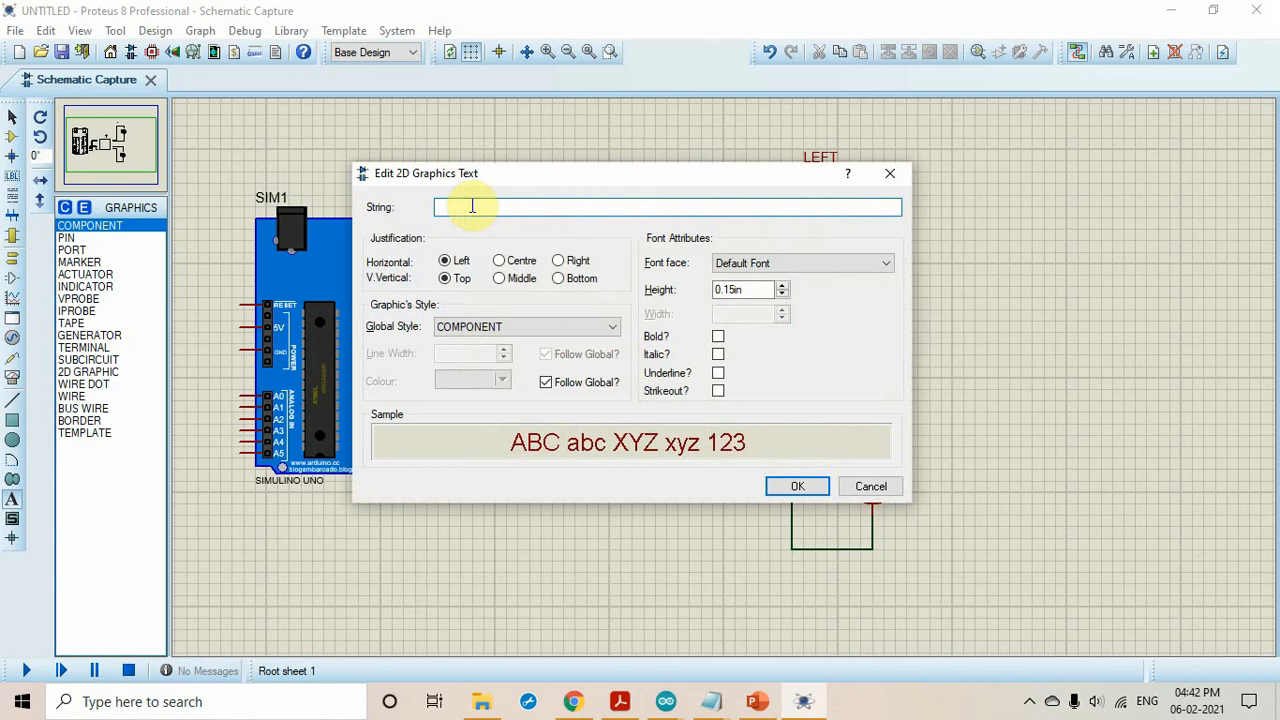
type("RIGHT")
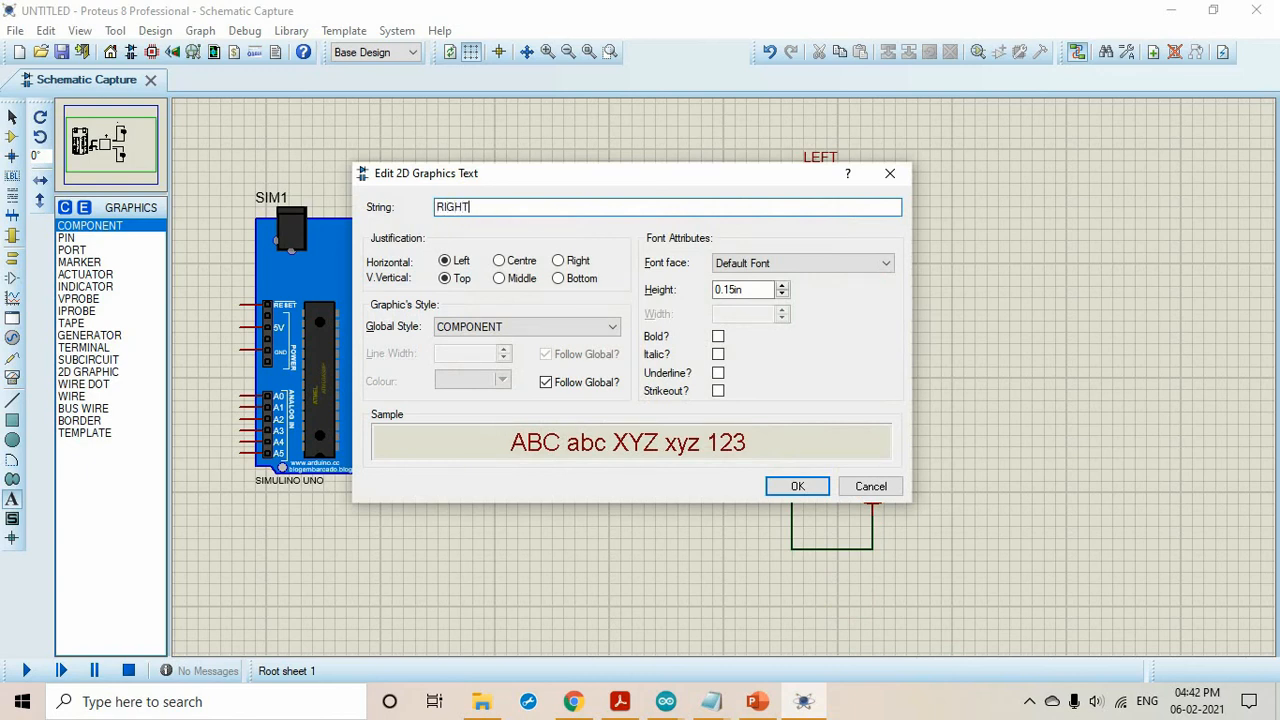
left_click(783, 289)
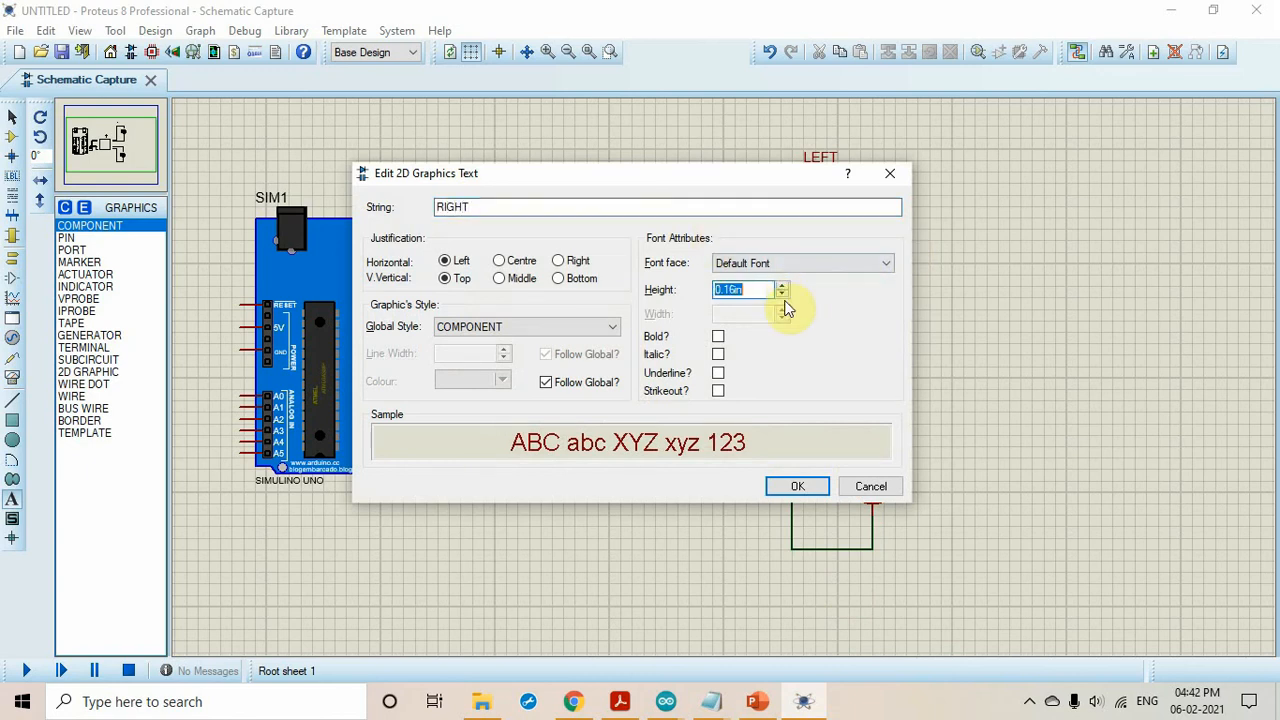
left_click(829, 265)
left_click(835, 250)
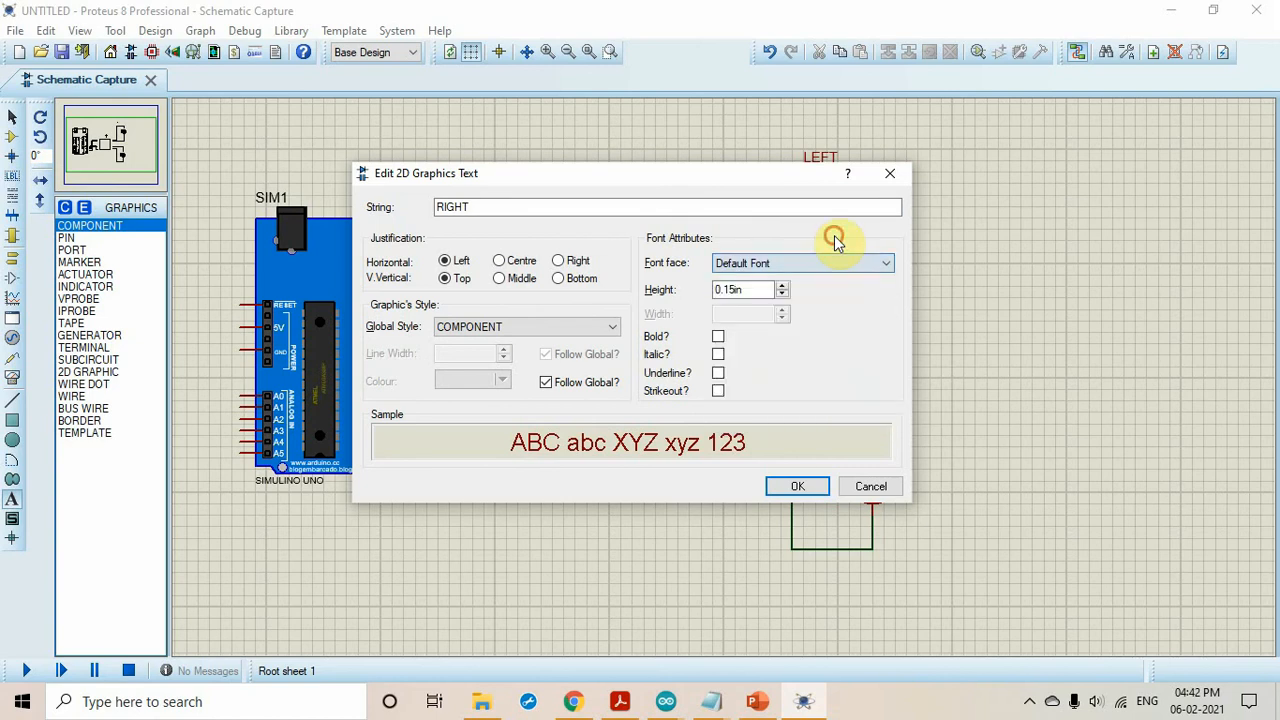
left_click(798, 486)
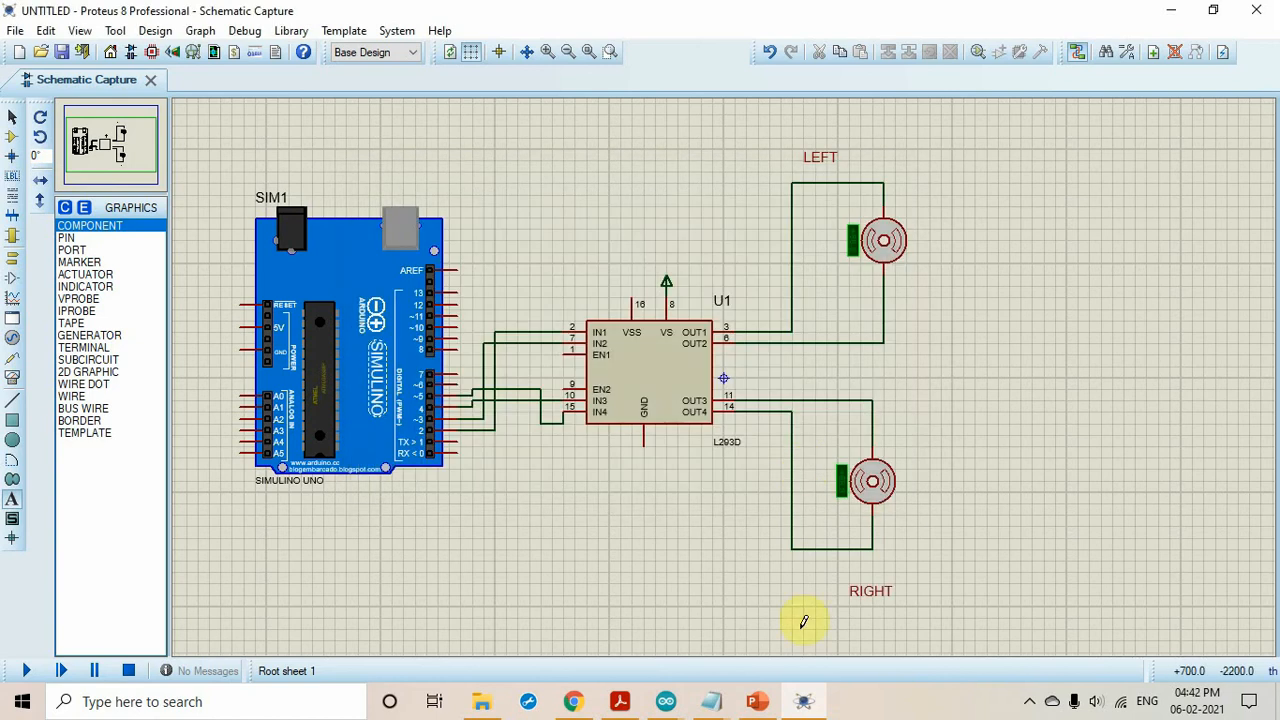
left_click(870, 604)
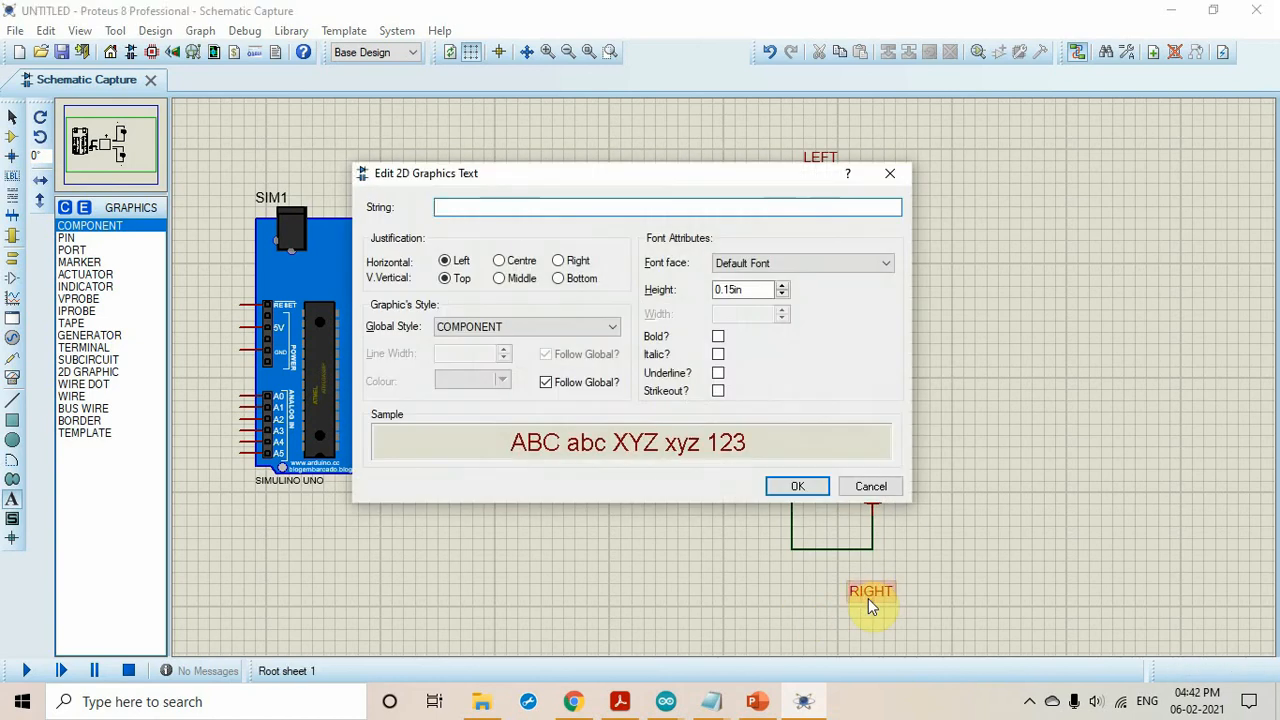
left_click(889, 173)
left_click(871, 591)
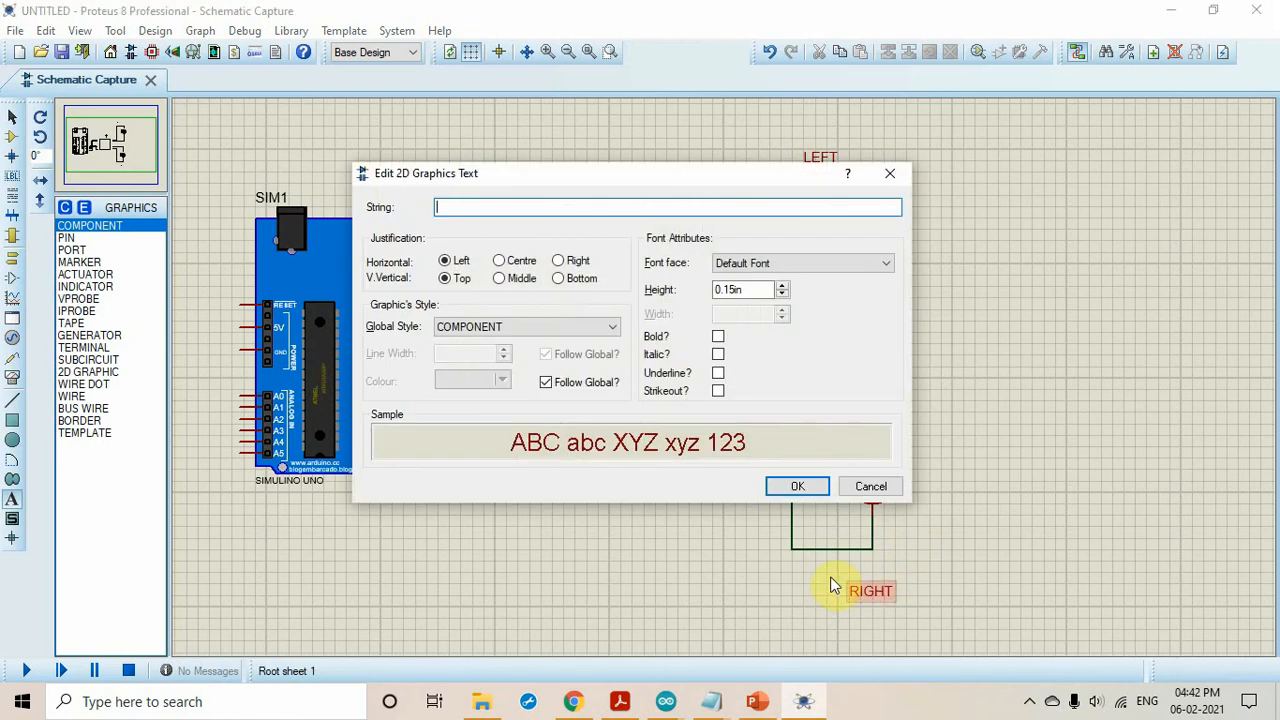
left_click(890, 176)
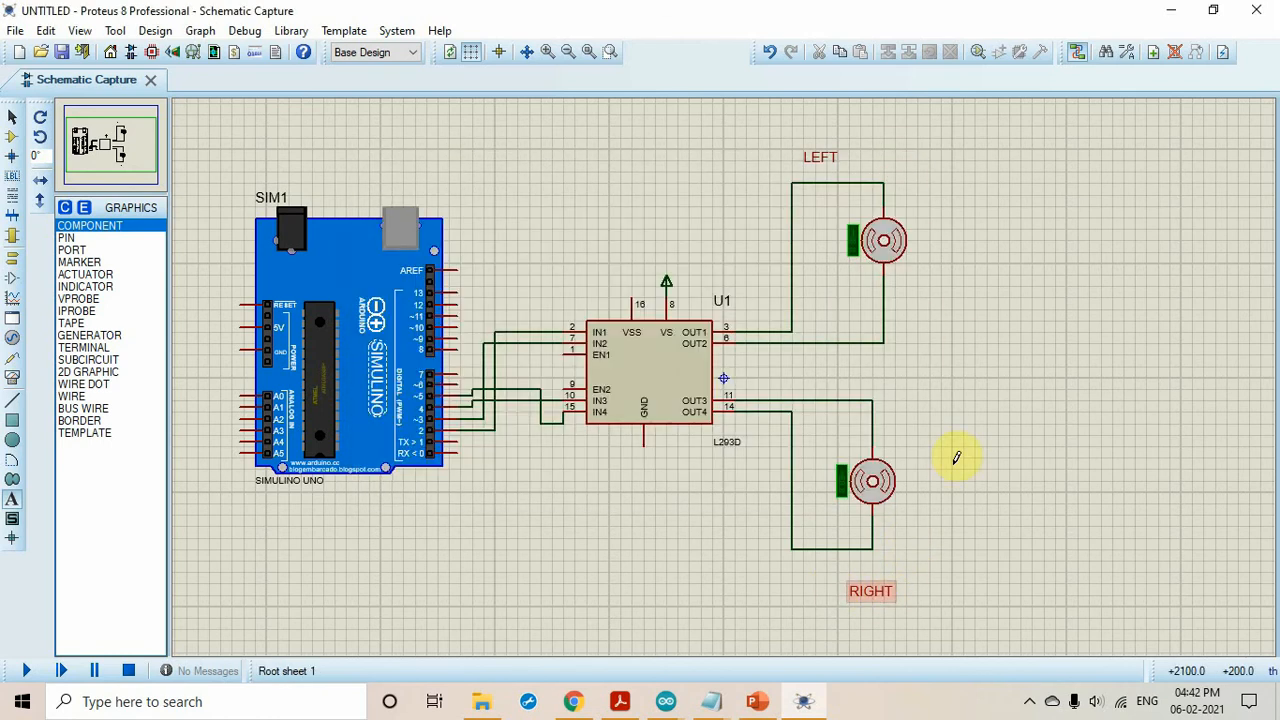
Step: Move the RIGHT label closer to the lower motor, just beneath its wiring
right_click(872, 590)
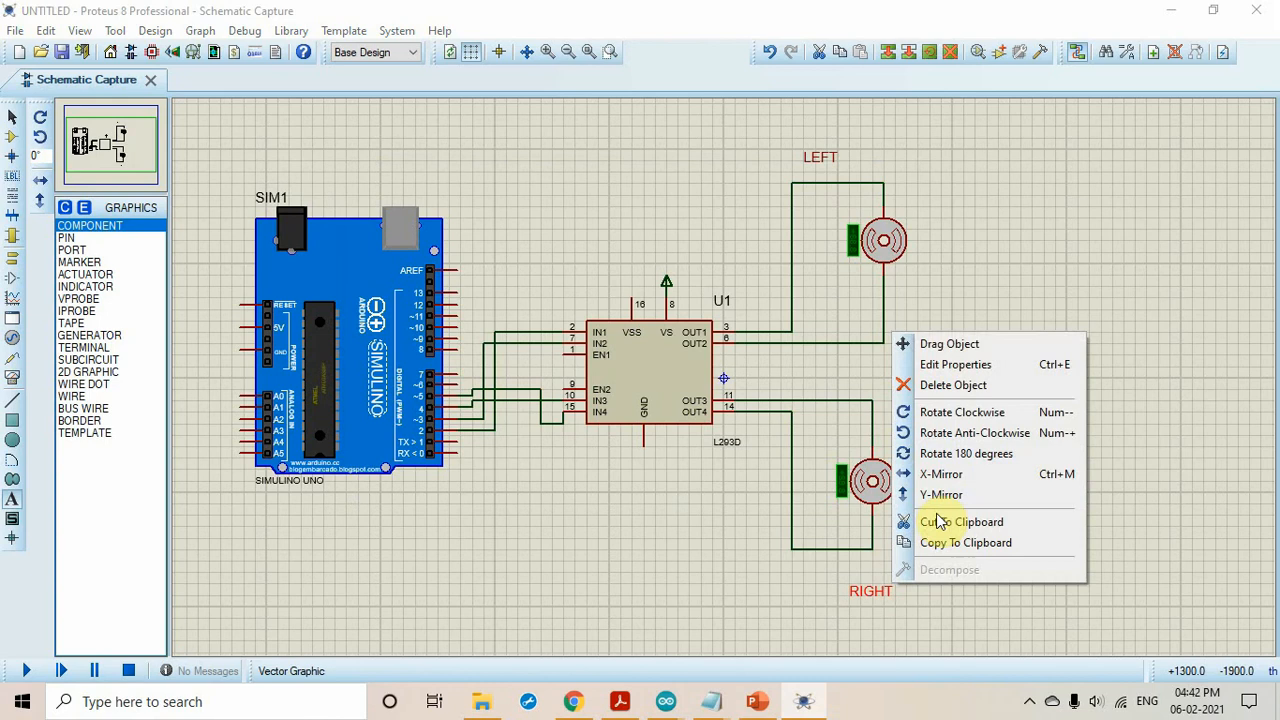
left_click(967, 352)
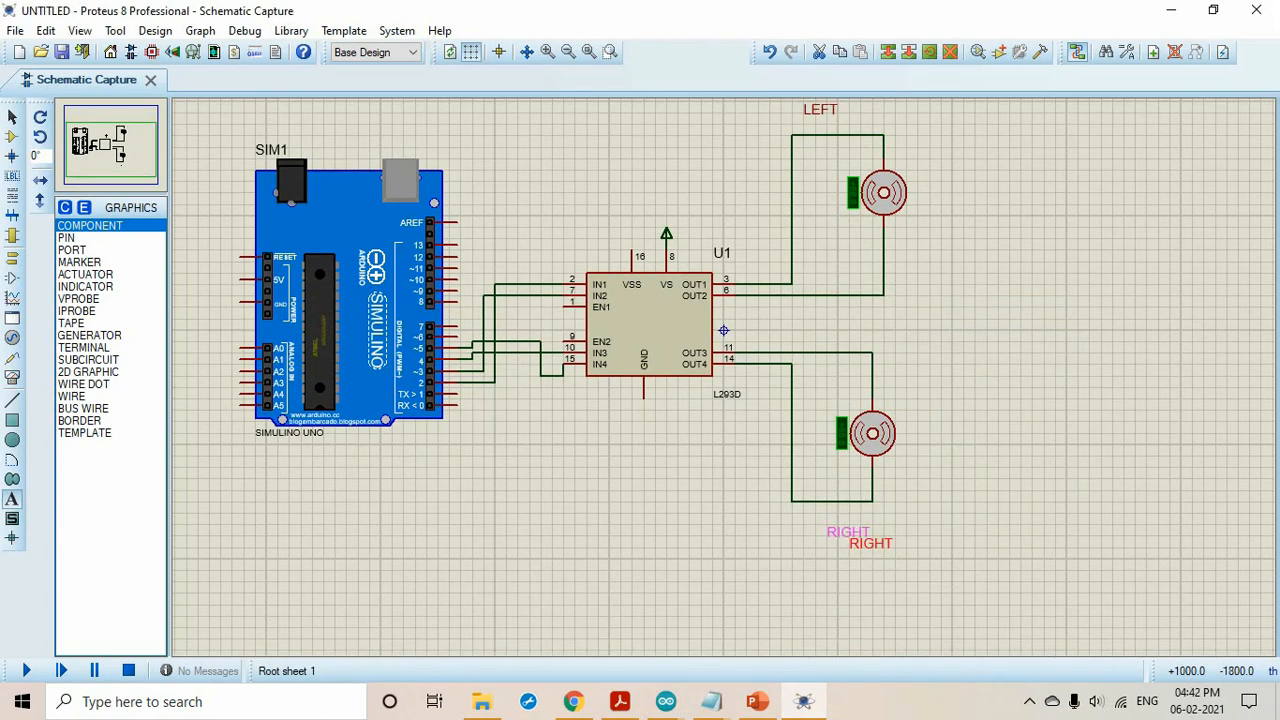
left_click(836, 520)
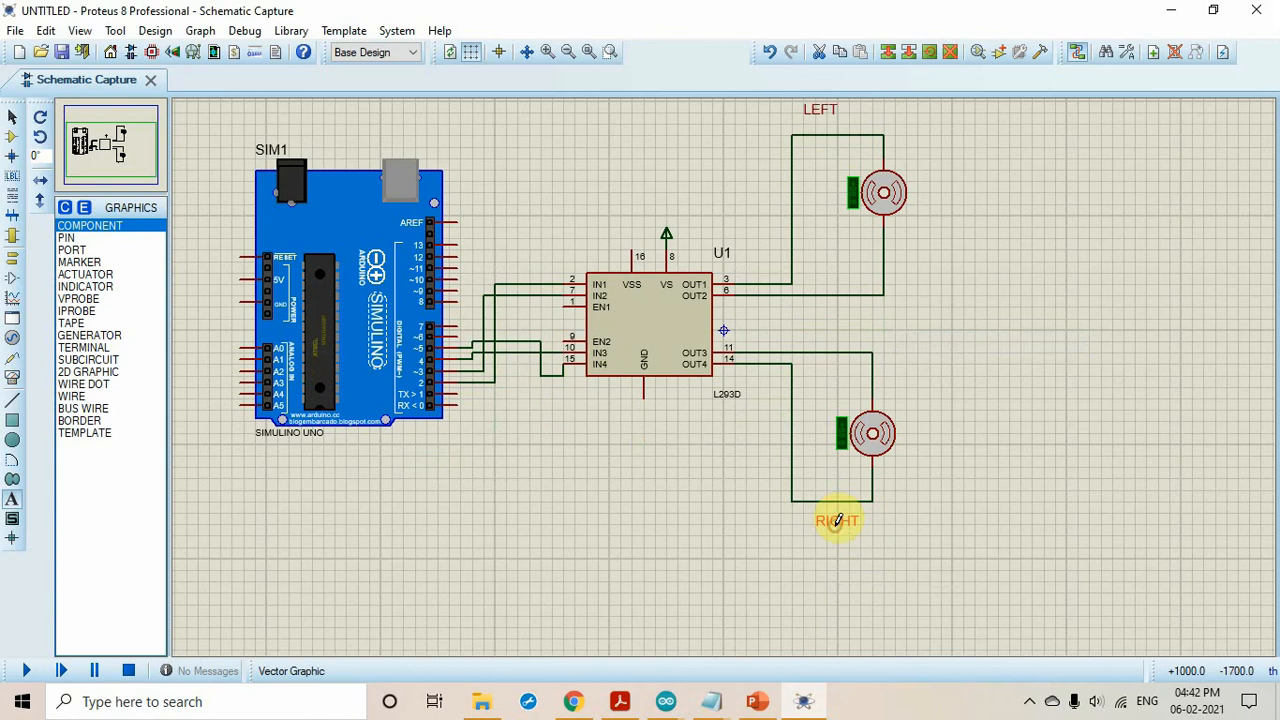
scroll(914, 191, "up", 5)
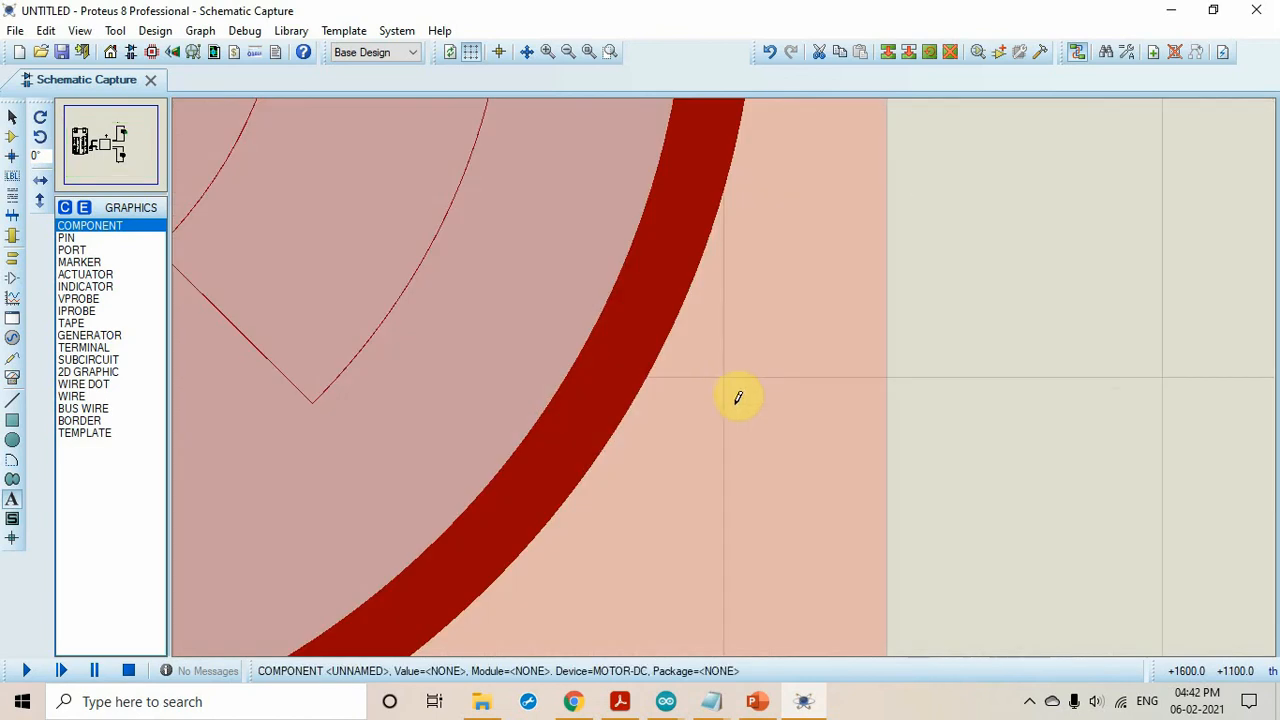
scroll(727, 370, "down", 2)
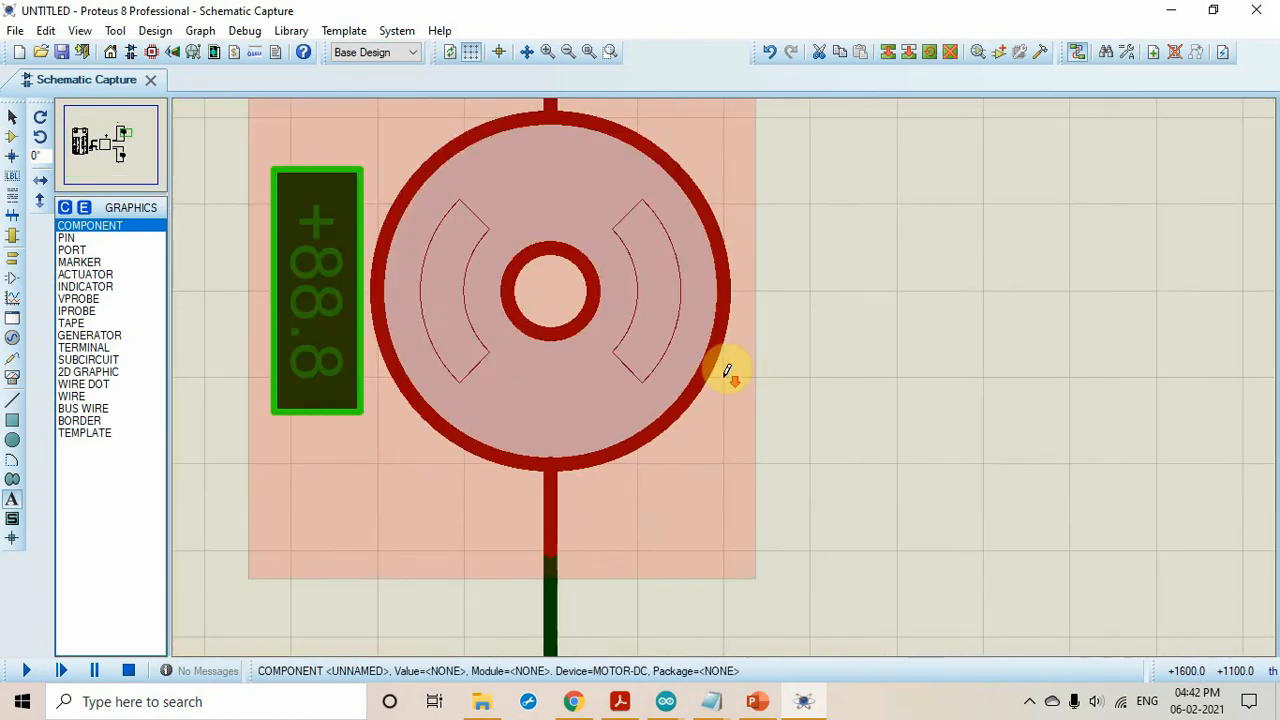
left_click(569, 51)
left_click(569, 51)
left_click(570, 51)
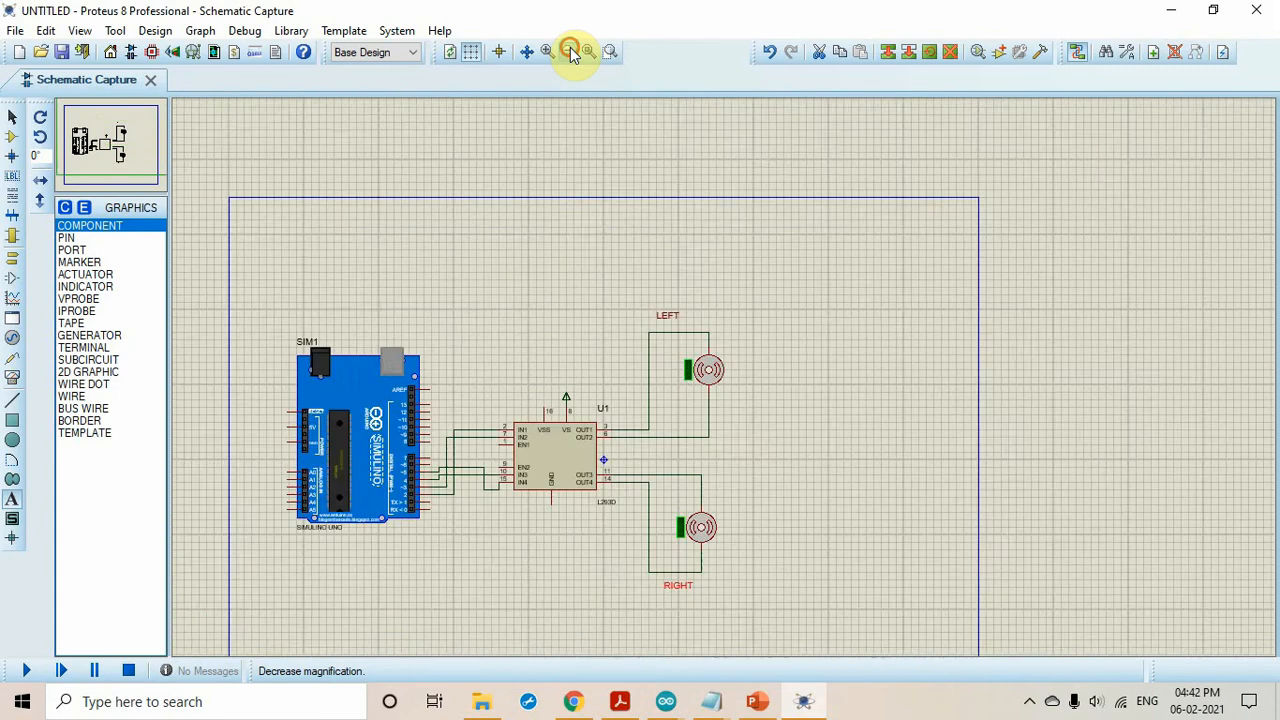
left_click(570, 51)
Step: Place a GROUND terminal on the GND pin of the L293D
left_click(546, 51)
left_click(546, 51)
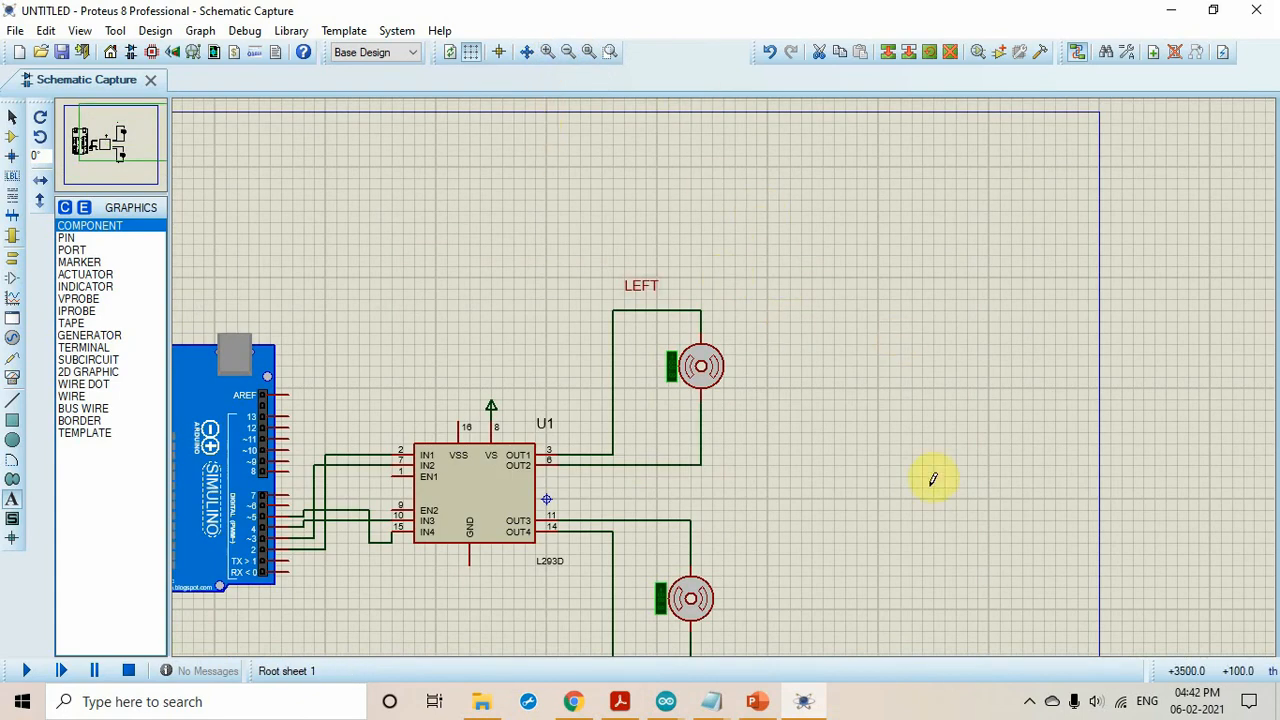
left_click(98, 134)
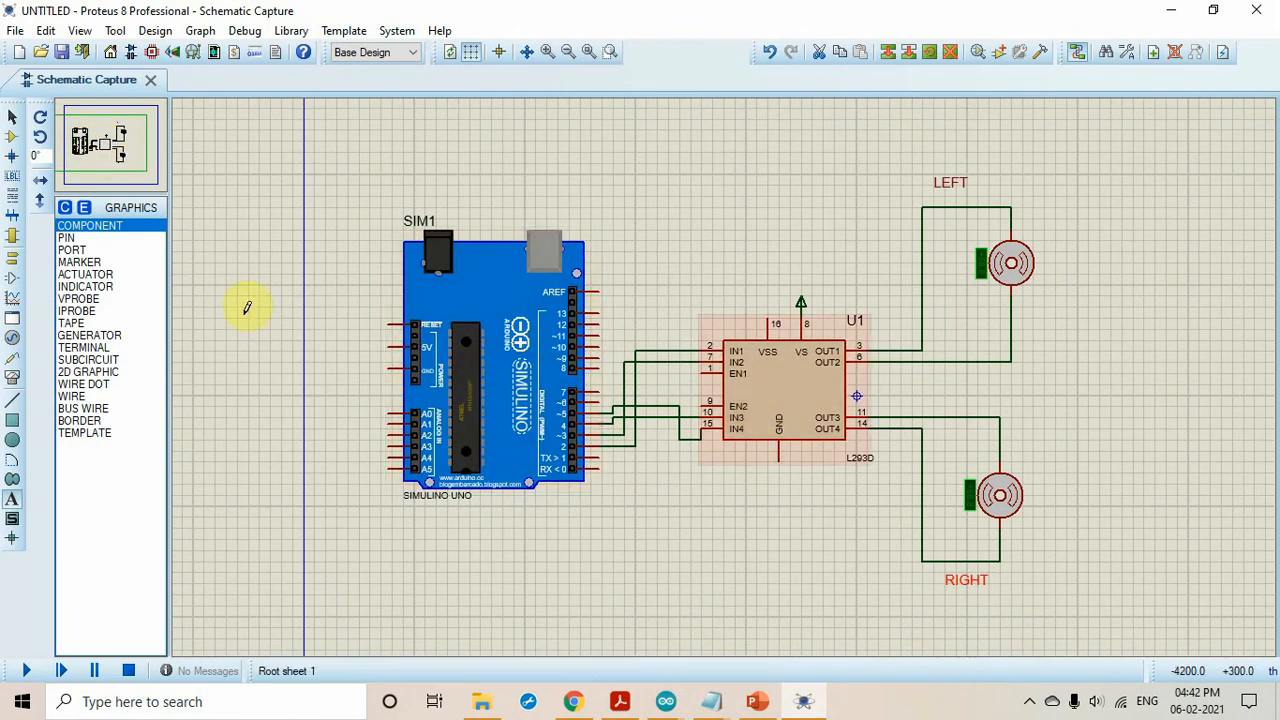
left_click(12, 257)
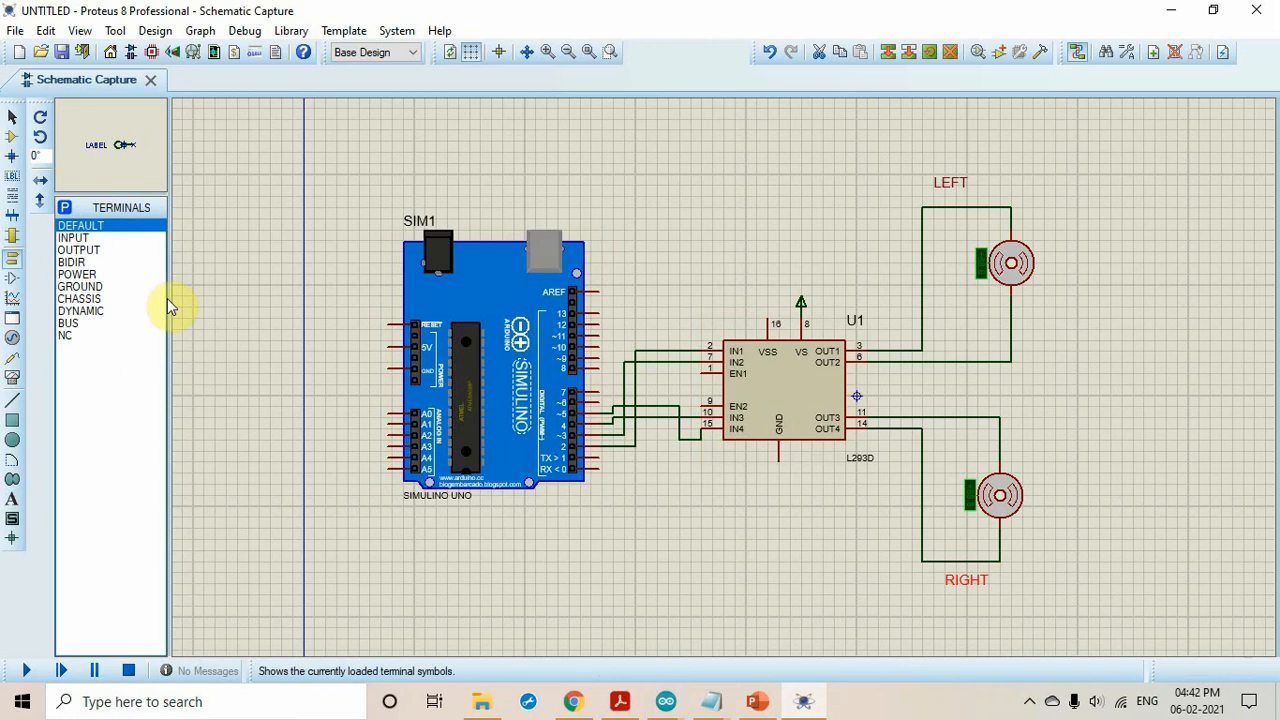
left_click(118, 286)
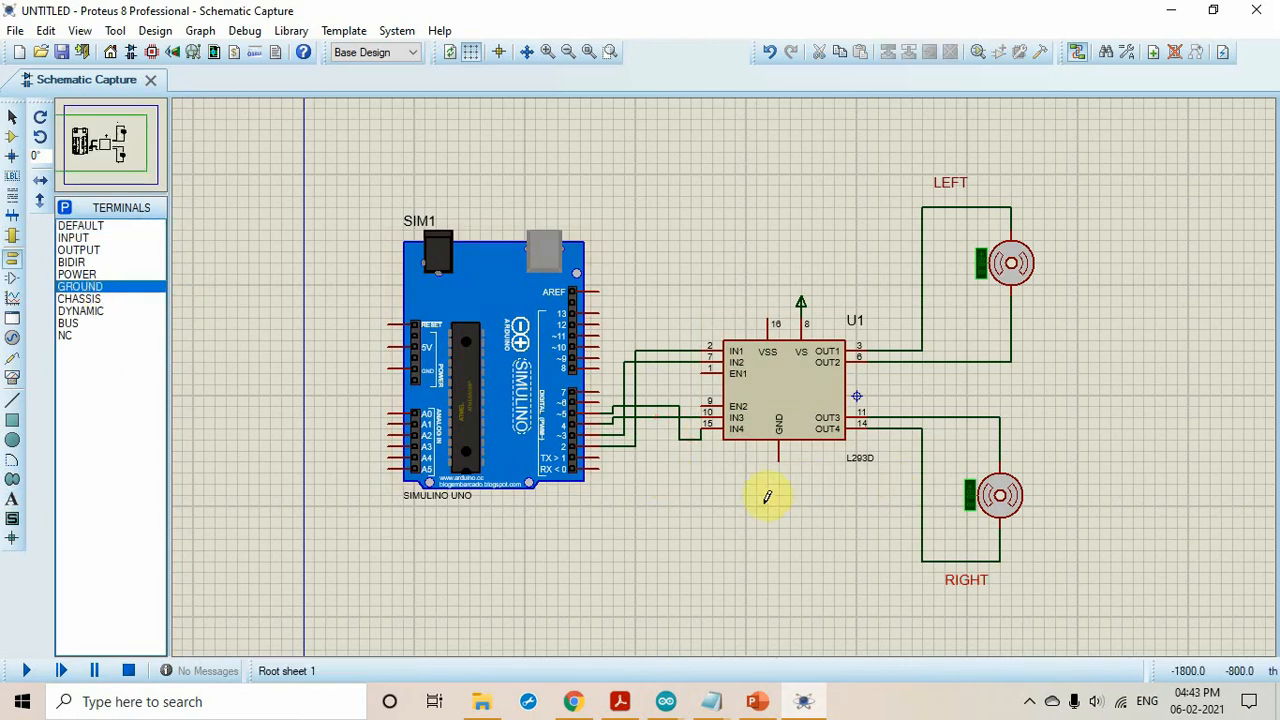
left_click(94, 286)
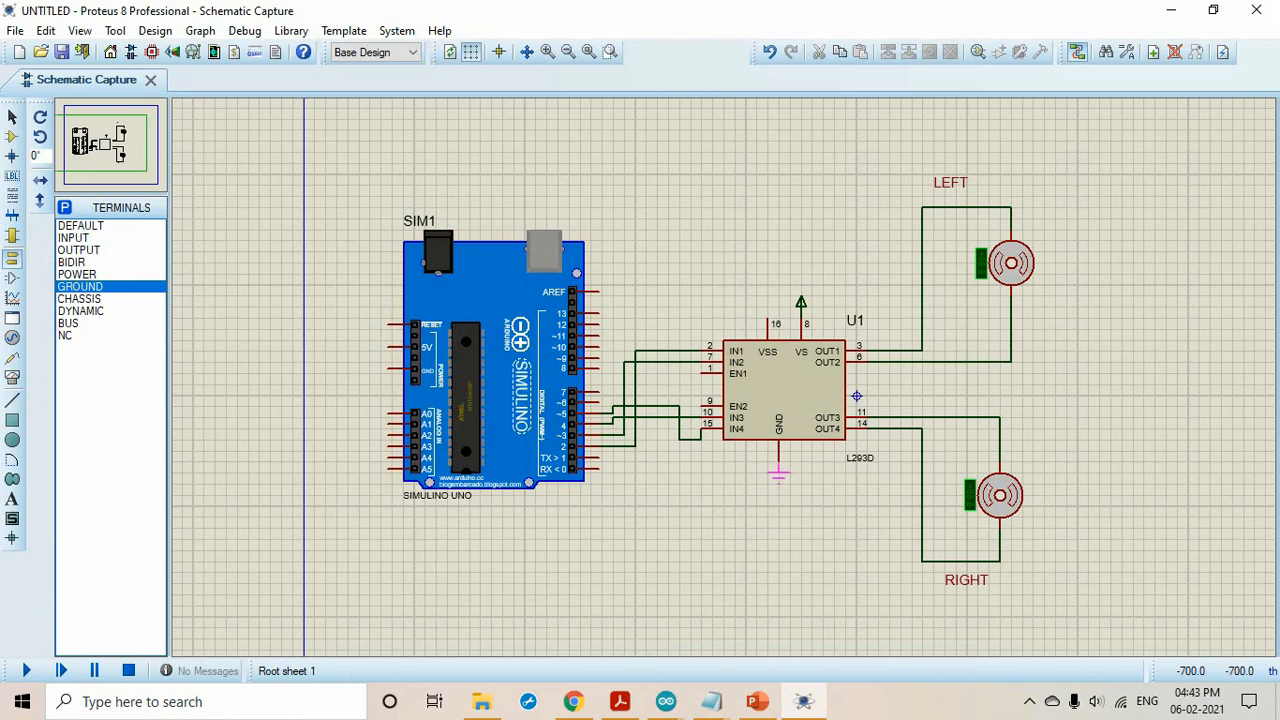
left_click(779, 472)
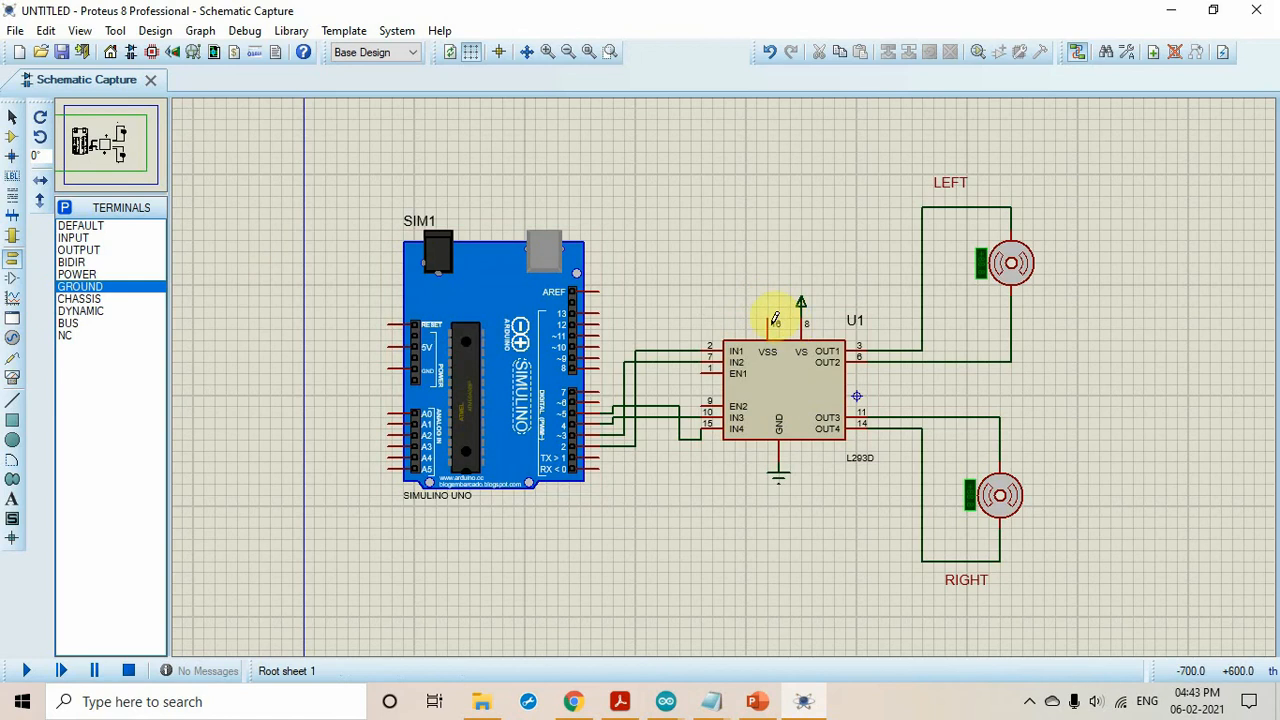
Step: Wire the Simulino Uno's 5V pin over the top of the board to the L293D's VSS pin 16
left_click(391, 345)
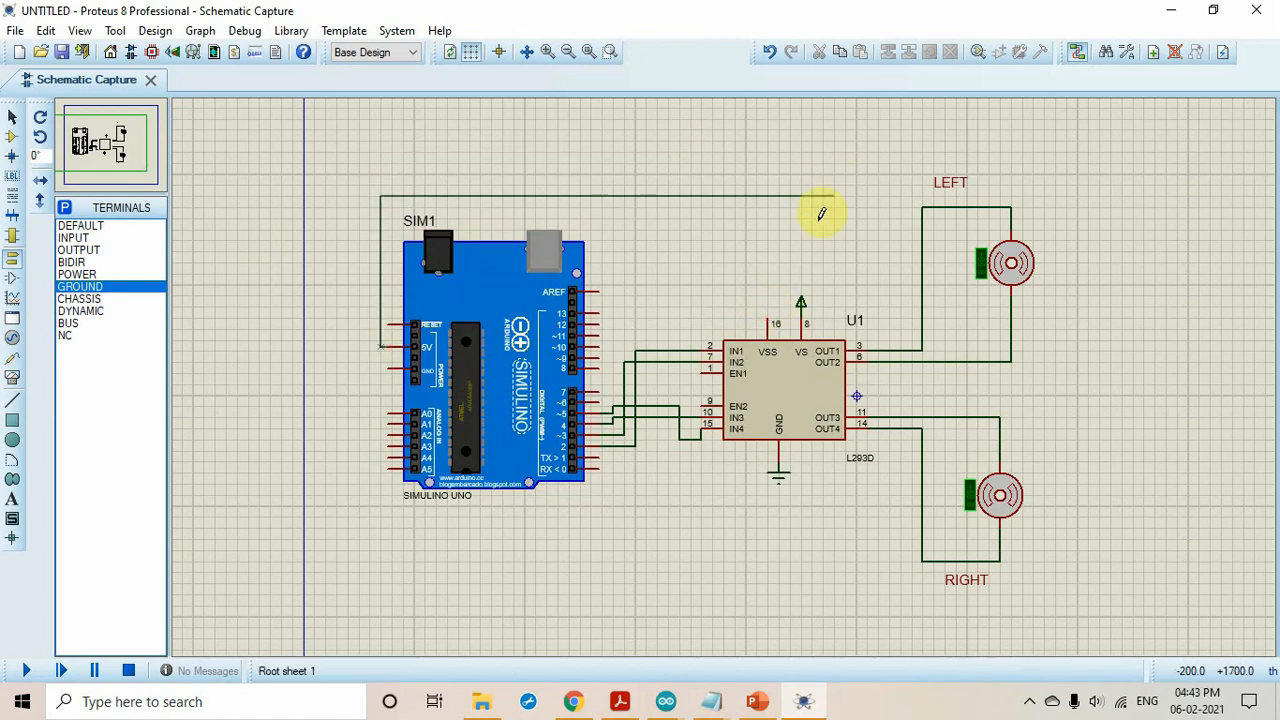
left_click(757, 207)
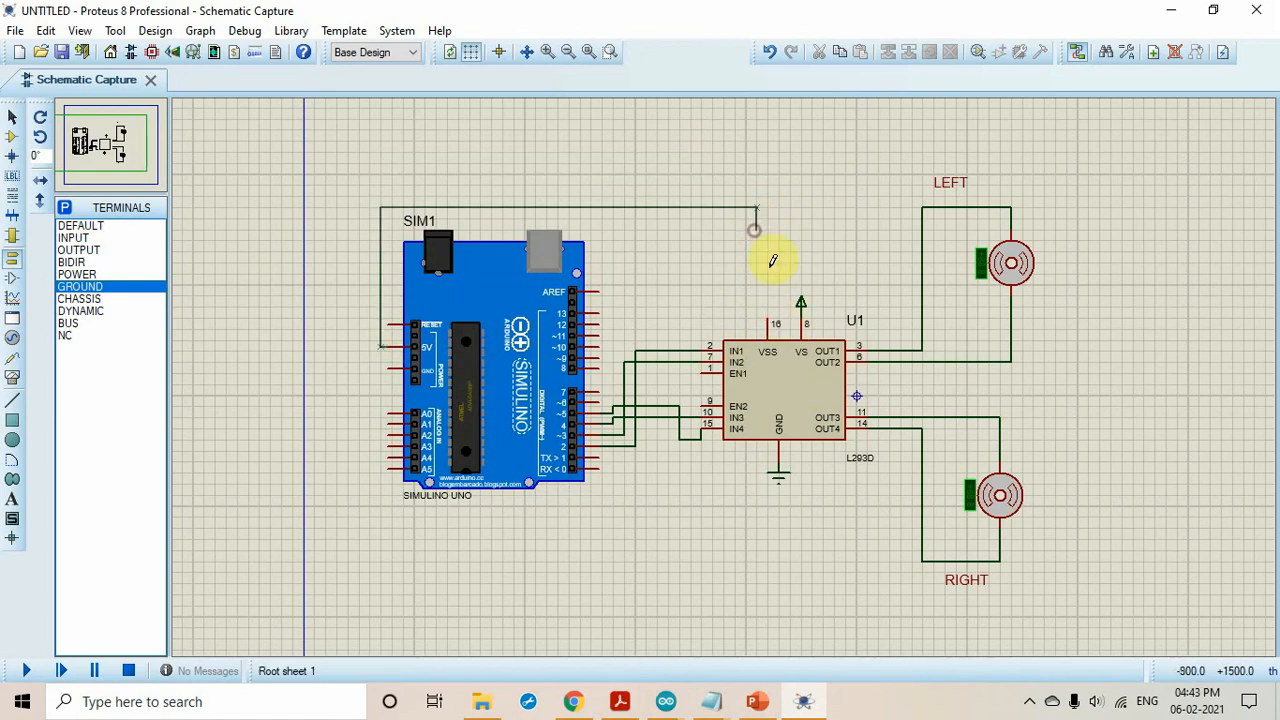
left_click(766, 316)
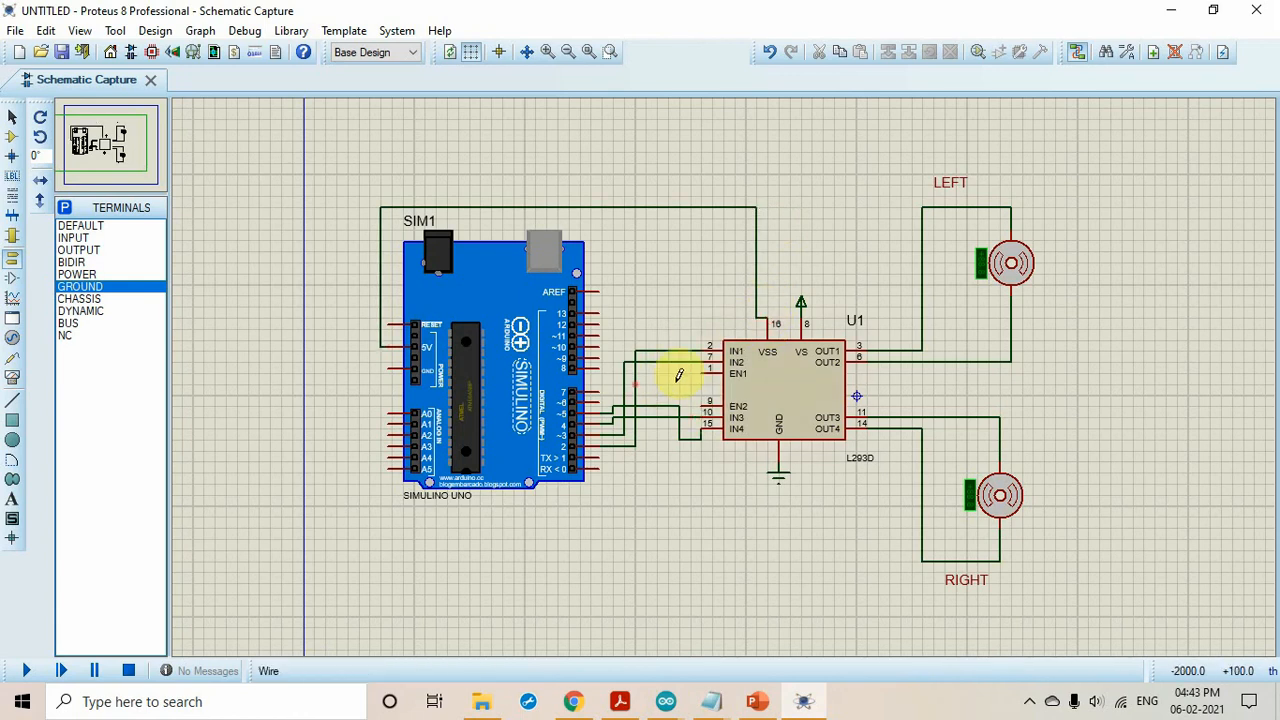
Step: Wire Simulino Uno pin 10 to EN1 and pin 11 to EN2 on the L293D
left_click(600, 330)
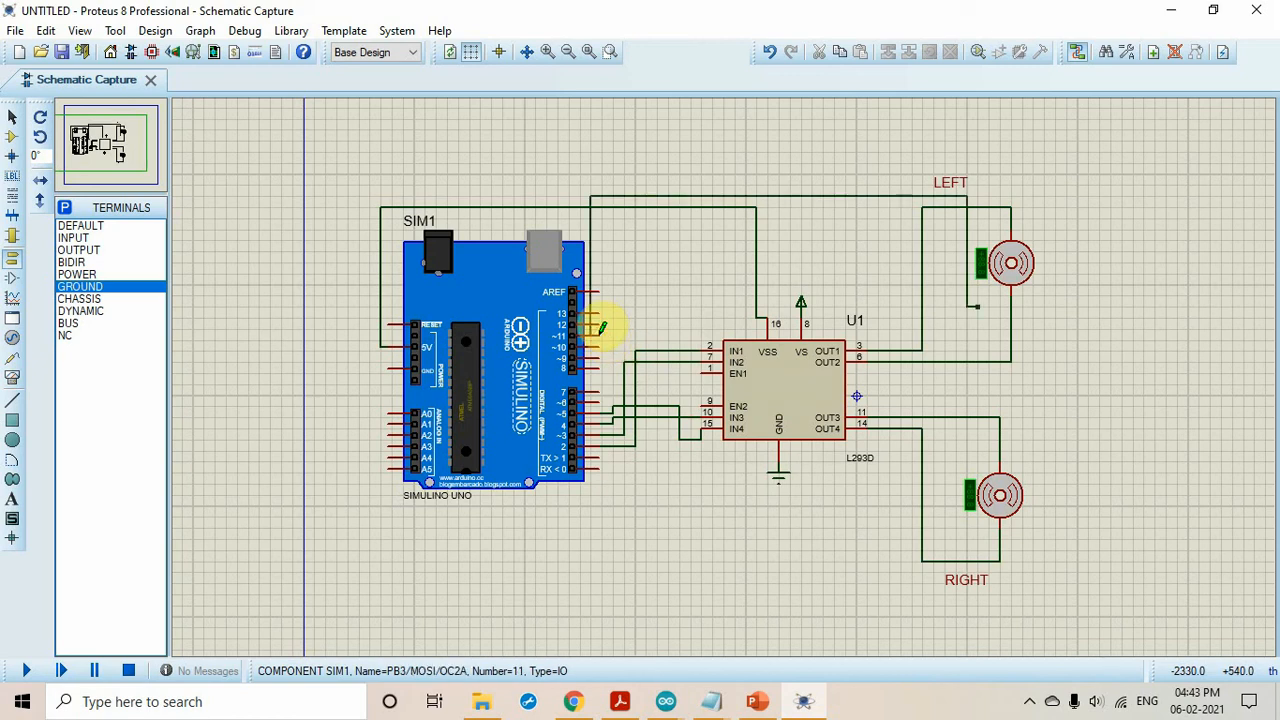
key("Escape")
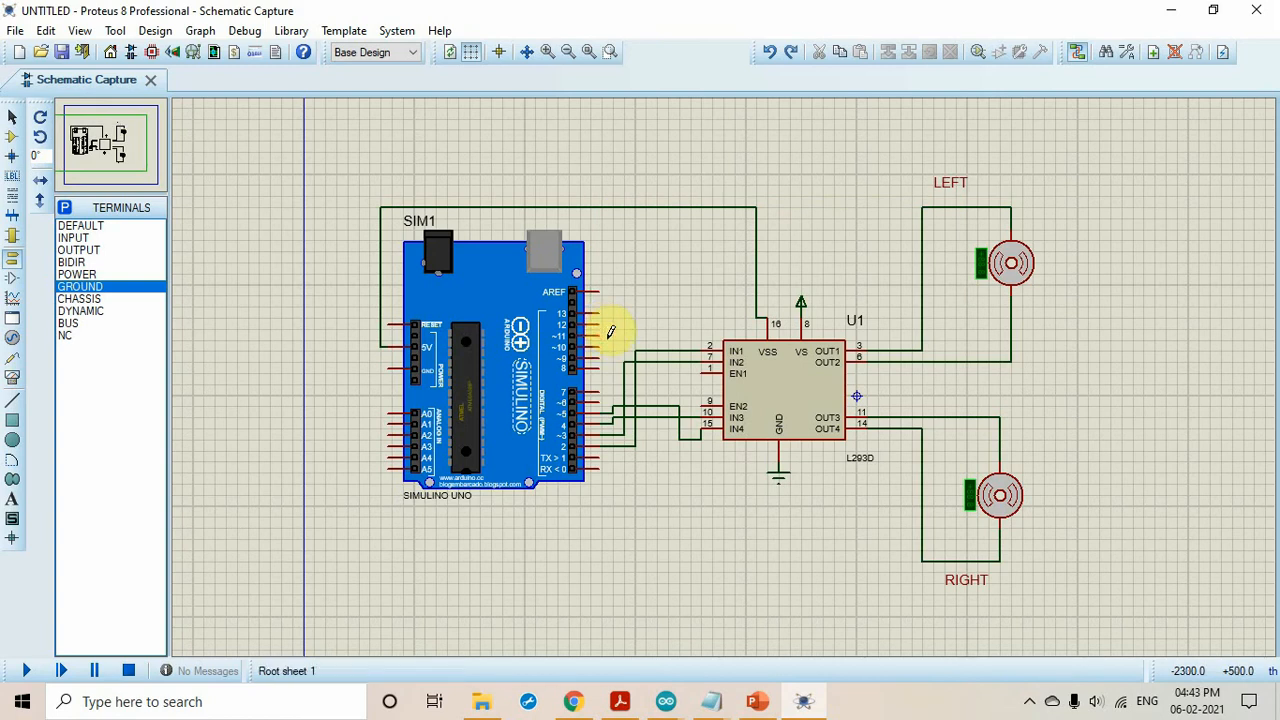
left_click(602, 342)
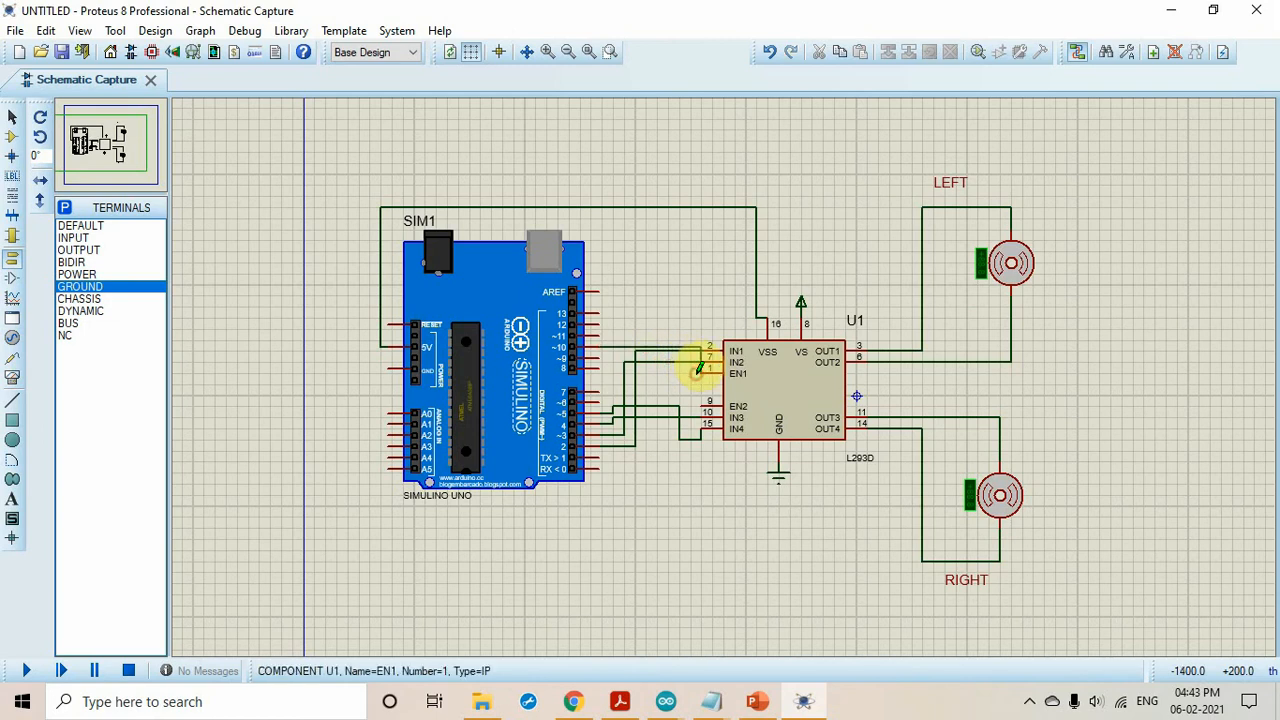
left_click(700, 368)
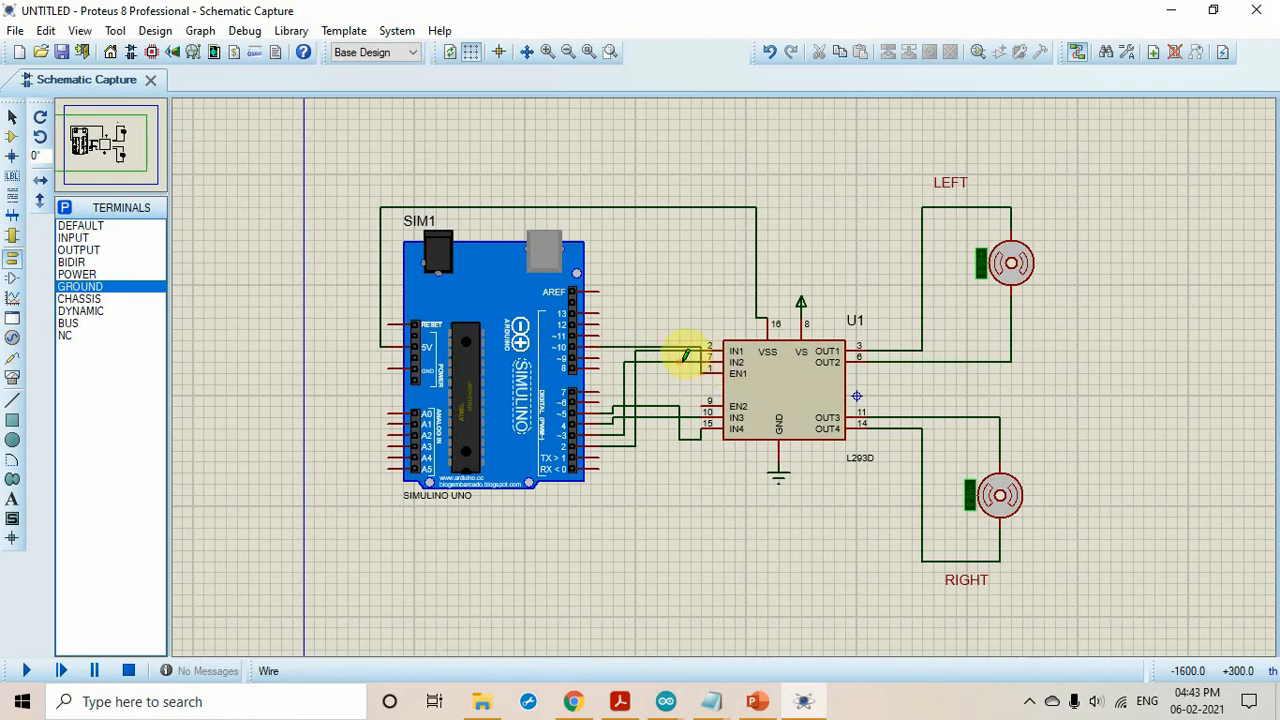
left_click(604, 334)
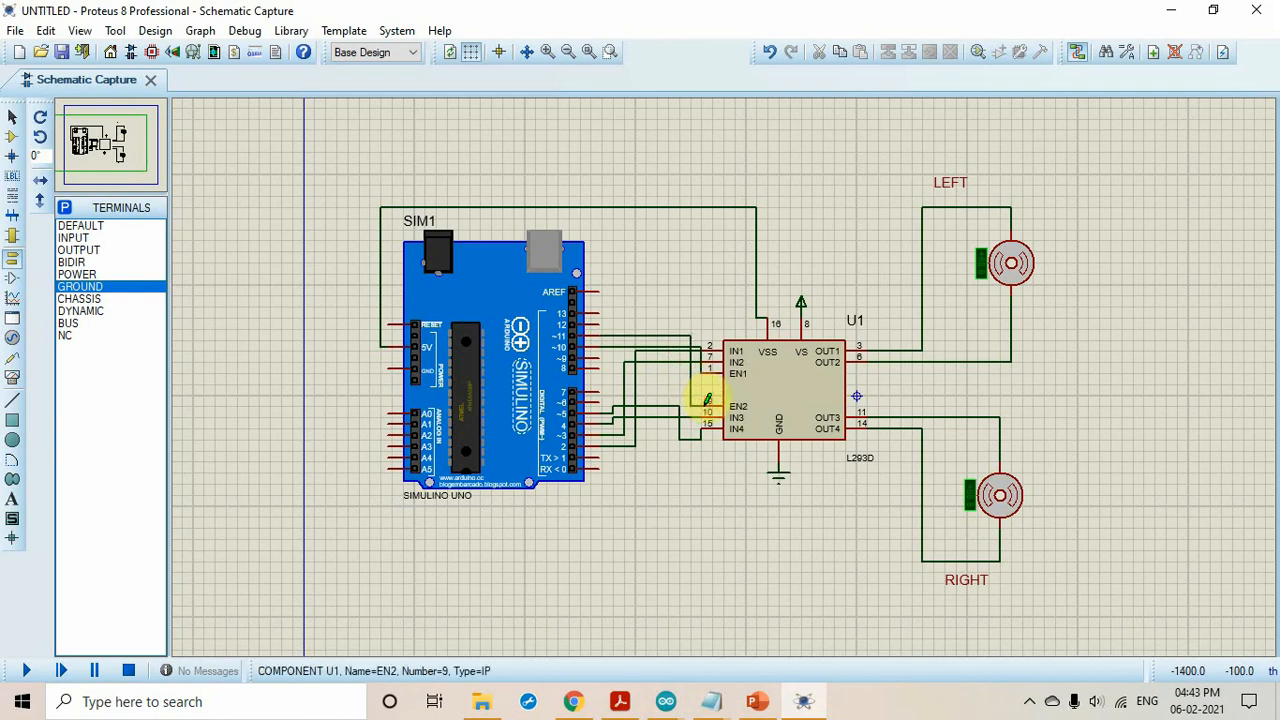
left_click(707, 401)
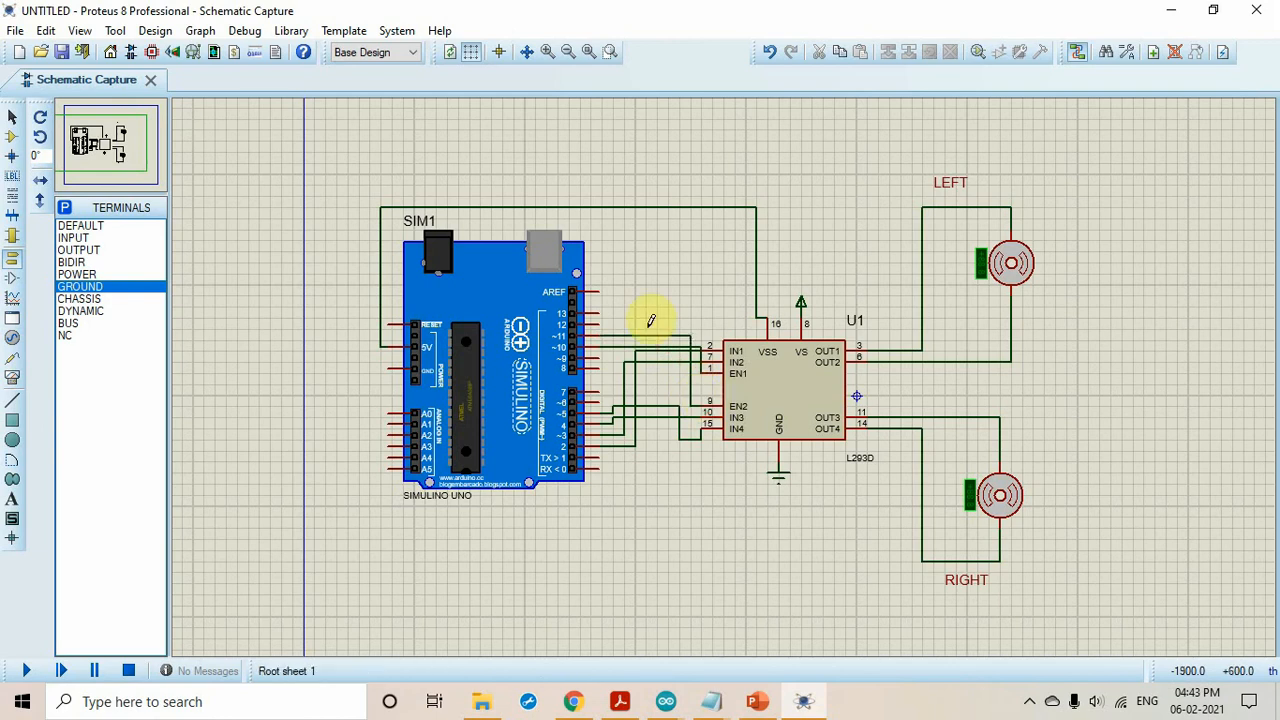